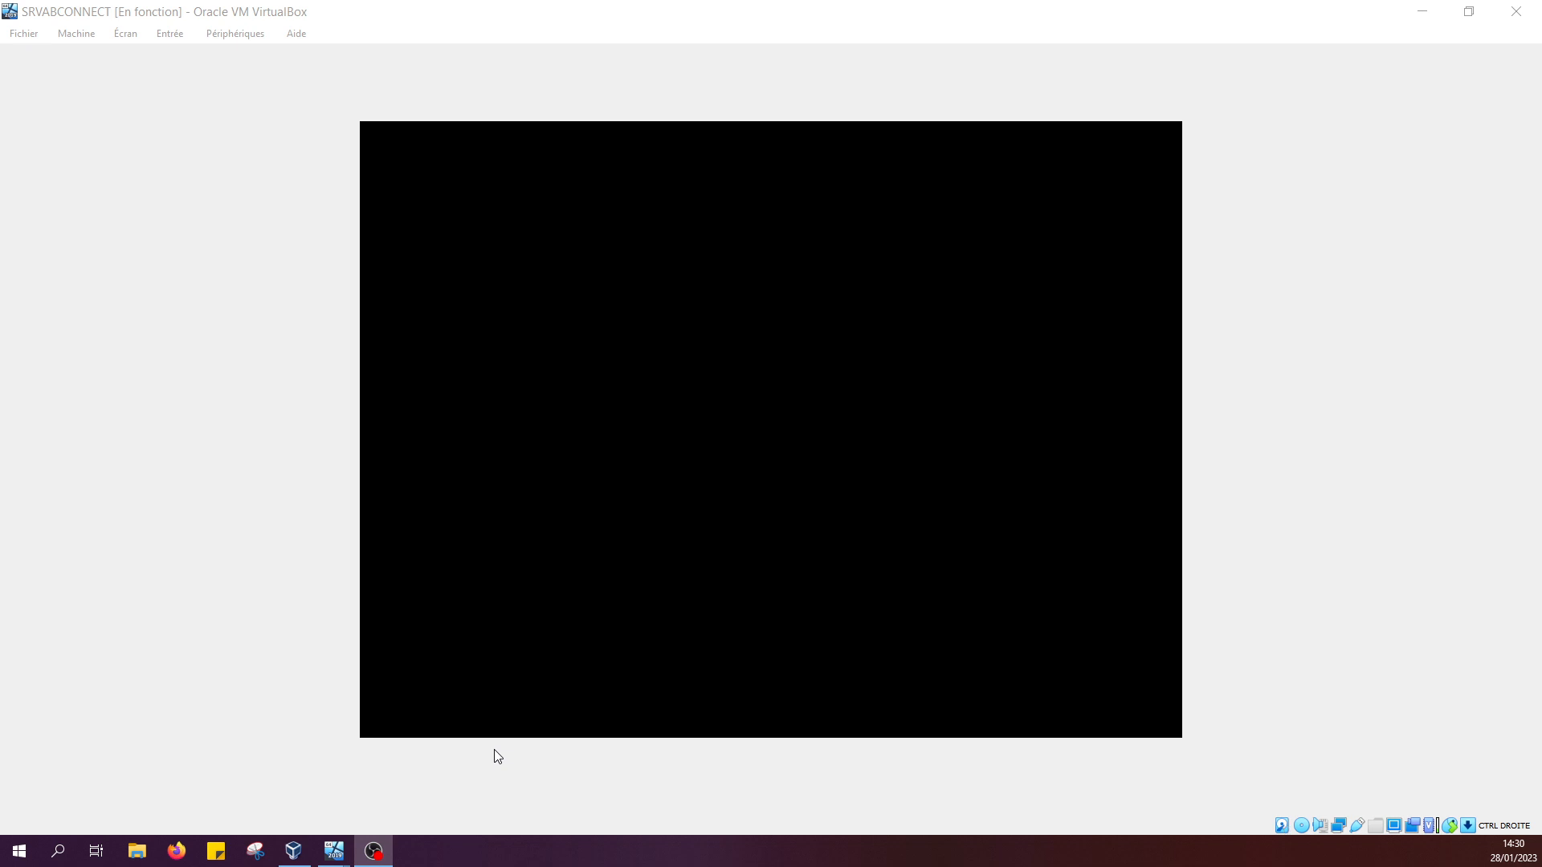
Sign in to the server with the domain administrator account's password and dismiss the open Start menu
key("ctrl+Delete")
mouse_move(637, 599)
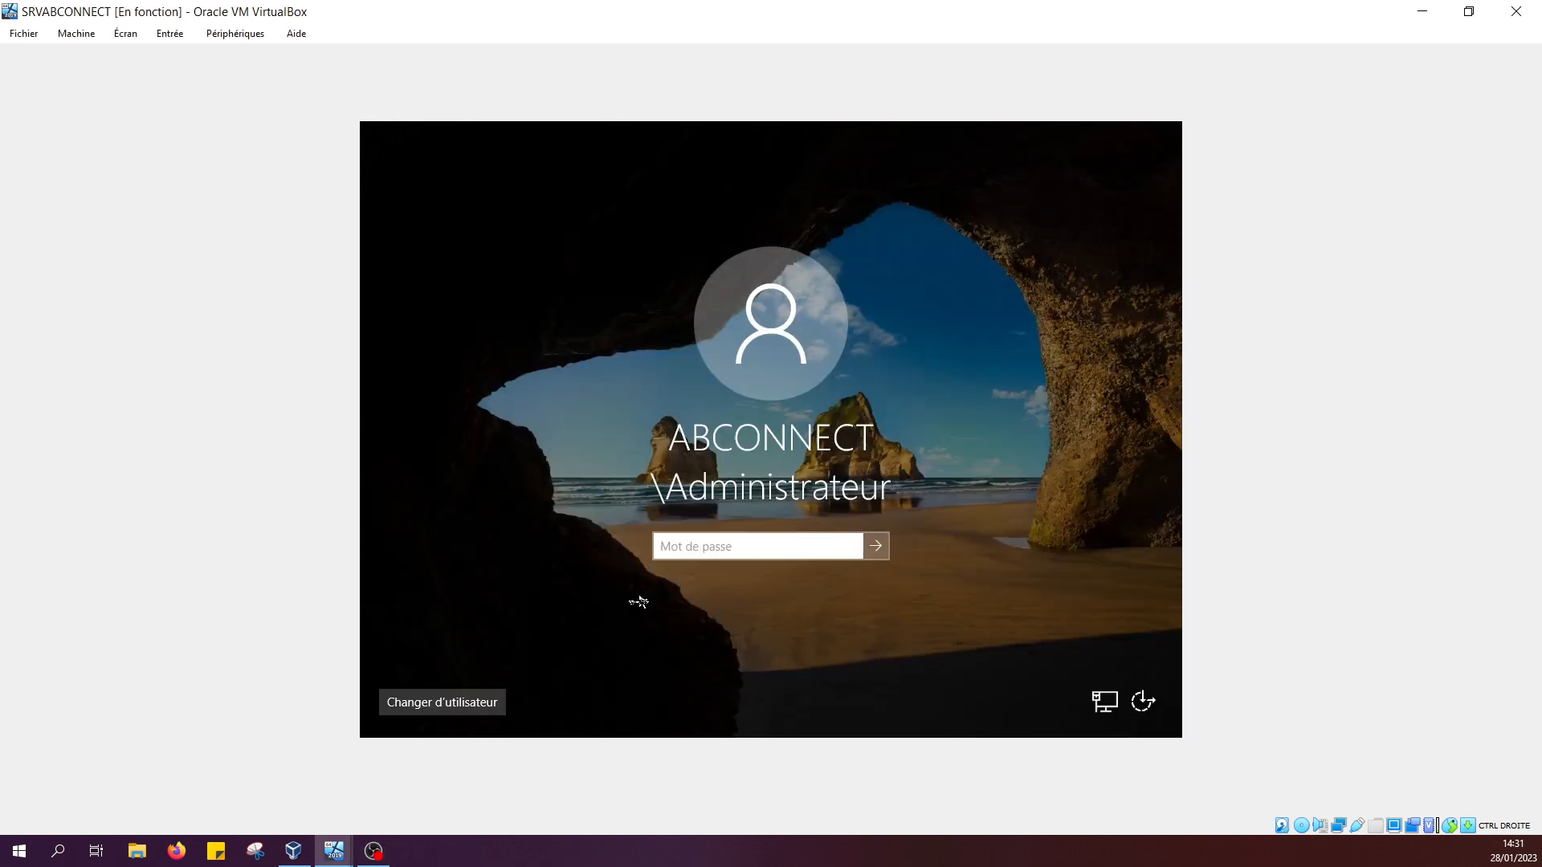
type("A")
key("Caps_Lock")
type("a••••••••")
key("Return")
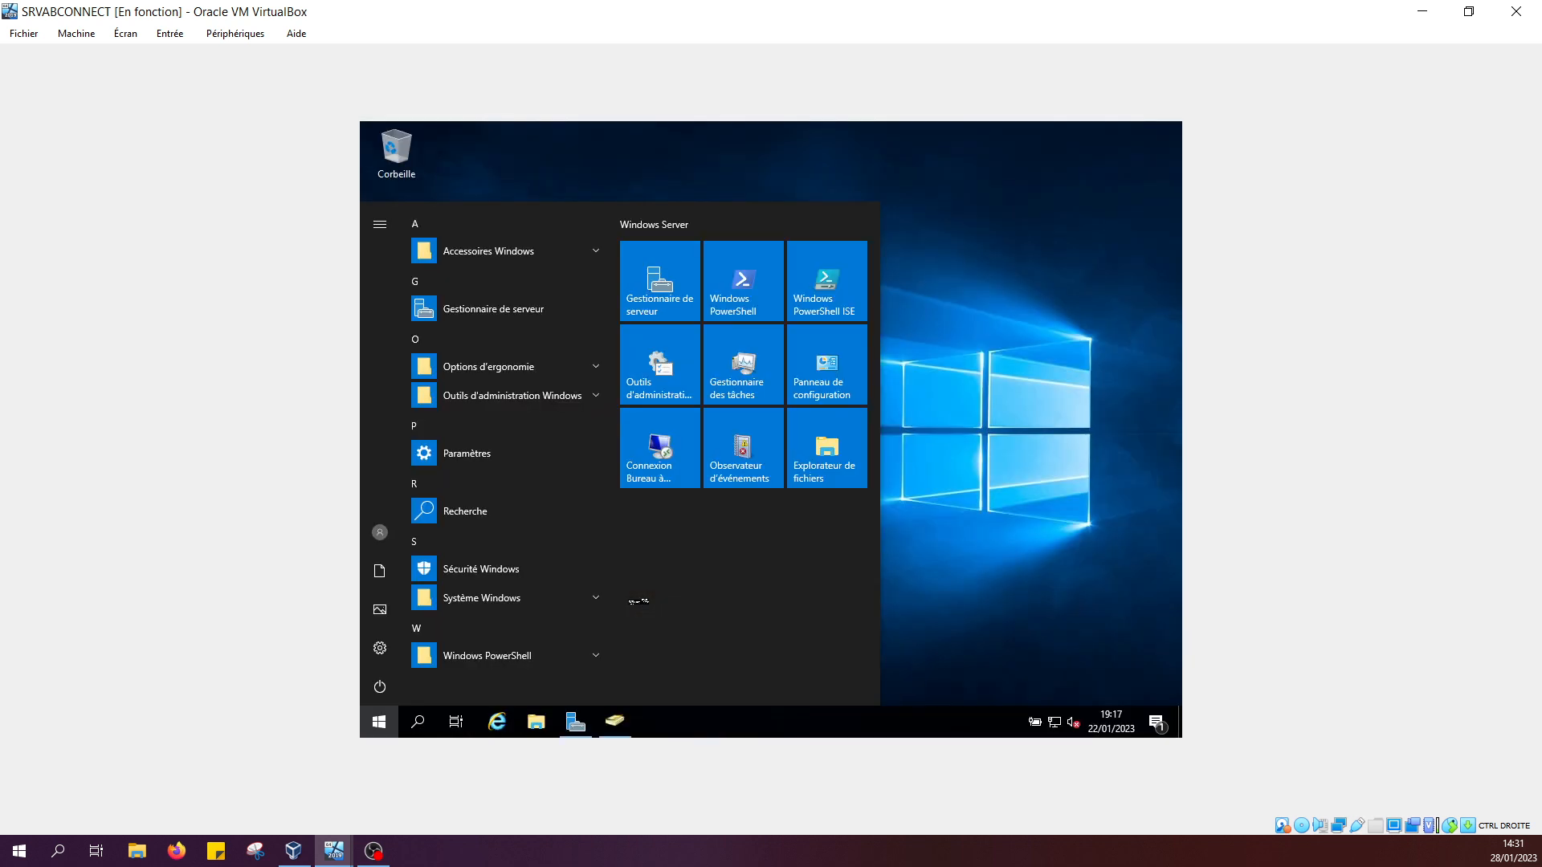
left_click(998, 390)
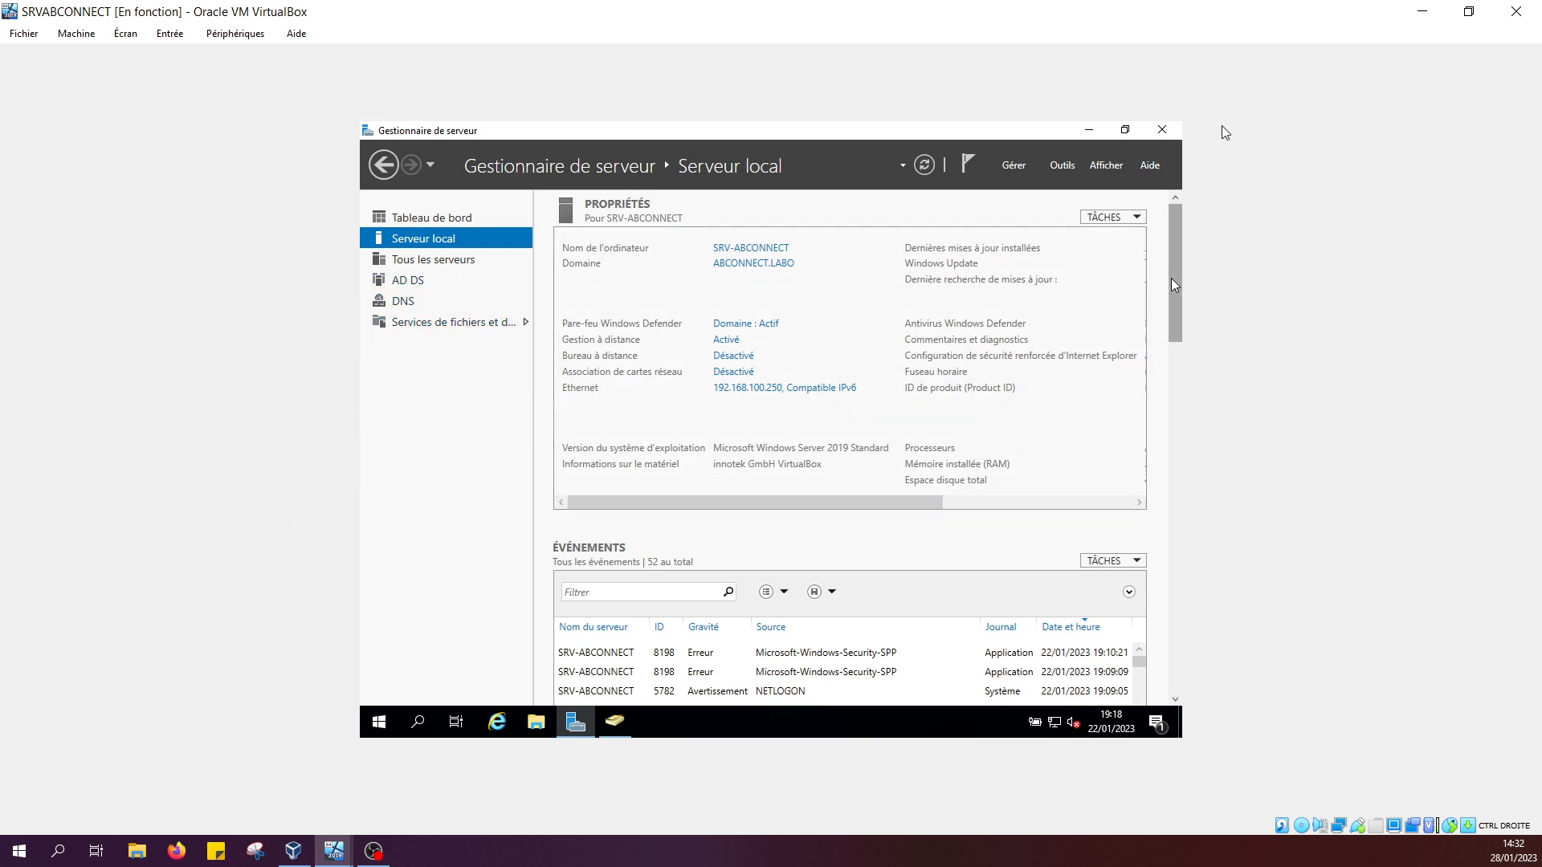
Open the Utilisateurs et ordinateurs Active Directory console from the server management tools
left_click(1060, 164)
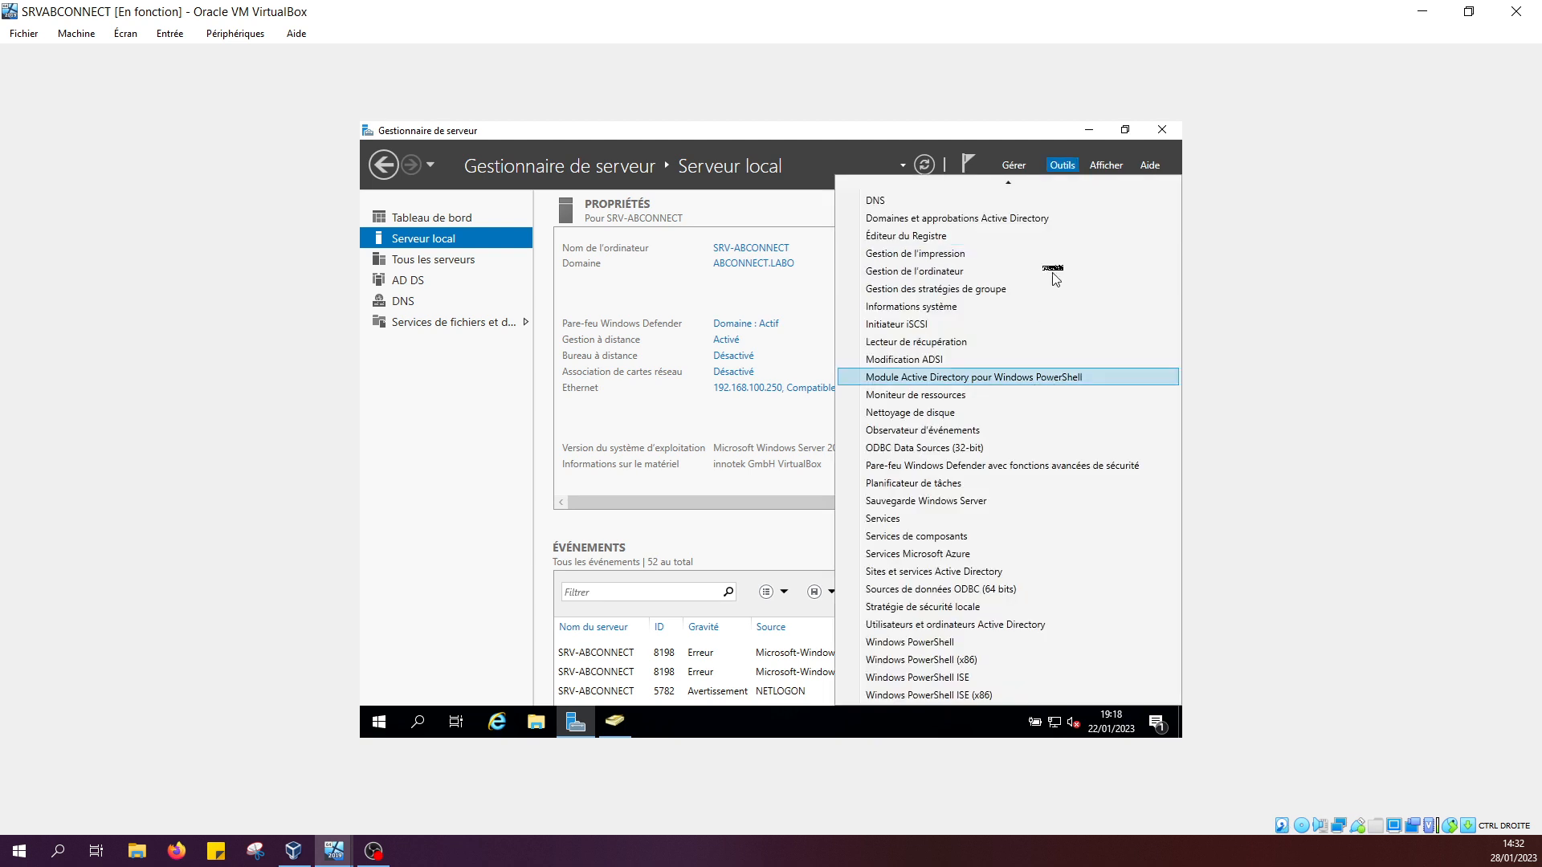
scroll(1047, 241, "up", 1)
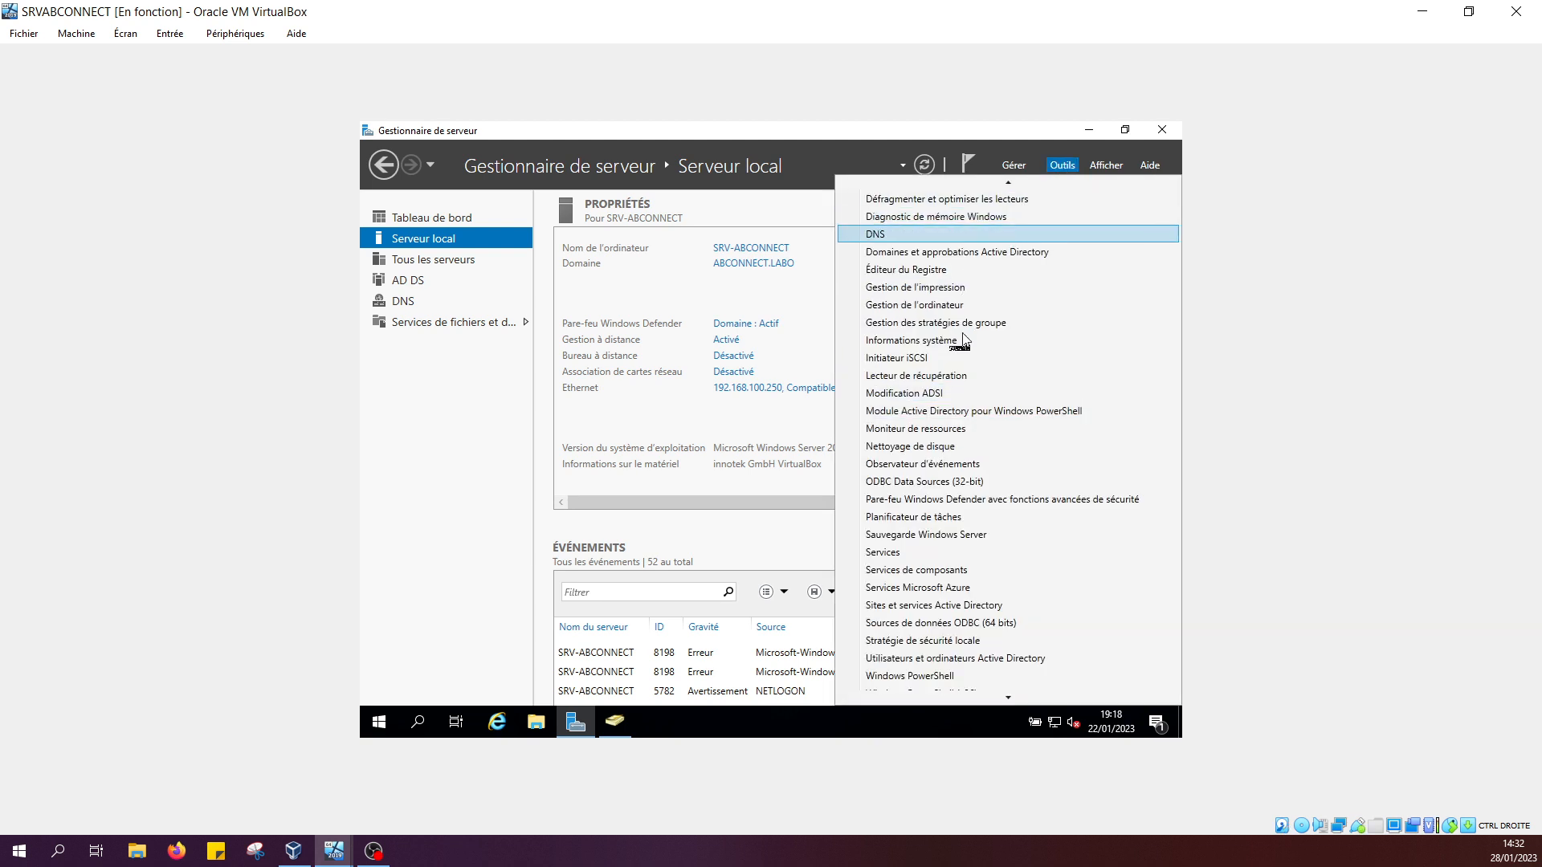
scroll(999, 536, "down", 1)
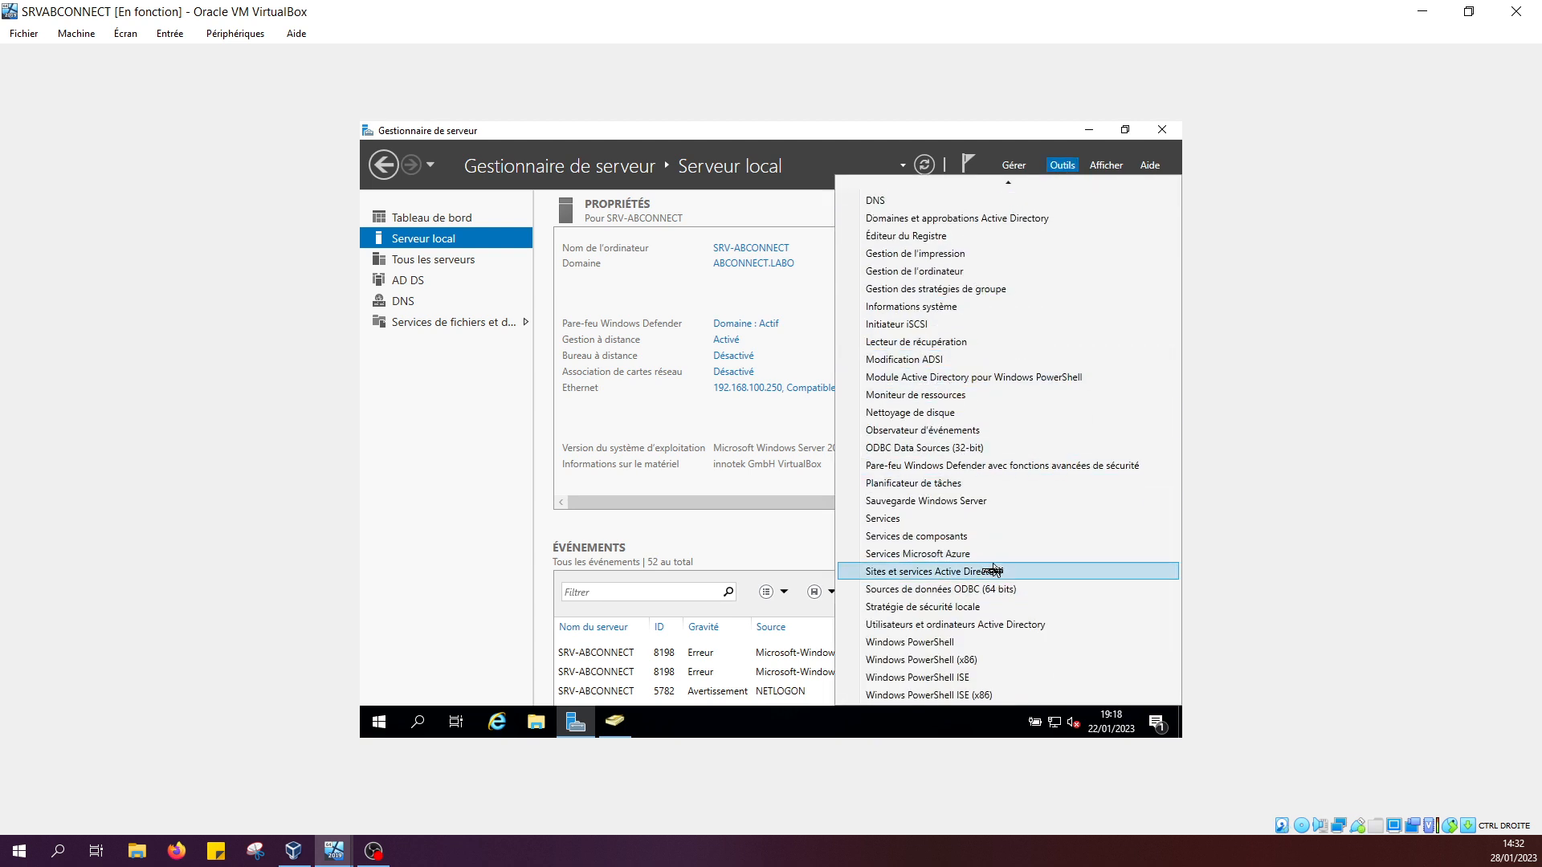
scroll(1028, 566, "up", 3)
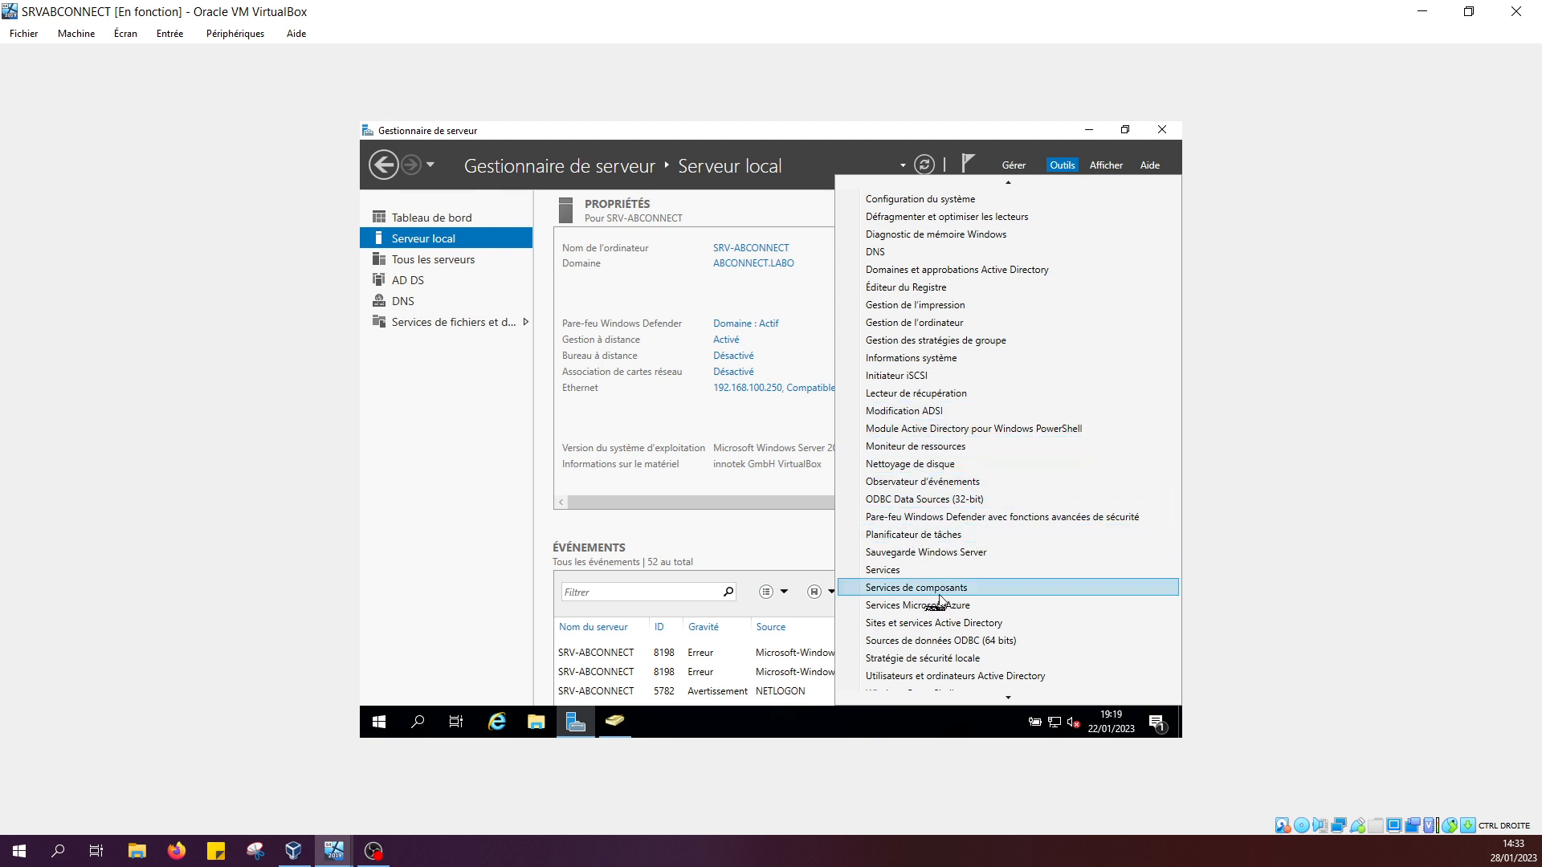
scroll(947, 580, "down", 2)
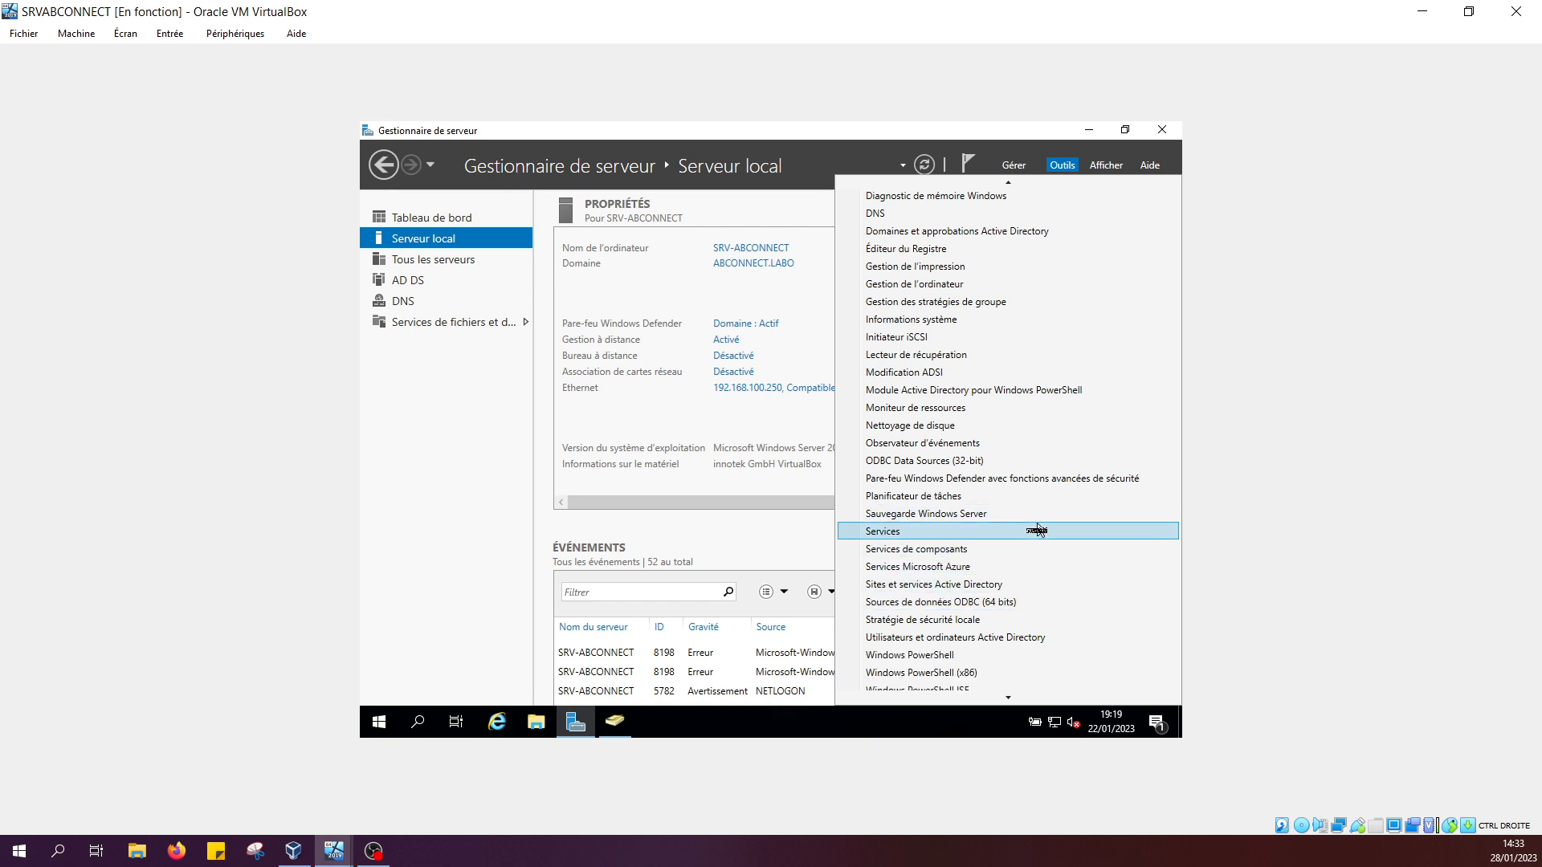
scroll(943, 613, "down", 1)
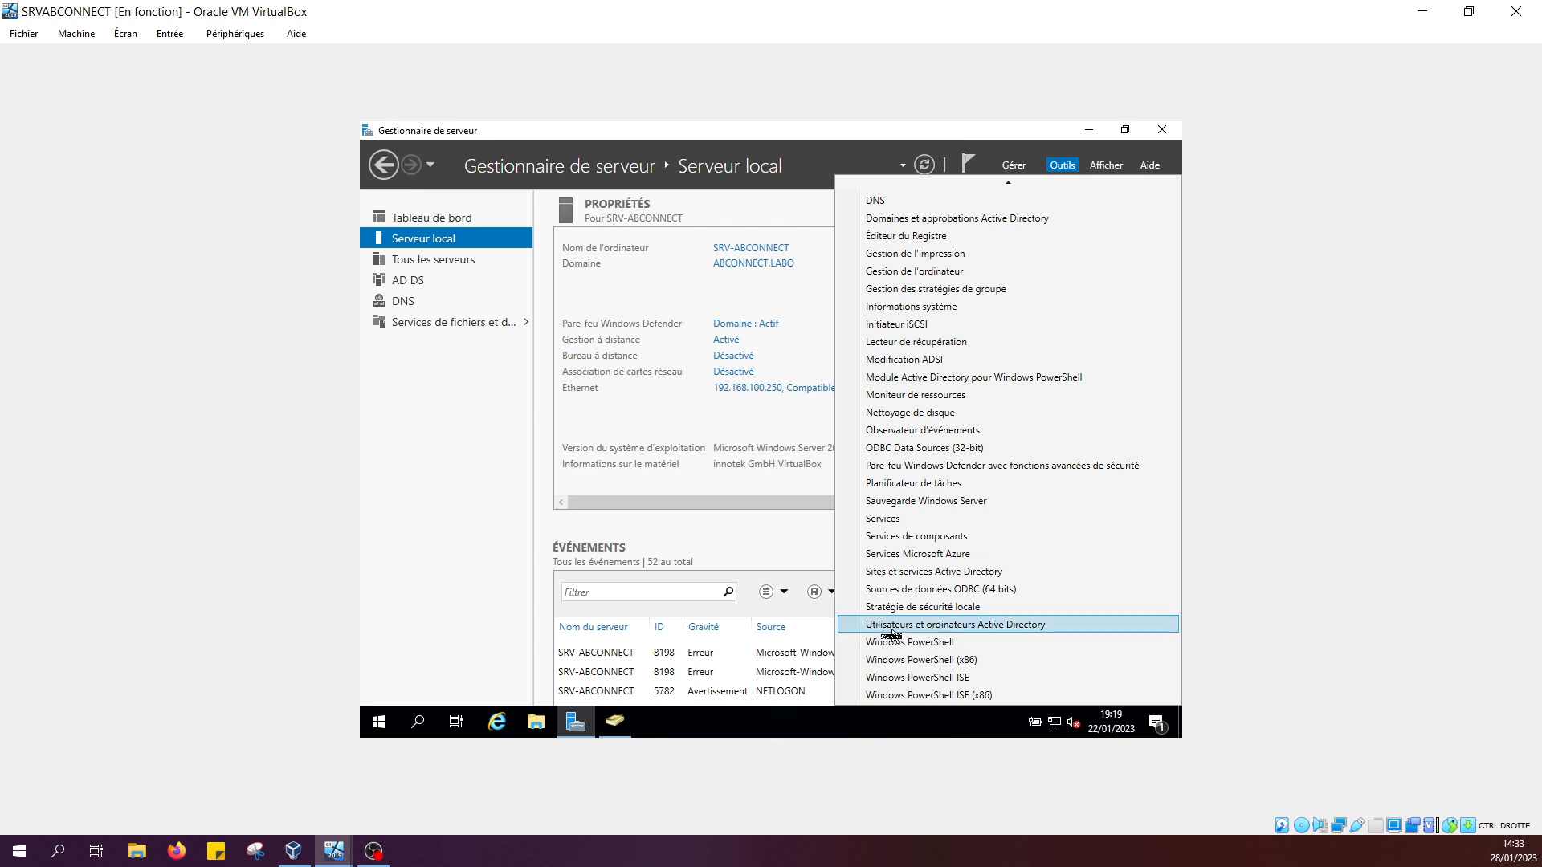
left_click(891, 625)
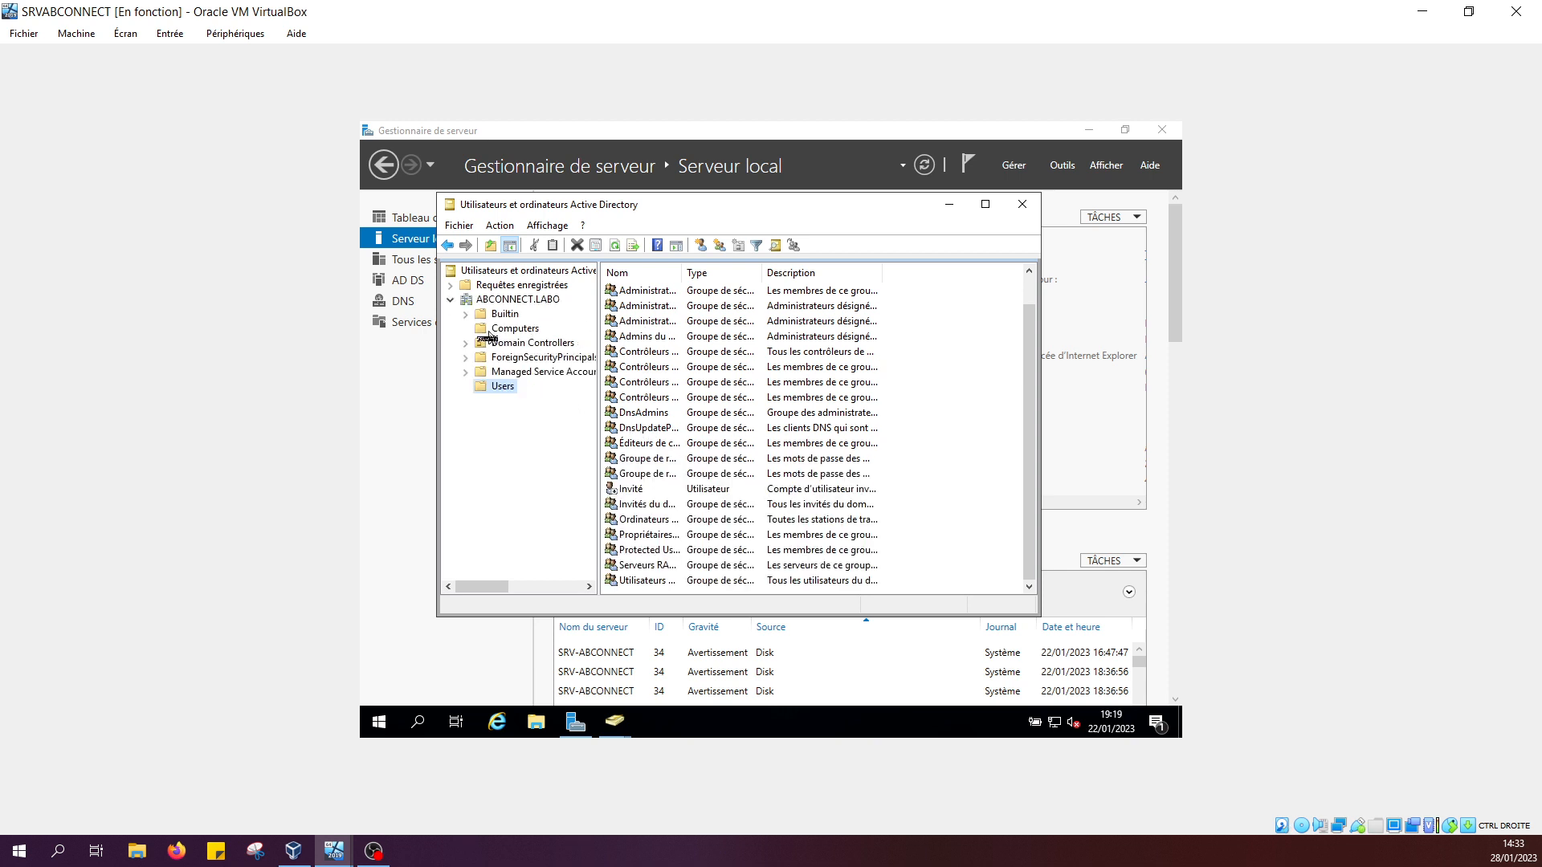
Inspect the Computers, Domain Controllers and Users containers of ABCONNECT.LABO, widening the Nom column to read the full names
left_click(489, 331)
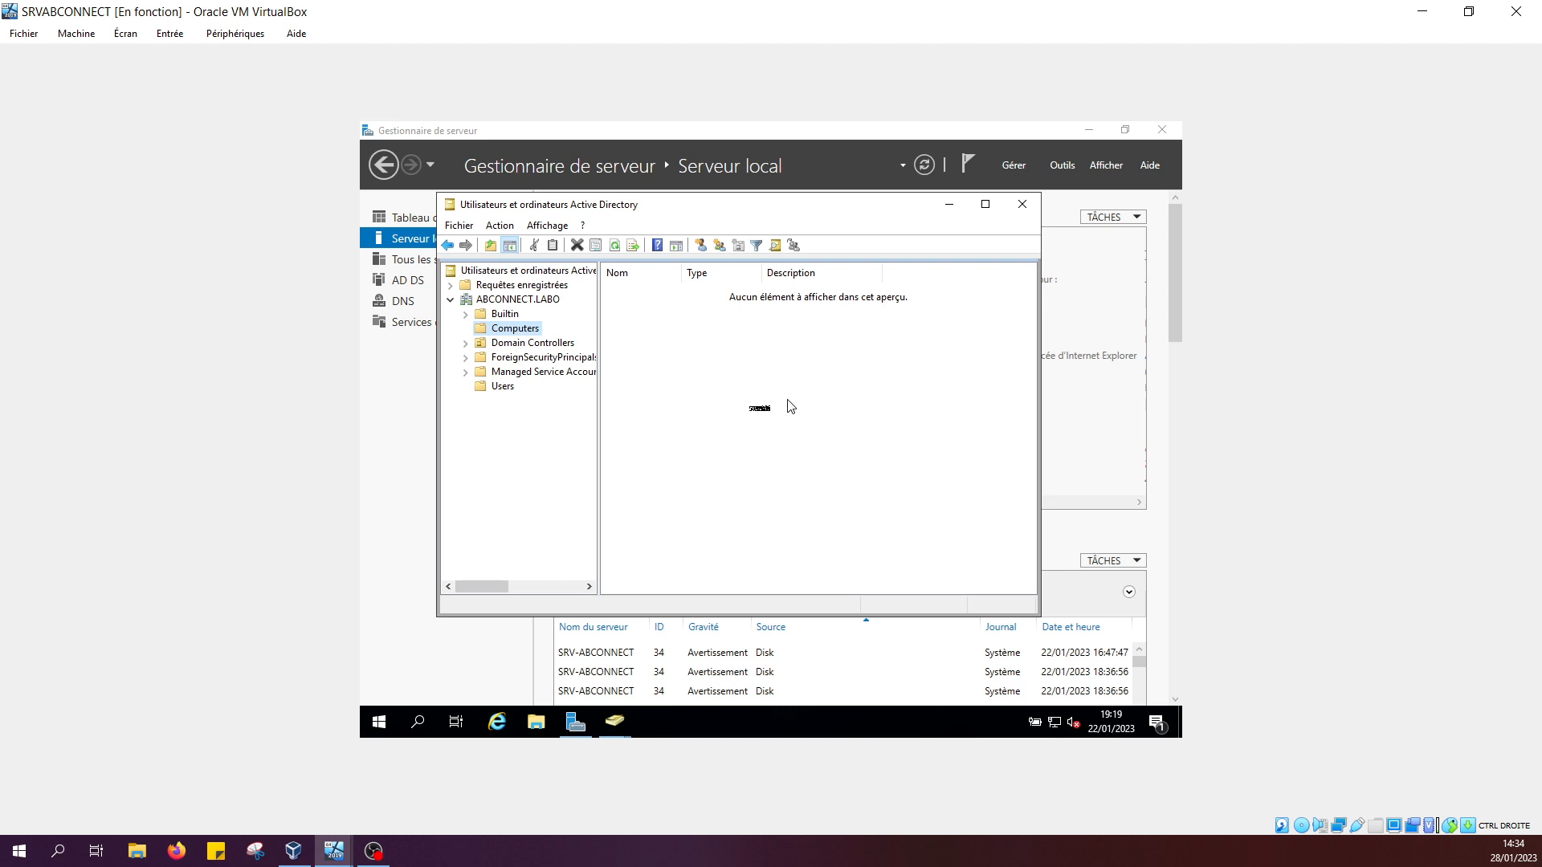
left_click(465, 346)
left_click(523, 342)
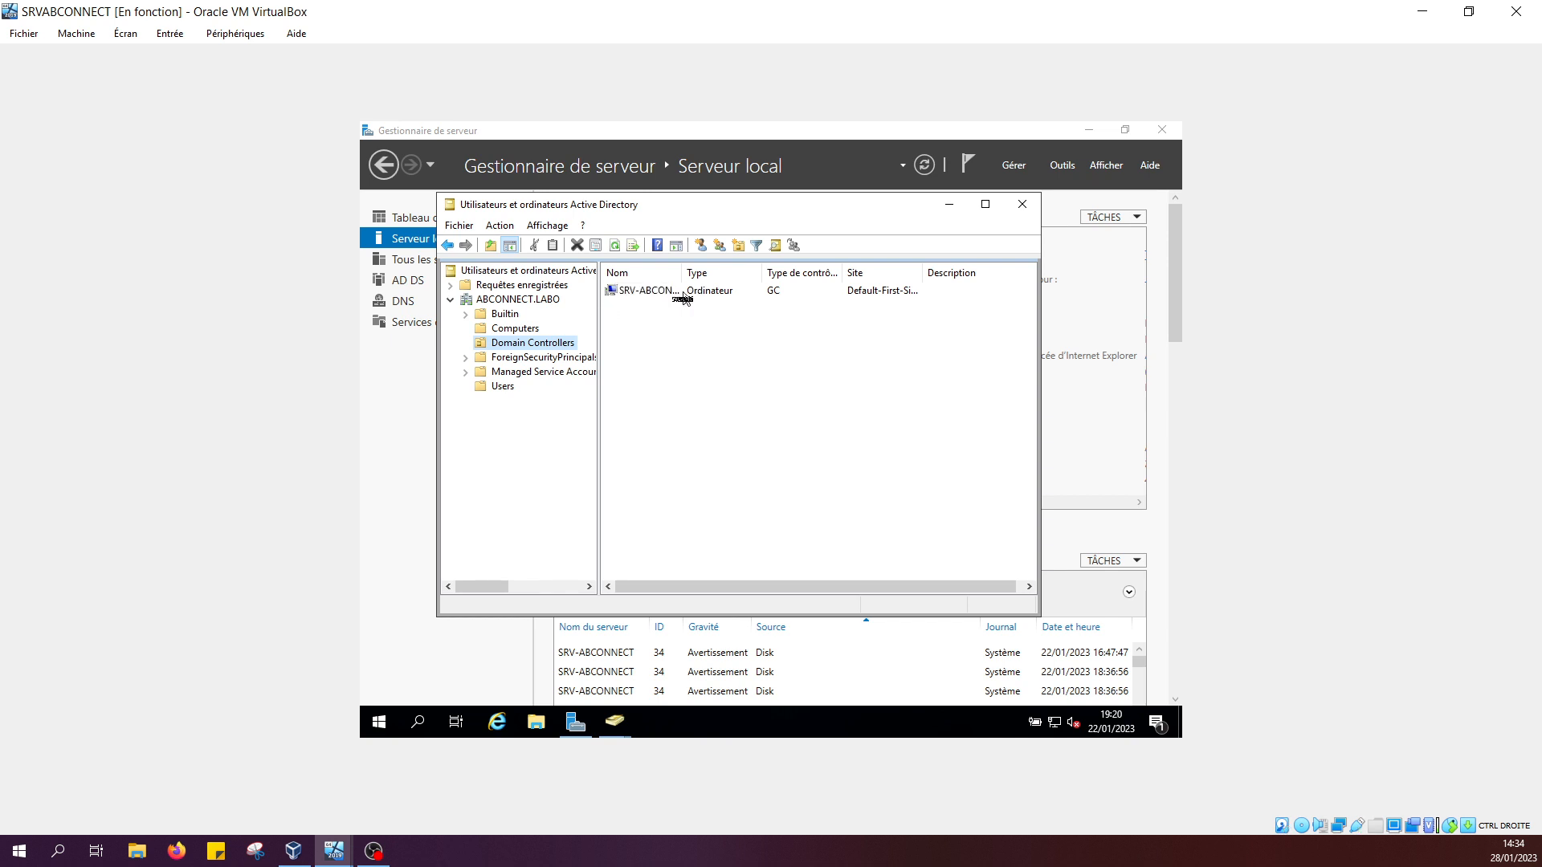
left_click(481, 388)
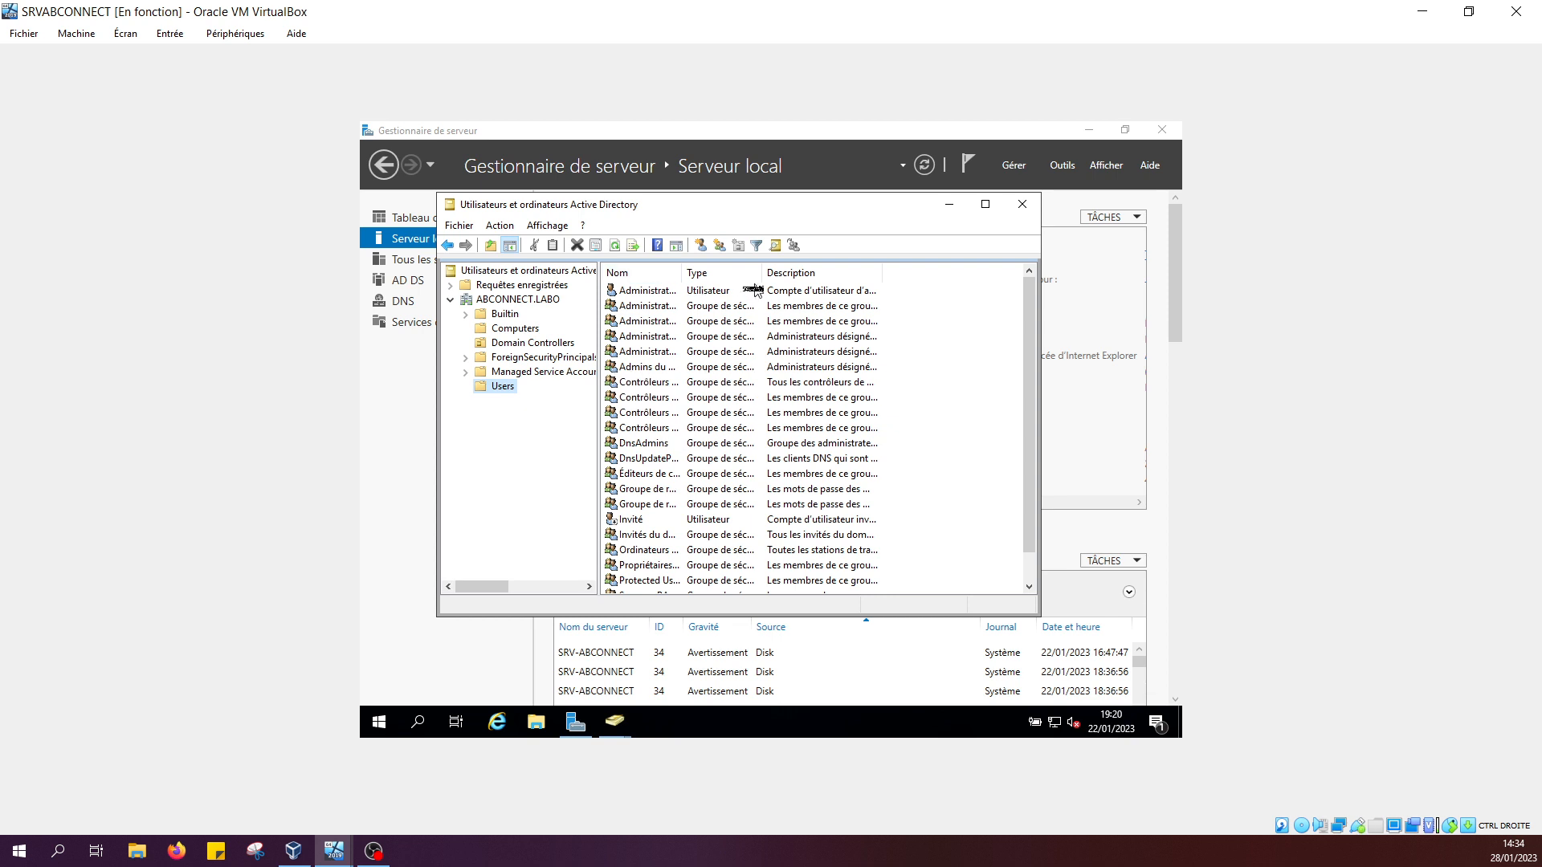
left_click_drag(682, 276, 753, 281)
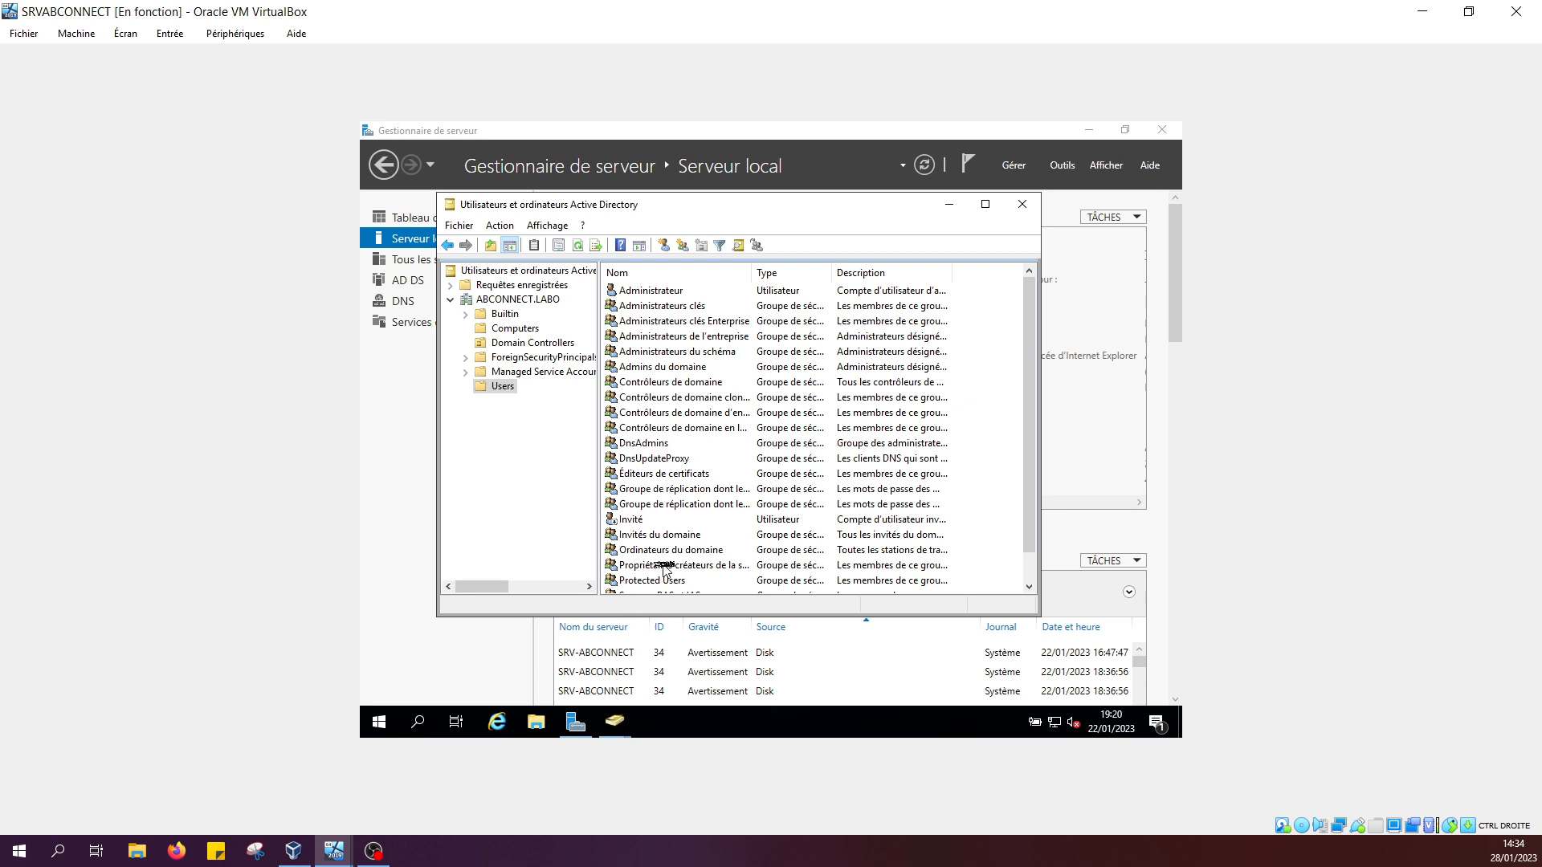
Check the members of the Utilisateurs du domaine group and close its properties without changes
scroll(699, 515, "down", 1)
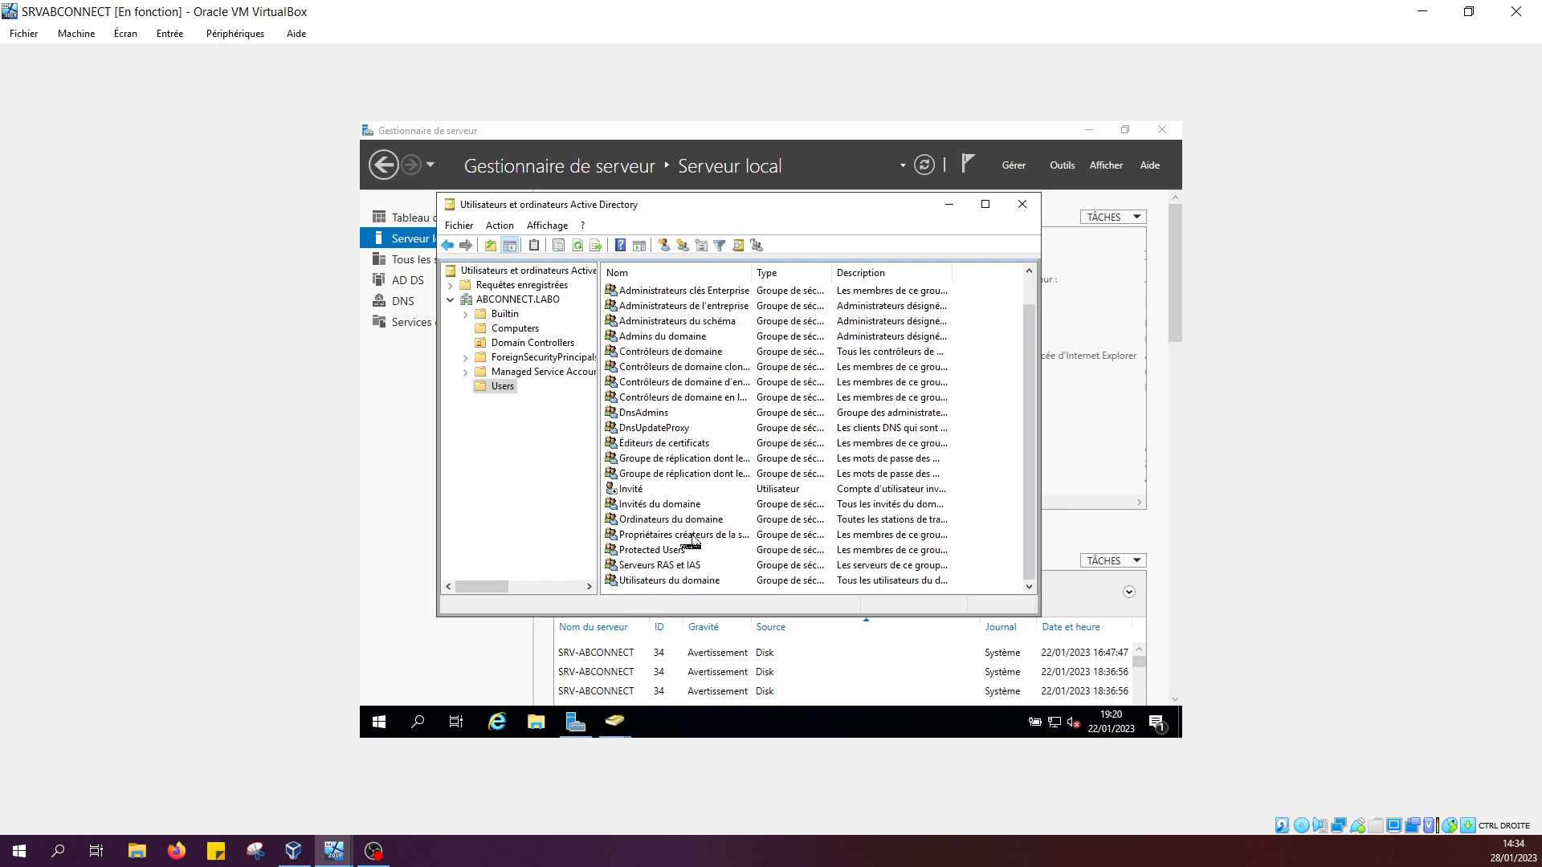
left_click(697, 585)
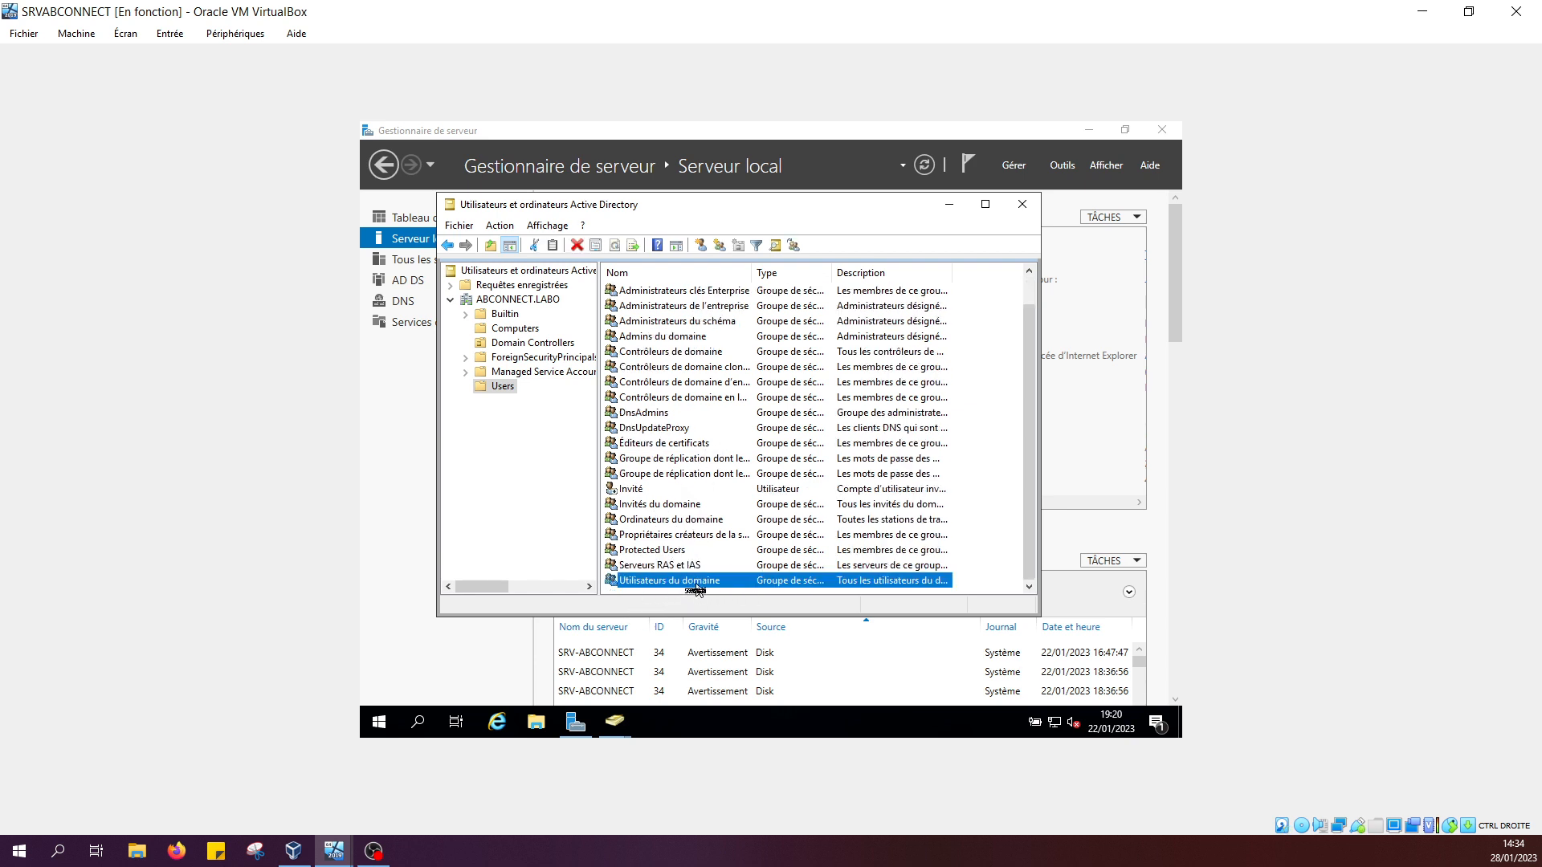
double_click(696, 586)
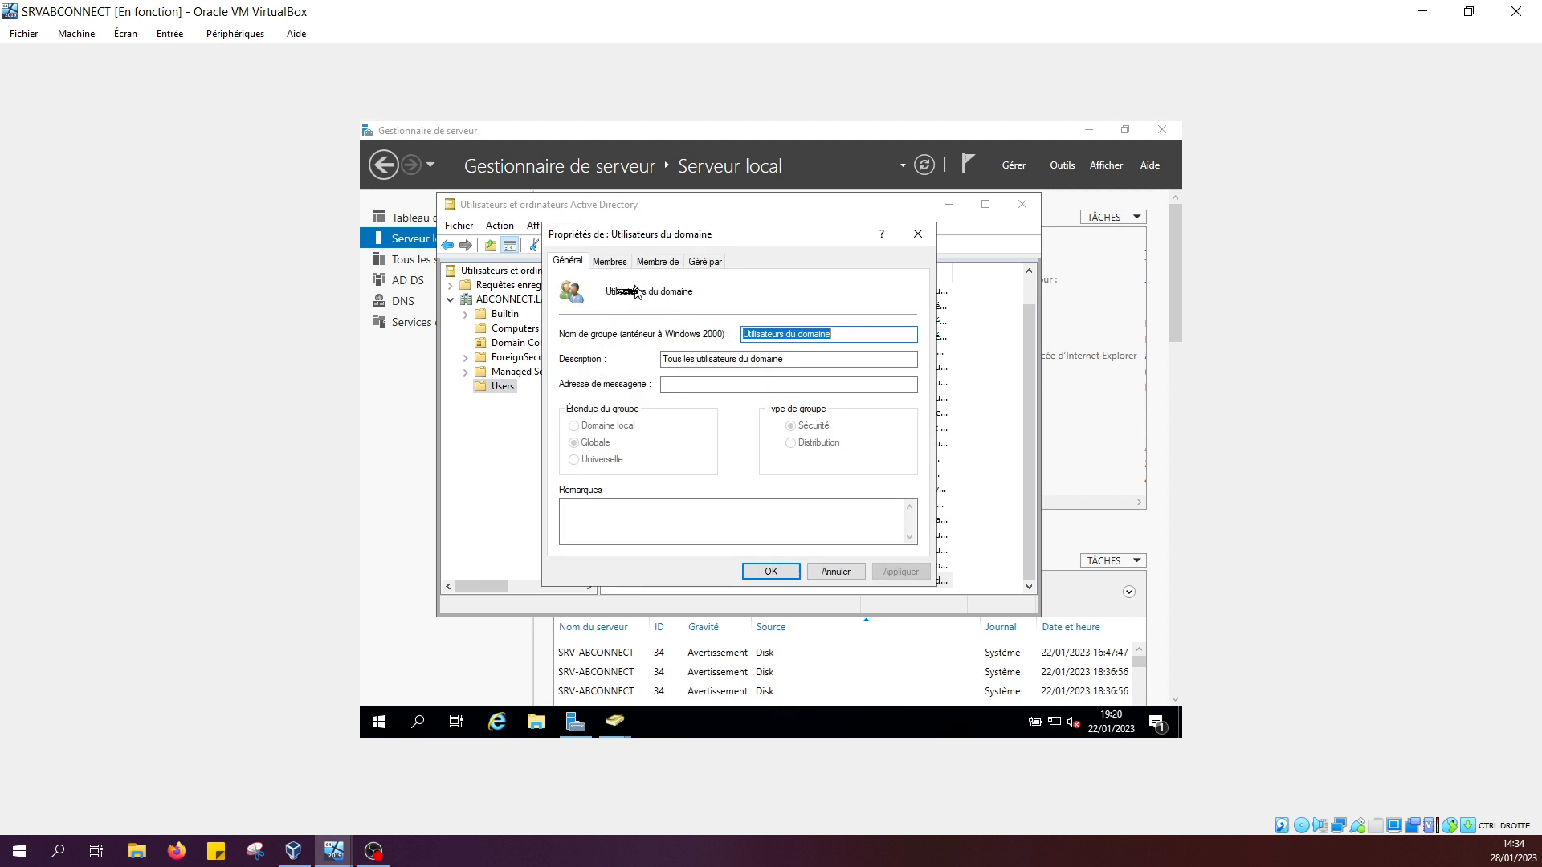
left_click(609, 261)
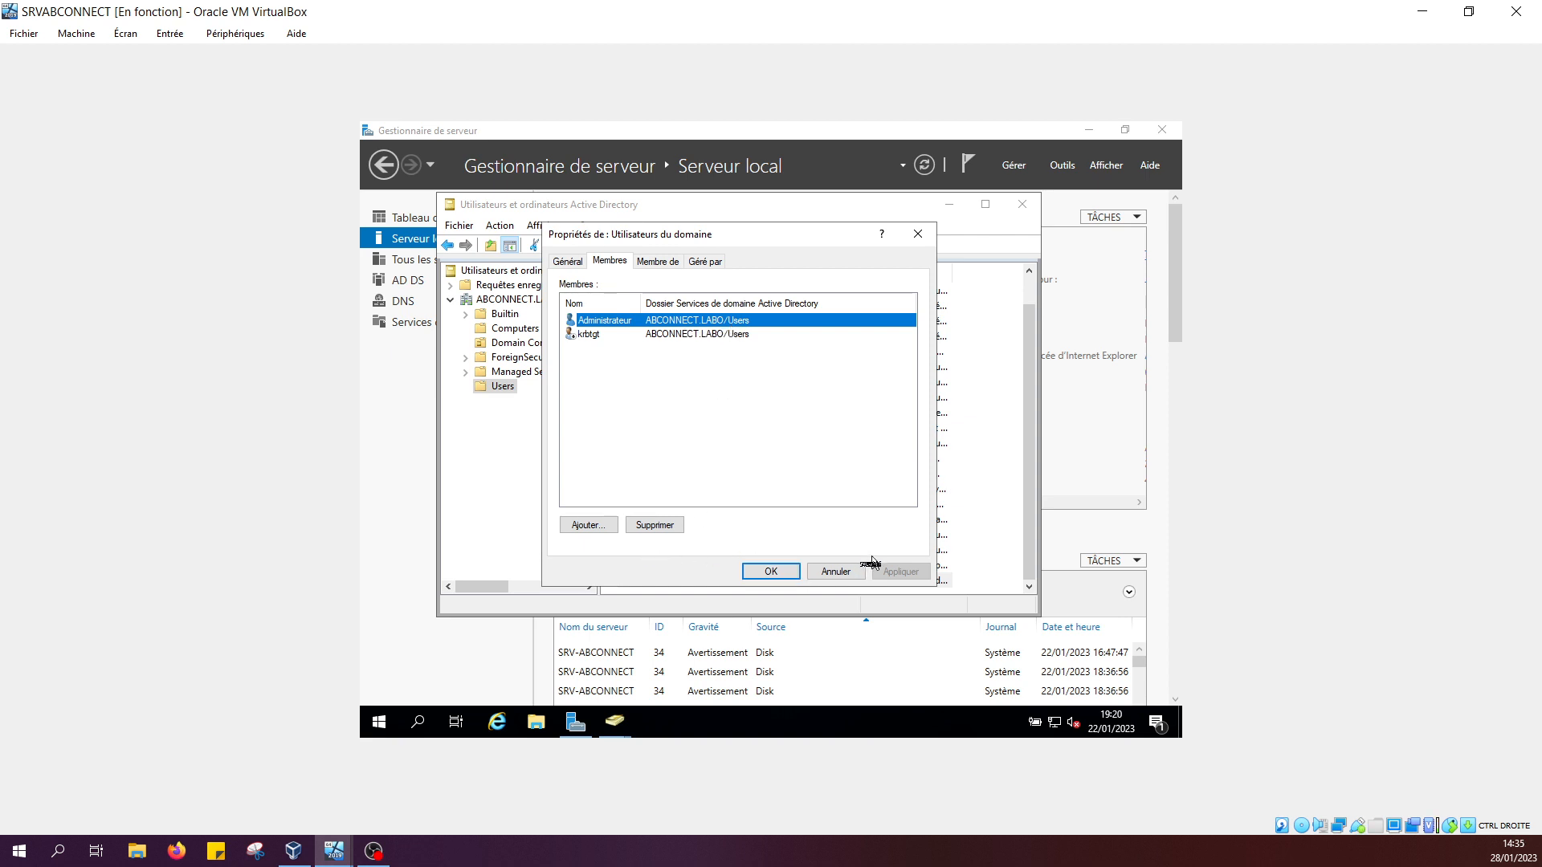
left_click(836, 571)
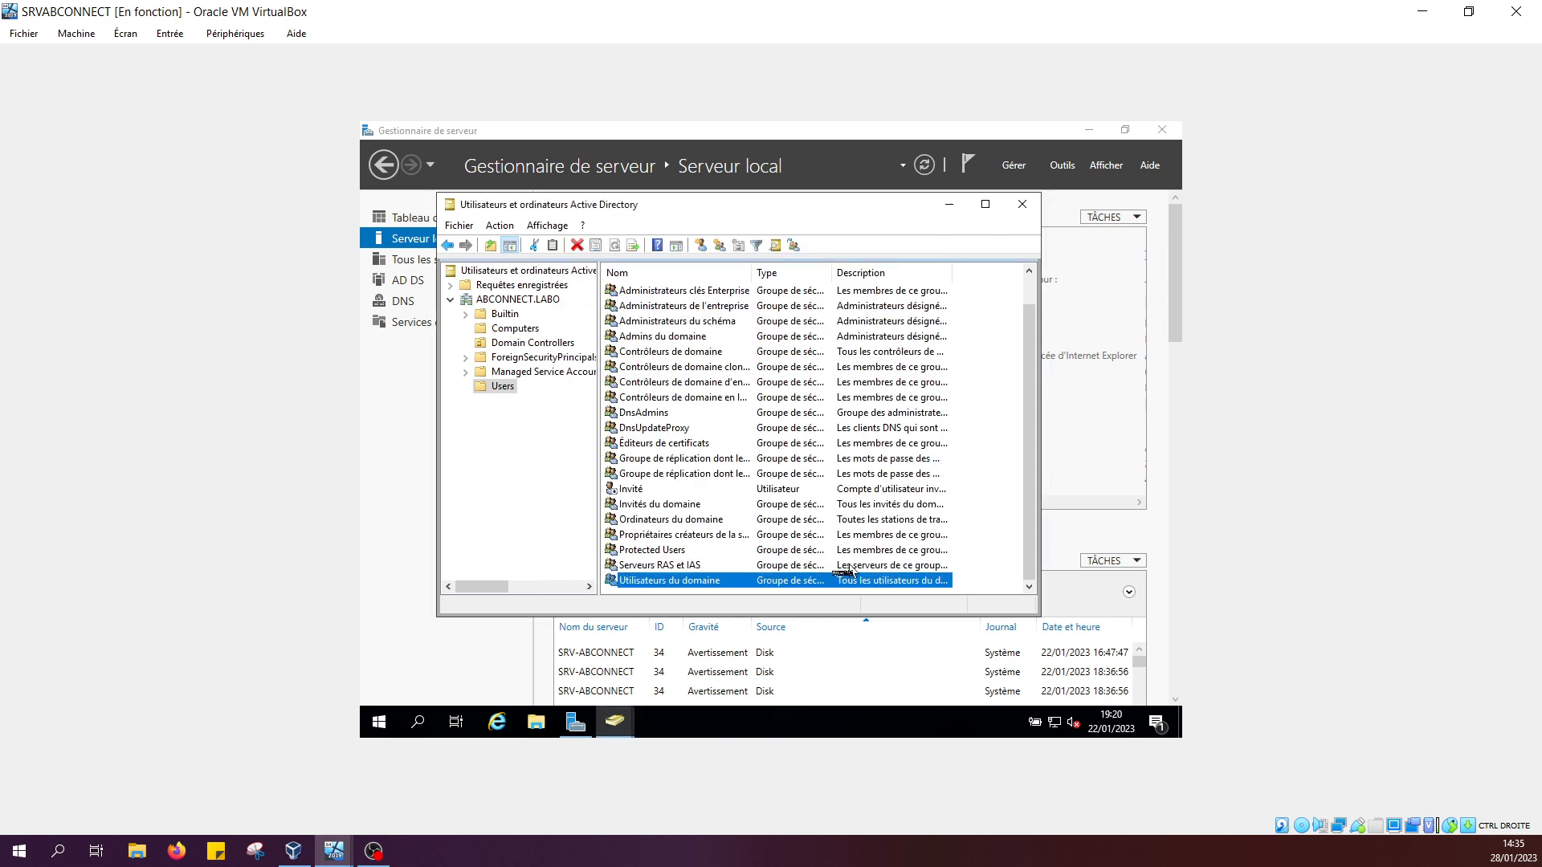
Look through the default users and security groups in the Users container
scroll(659, 433, "up", 1)
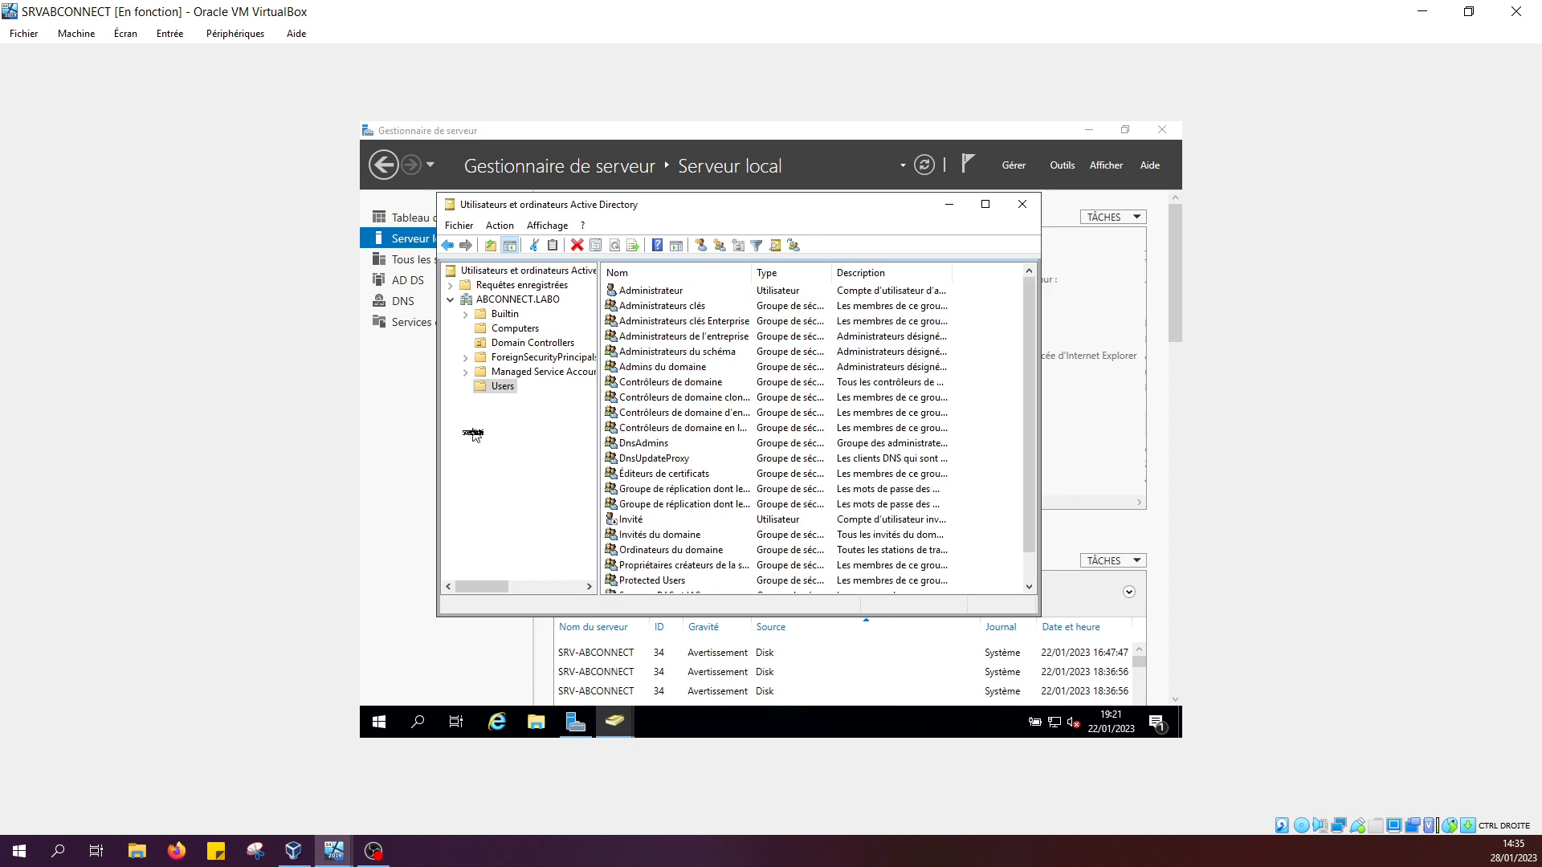
scroll(703, 374, "down", 1)
scroll(704, 373, "up", 1)
scroll(704, 374, "down", 1)
scroll(703, 374, "up", 1)
scroll(704, 374, "down", 1)
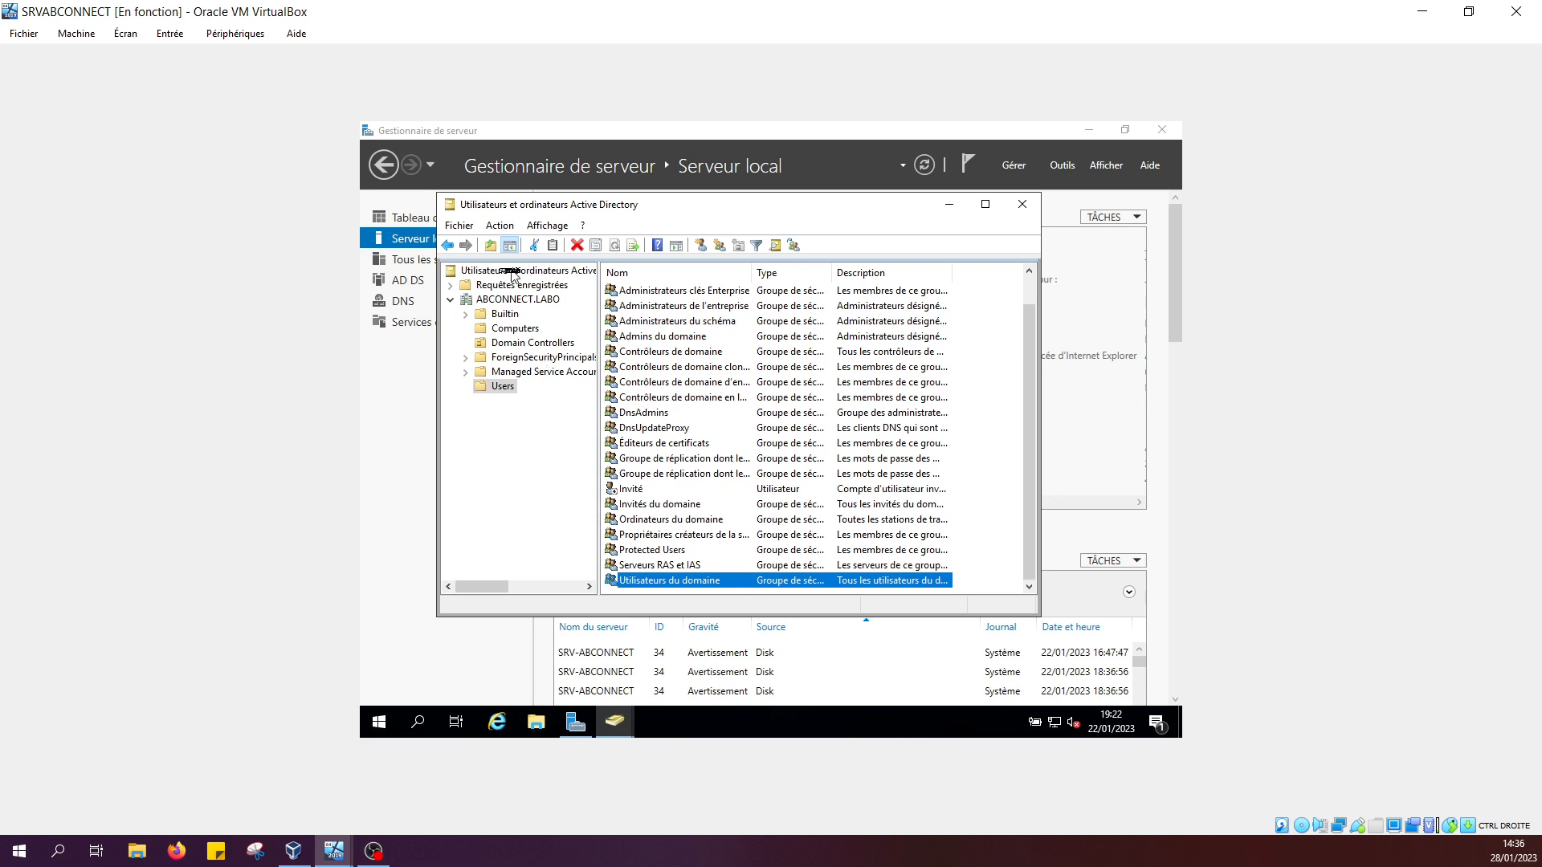
Create an organizational unit named AB CONNECT directly under the ABCONNECT.LABO domain
left_click(534, 302)
right_click(535, 305)
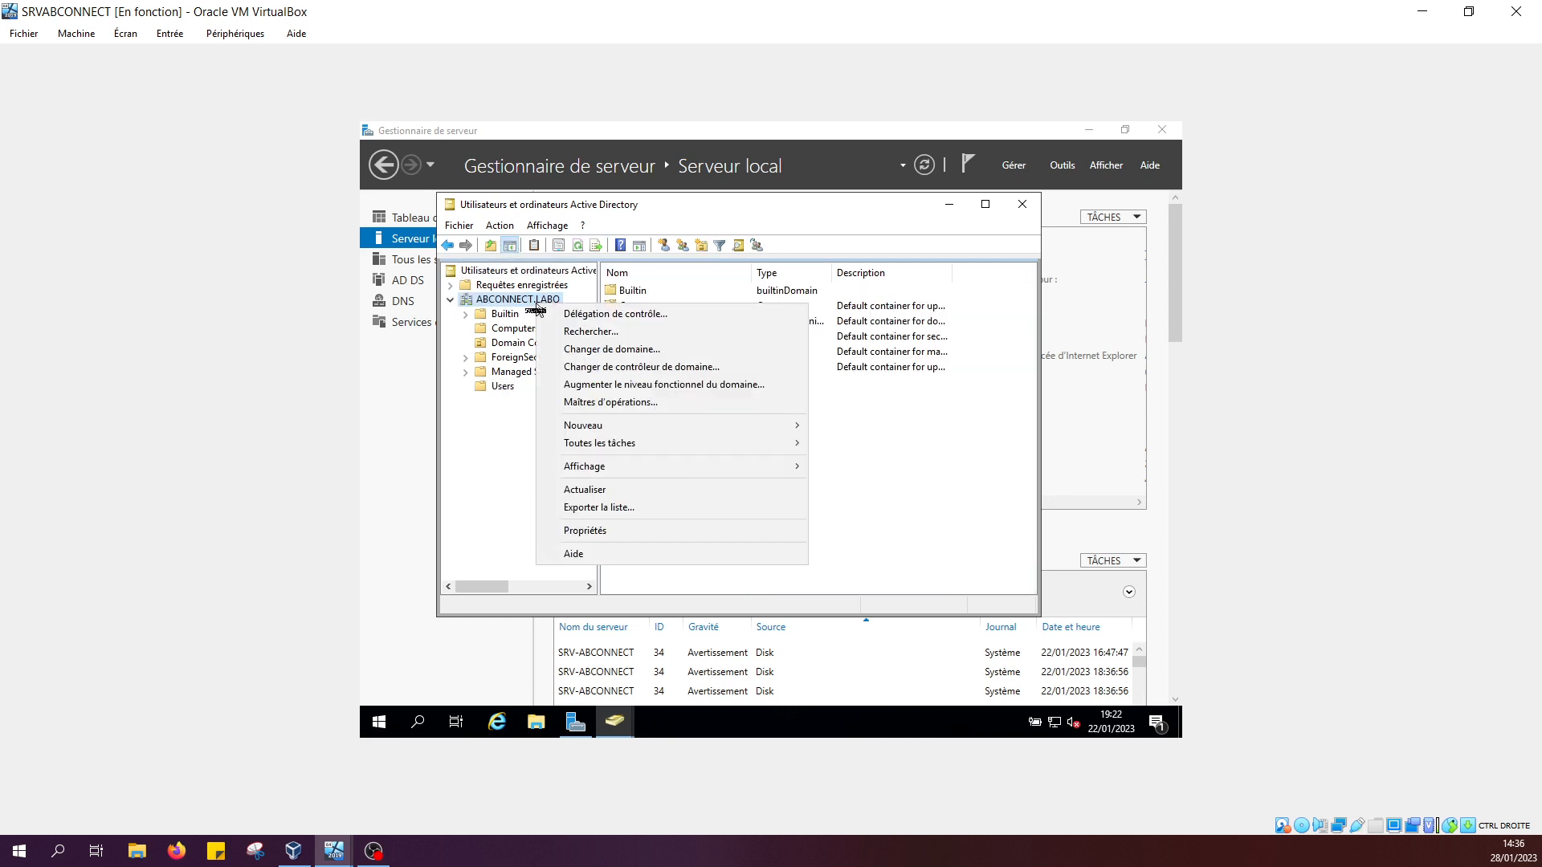
mouse_move(596, 425)
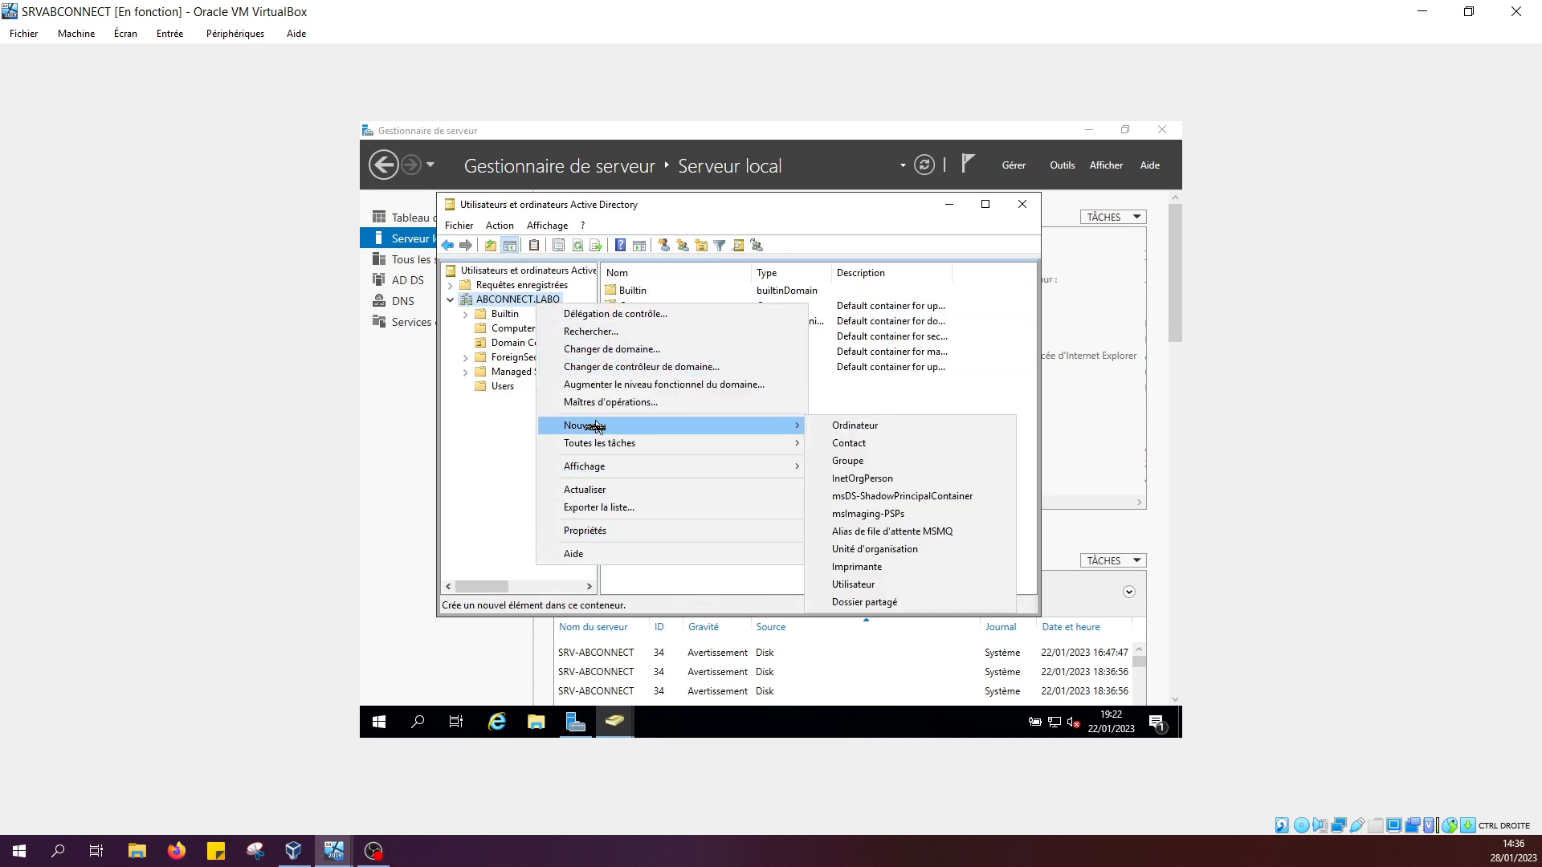
left_click(908, 551)
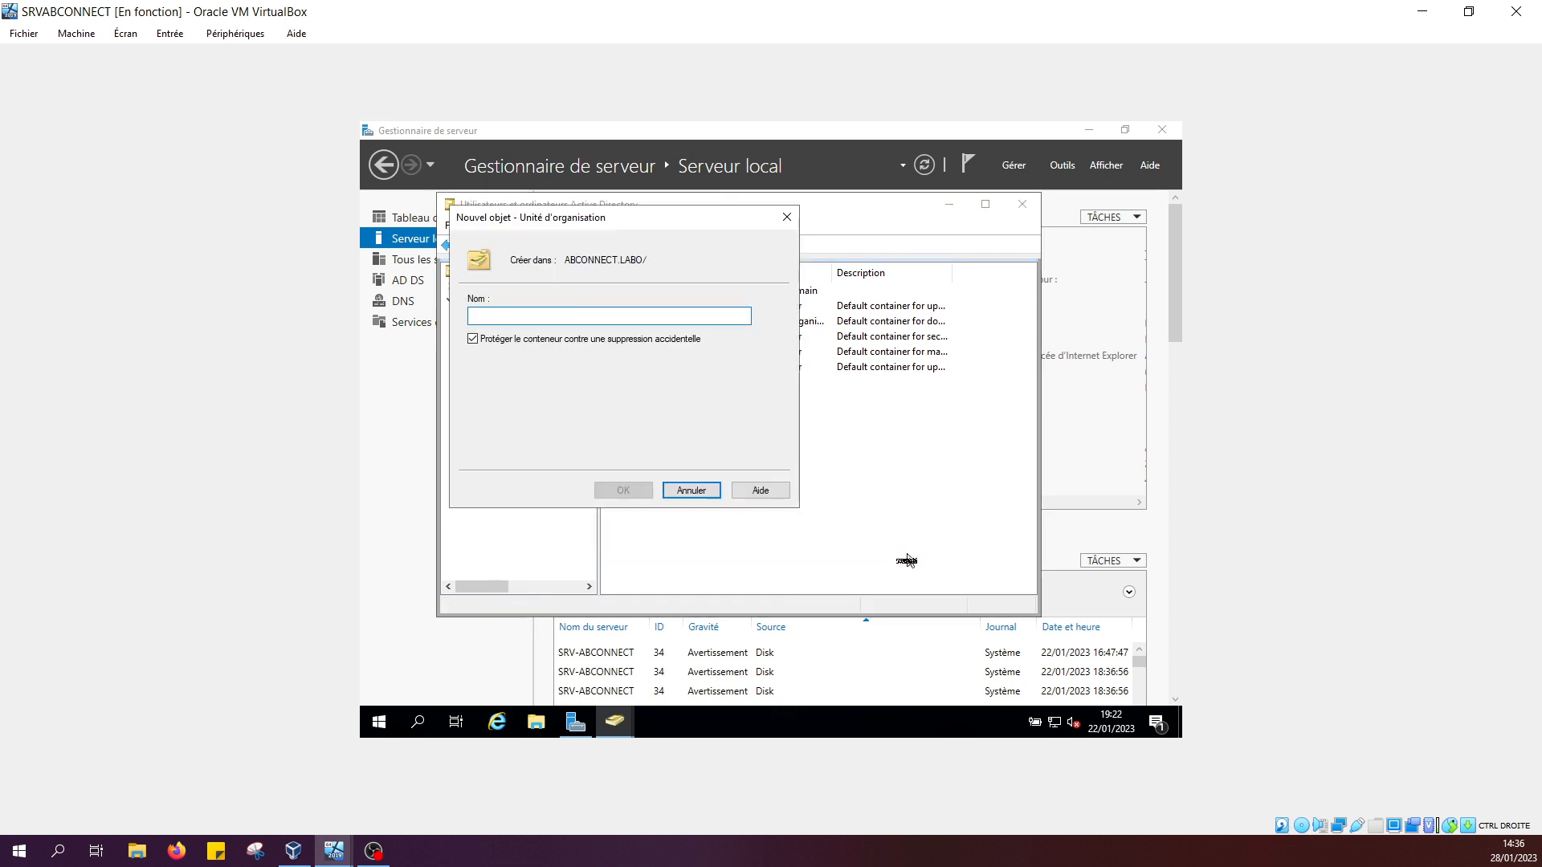
type("AB")
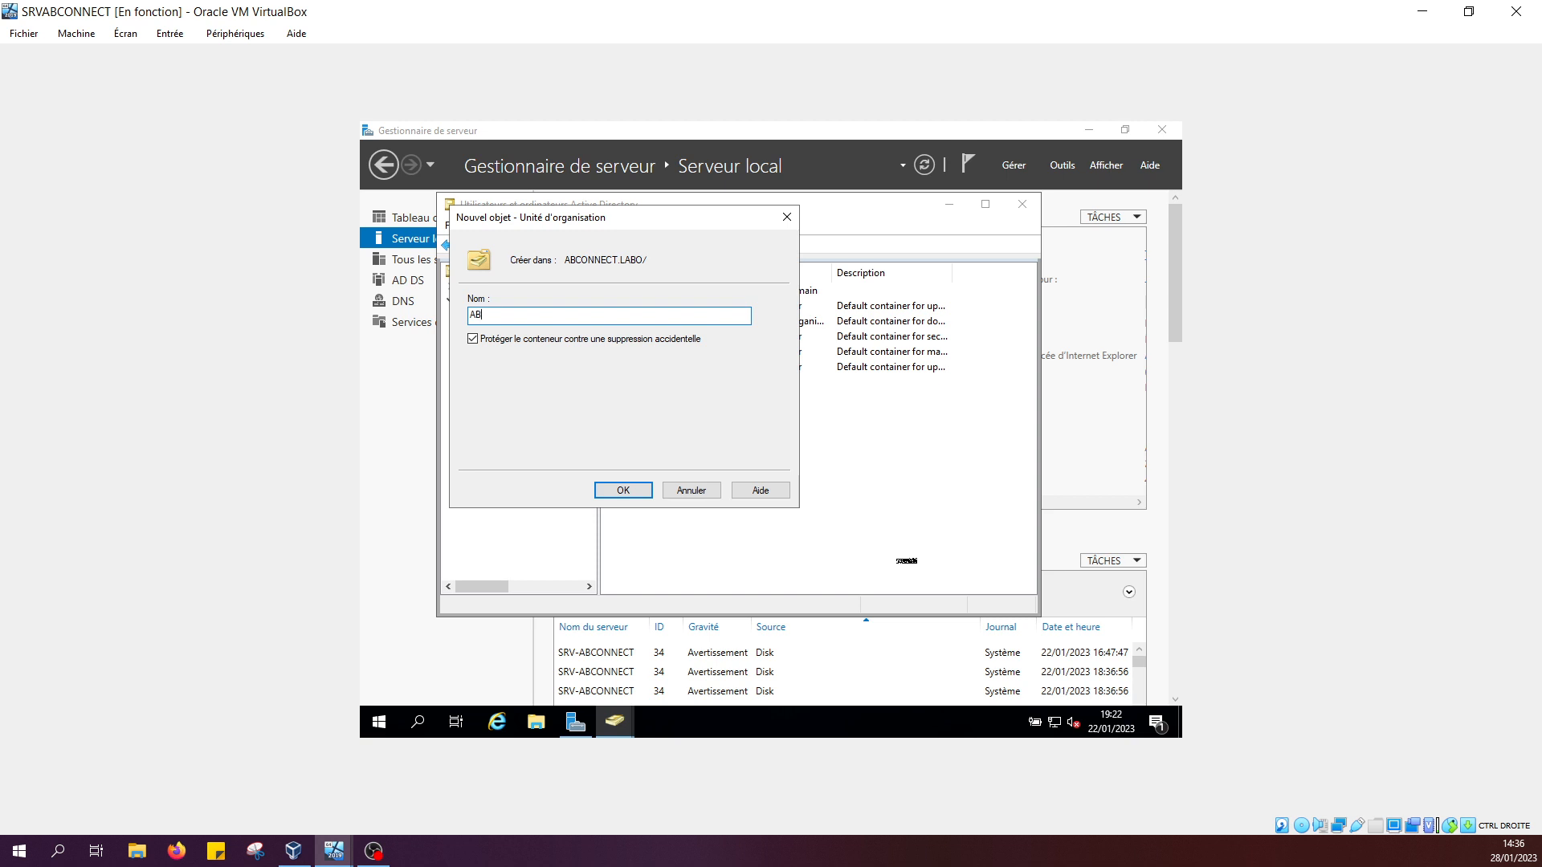
type("ON")
key("BackSpace")
key("BackSpace")
key("BackSpace")
type("CONNECT")
left_click(618, 490)
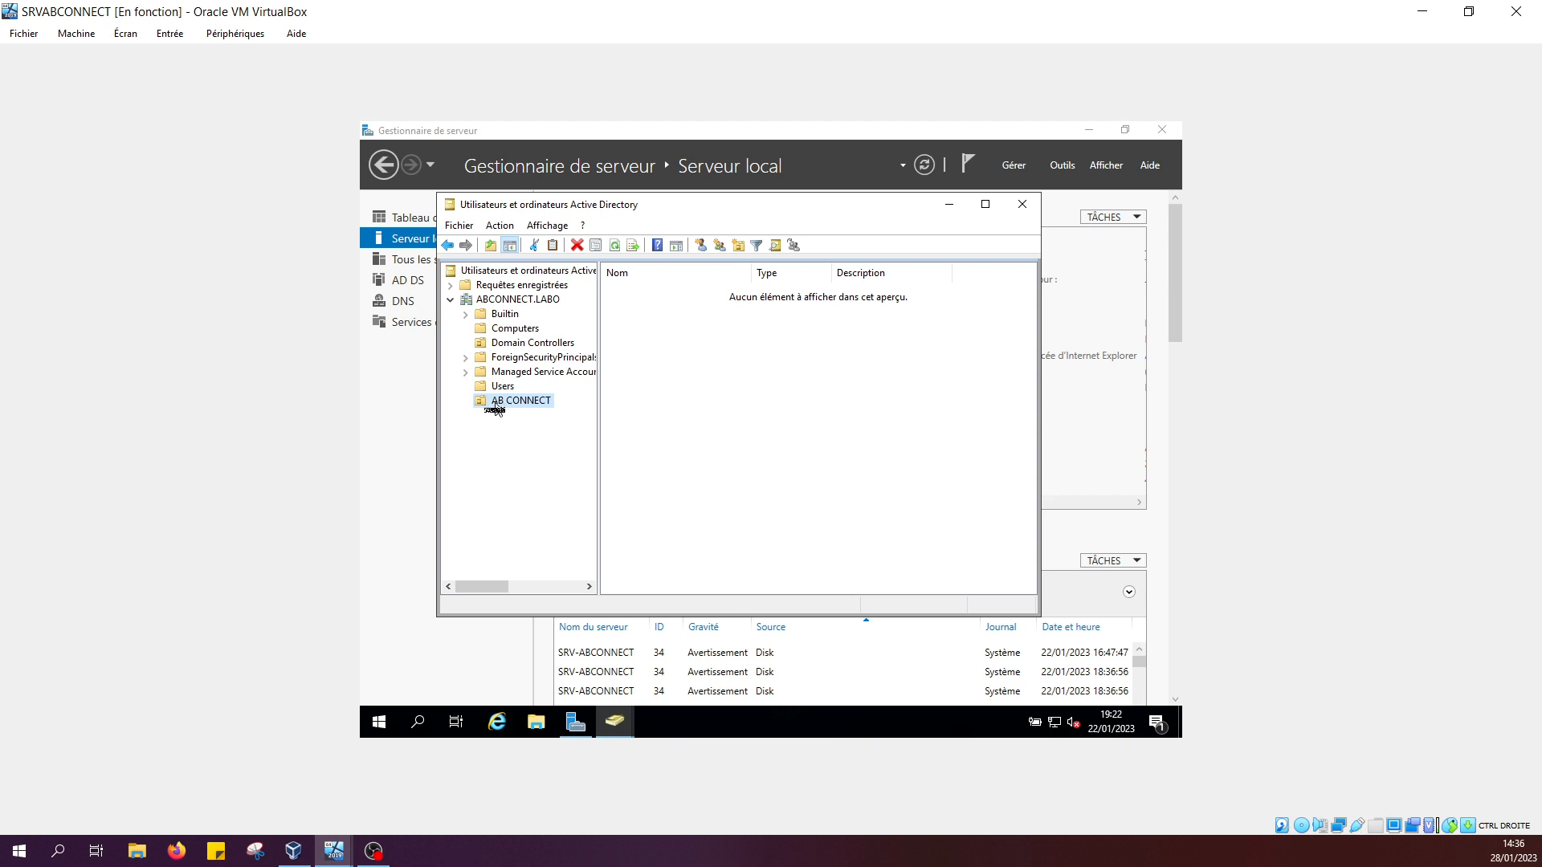
Create an organizational unit named DIRECTION inside AB CONNECT
right_click(495, 405)
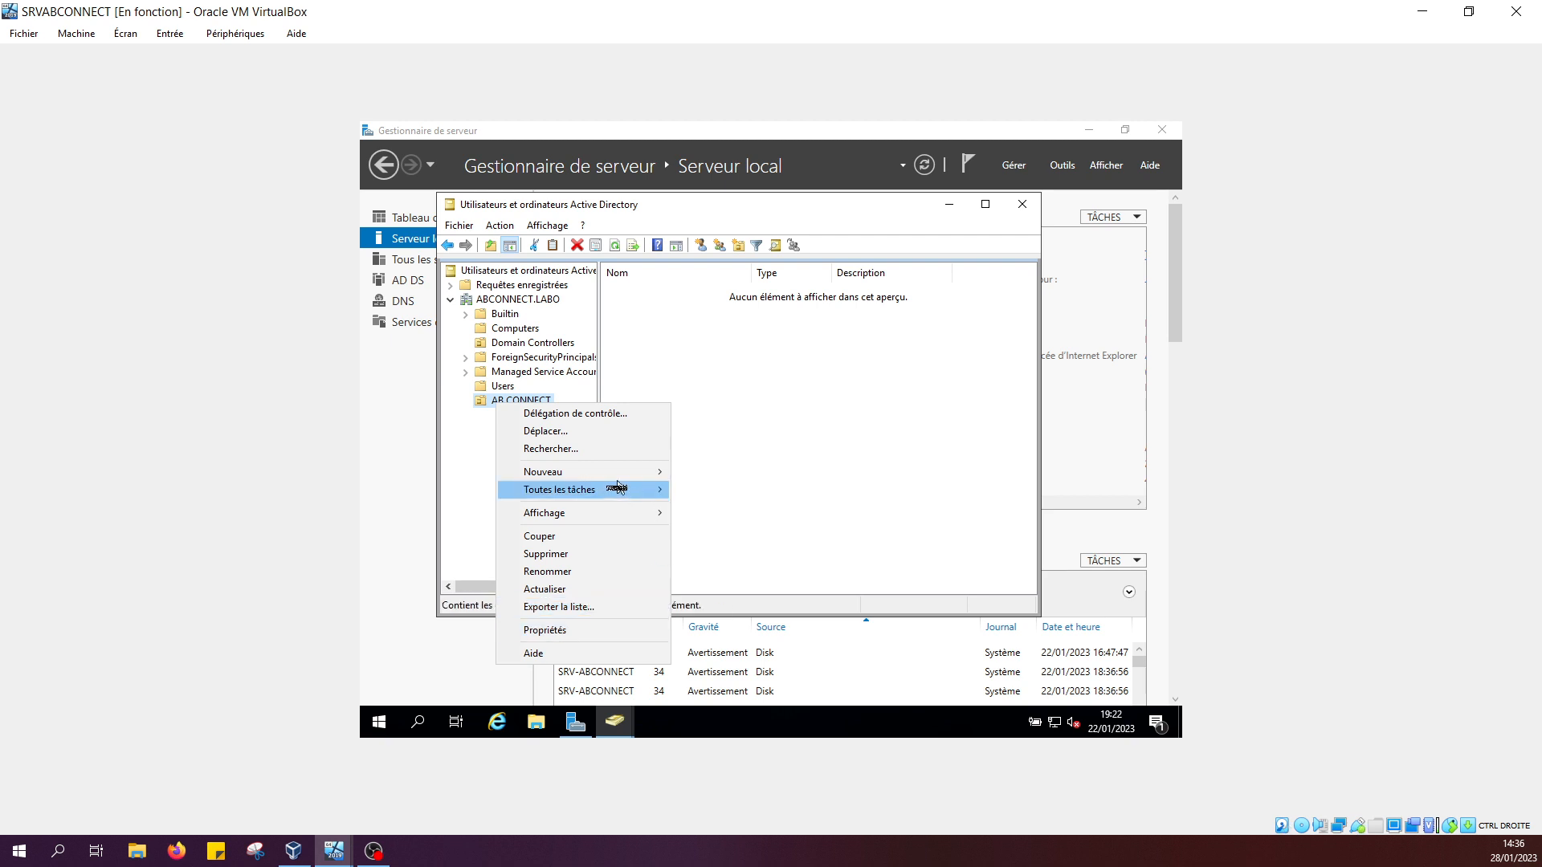
mouse_move(623, 474)
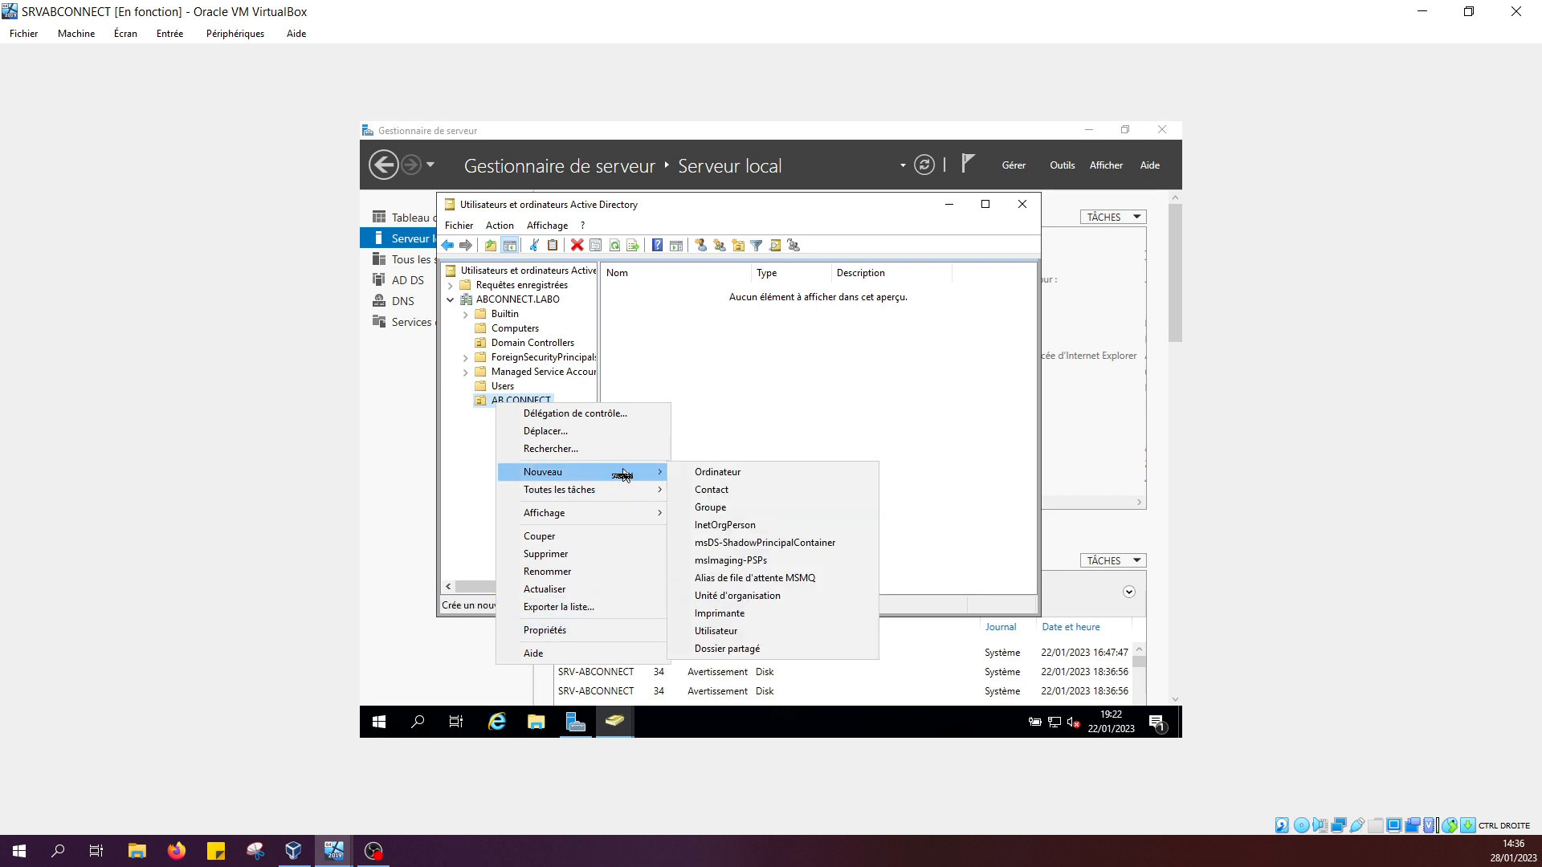
left_click(738, 598)
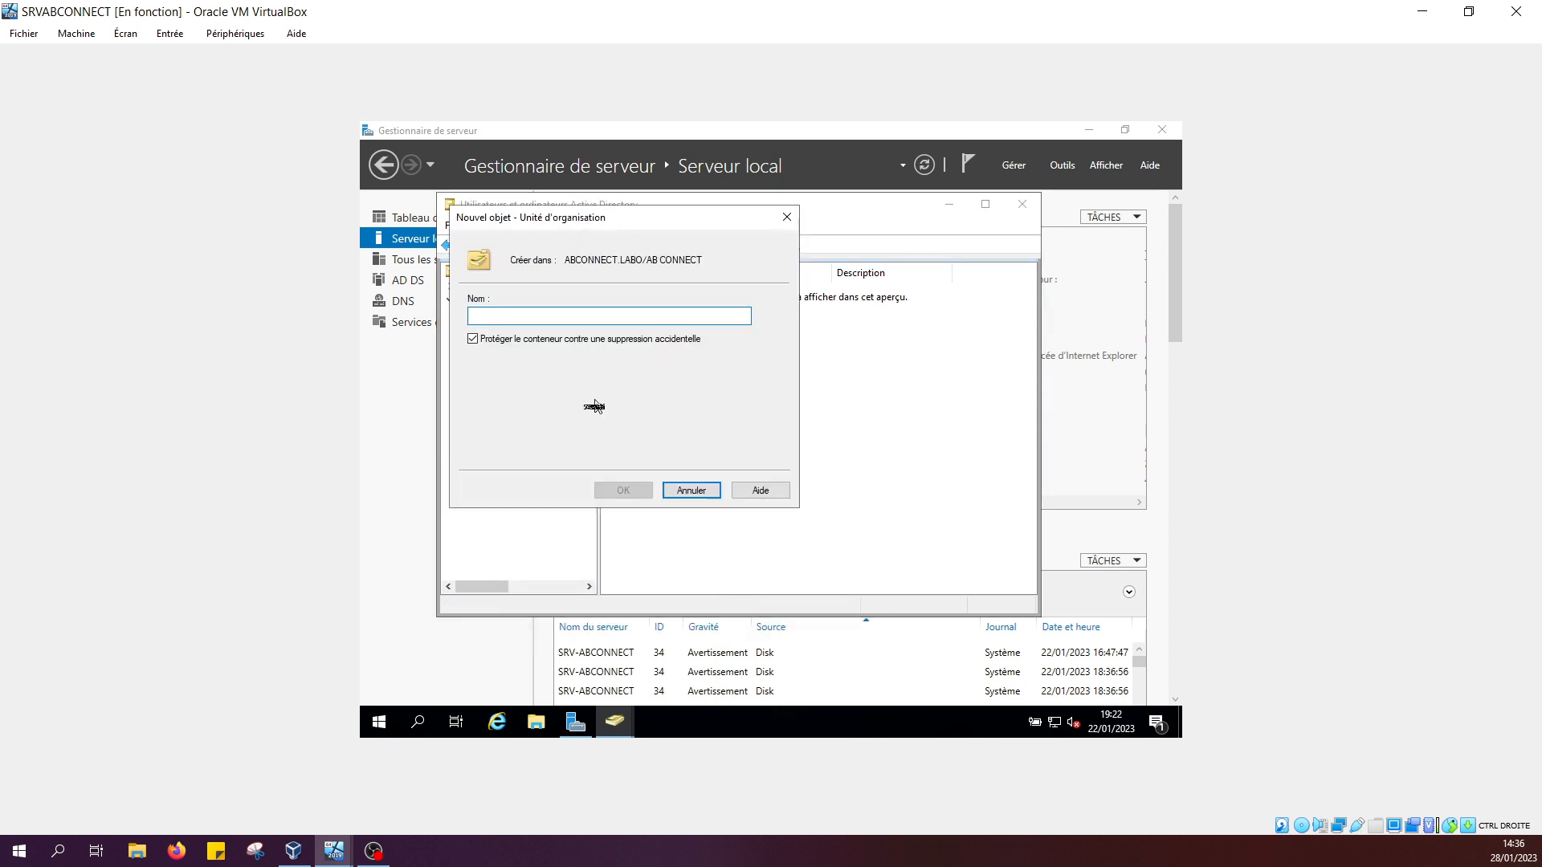
type("d")
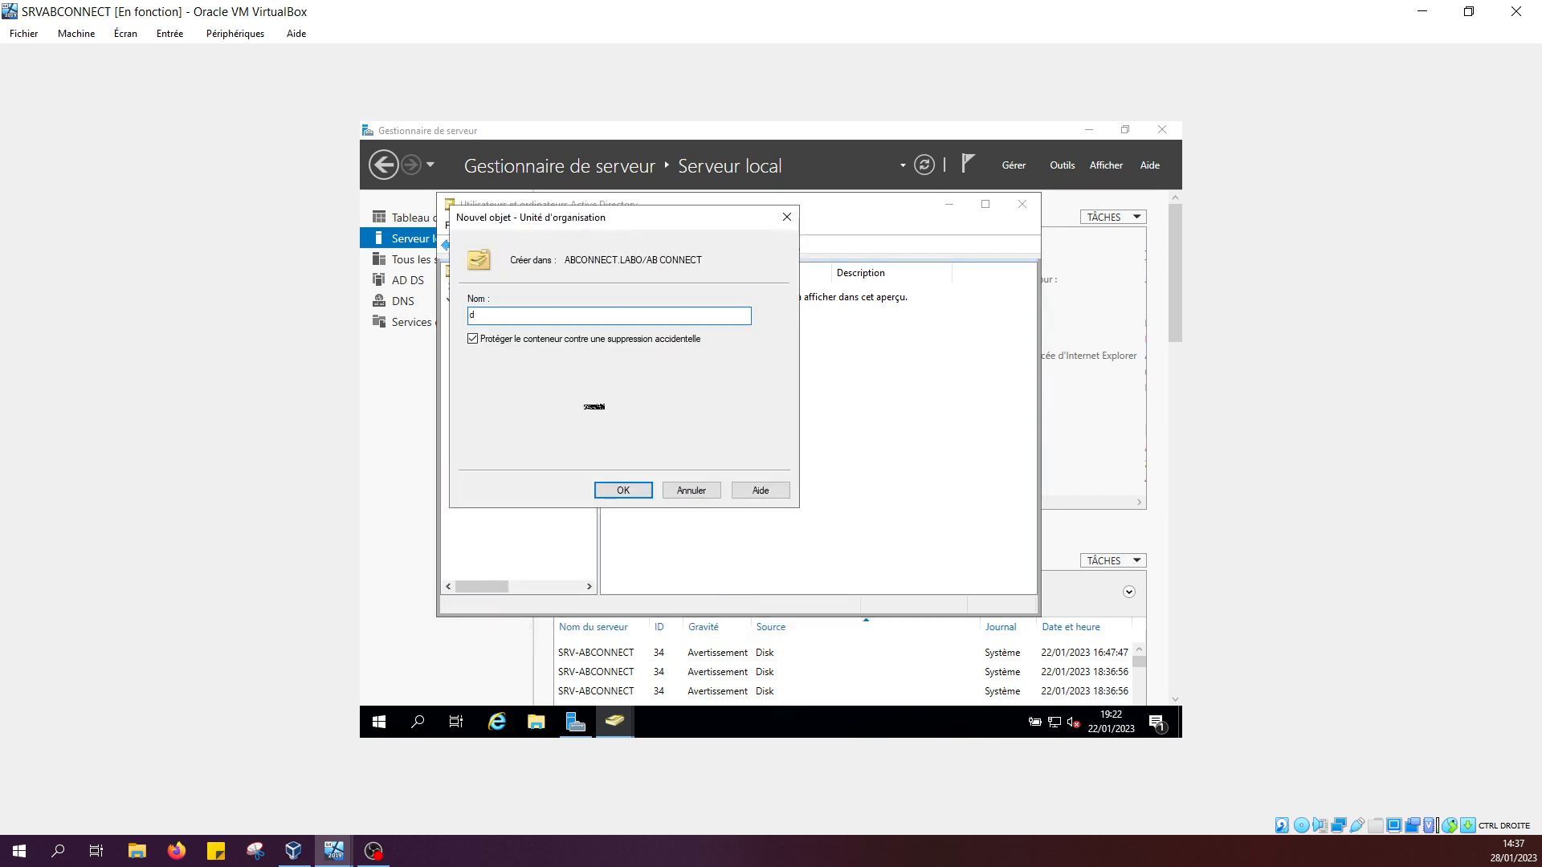
key("BackSpace")
type("DIRECTION")
key("Return")
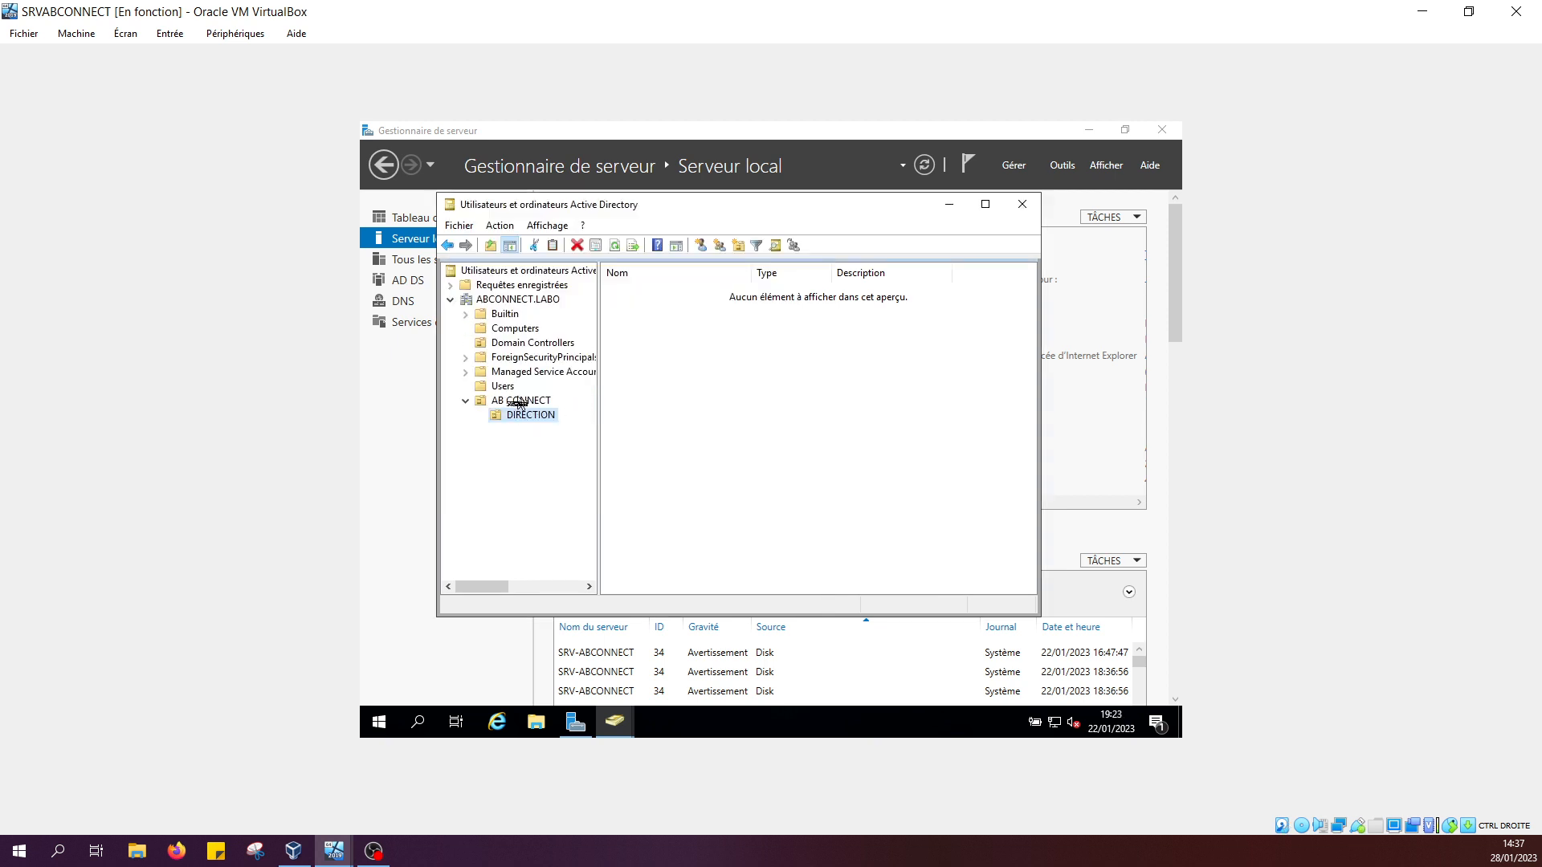
Create an organizational unit named INFORMATIQUE inside AB CONNECT
left_click(519, 402)
right_click(520, 401)
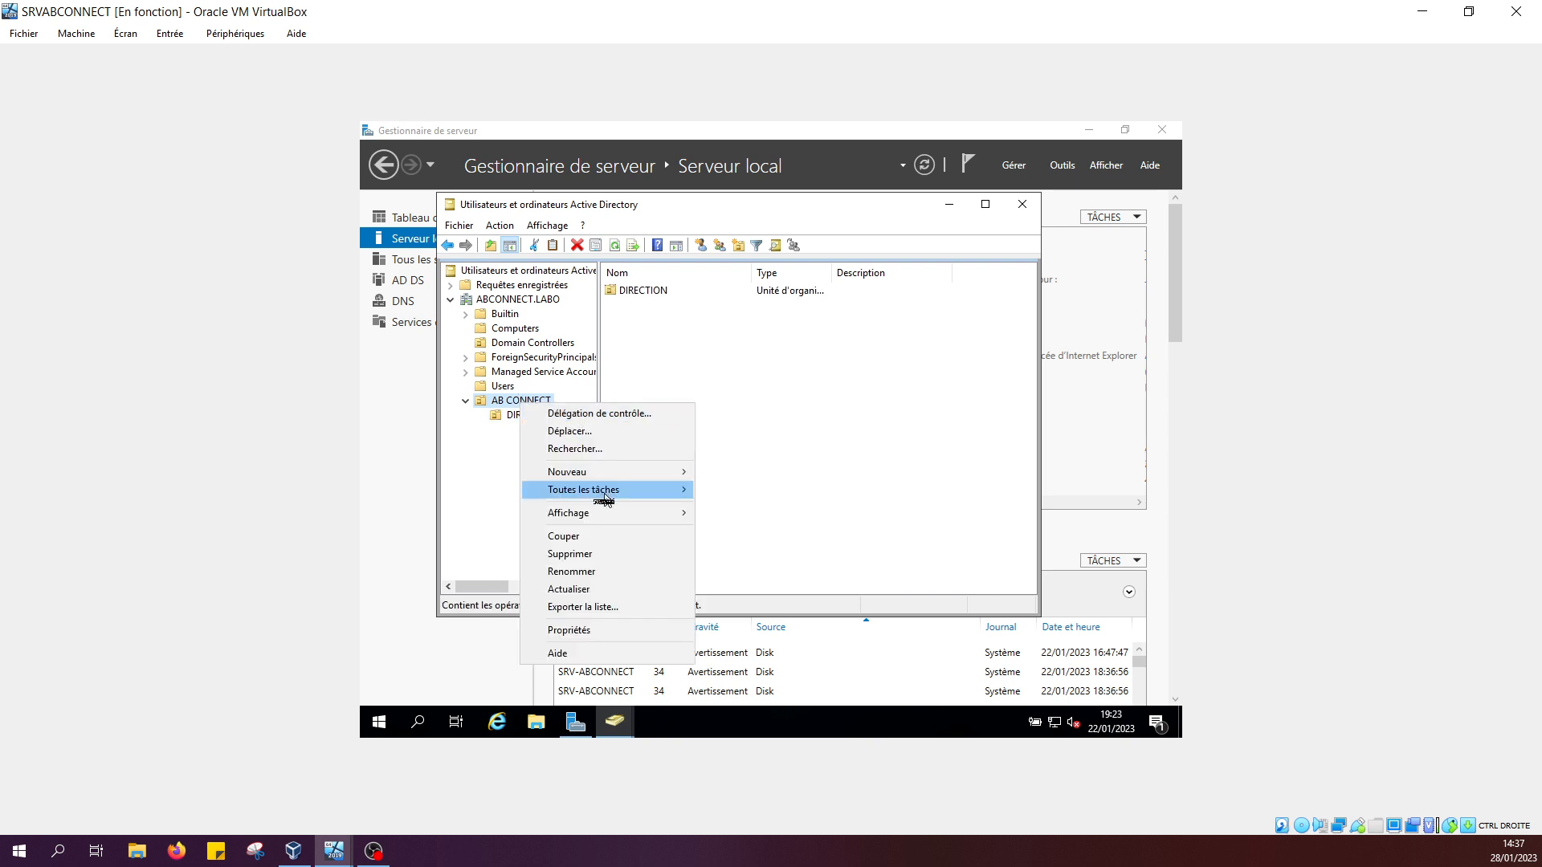
mouse_move(604, 474)
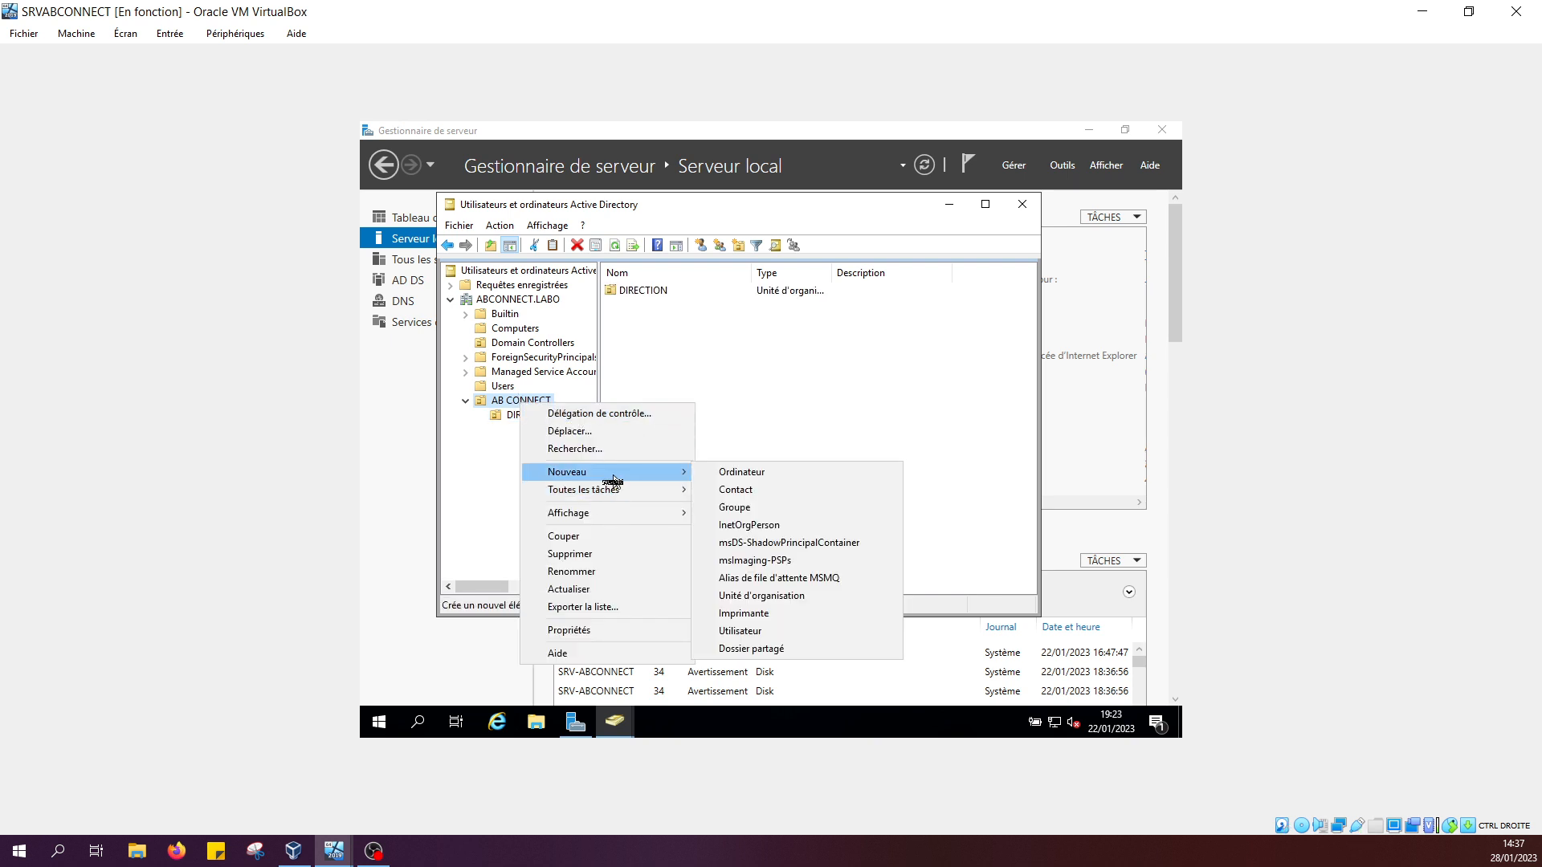
left_click(760, 597)
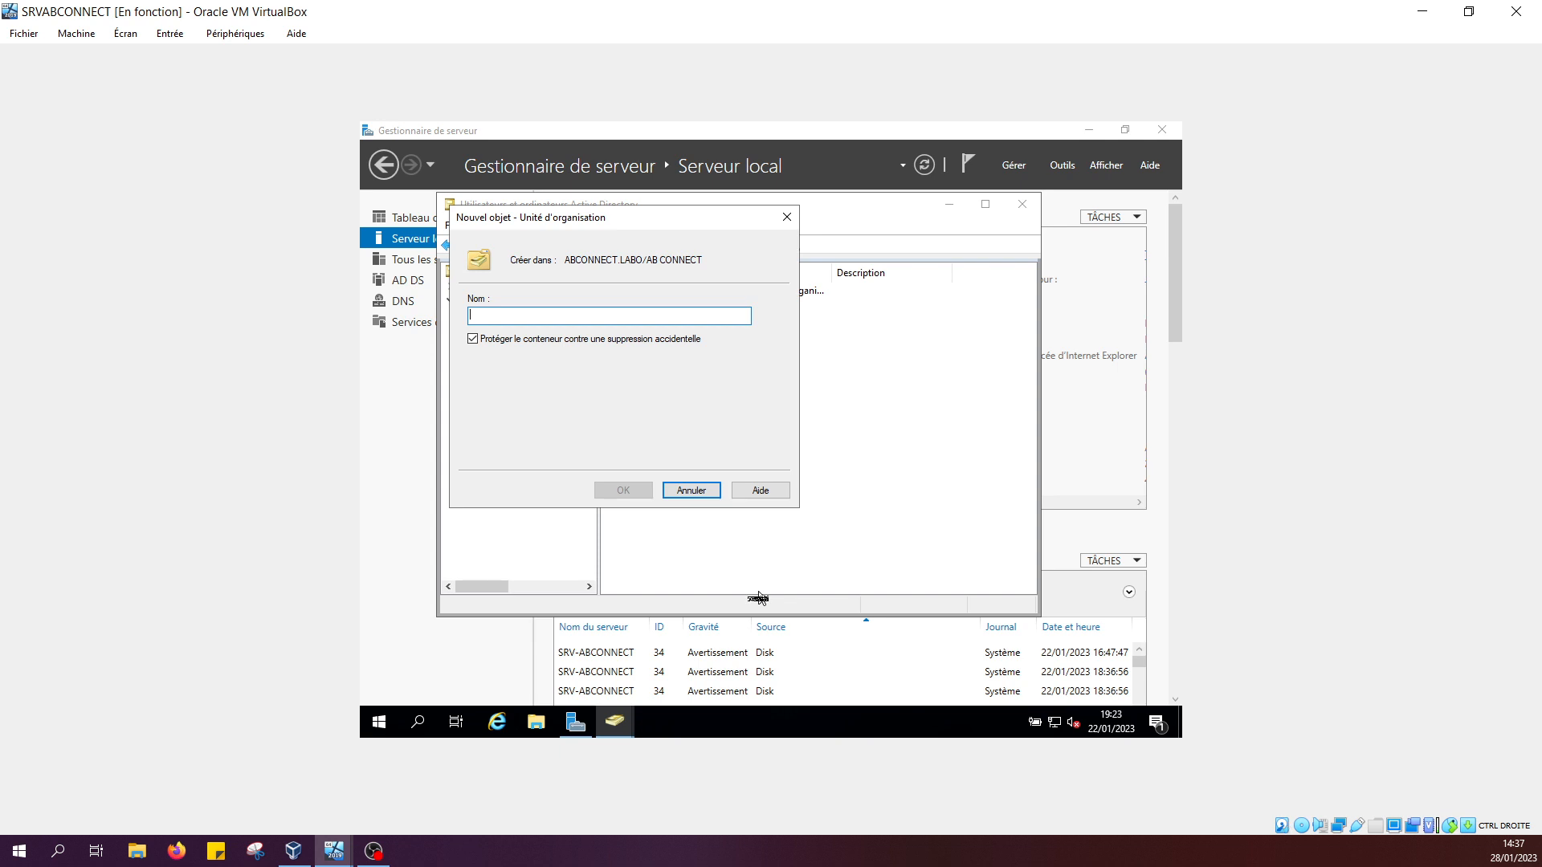
type("INFORMATIQUE")
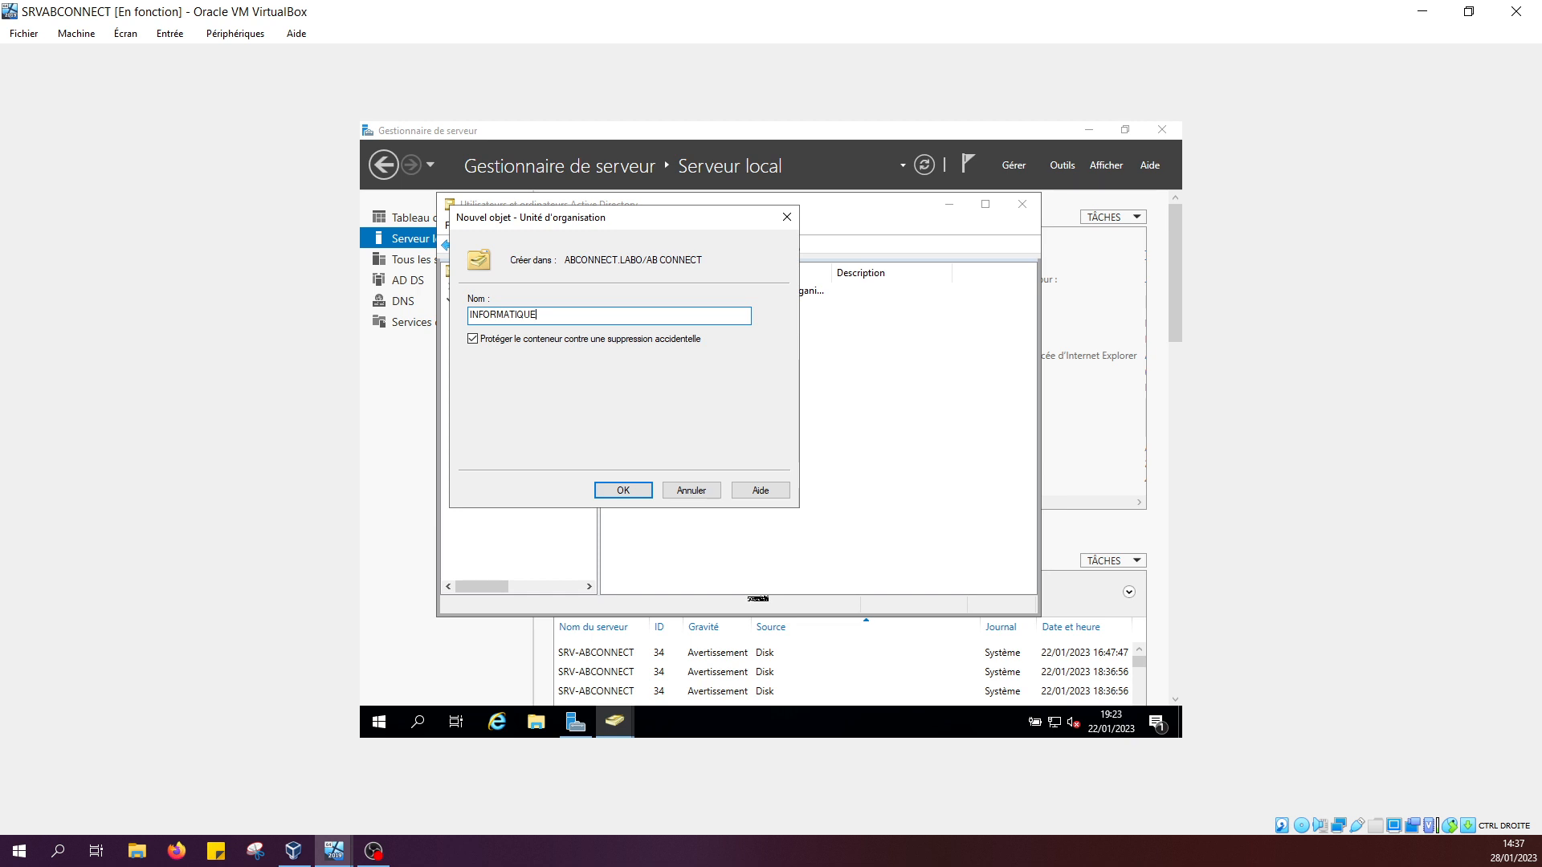
key("Return")
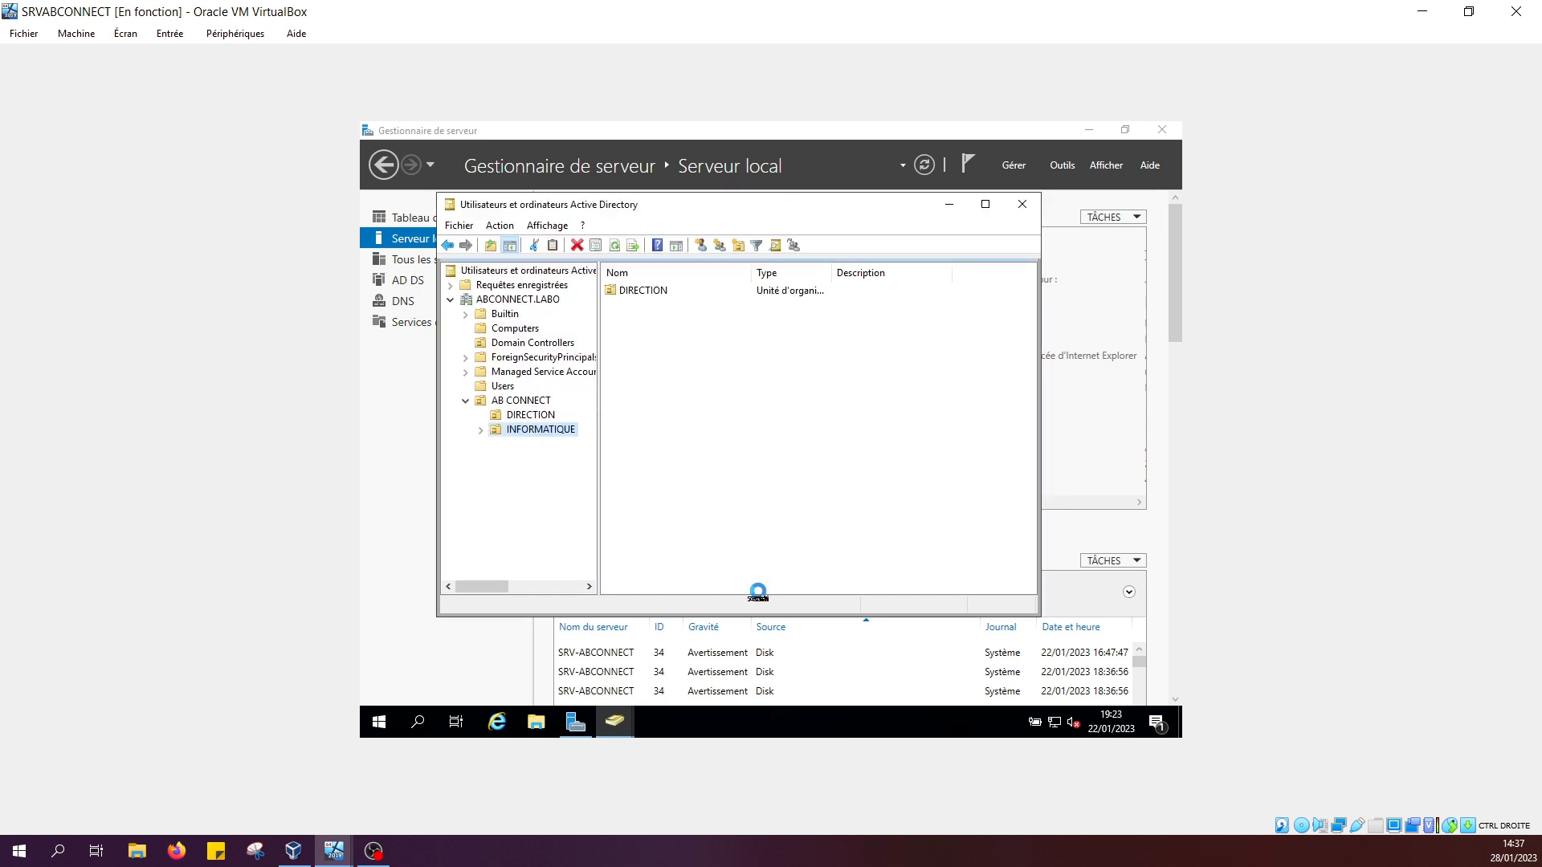
Create an organizational unit named ETUDIANTS inside AB CONNECT
left_click(515, 402)
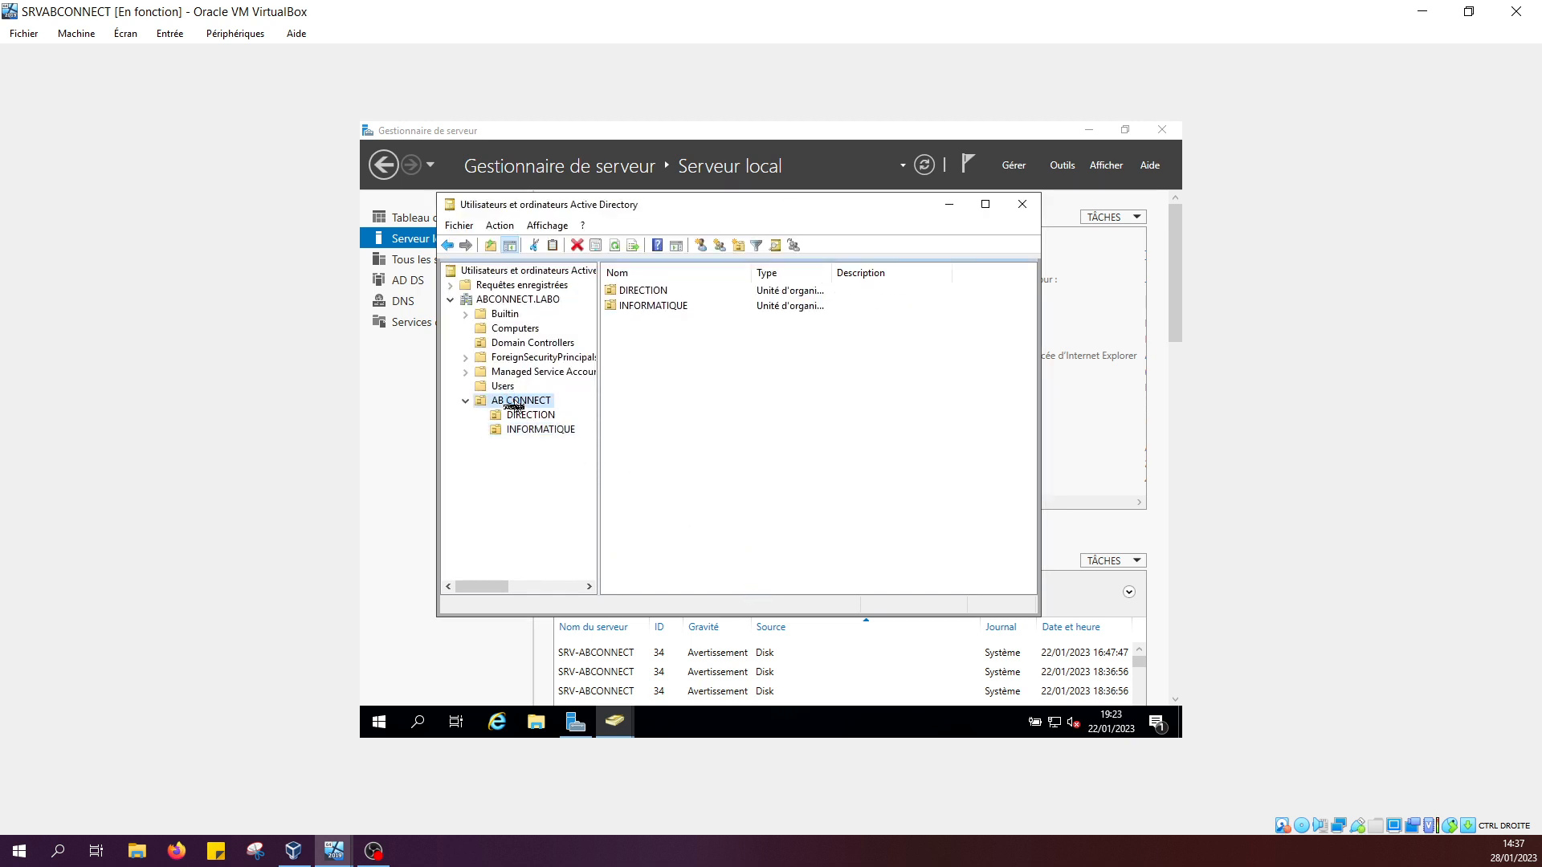
right_click(515, 400)
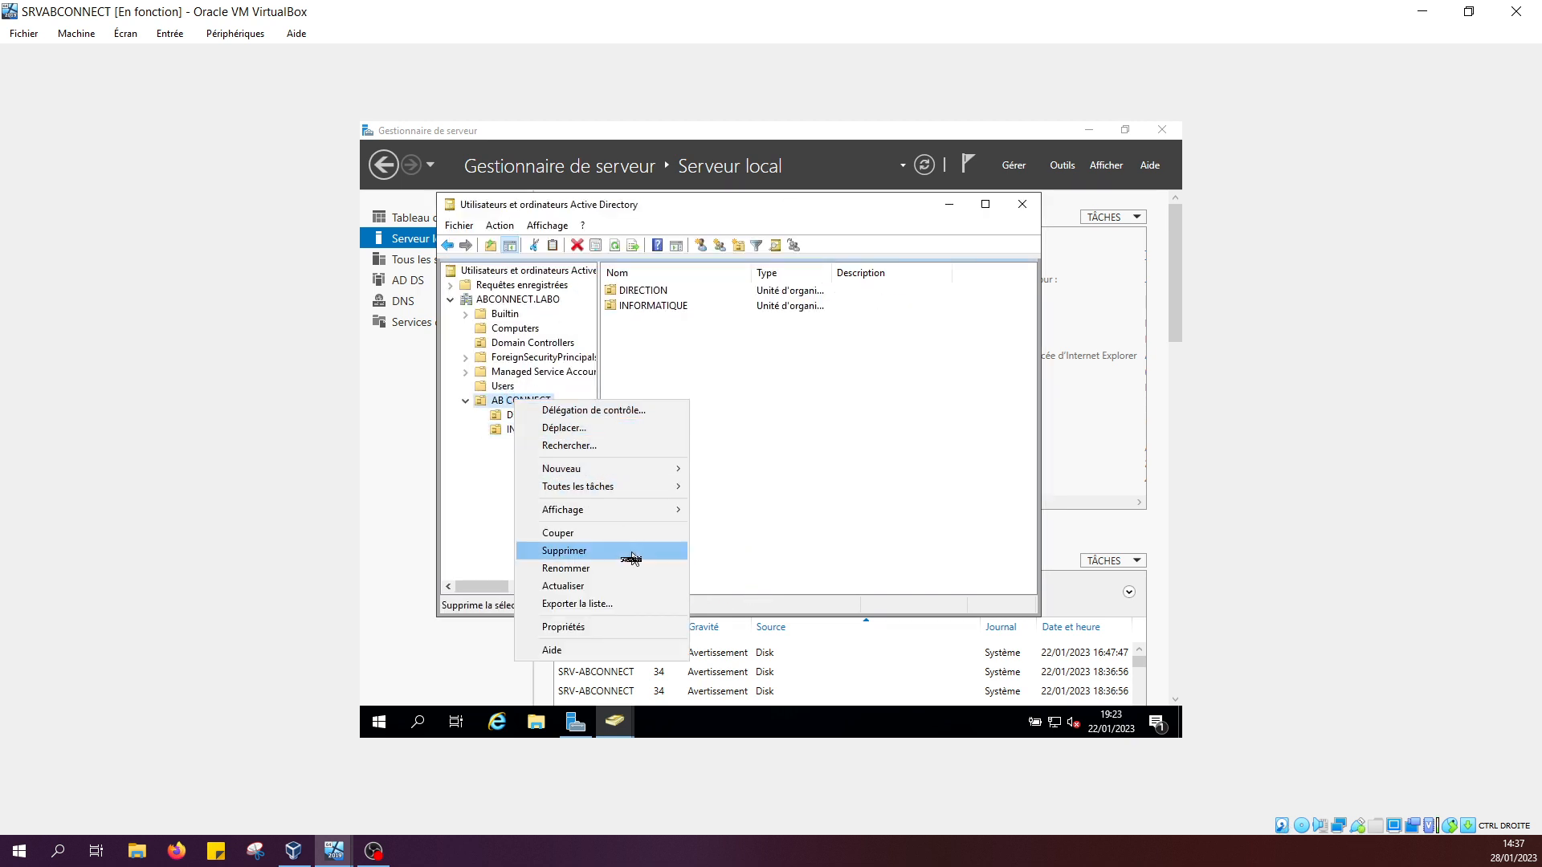
mouse_move(652, 474)
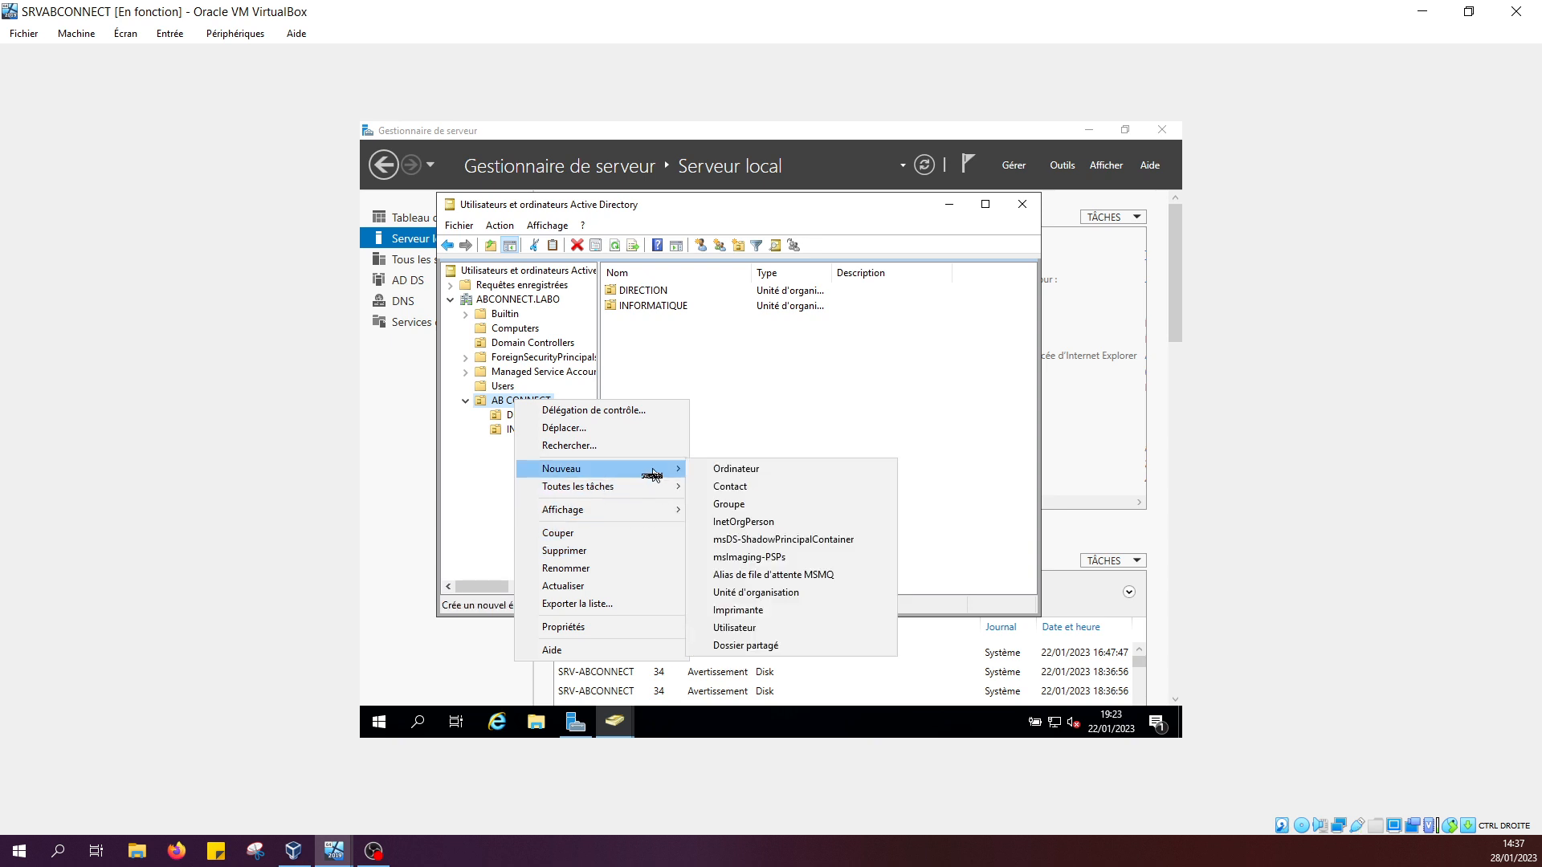
left_click(791, 593)
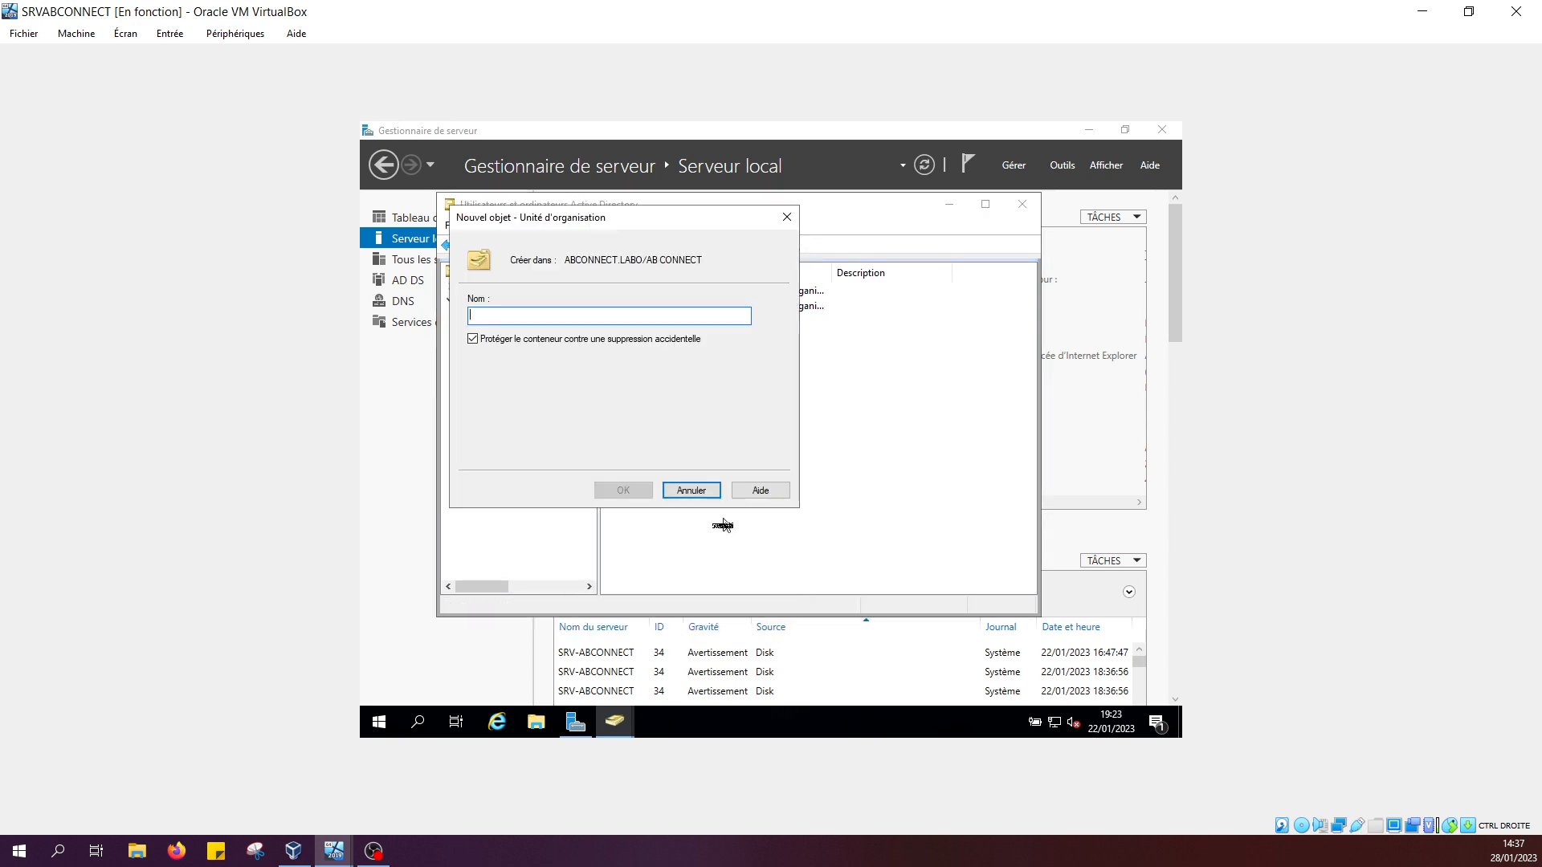
type("ETUDI")
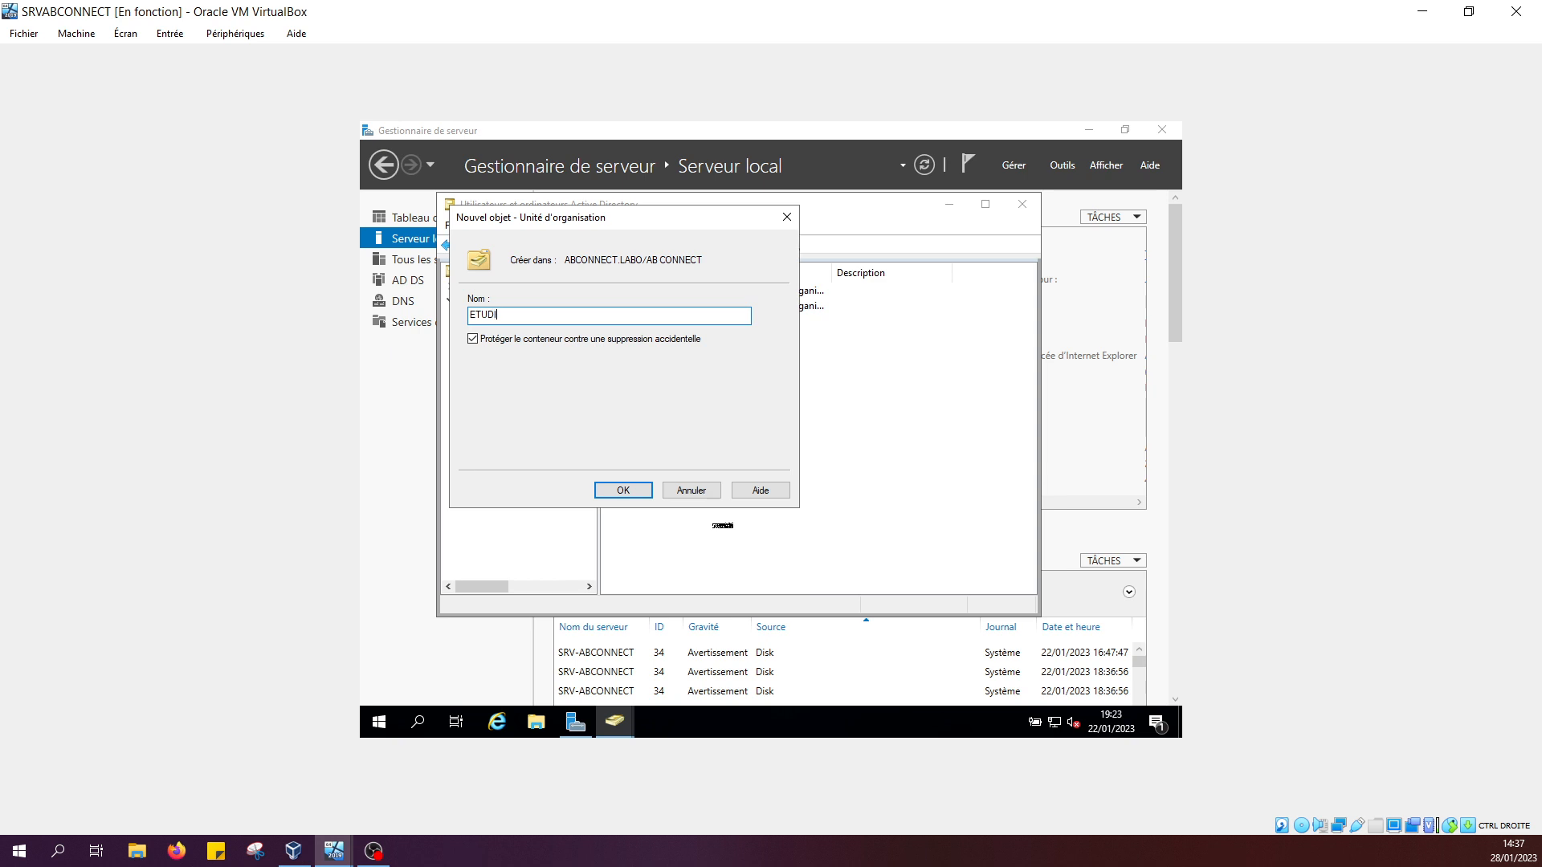
type("ANTS")
key("Return")
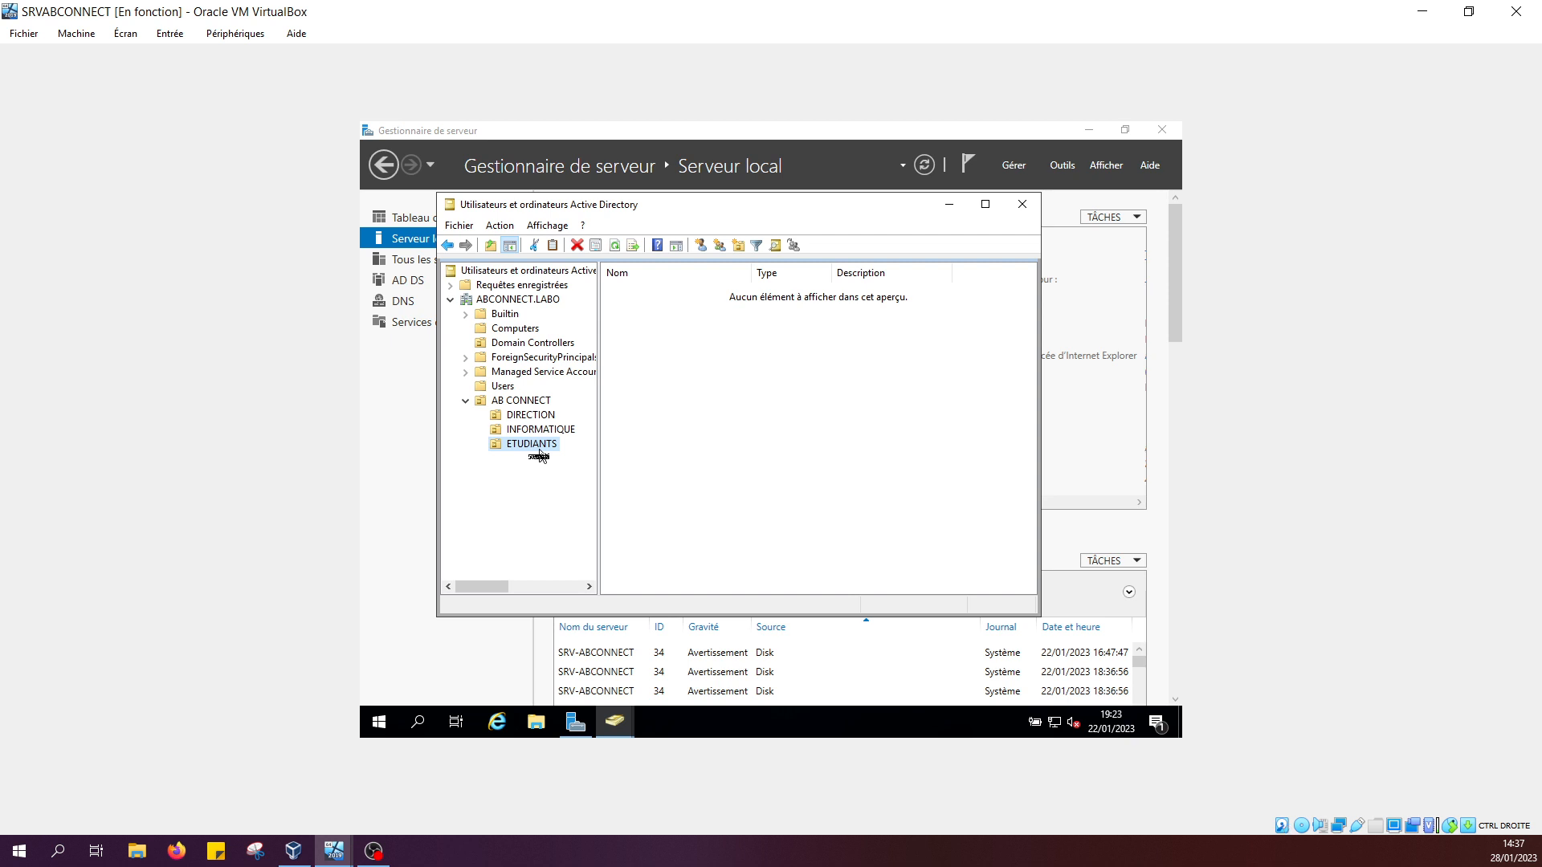
Create an organizational unit named Utilisateurs inside the DIRECTION unit
right_click(534, 416)
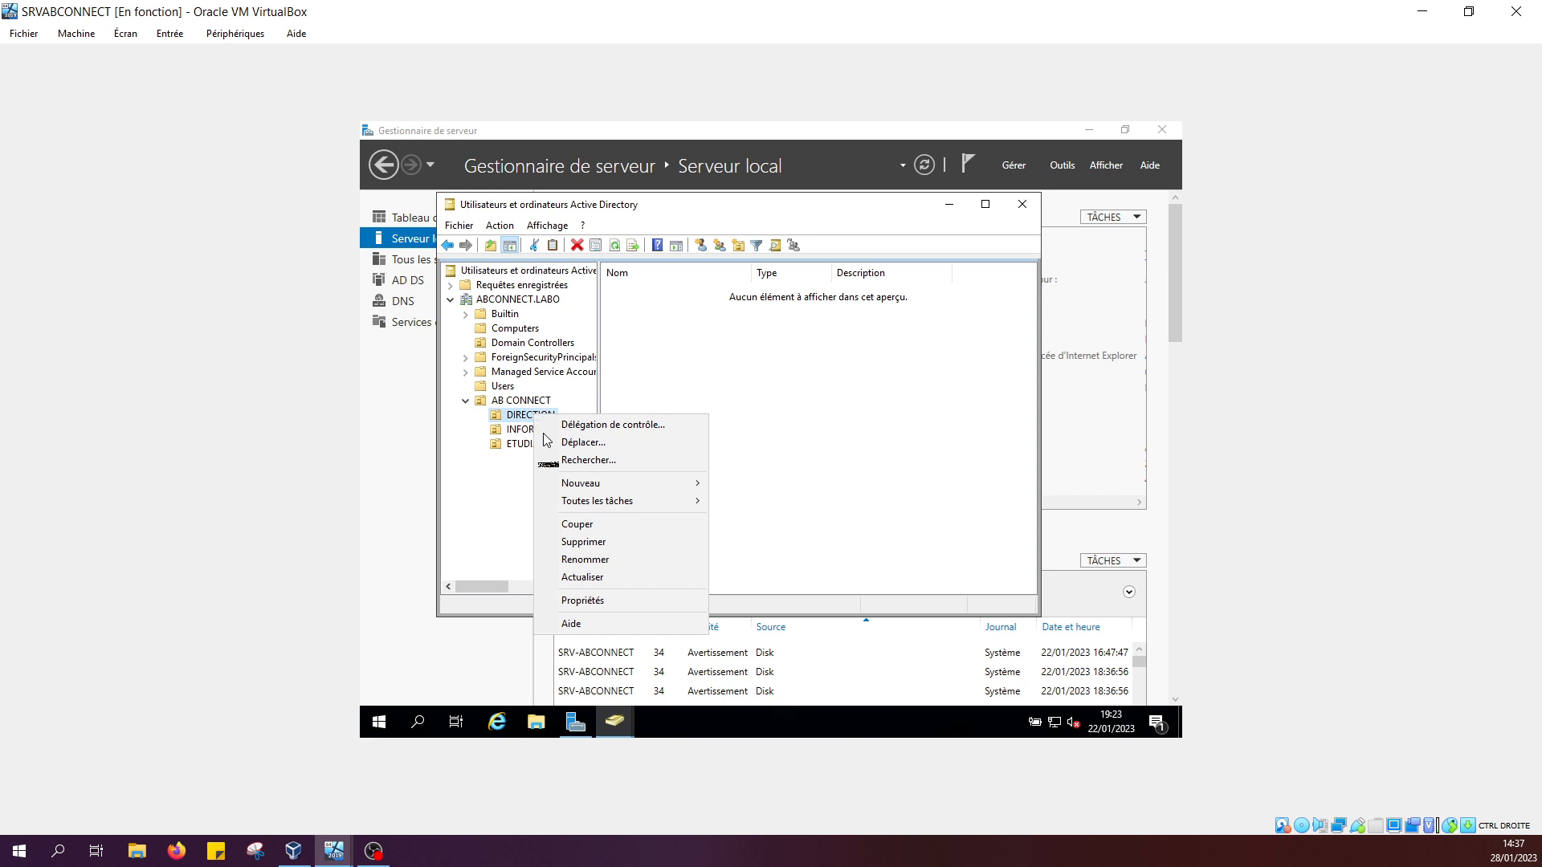
mouse_move(604, 486)
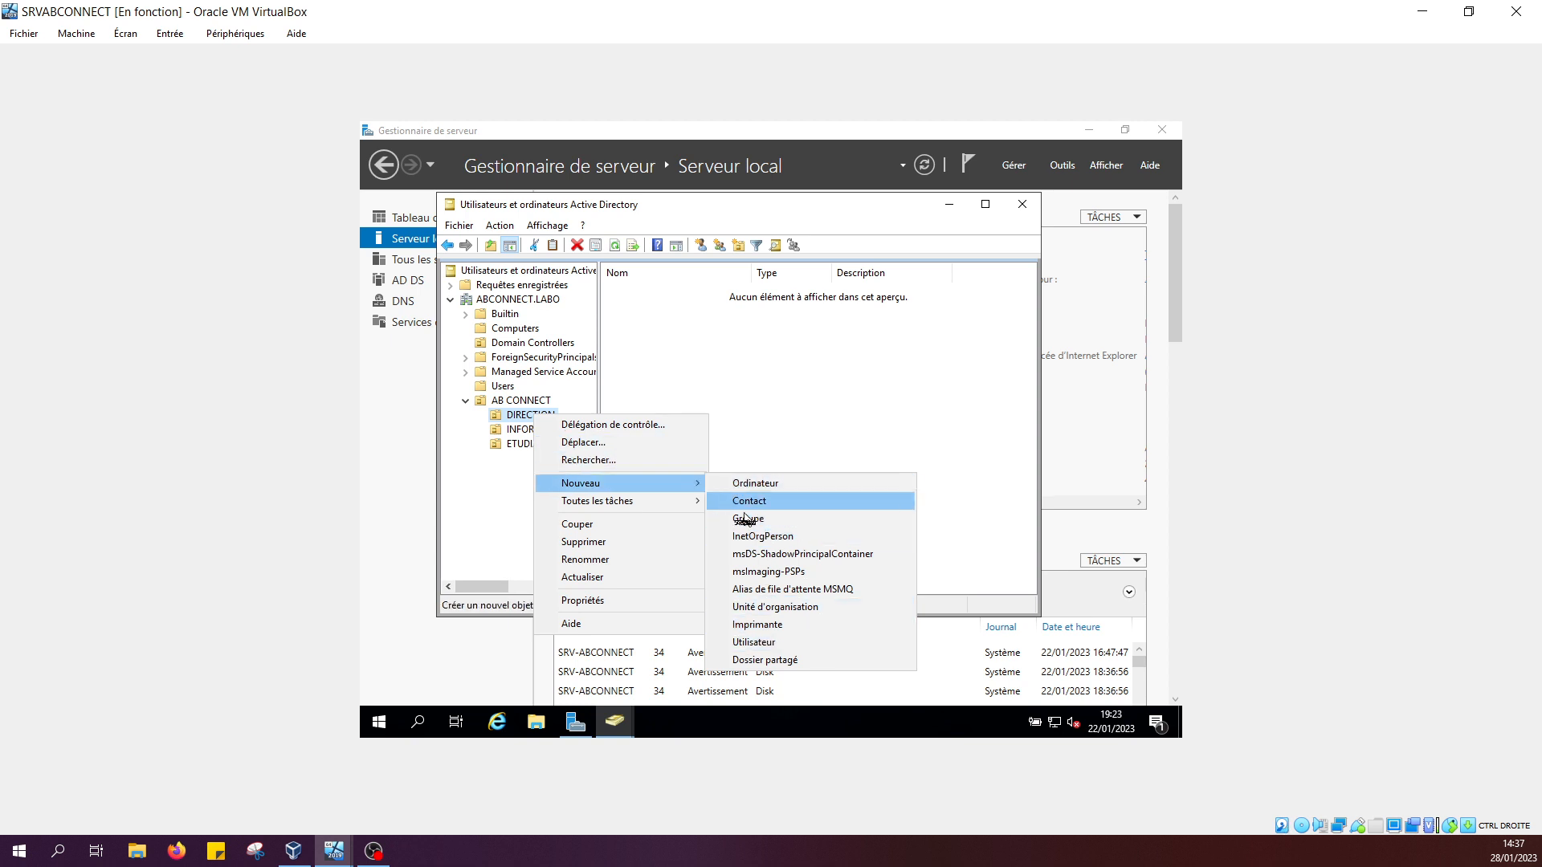
left_click(796, 609)
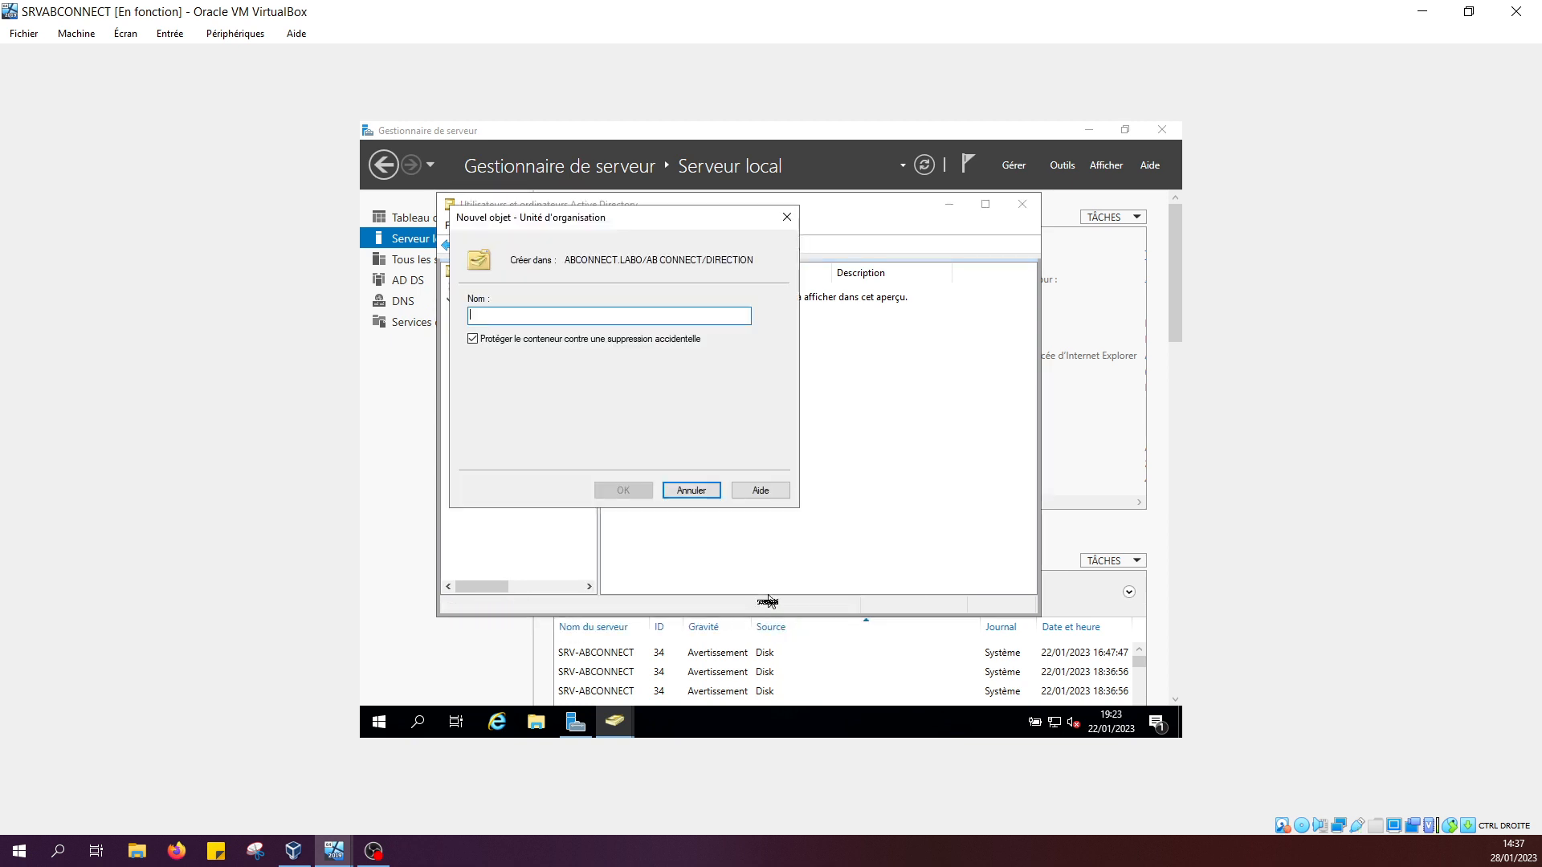
type("UTI")
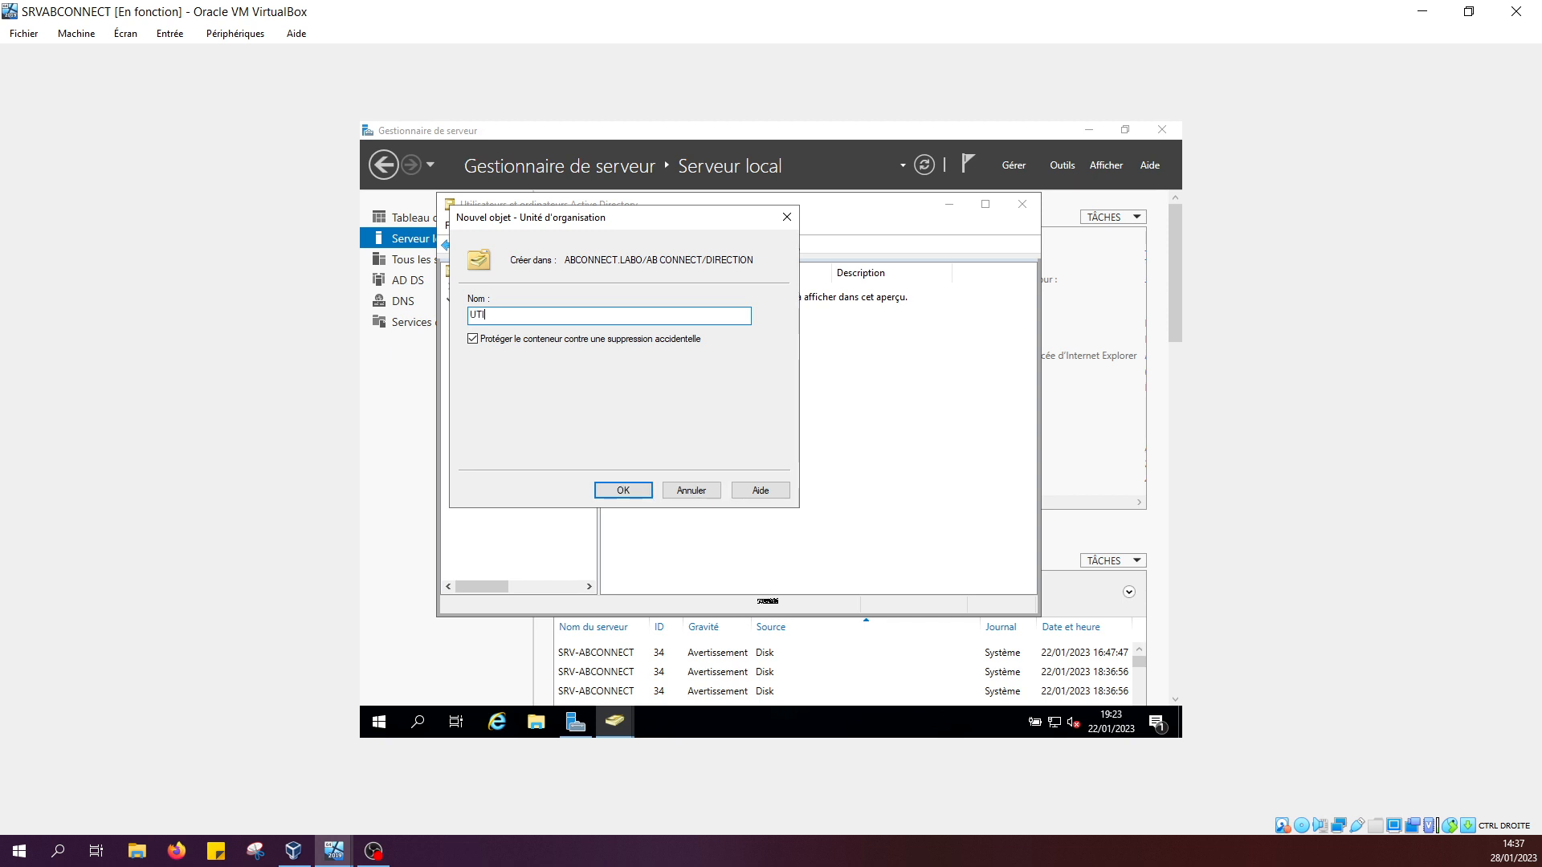
type("LISAT")
key("BackSpace")
key("BackSpace")
key("BackSpace")
key("BackSpace")
key("BackSpace")
key("BackSpace")
key("BackSpace")
type("tilisateur")
left_click(629, 490)
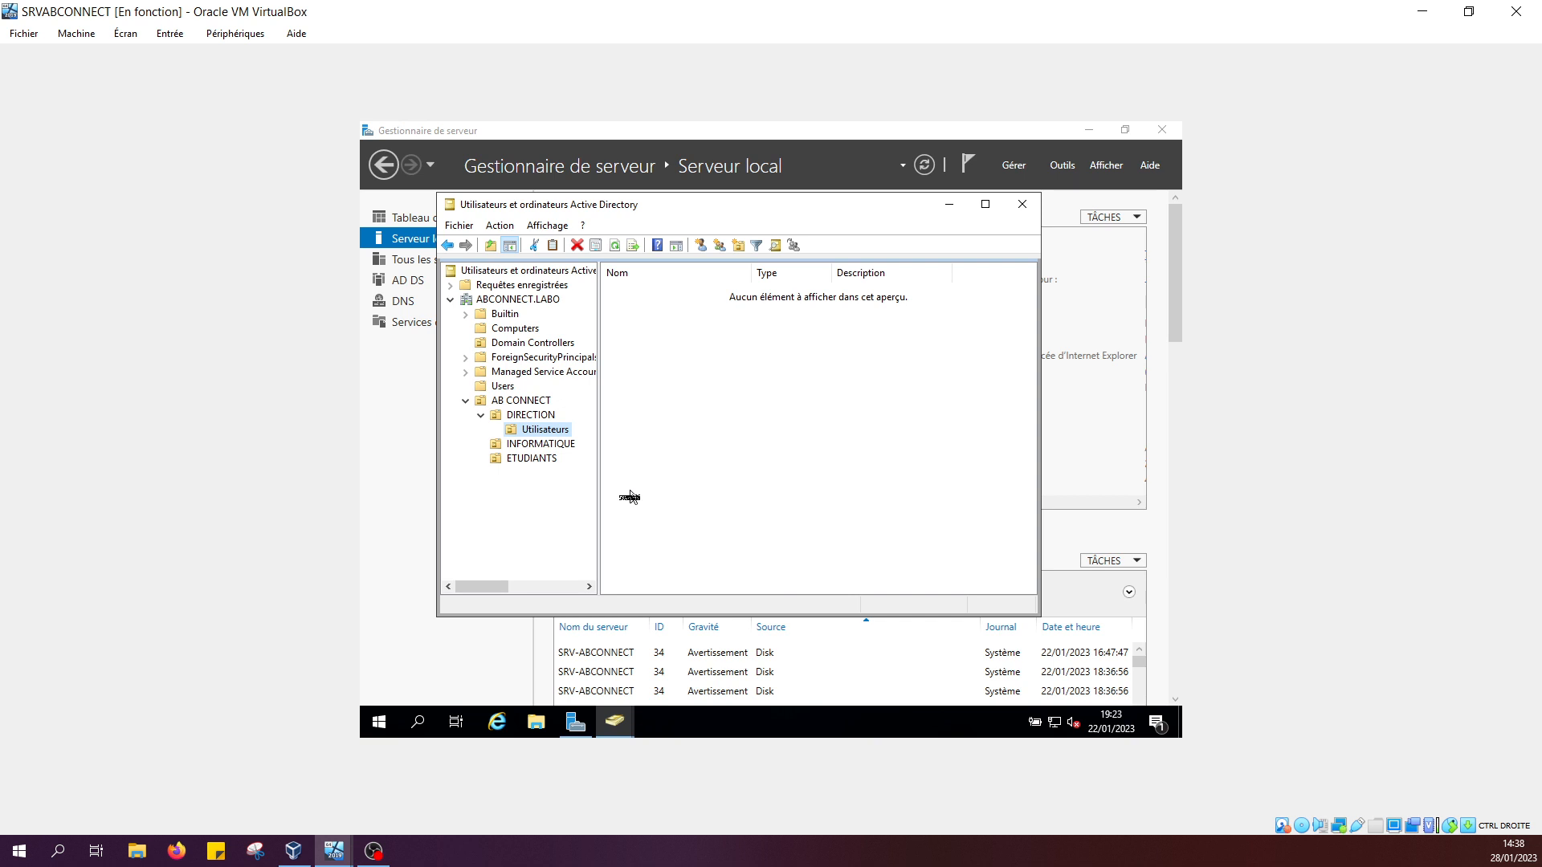
Create an organizational unit named Ordinateurs inside the DIRECTION unit
right_click(515, 413)
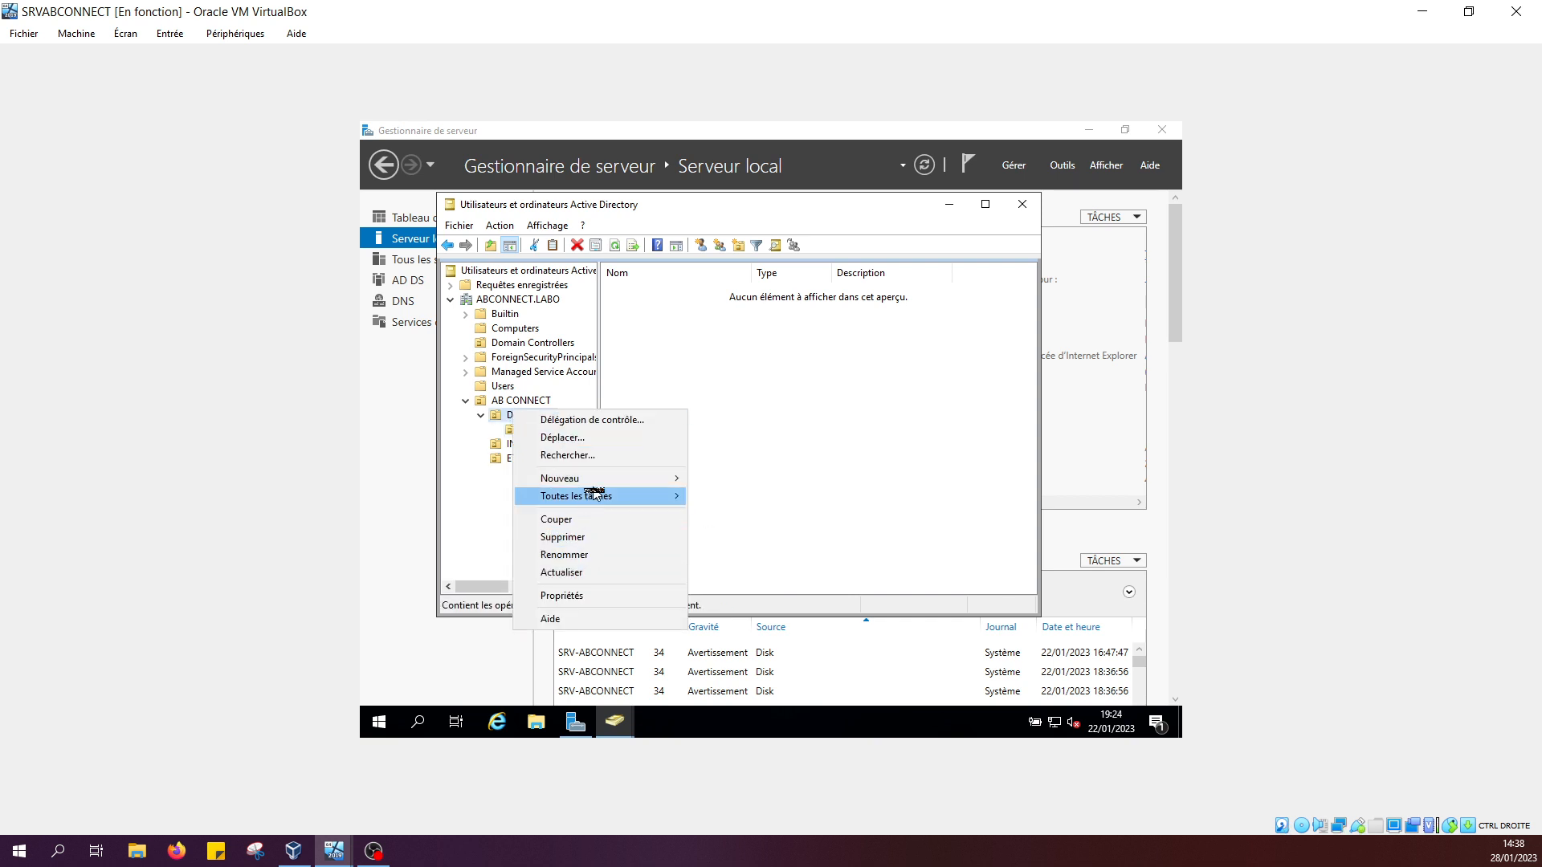
mouse_move(592, 479)
left_click(789, 602)
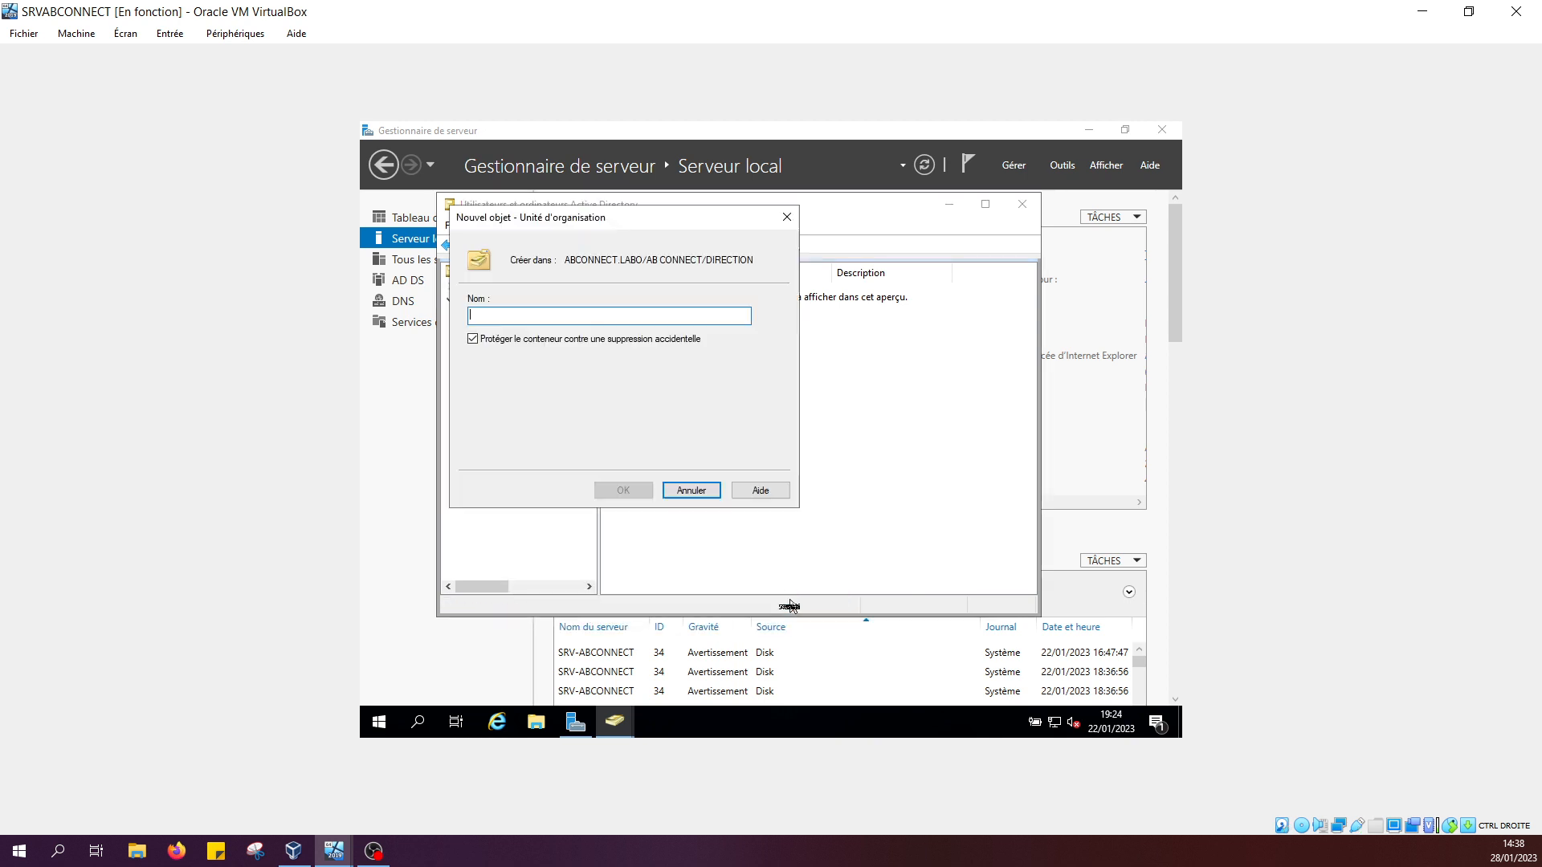
type("Ordinateurs")
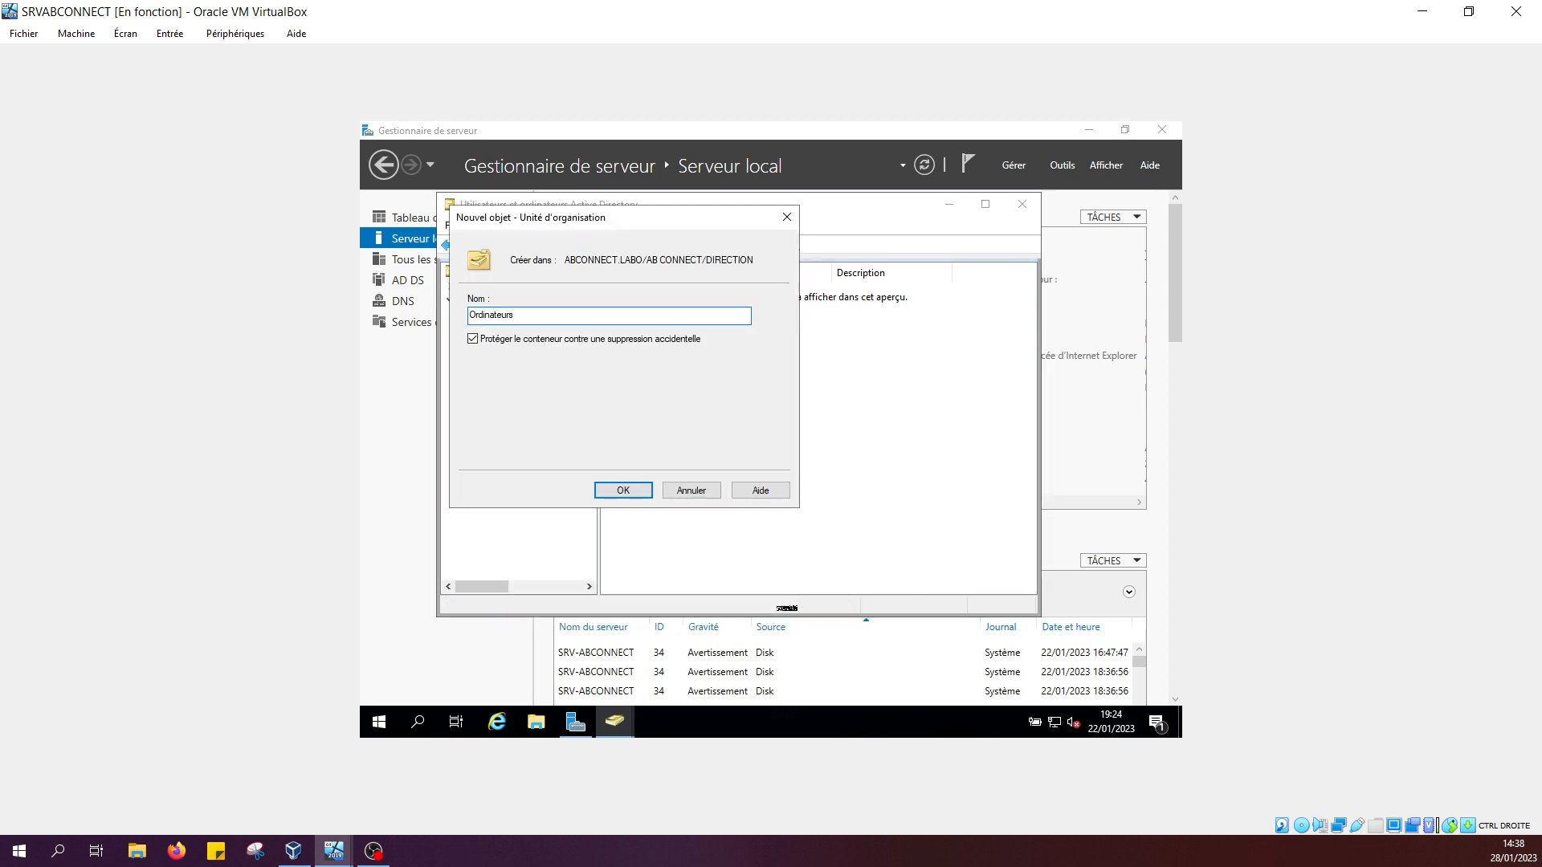
left_click(619, 491)
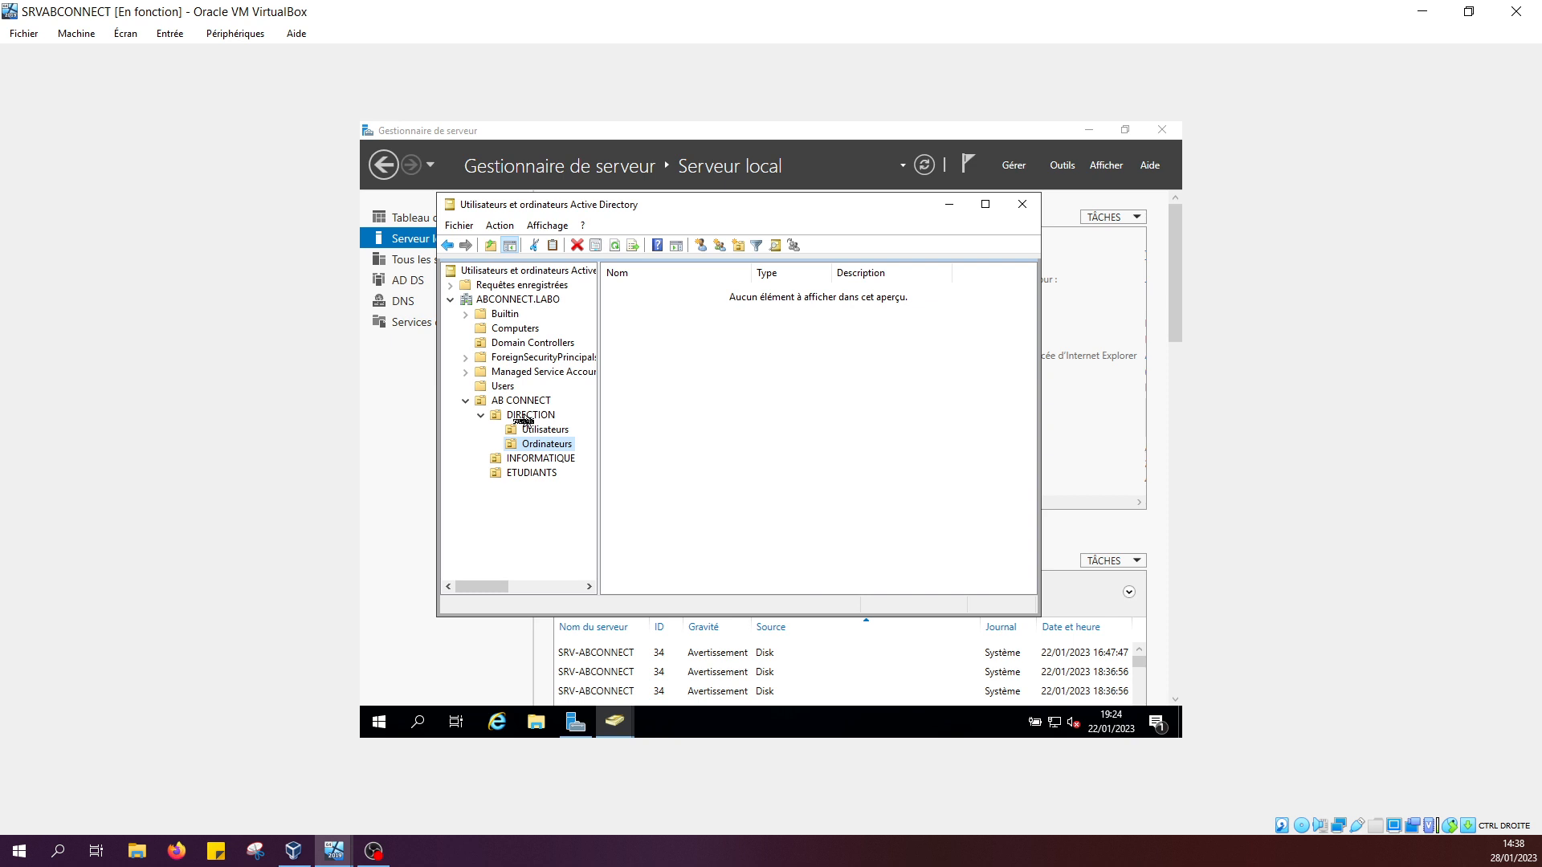
Create an organizational unit named Utlisateurs inside the INFORMATIQUE unit
right_click(531, 460)
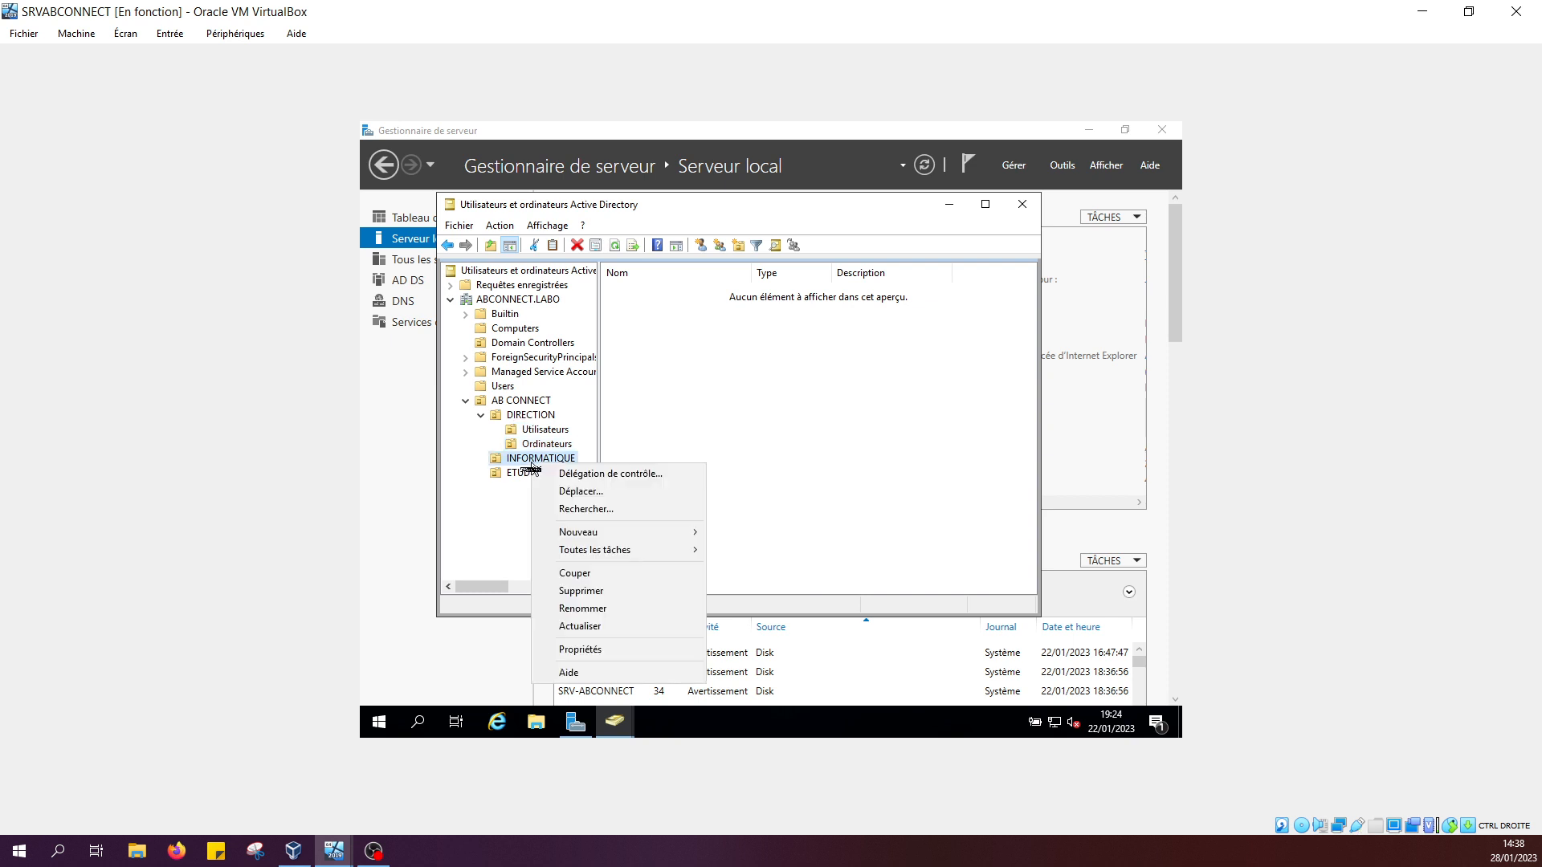
left_click(511, 464)
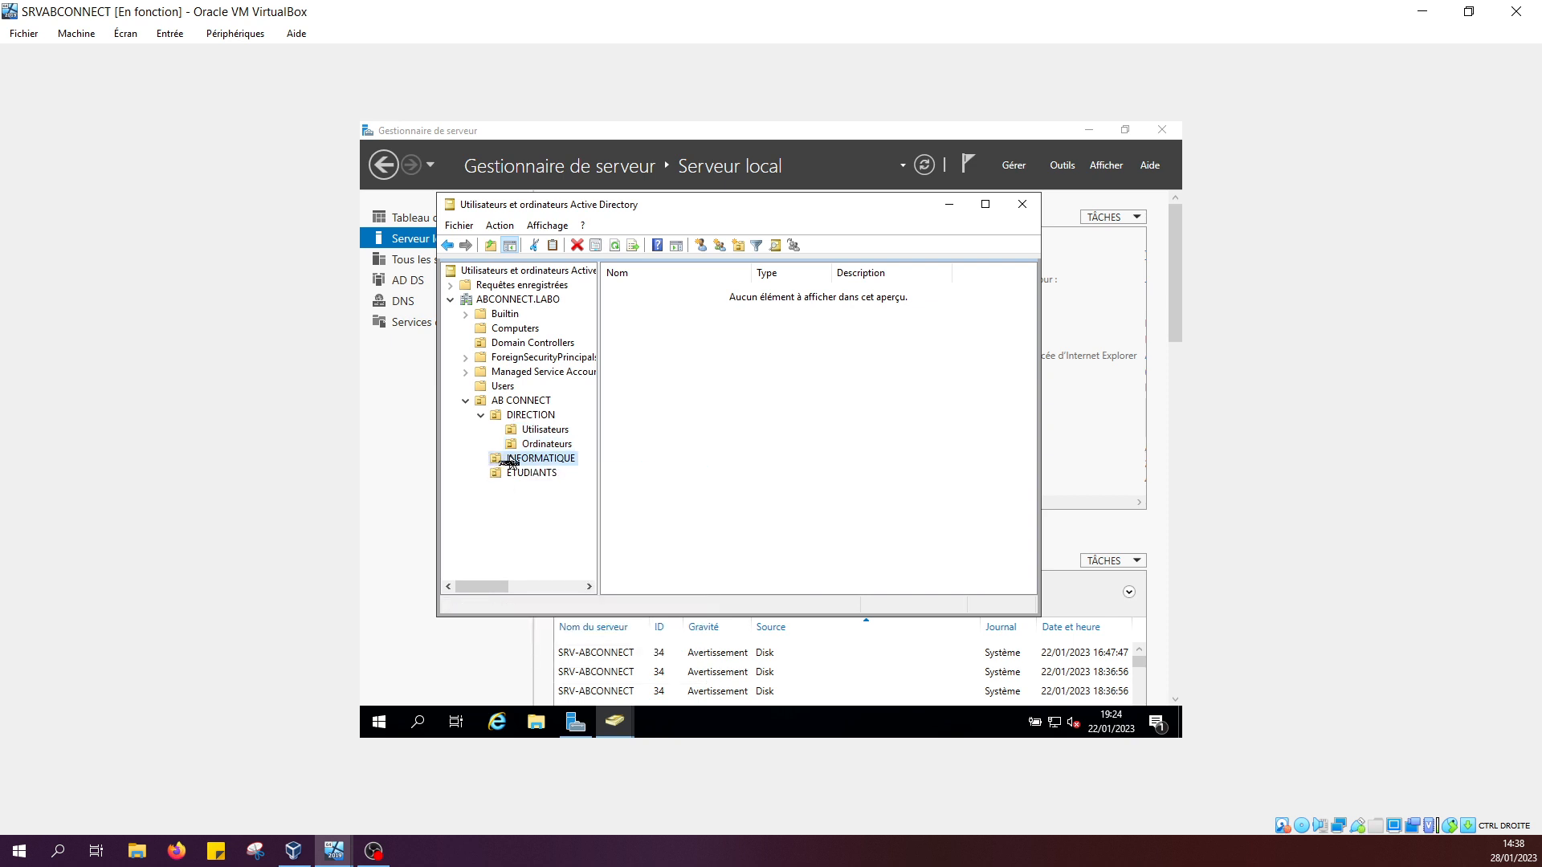
right_click(512, 464)
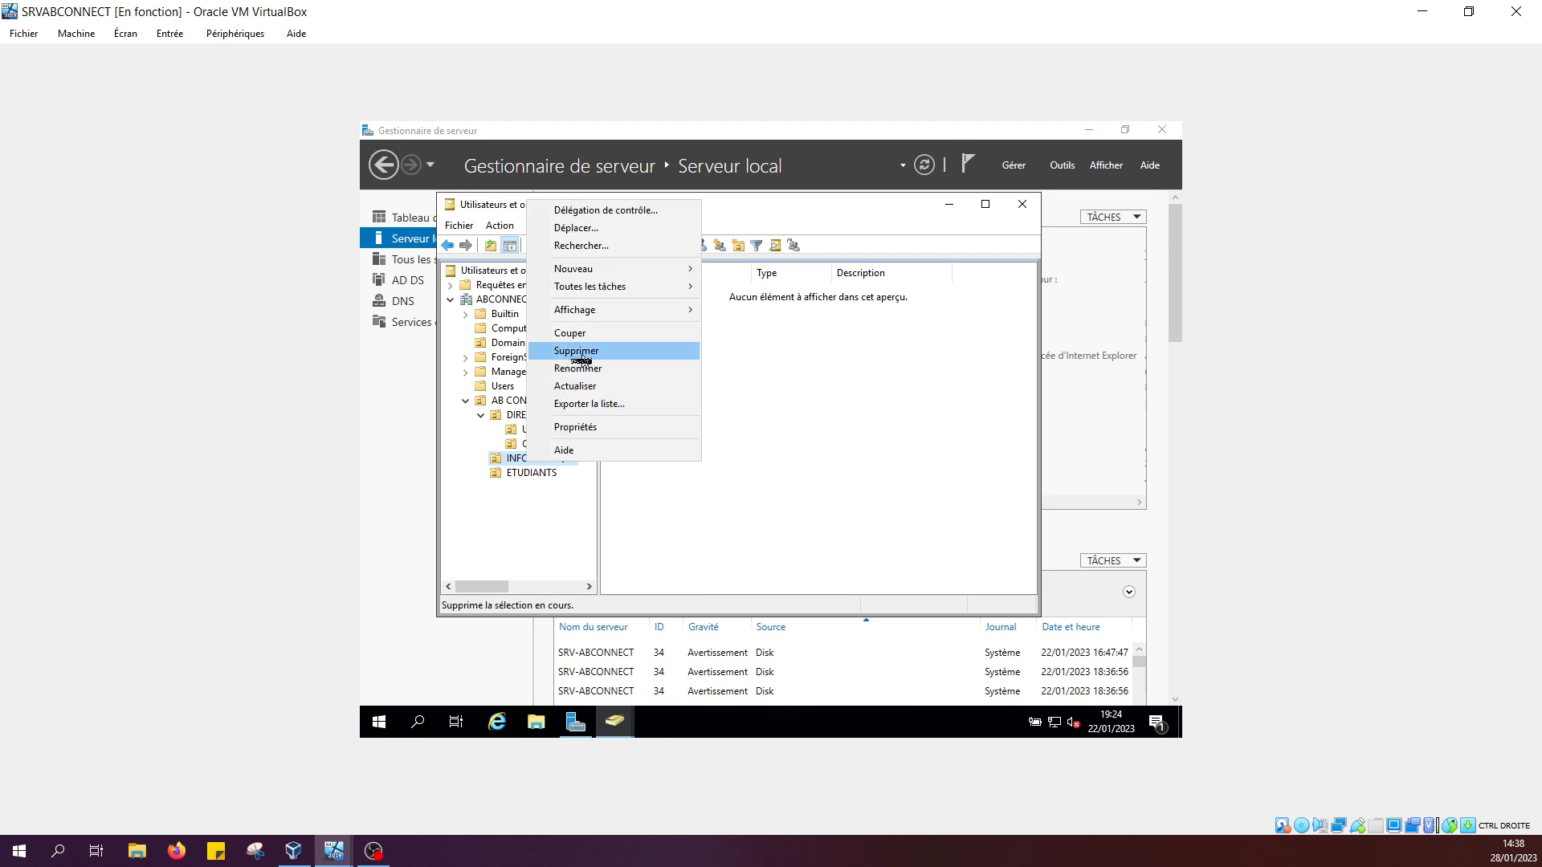
mouse_move(679, 270)
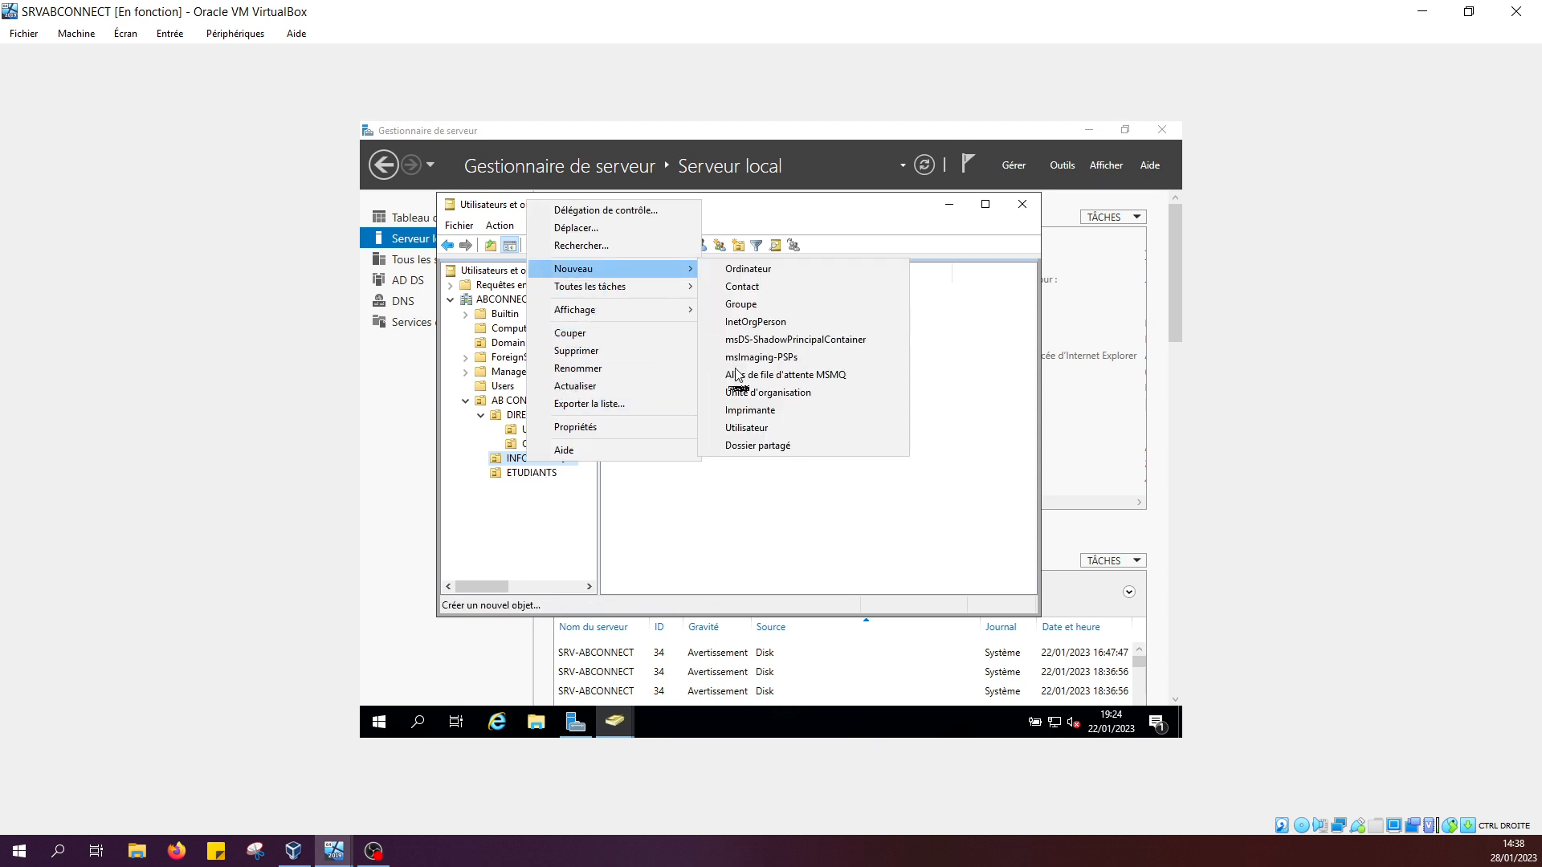
left_click(787, 395)
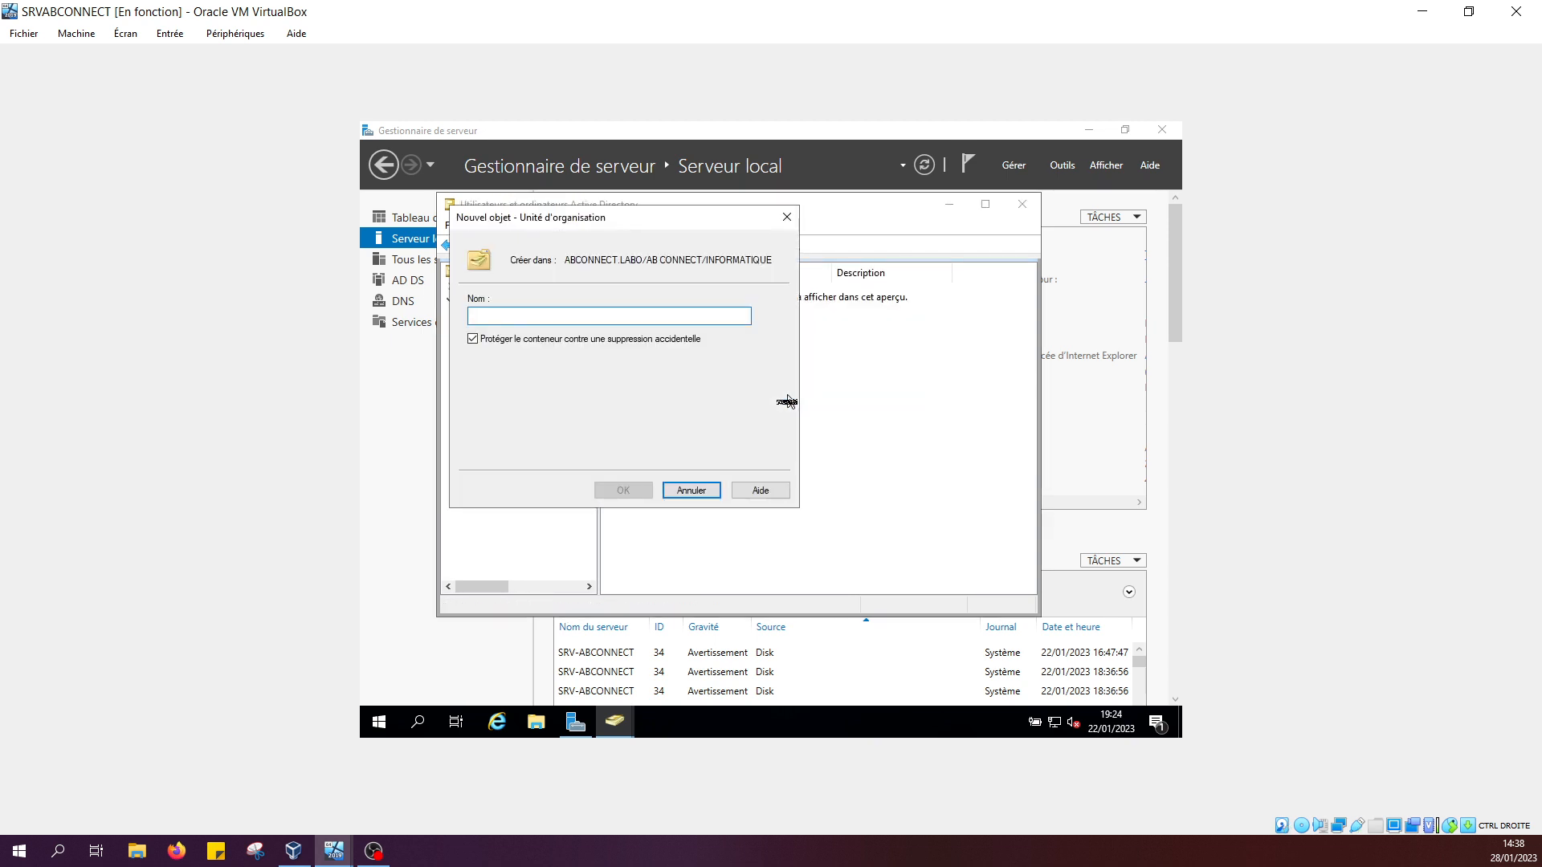
type("Utlisateurs")
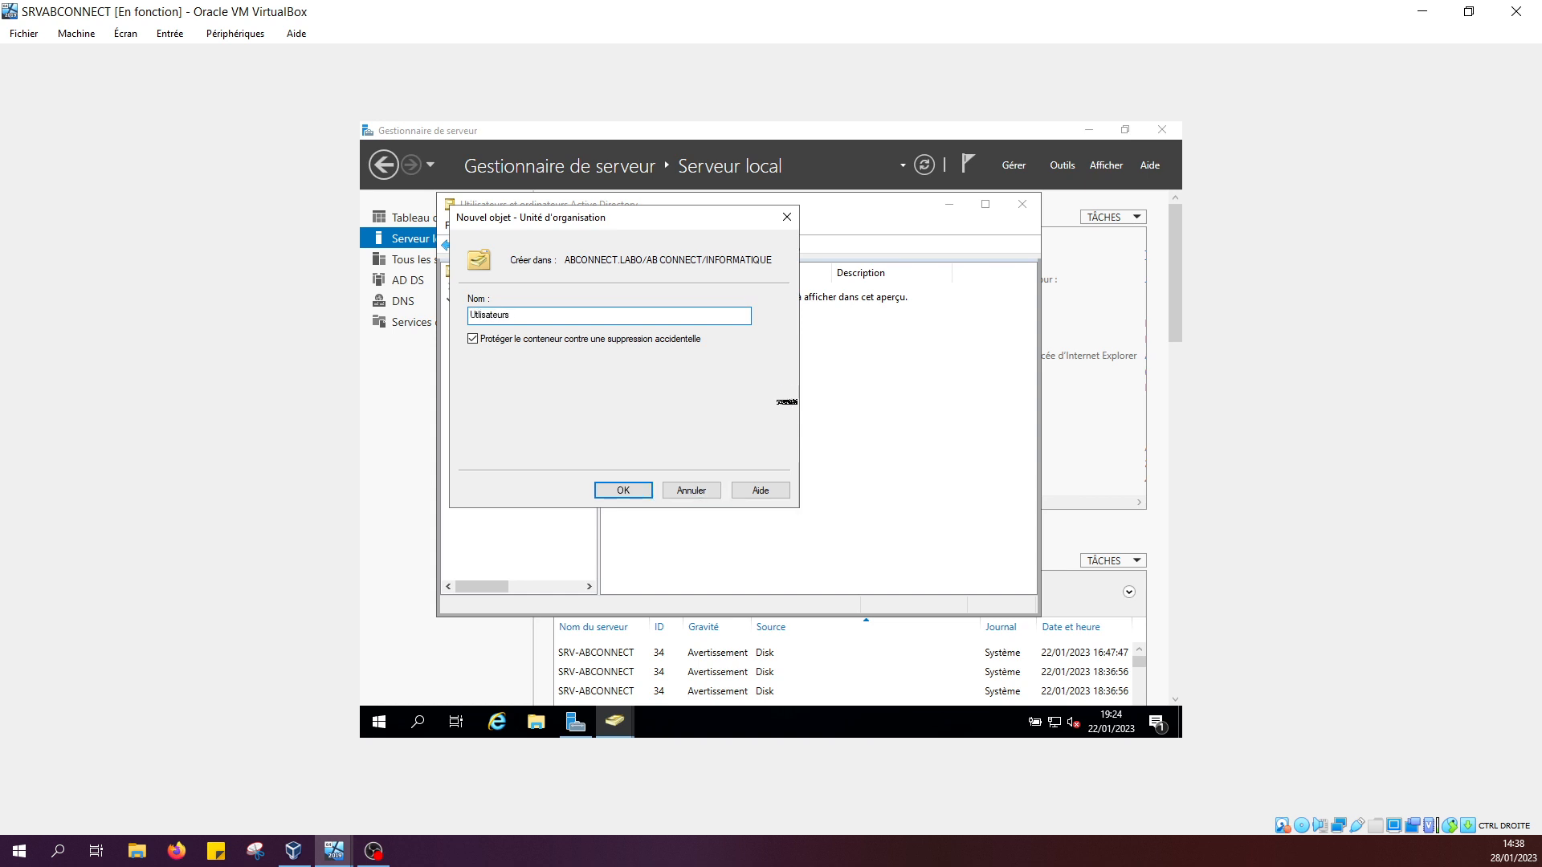
key("Return")
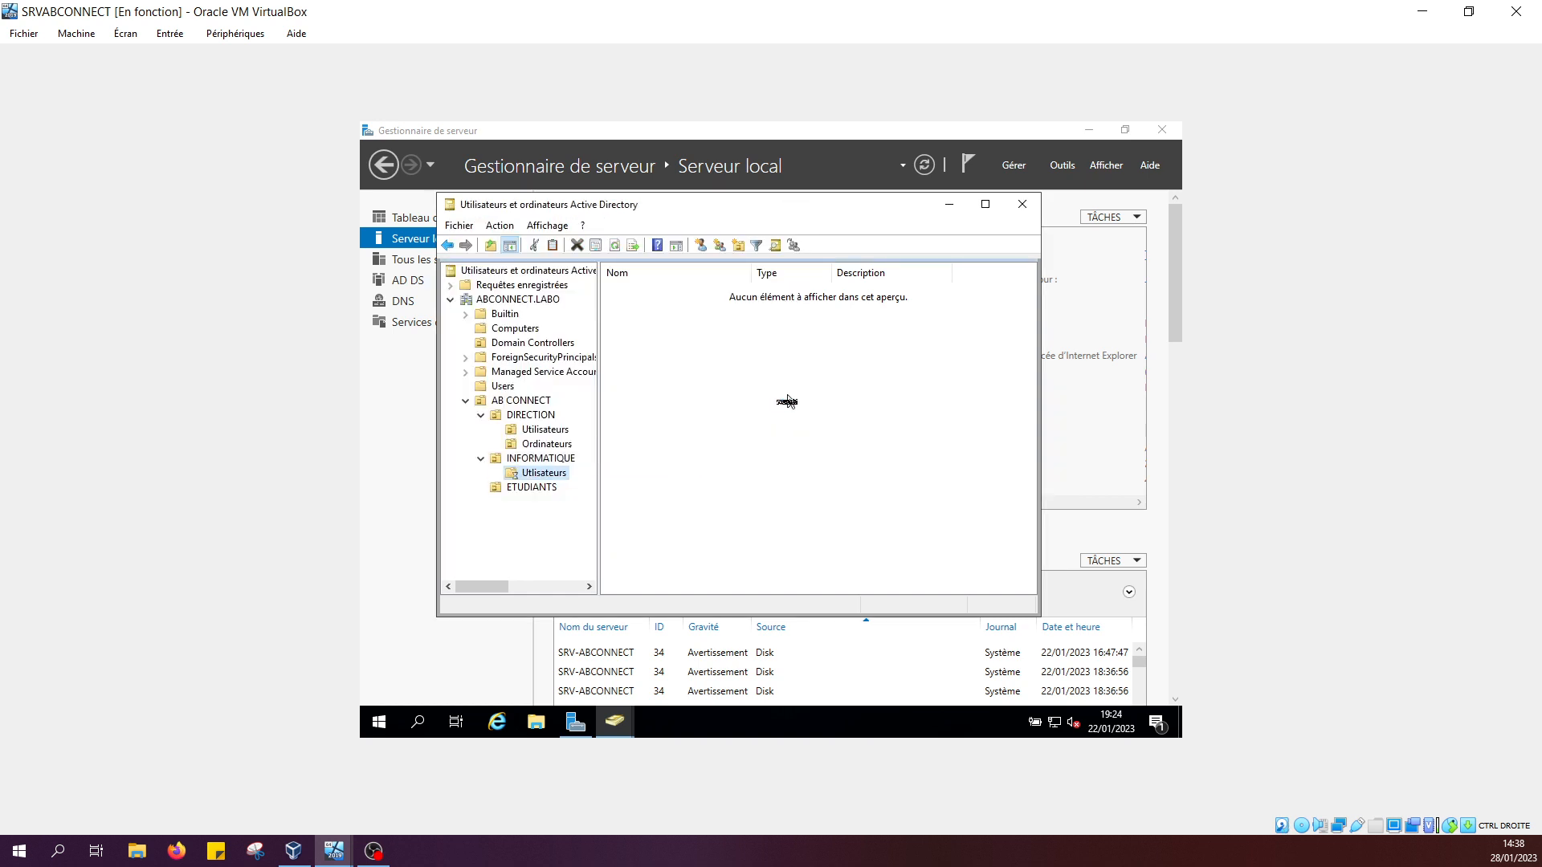
Create an organizational unit named Ordinateurs inside the INFORMATIQUE unit
left_click(541, 461)
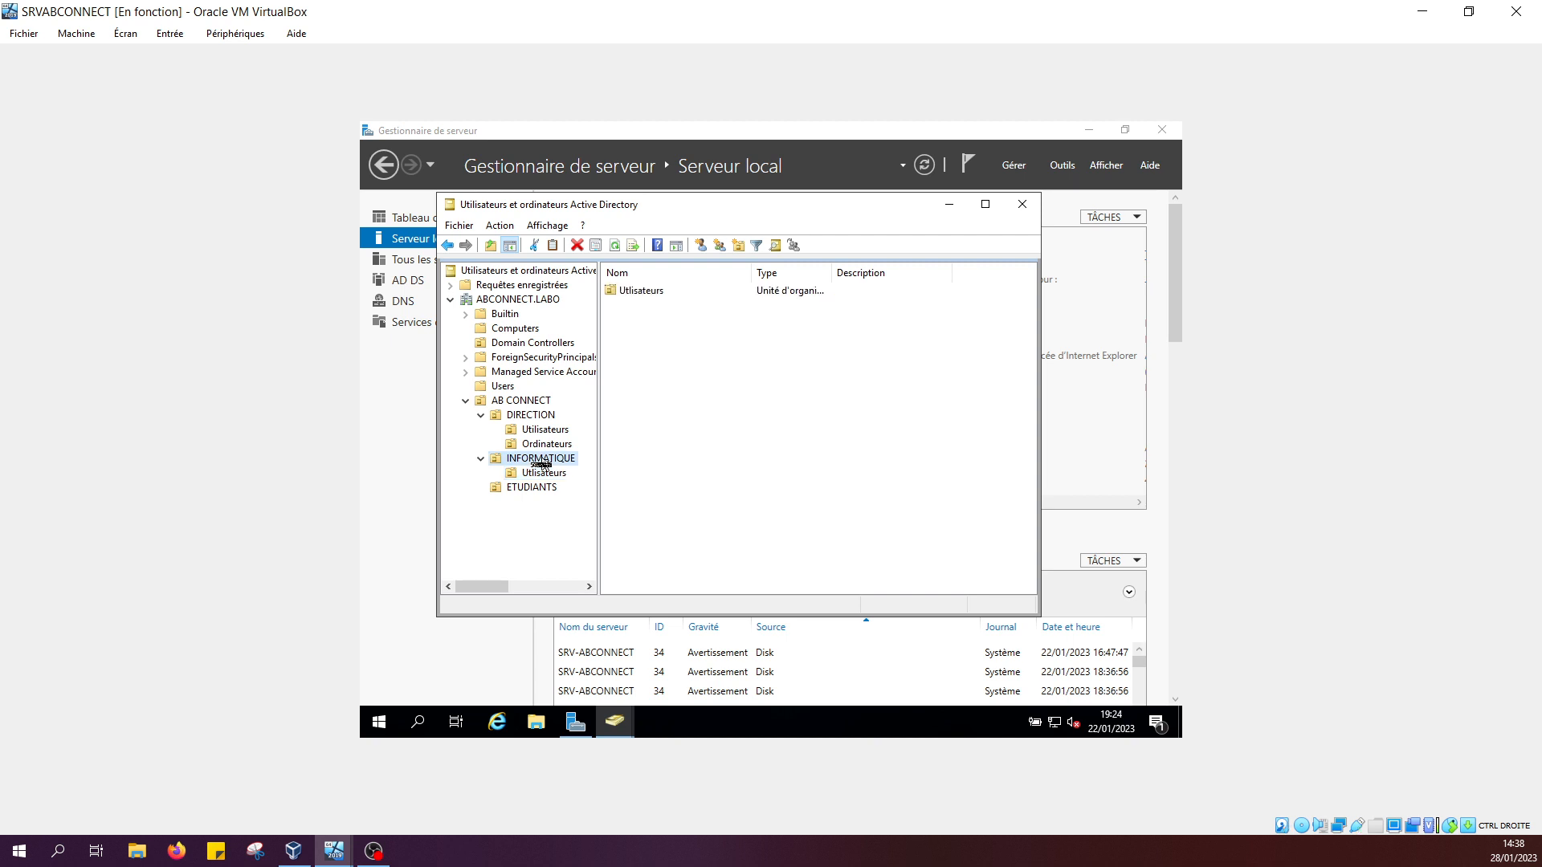
right_click(541, 460)
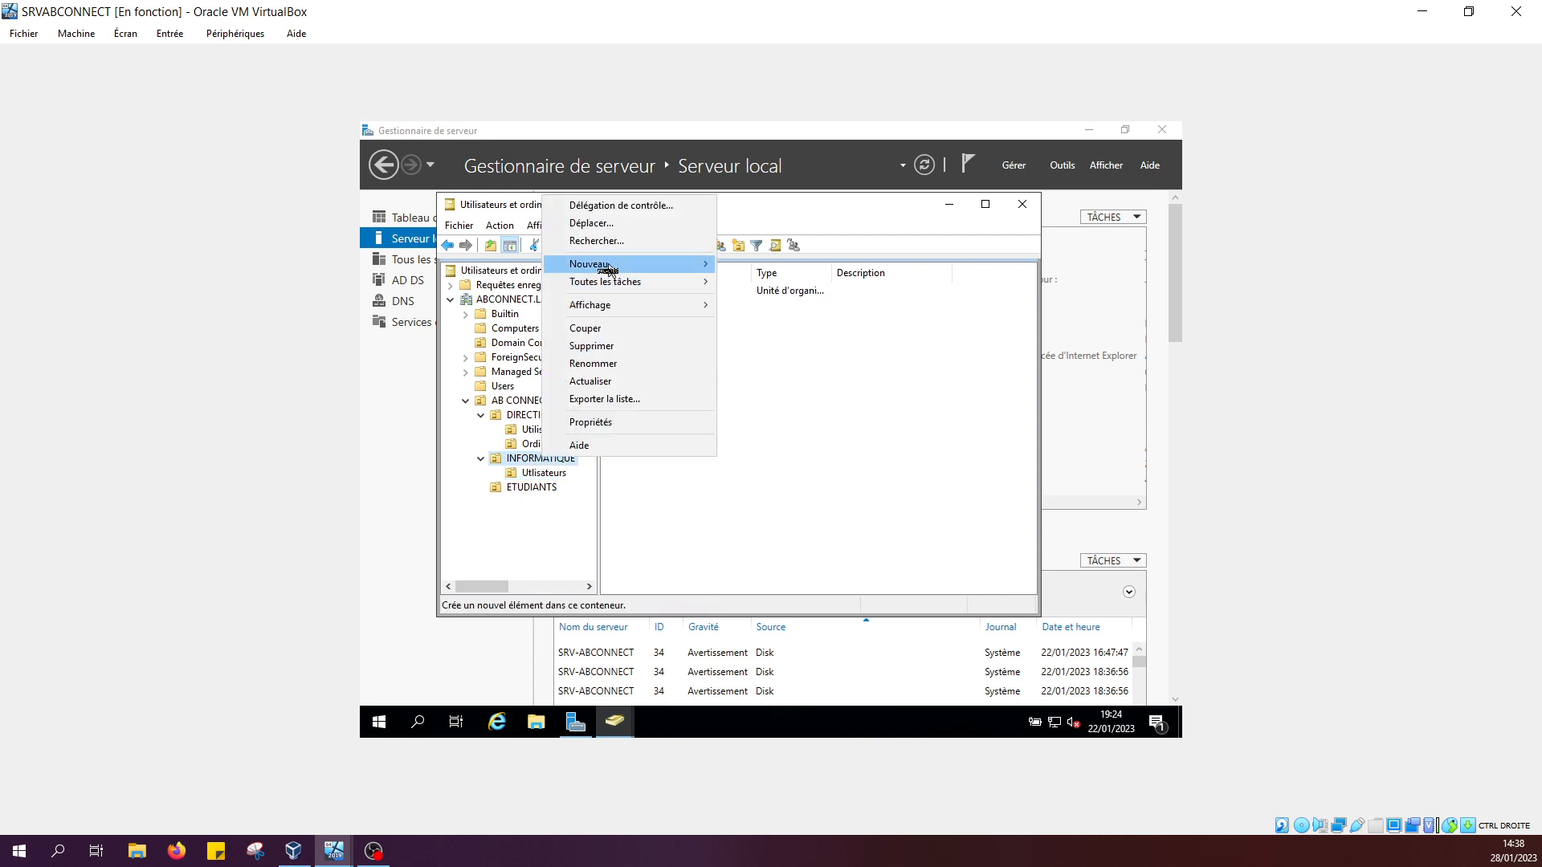
mouse_move(594, 265)
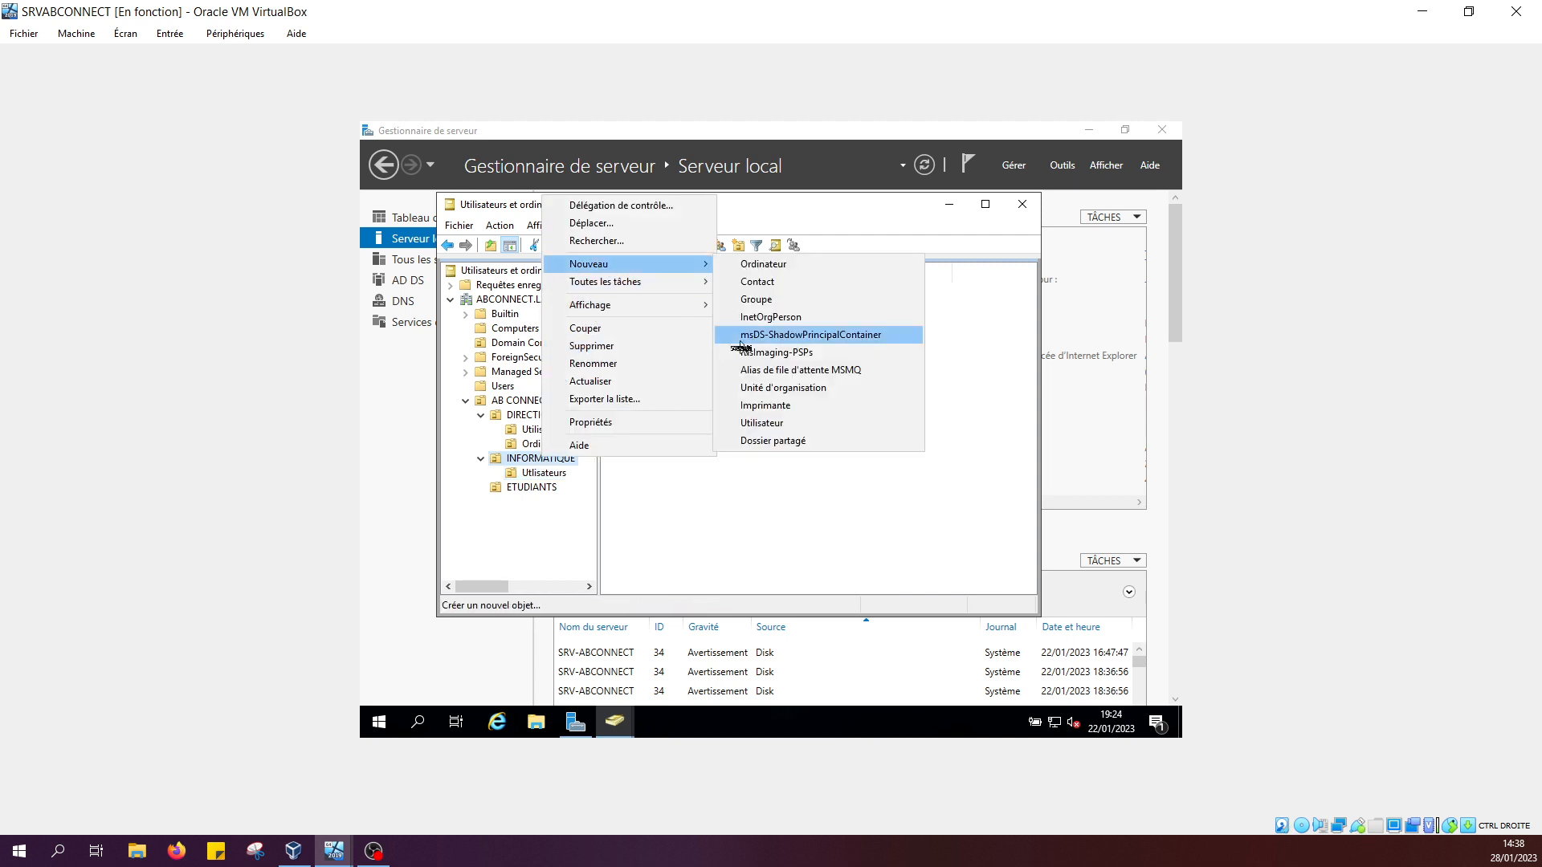
left_click(800, 394)
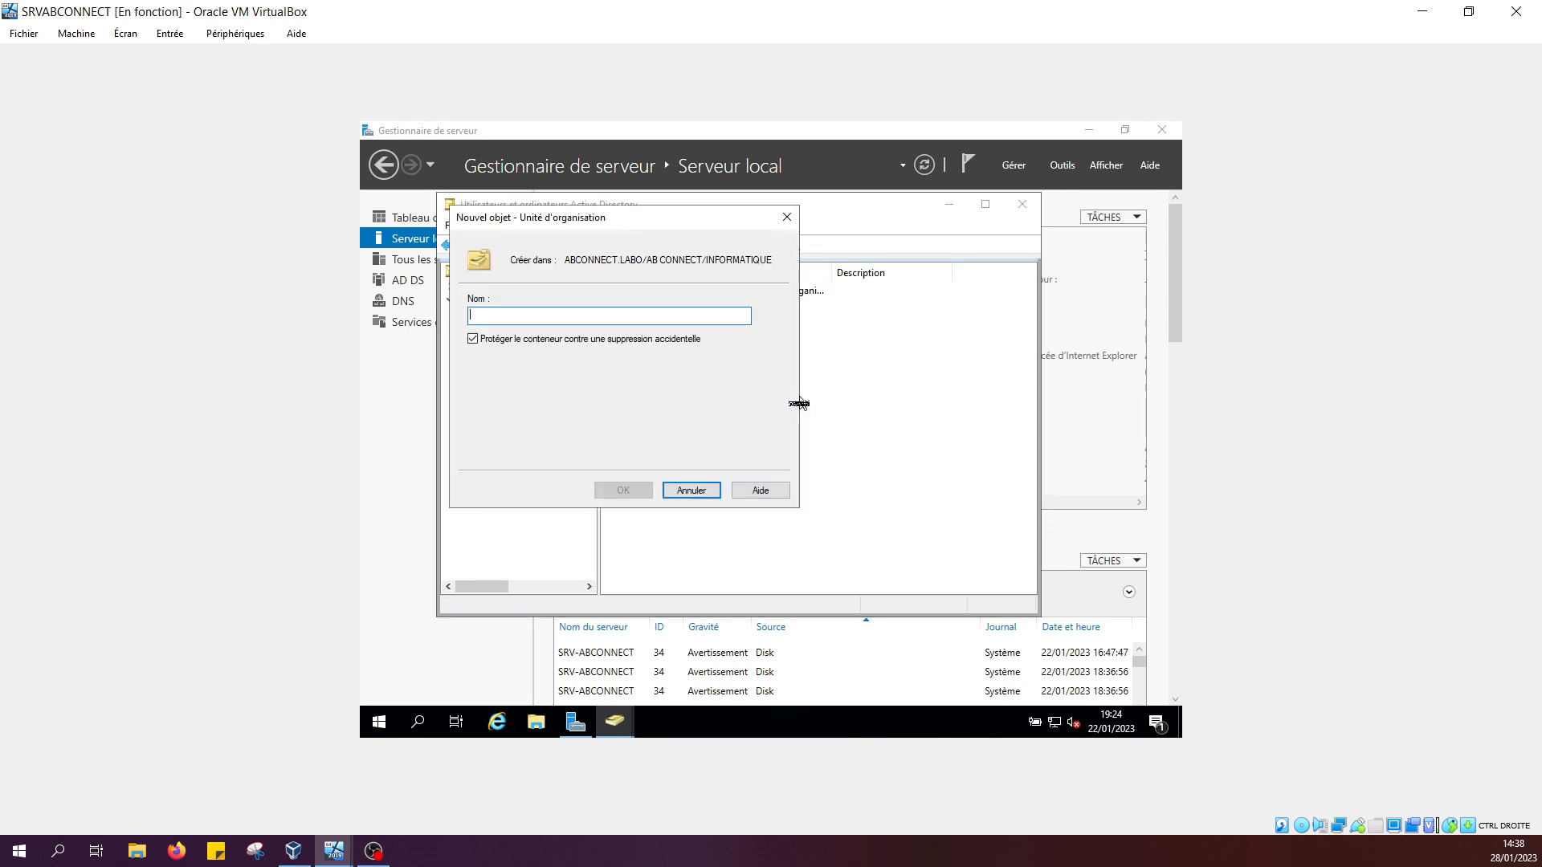
type("Ord")
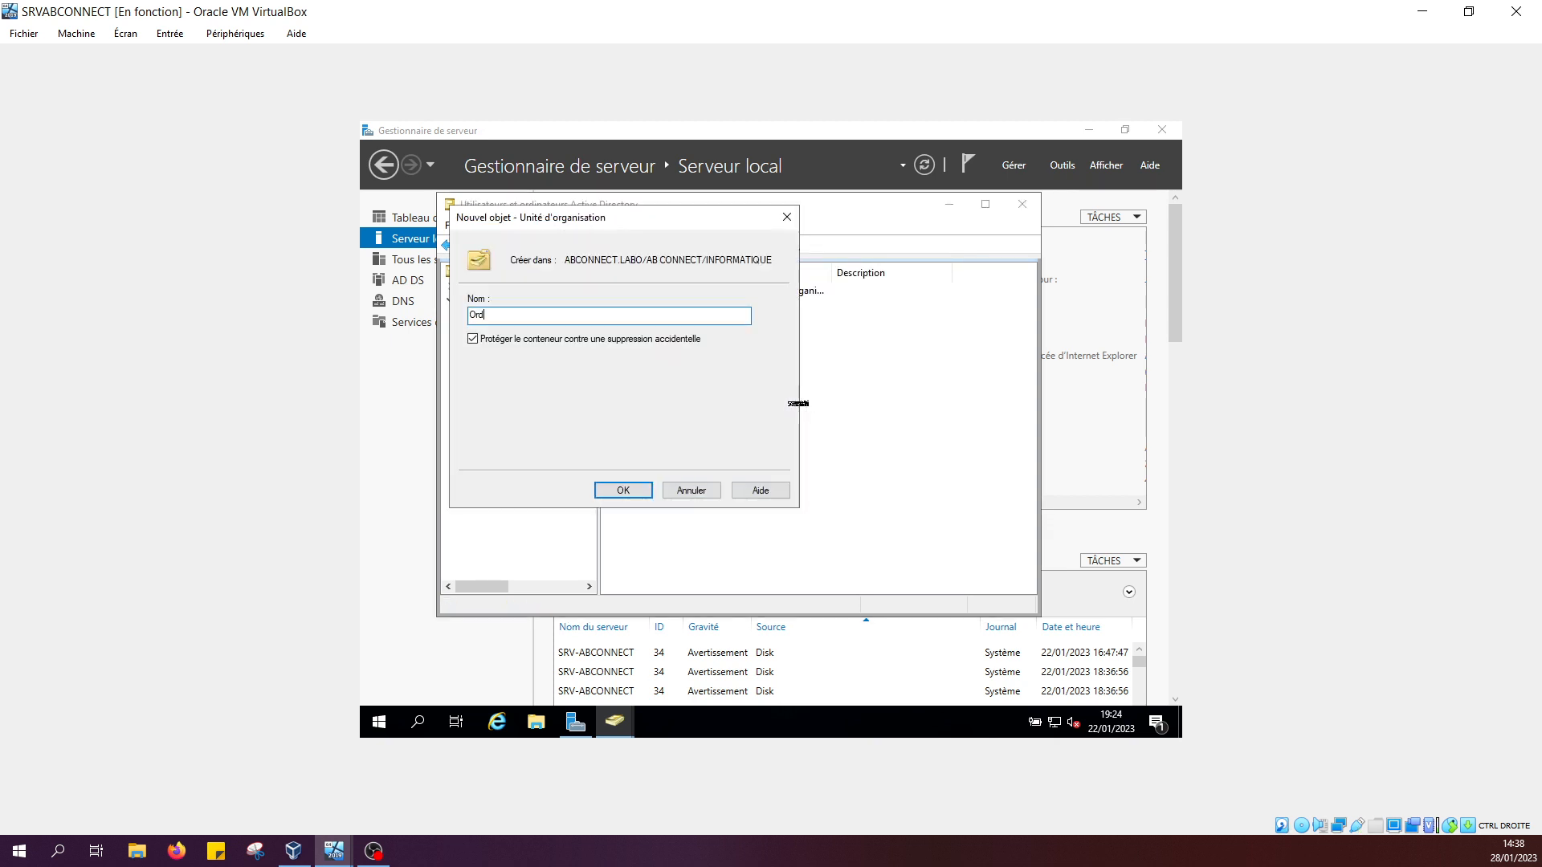
type("inateurs")
key("Return")
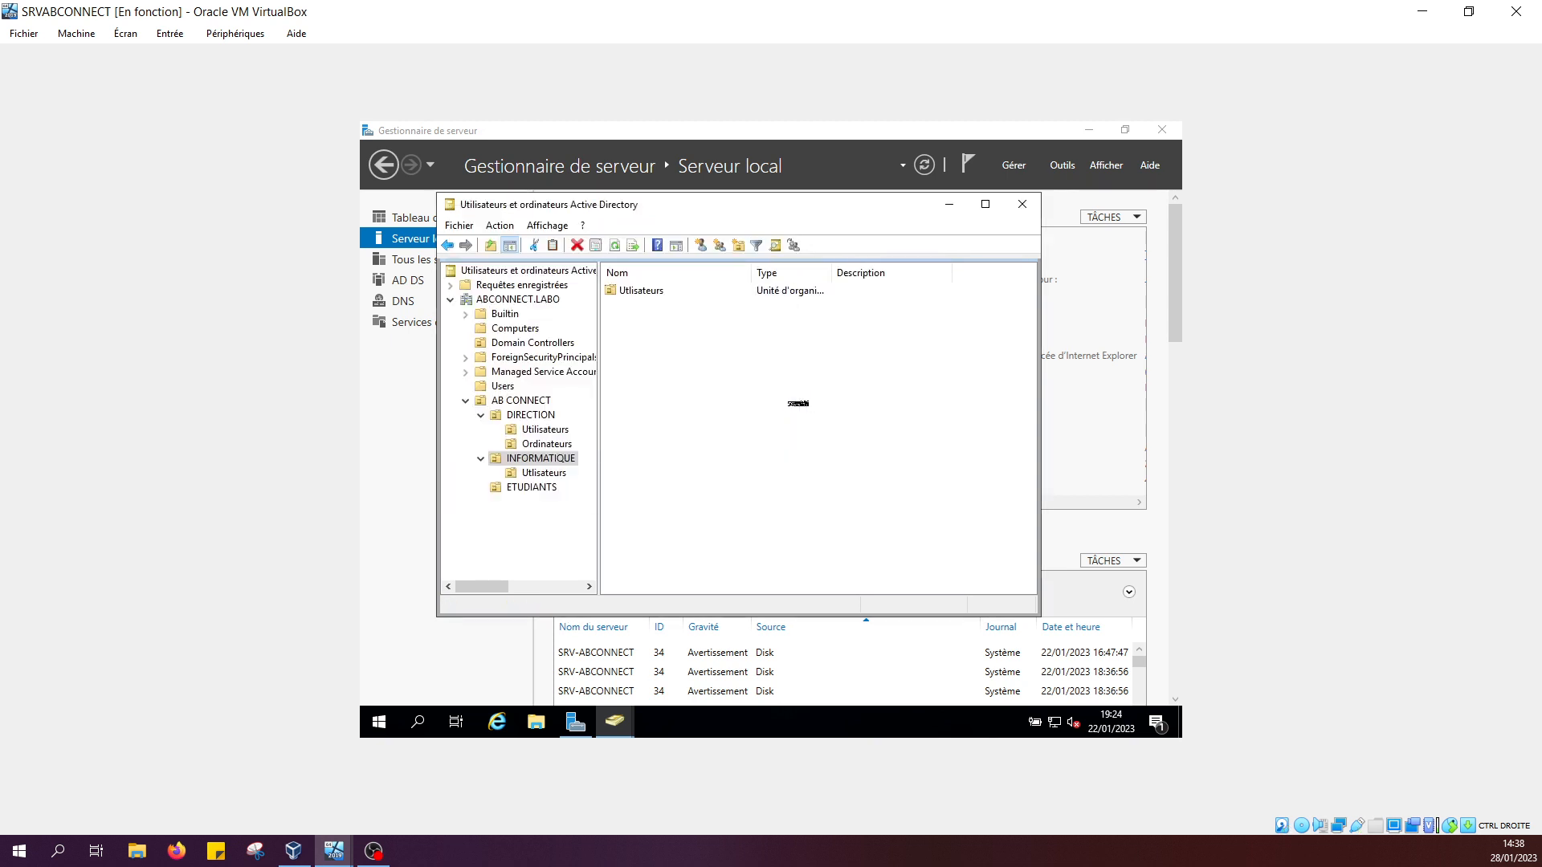
Create an organizational unit named Utilisateurs inside the ETUDIANTS unit
left_click(532, 502)
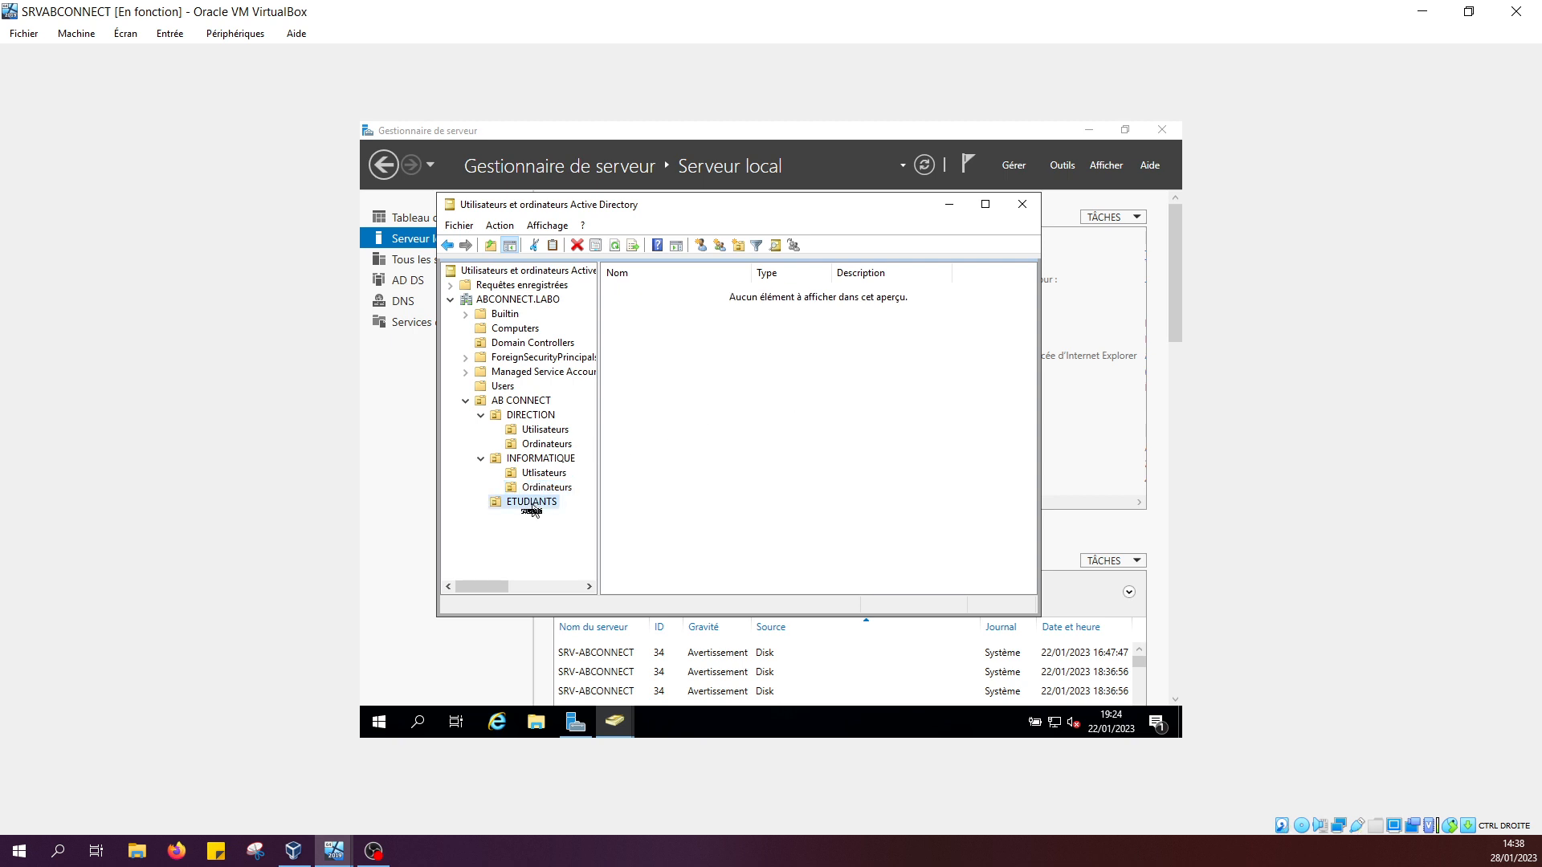
right_click(532, 503)
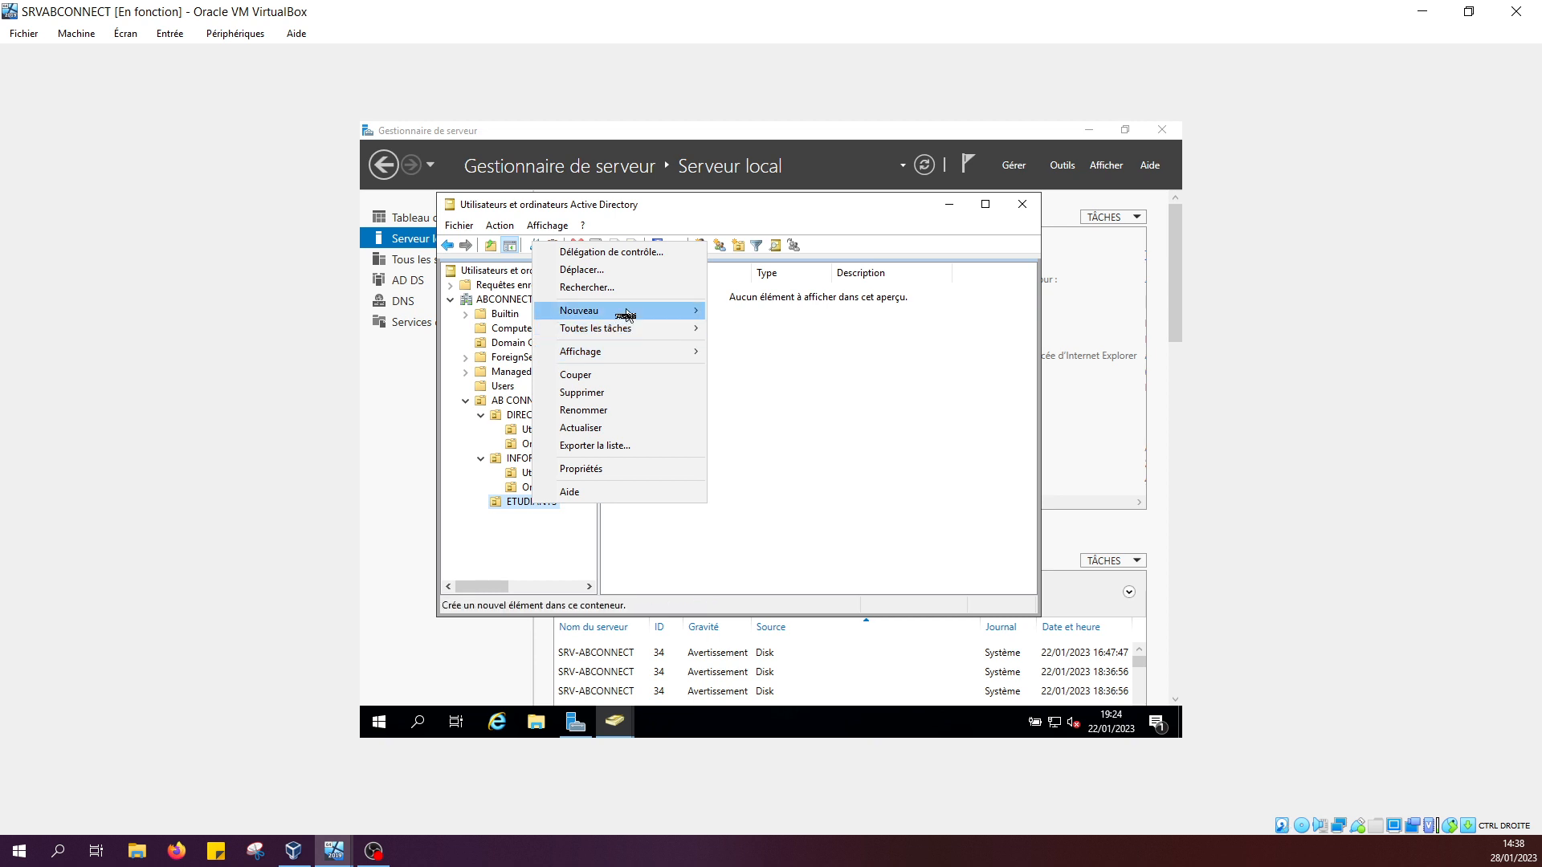
mouse_move(626, 310)
left_click(827, 437)
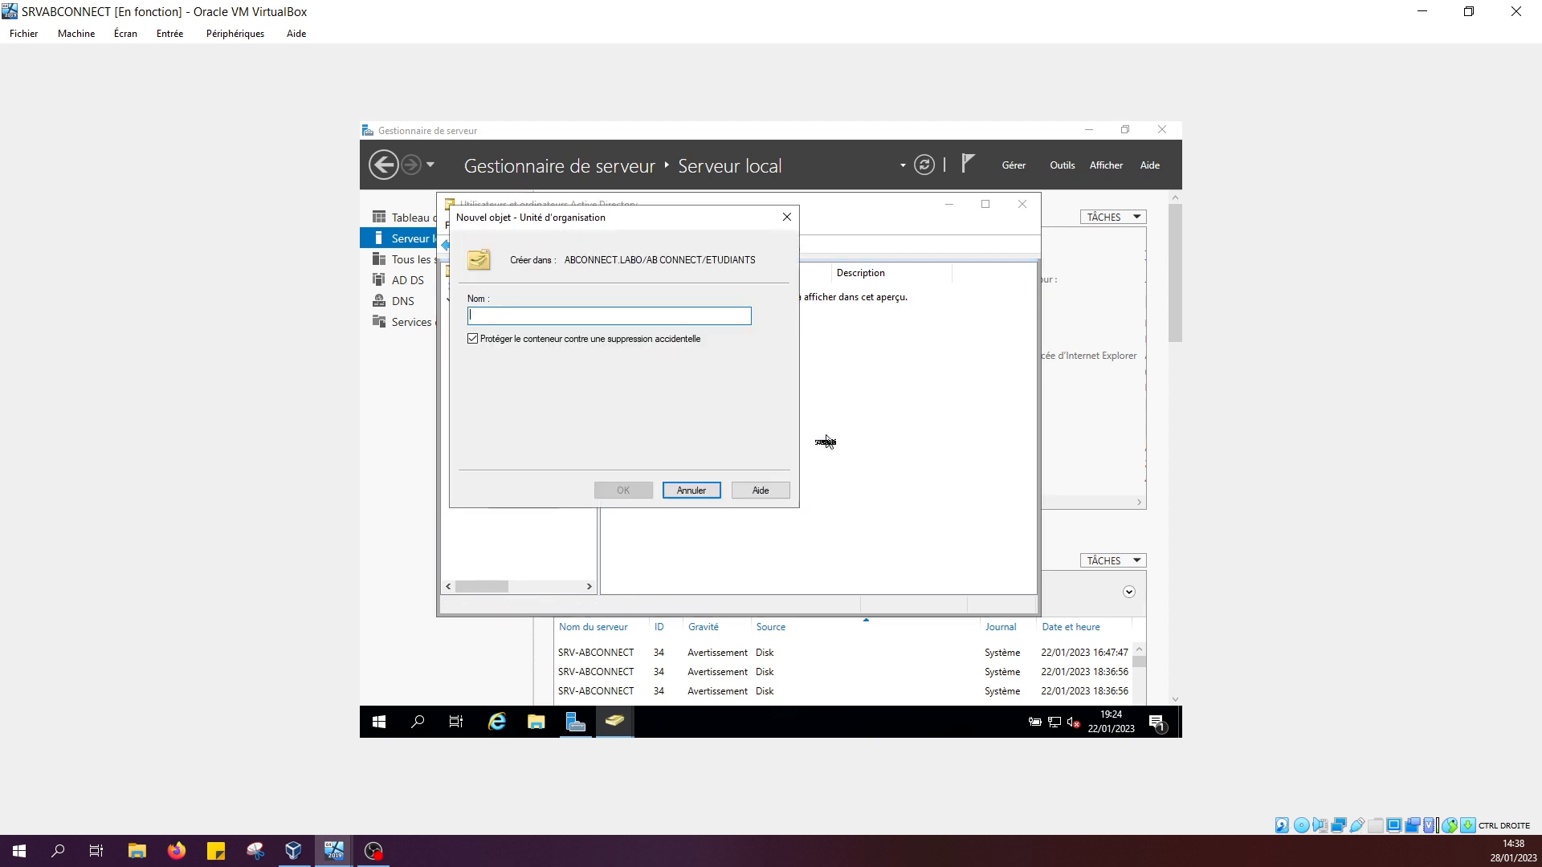
type("Util")
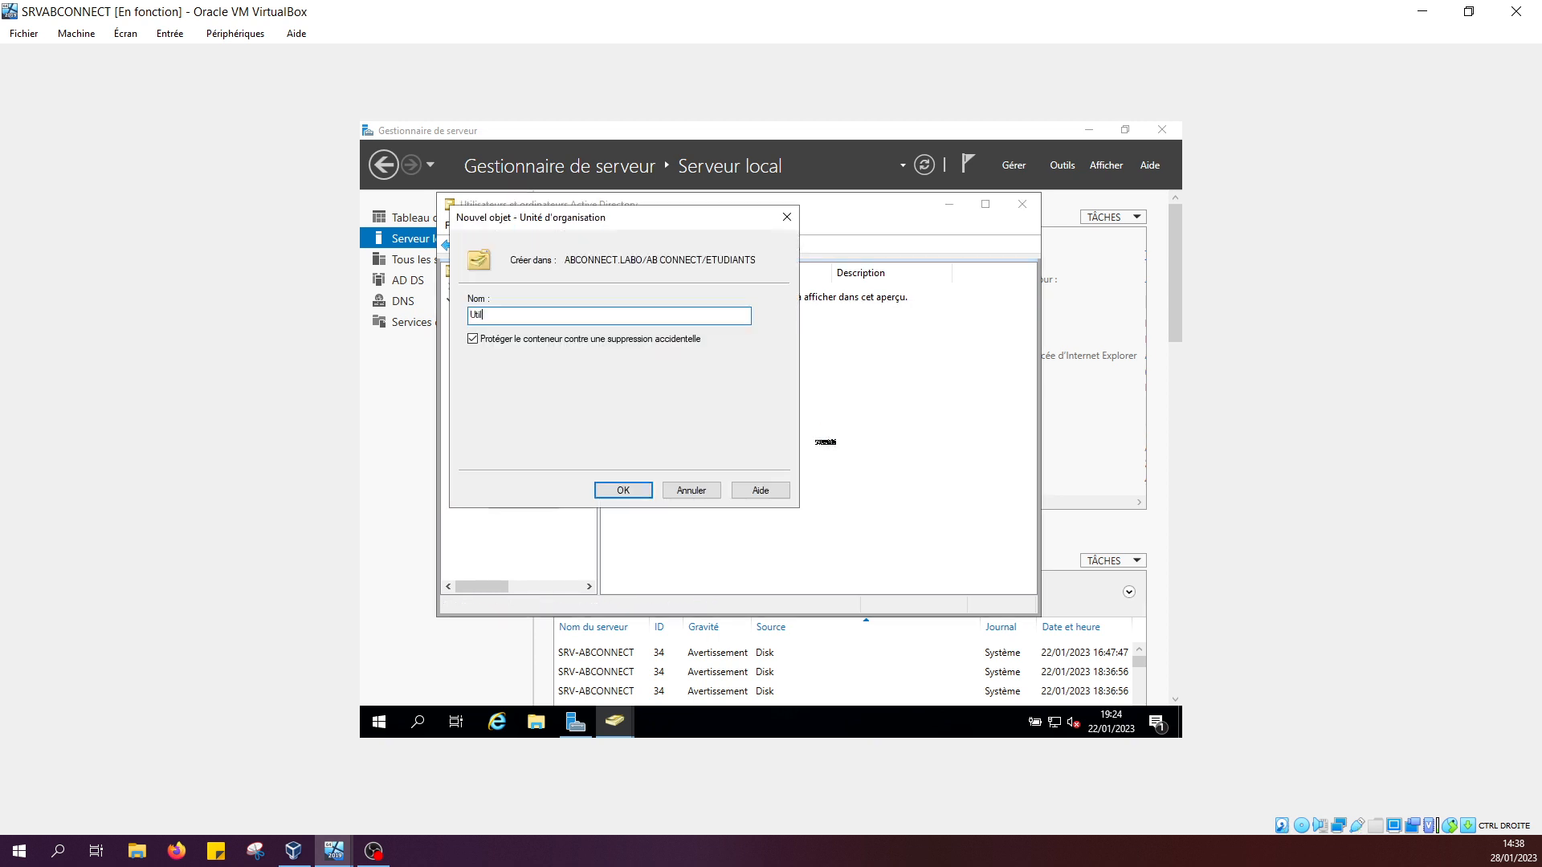
type("isateurs")
left_click(615, 492)
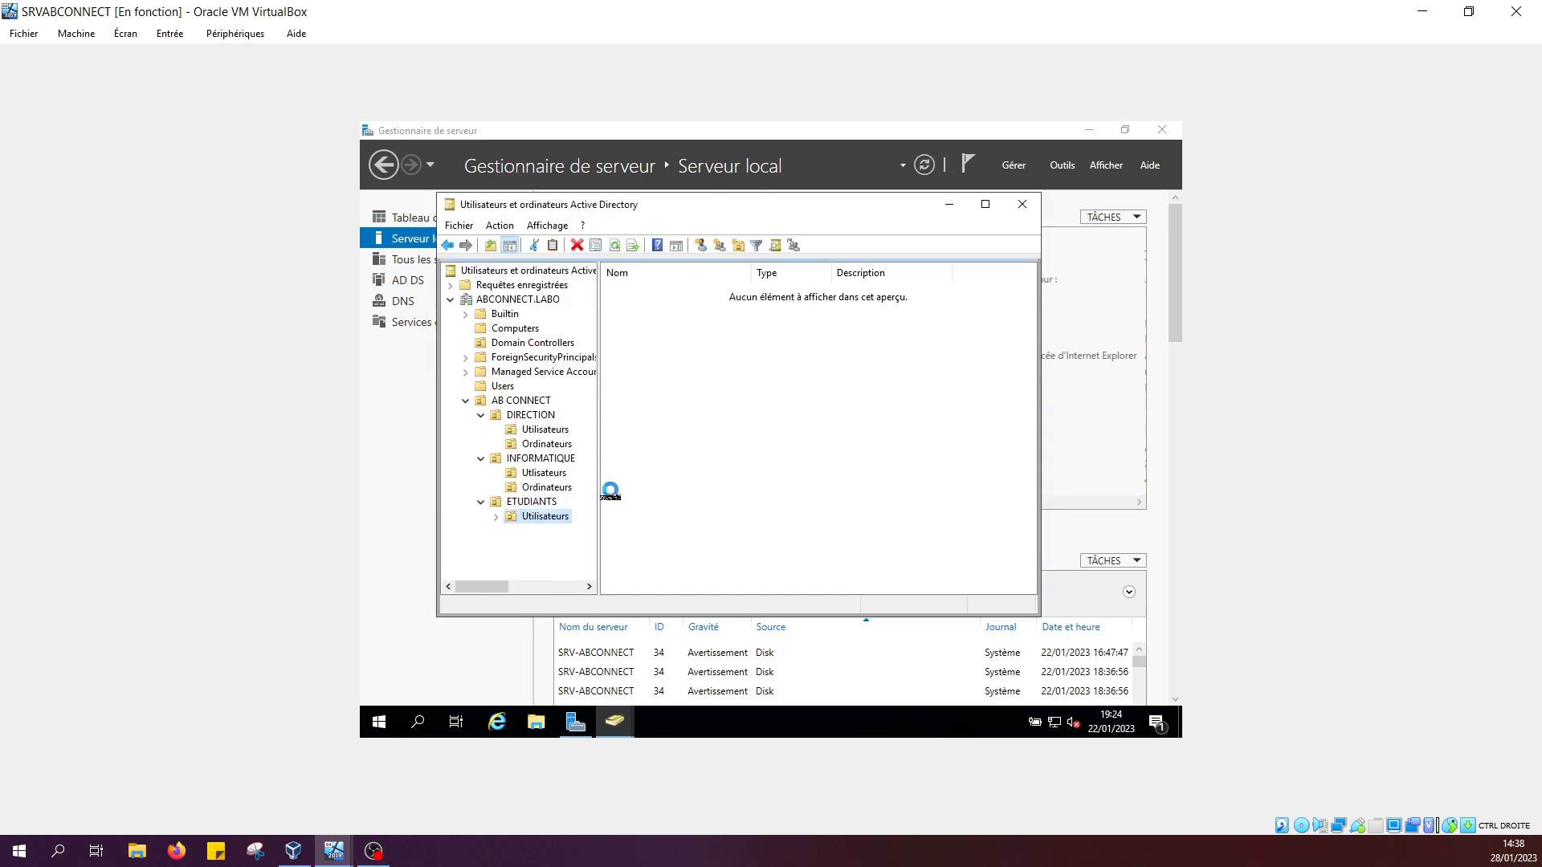
Create an organizational unit named Ordinateurs inside the ETUDIANTS unit
right_click(536, 499)
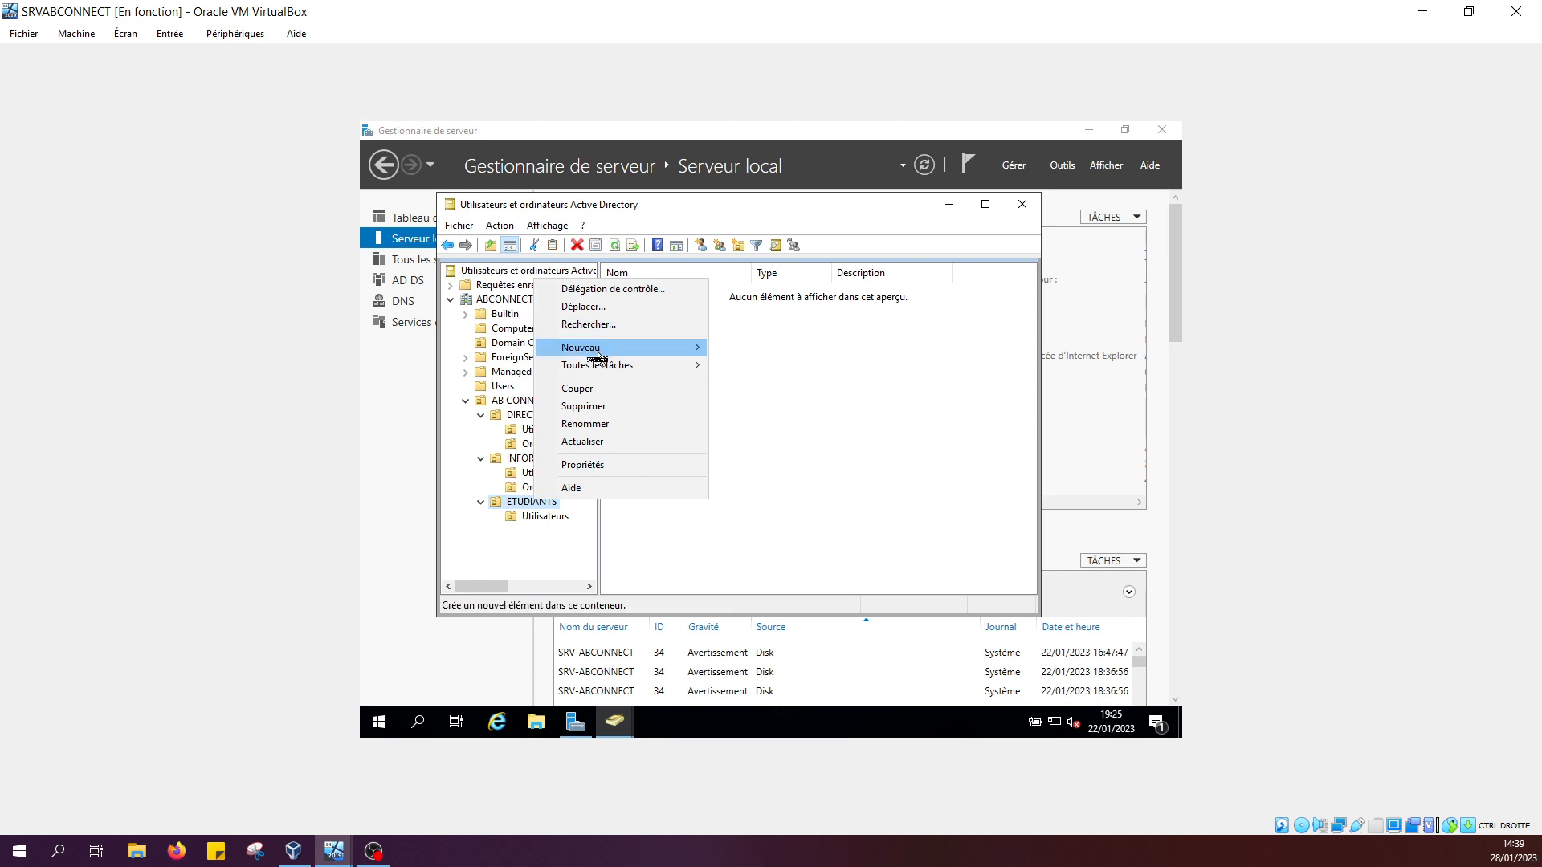
mouse_move(589, 353)
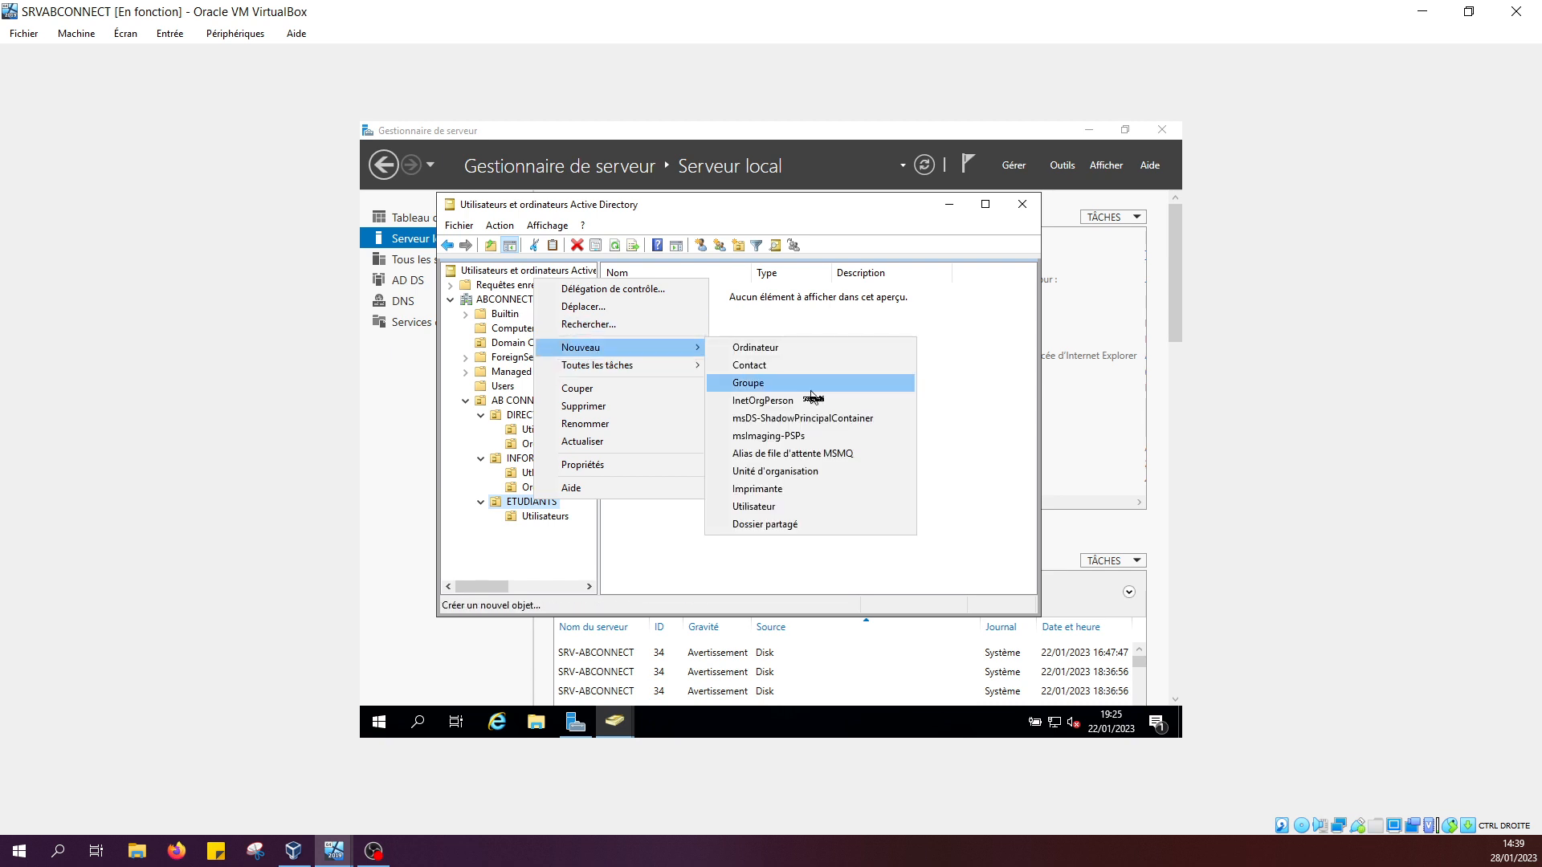
left_click(838, 475)
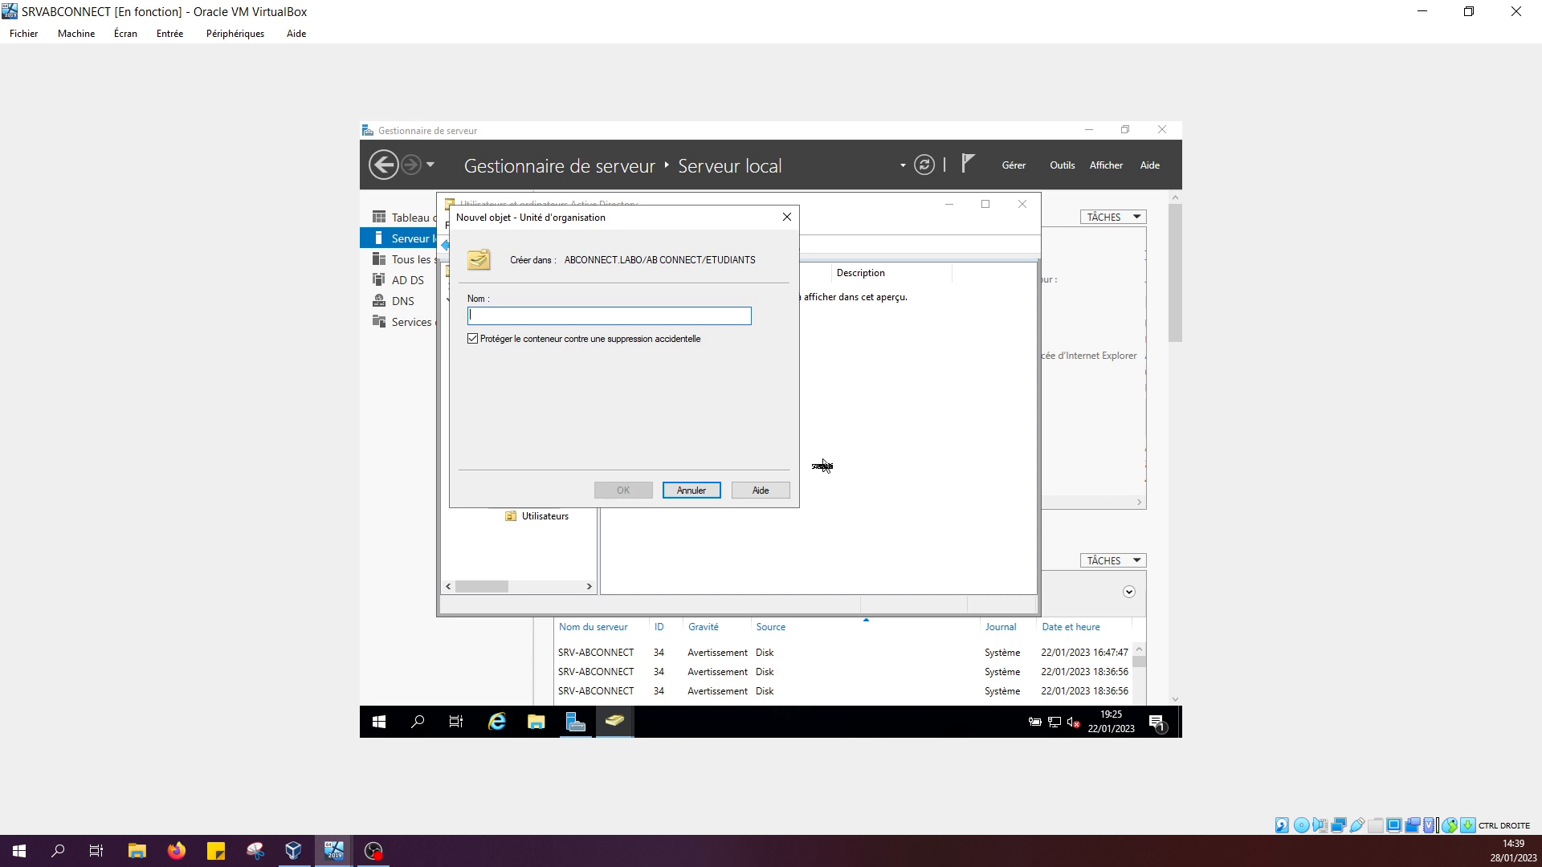
type("Ordi")
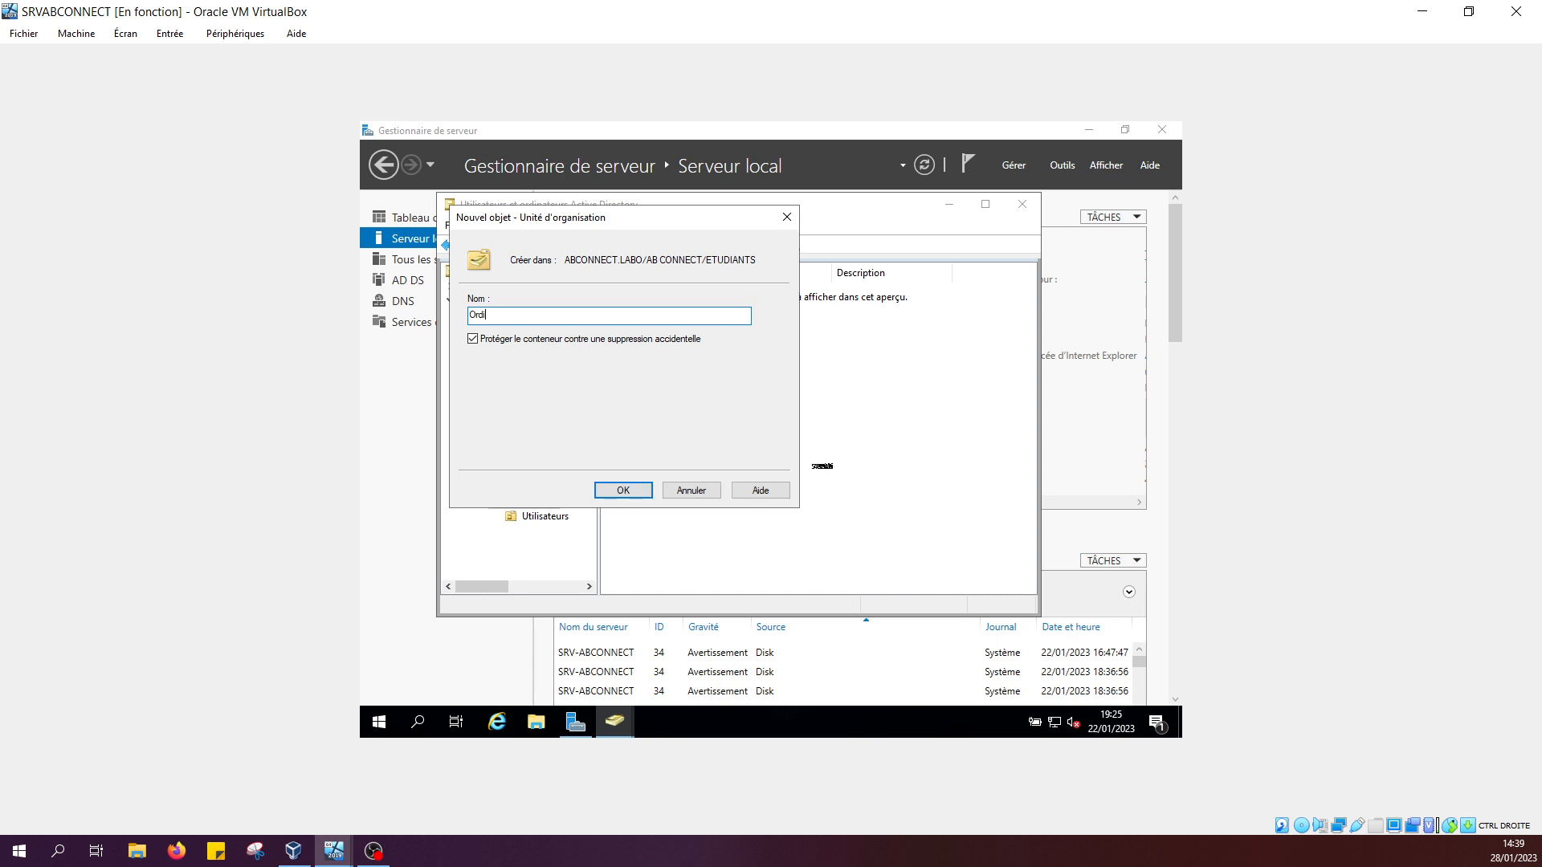
type("nateurs")
key("Return")
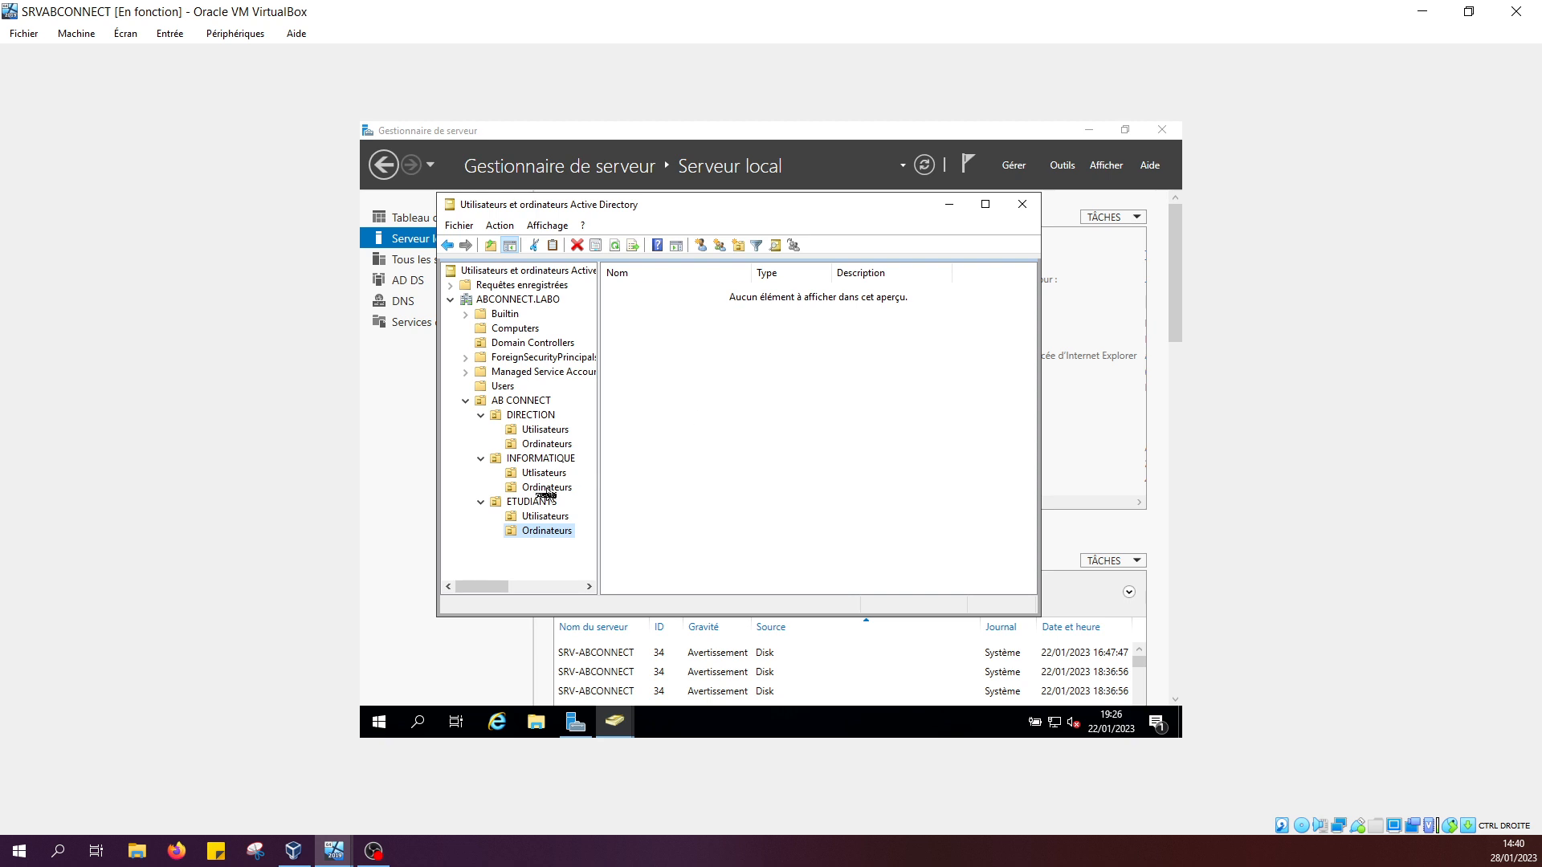
Review the sub-units of the DIRECTION, INFORMATIQUE and ETUDIANTS units under AB CONNECT
left_click(465, 401)
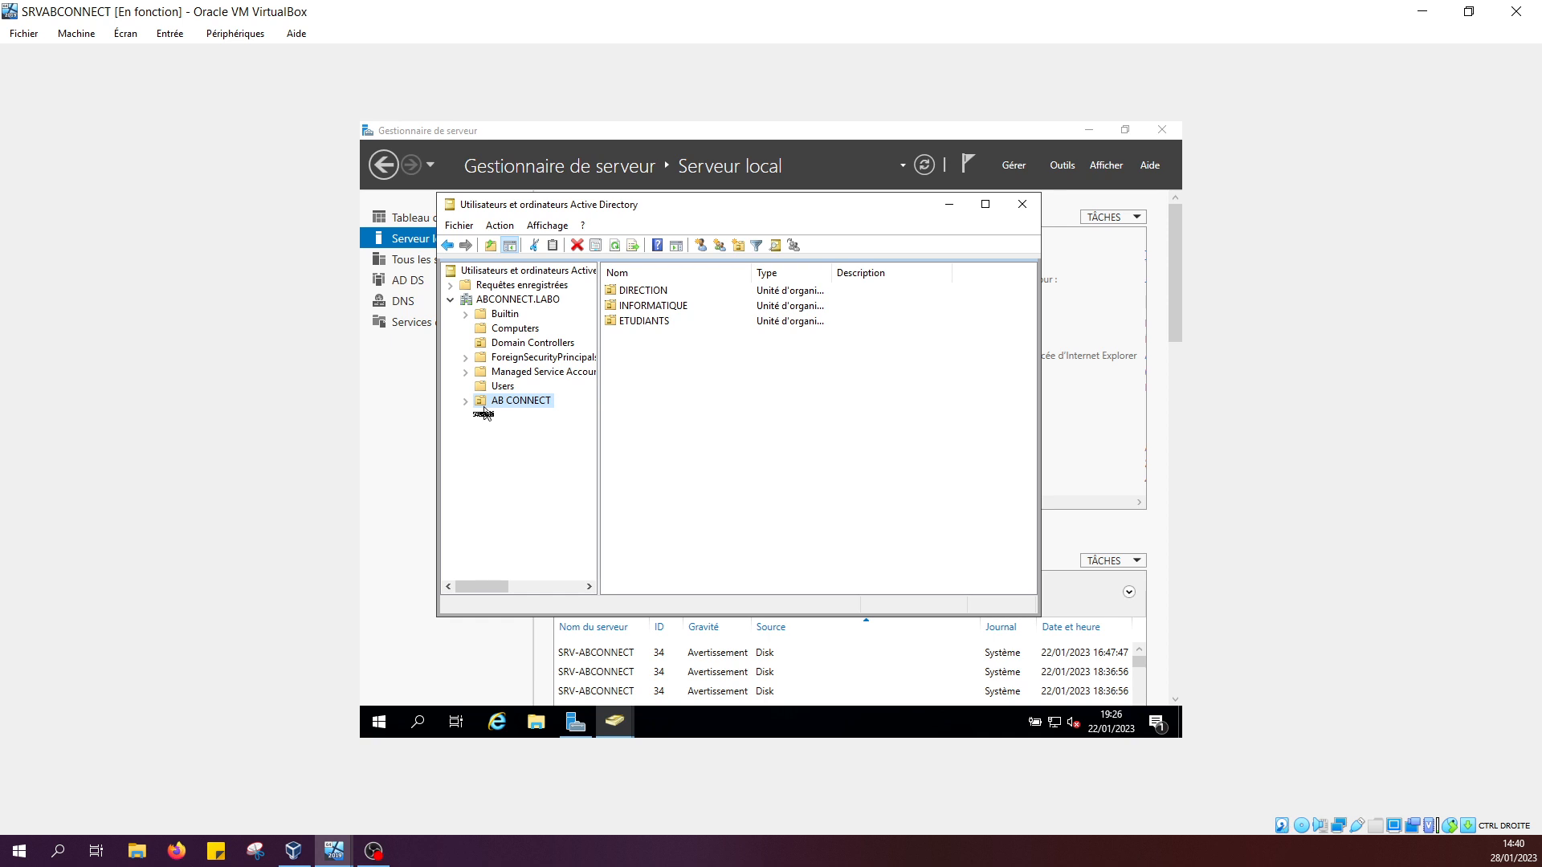
left_click_drag(483, 408, 616, 294)
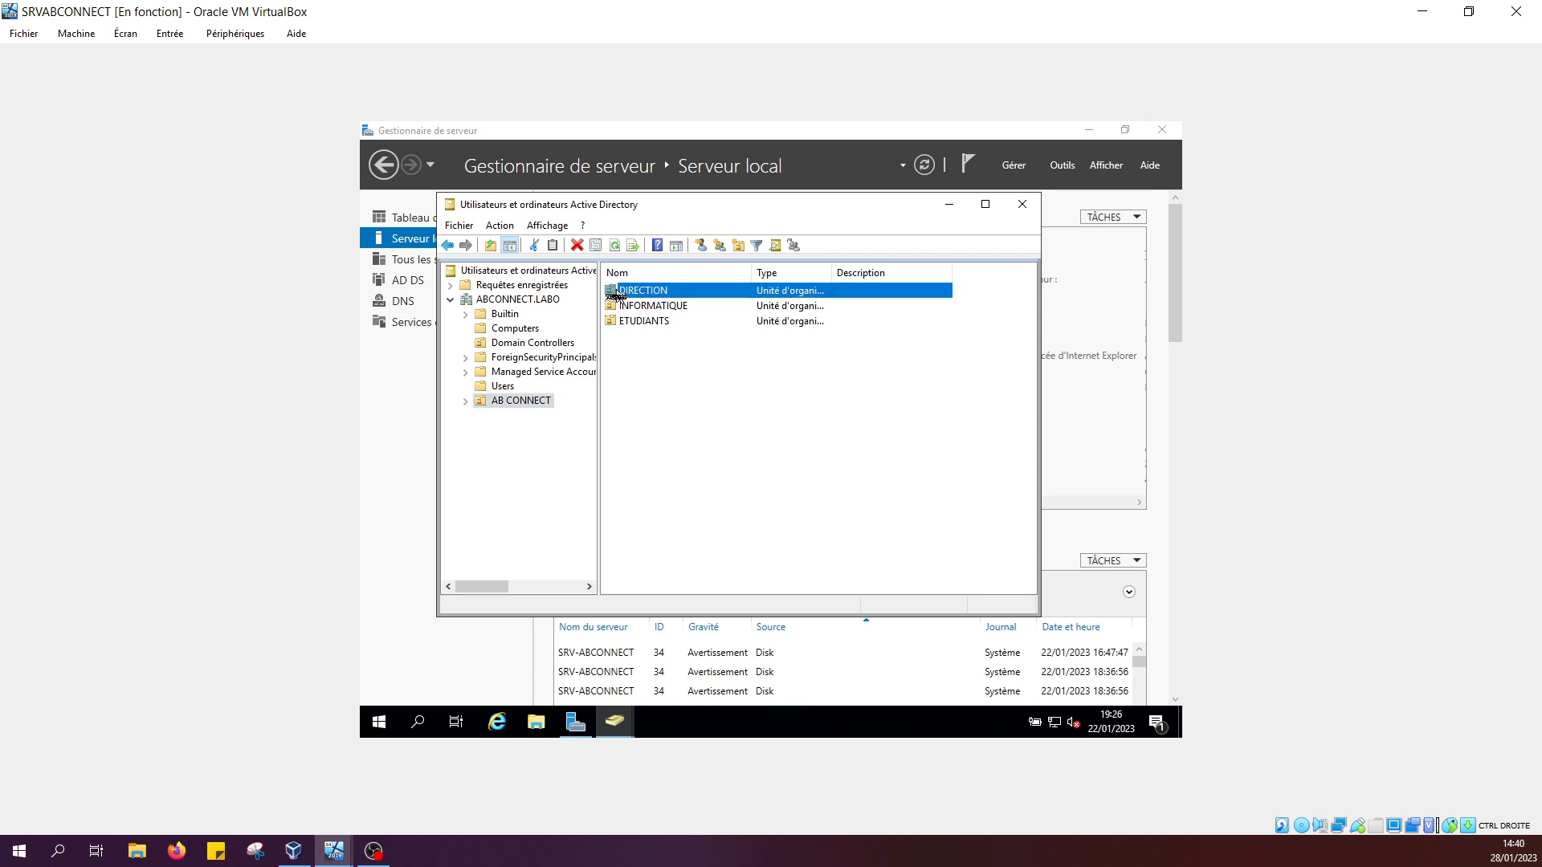
double_click(616, 294)
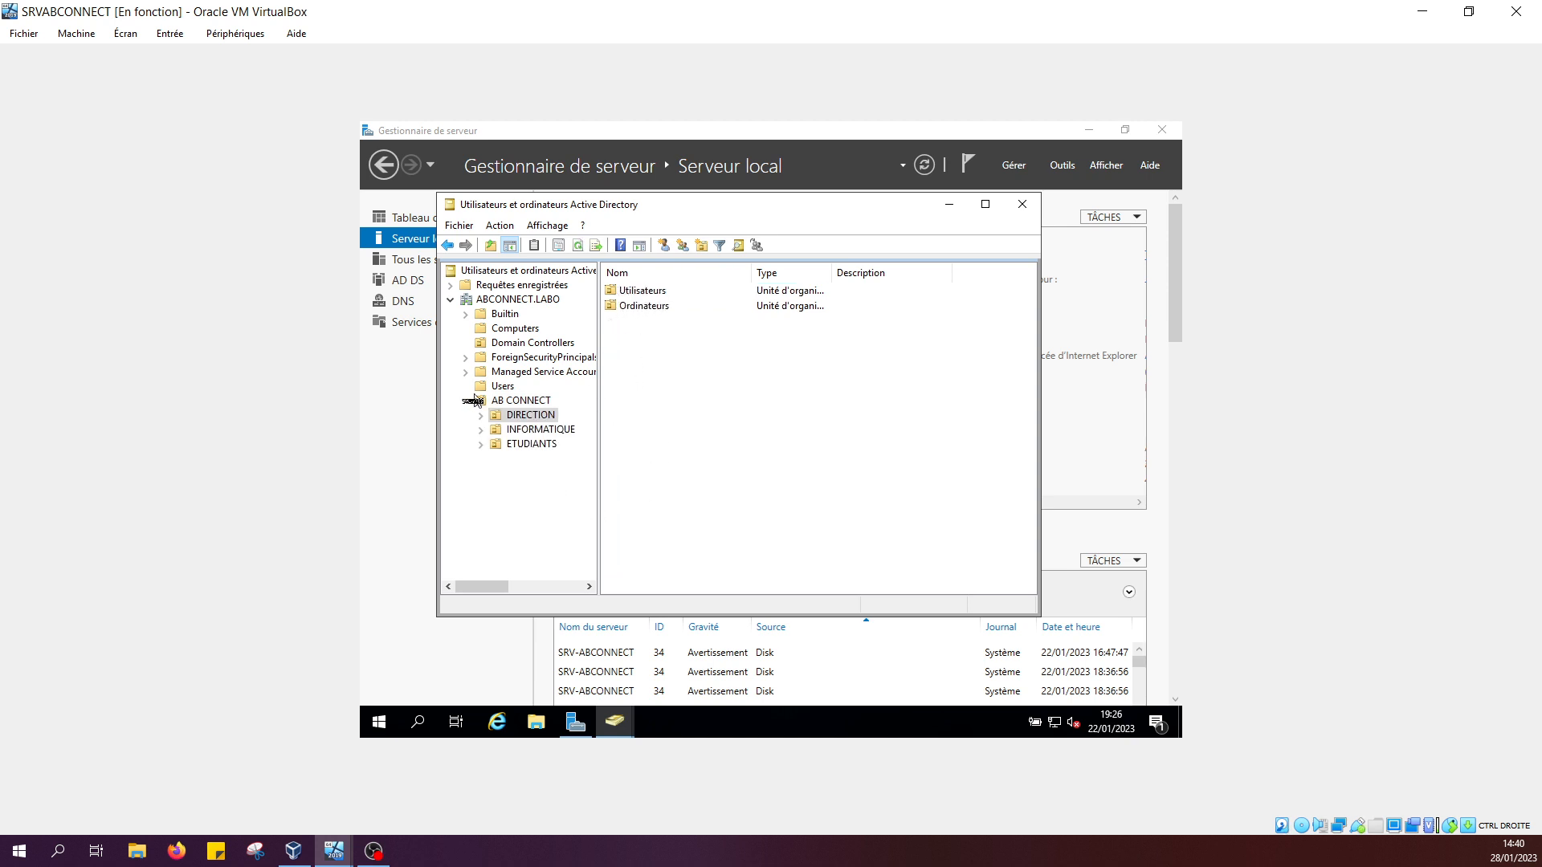
left_click_drag(474, 399, 662, 414)
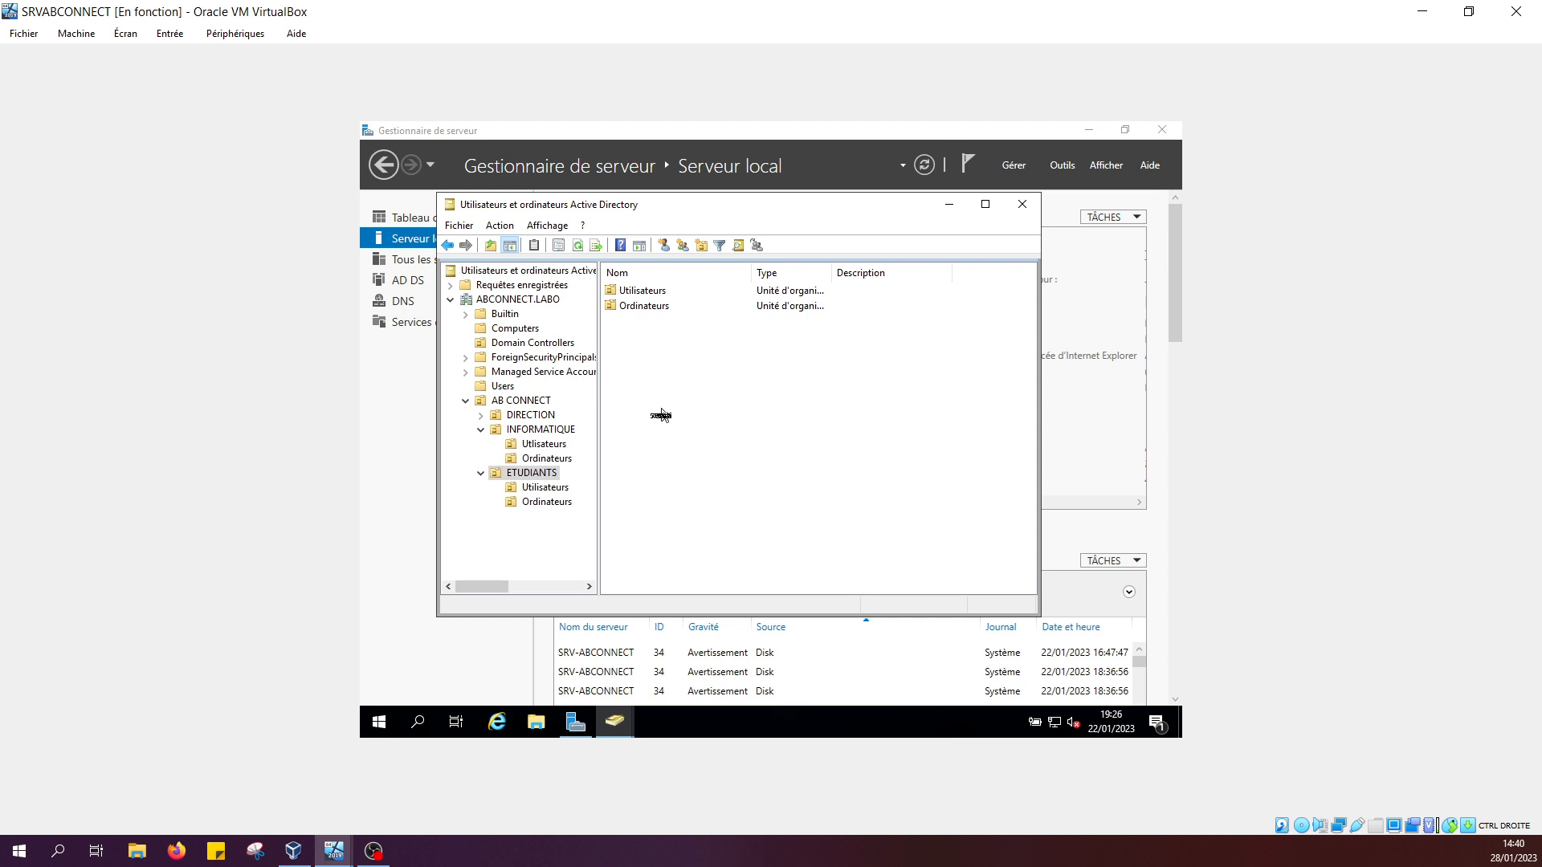
left_click_drag(662, 415, 746, 502)
left_click(478, 430)
left_click(480, 444)
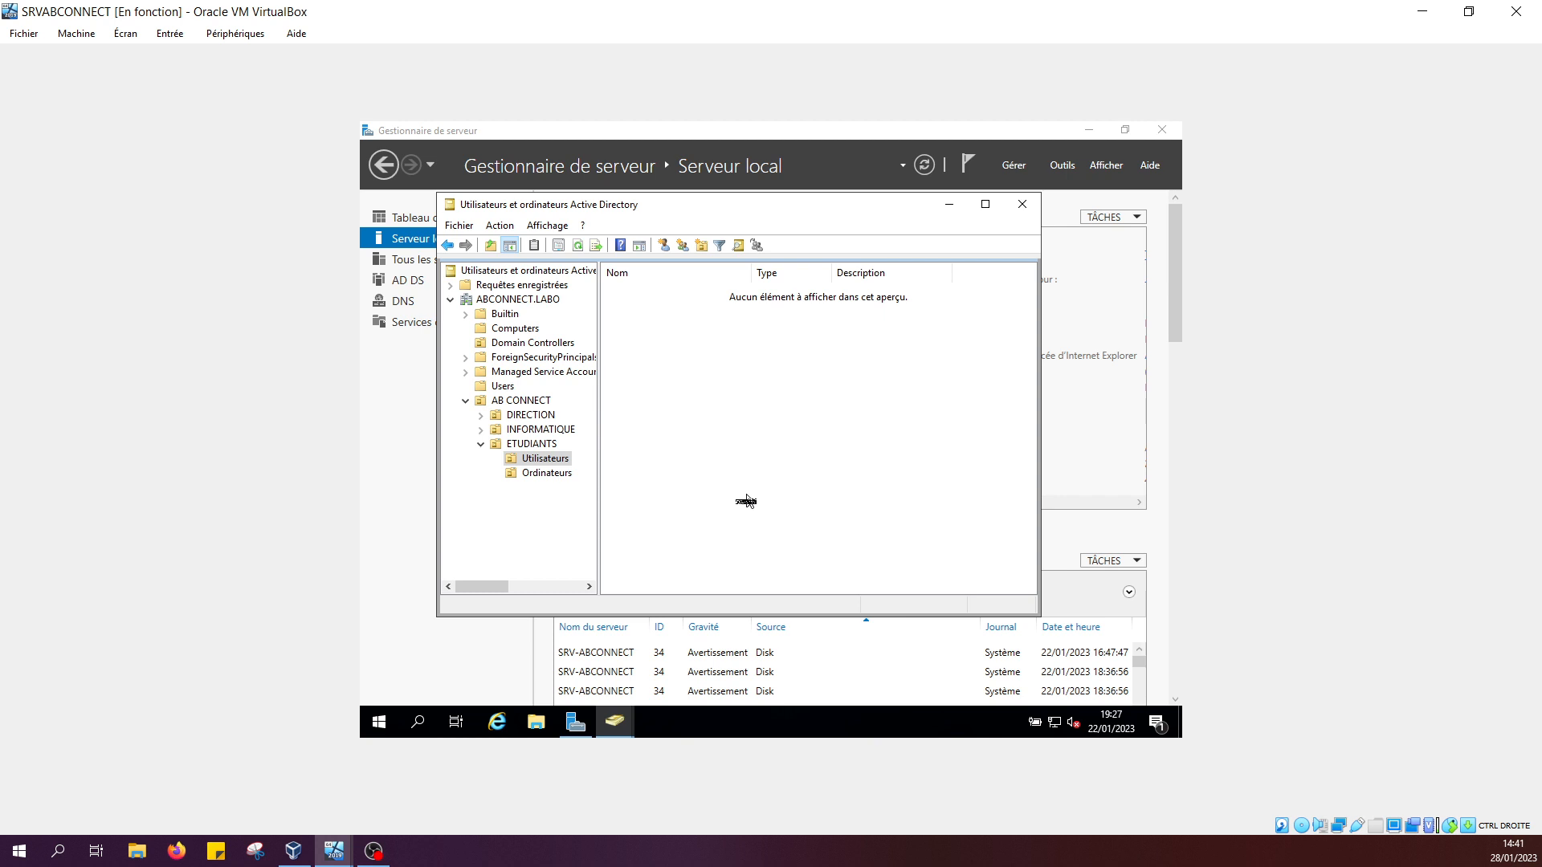
Start a new user in the Utilisateurs unit of ETUDIANTS and enter the user's first name and logon name
left_click(664, 246)
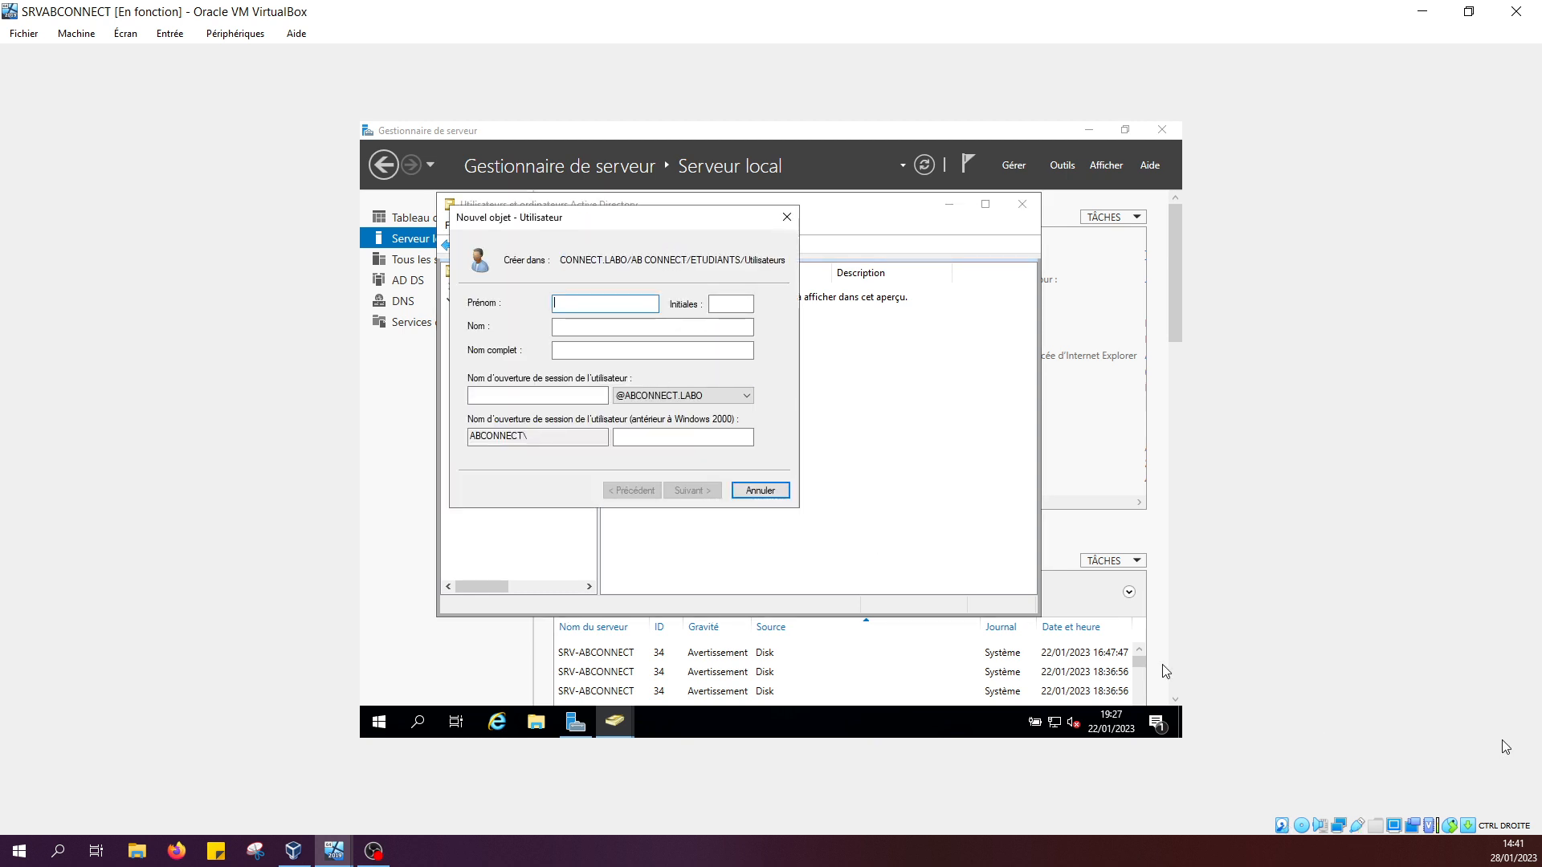
type("Bon")
key("Tab")
key("Tab")
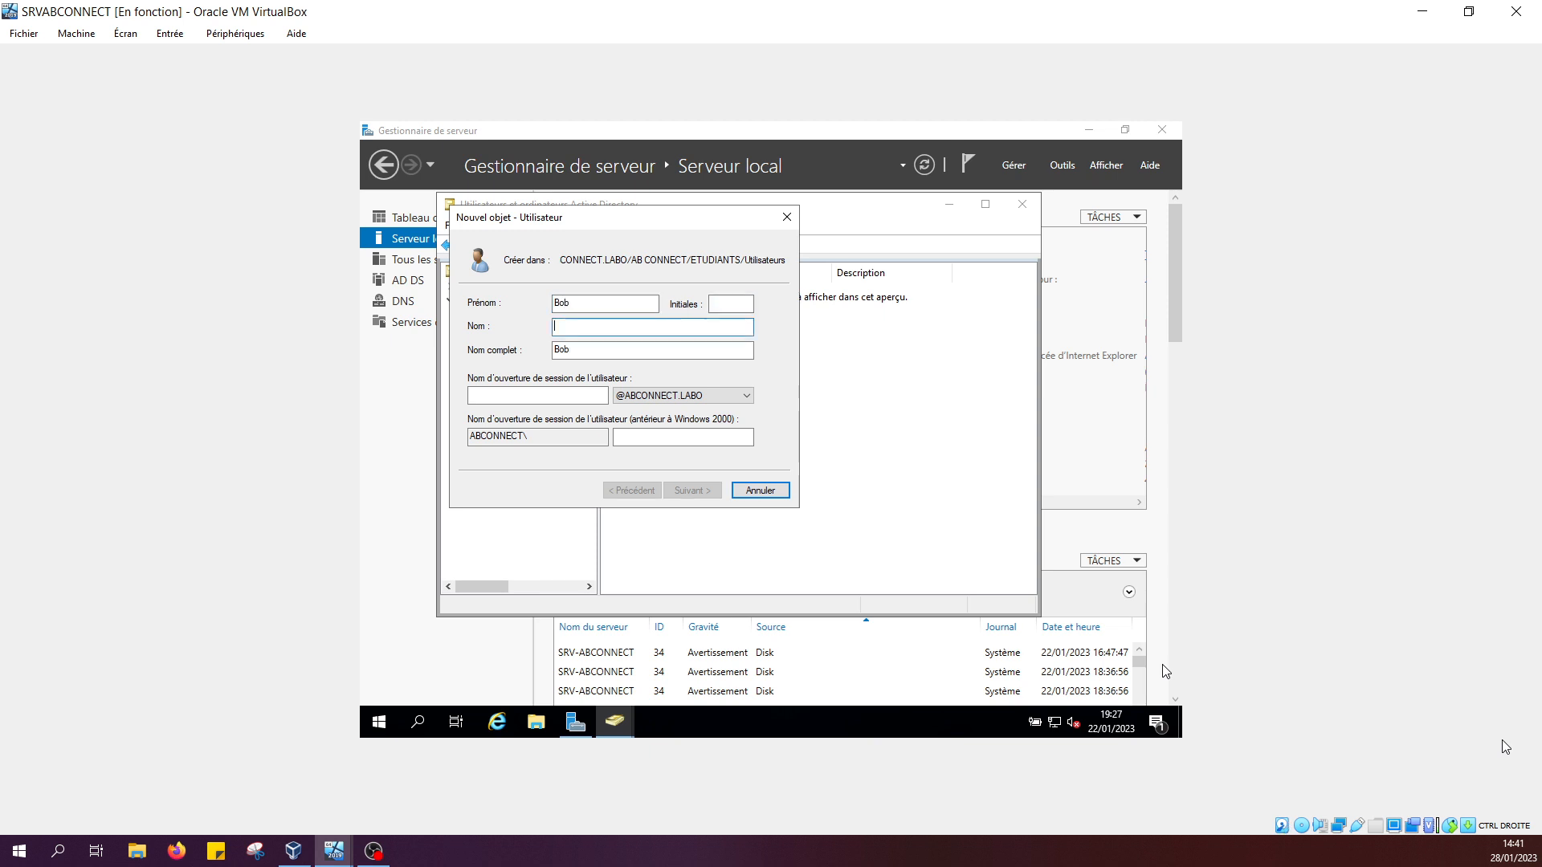
left_click(579, 395)
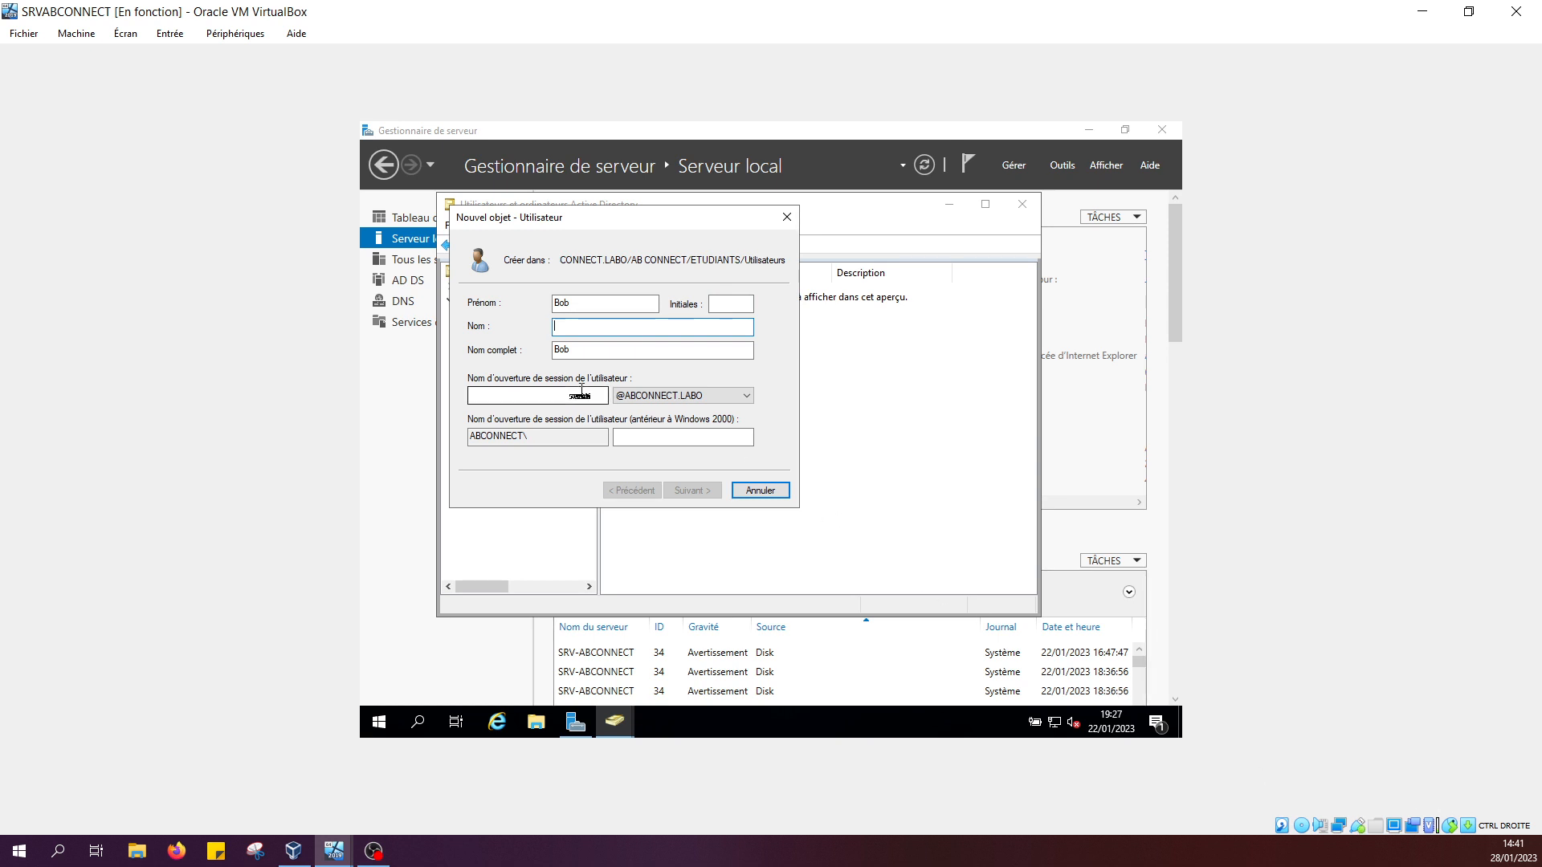
type("bob")
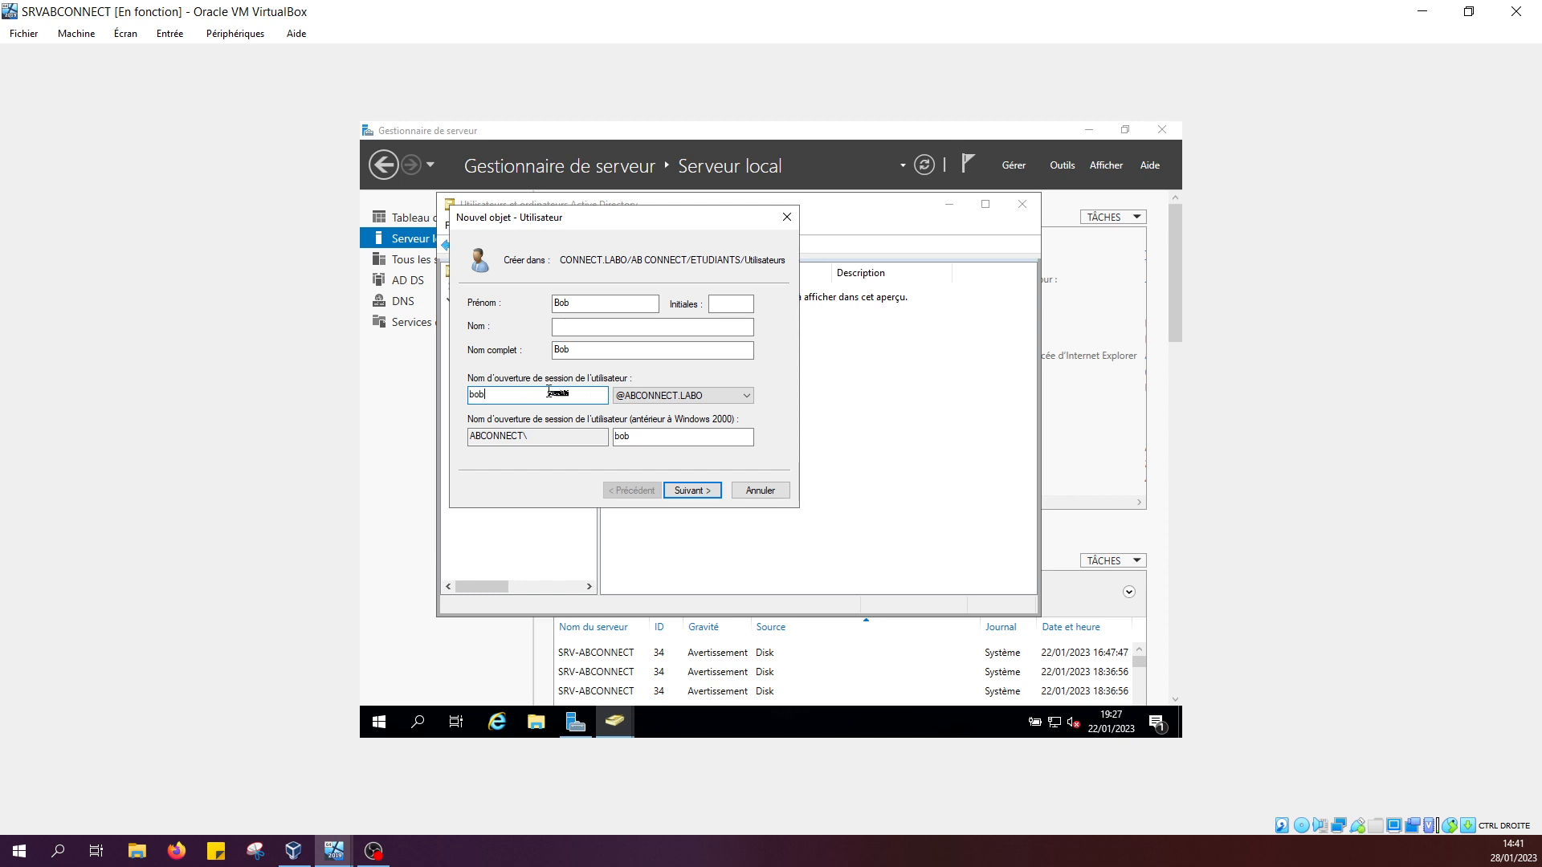
Remove the new user's required password change at next logon and set the password to never expire
left_click(700, 494)
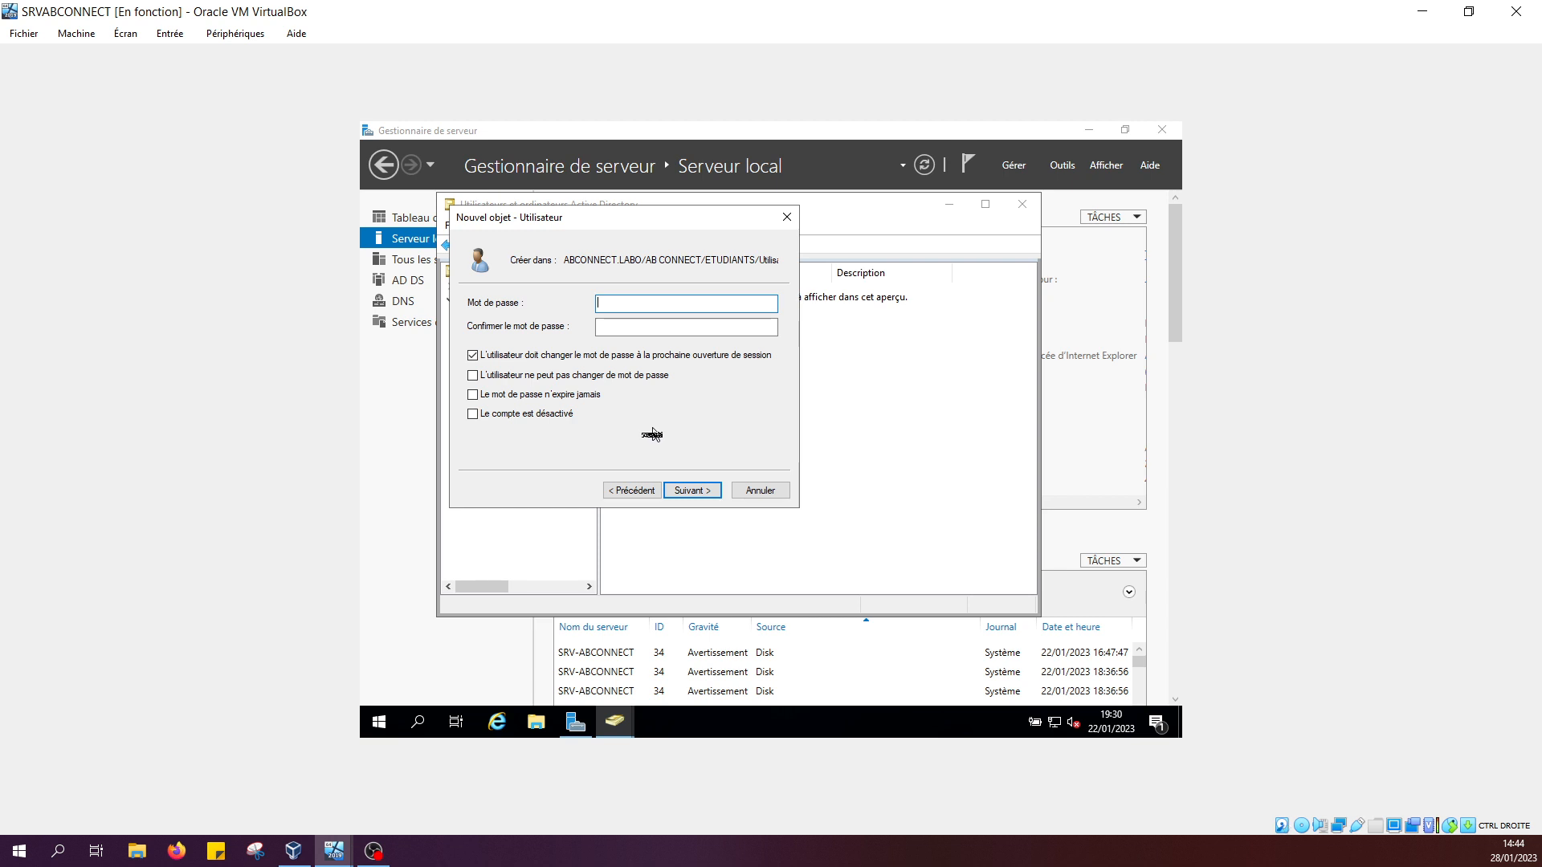
left_click(477, 358)
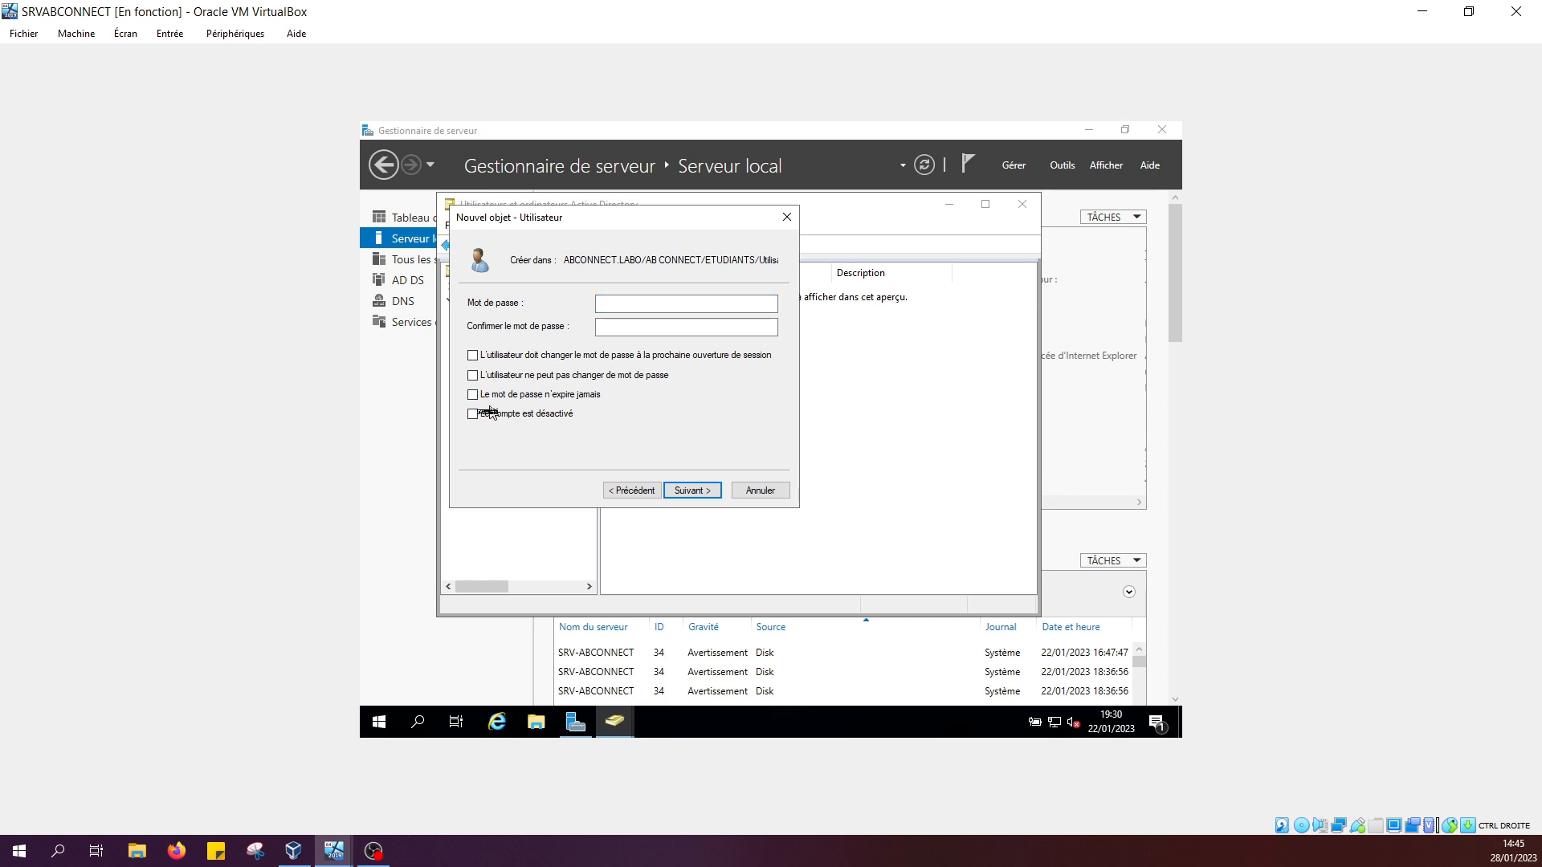
left_click(473, 395)
Try to create the user account after entering the account password and its confirmation
left_click(621, 305)
key("Caps_Lock")
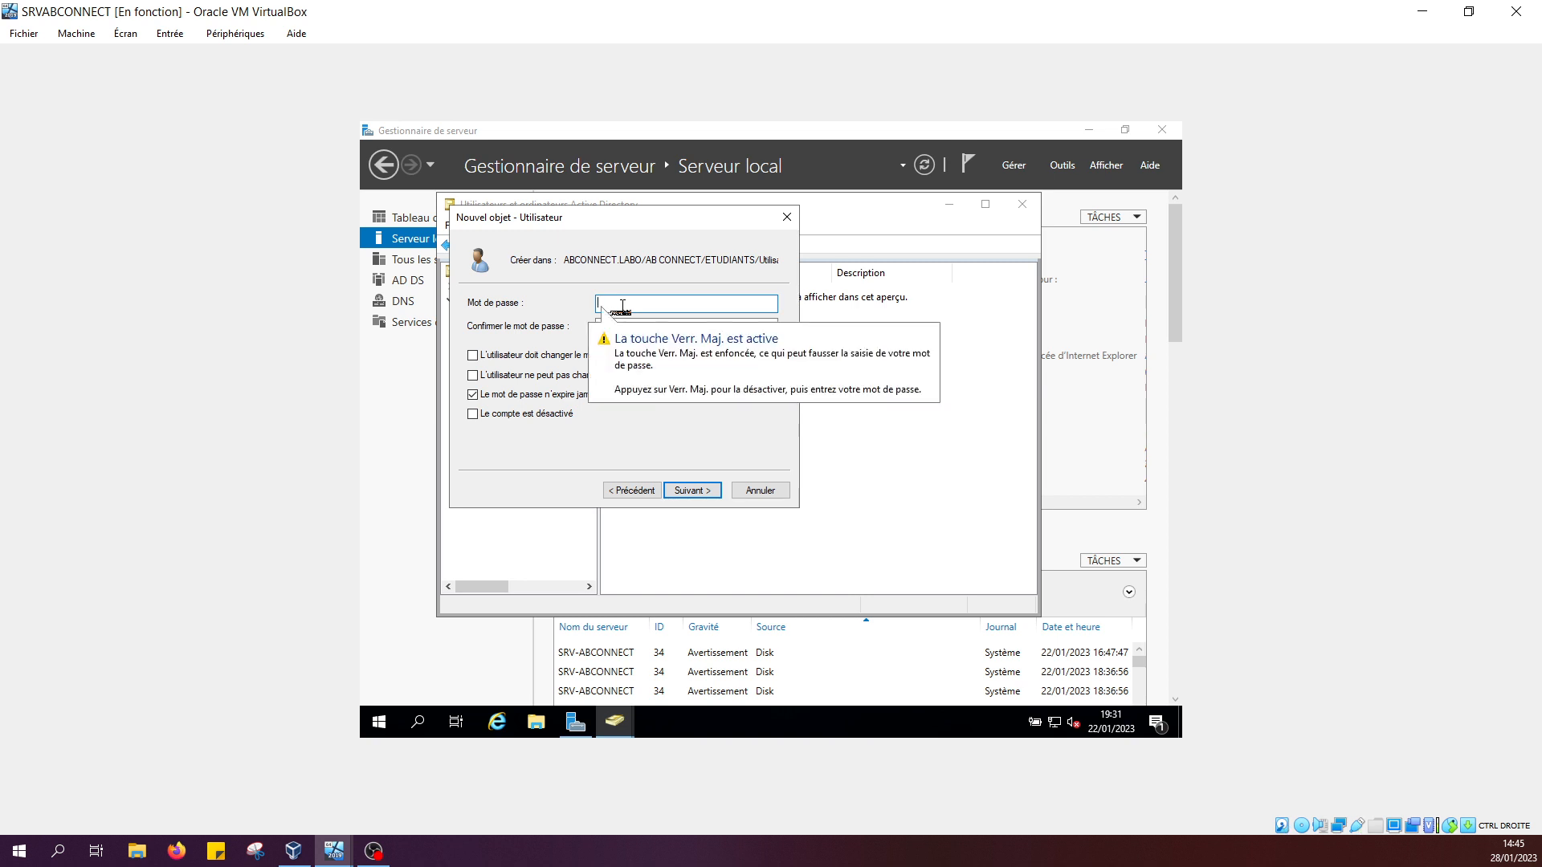
type("•••")
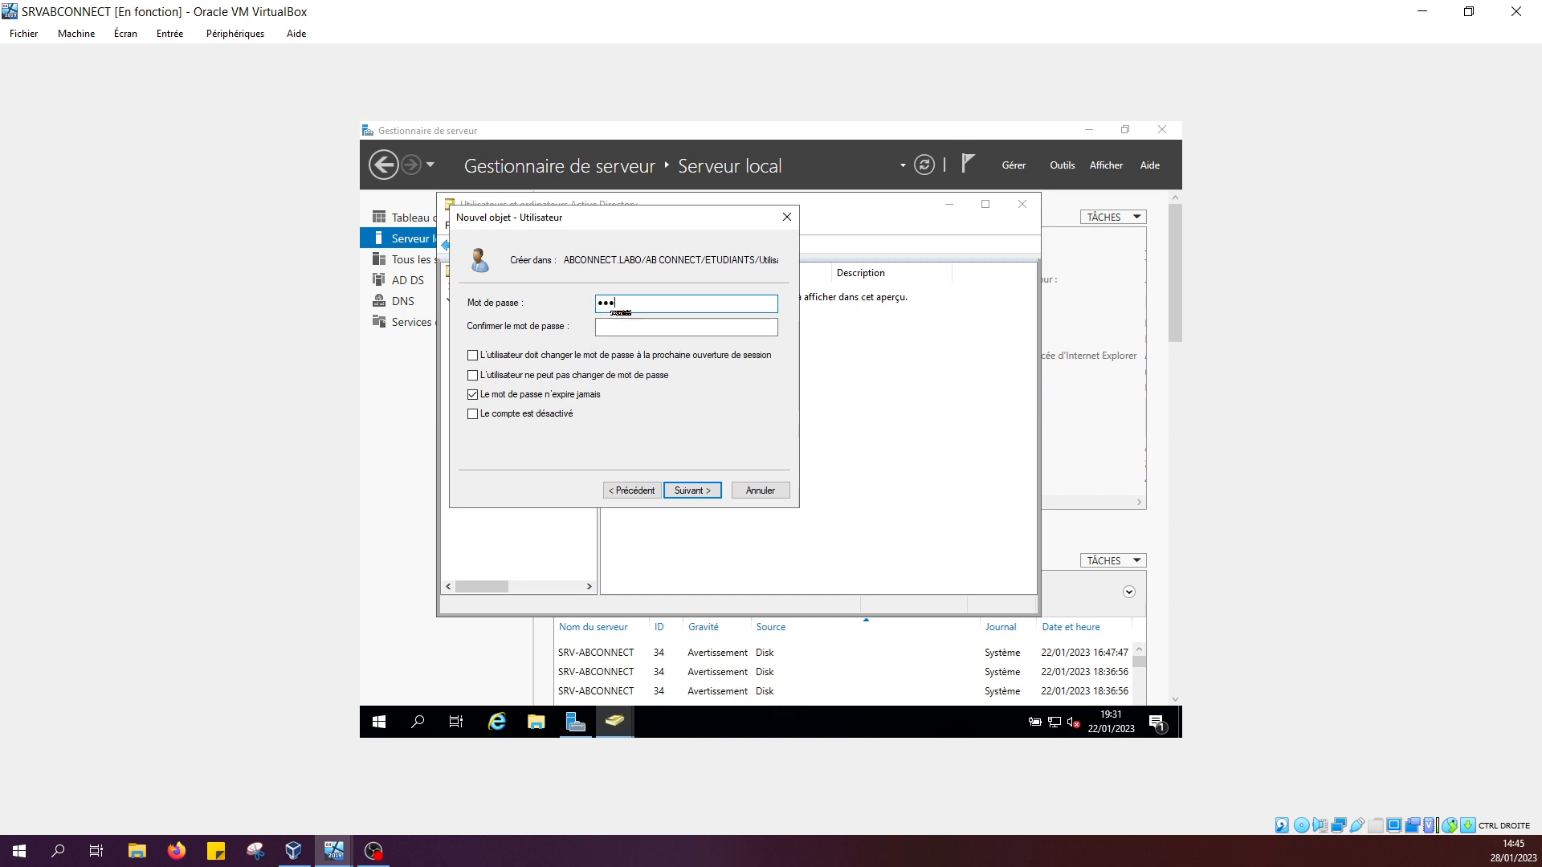
type("•••••••")
key("Tab")
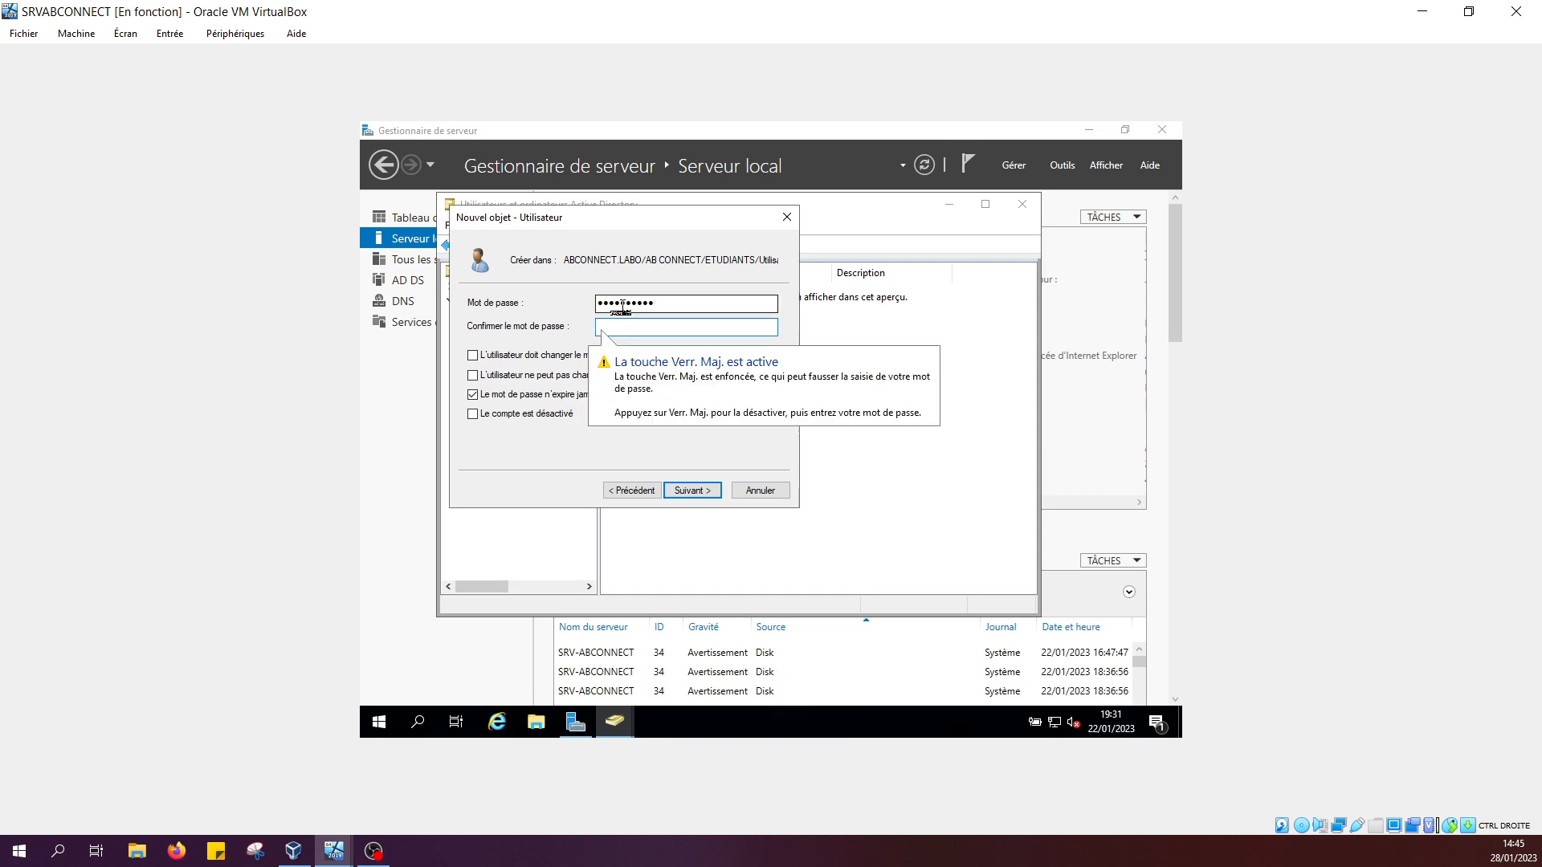
type("••••••••")
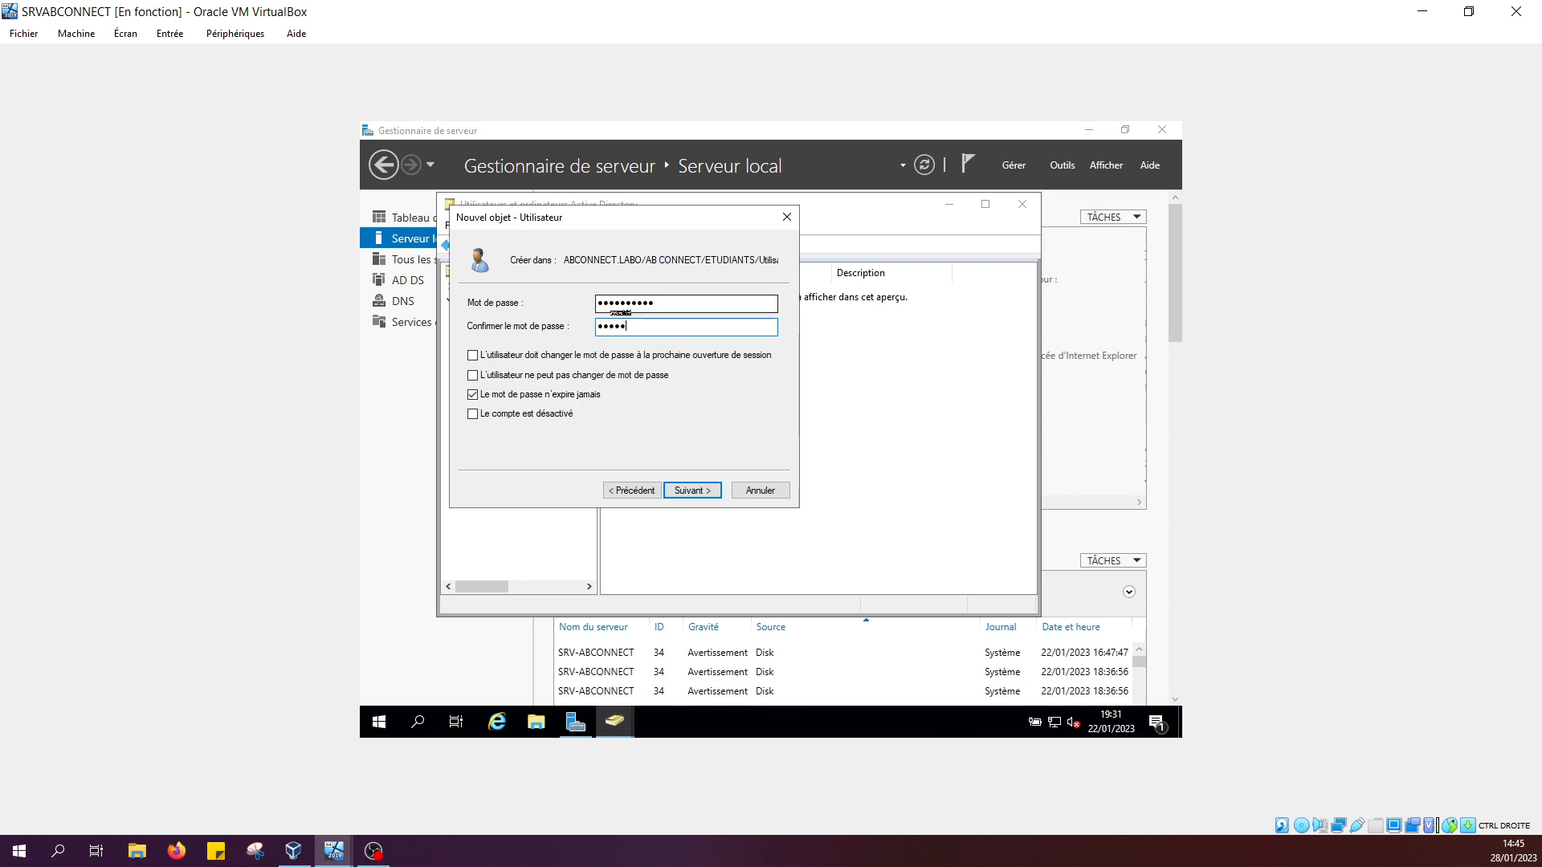
type("••")
left_click(717, 497)
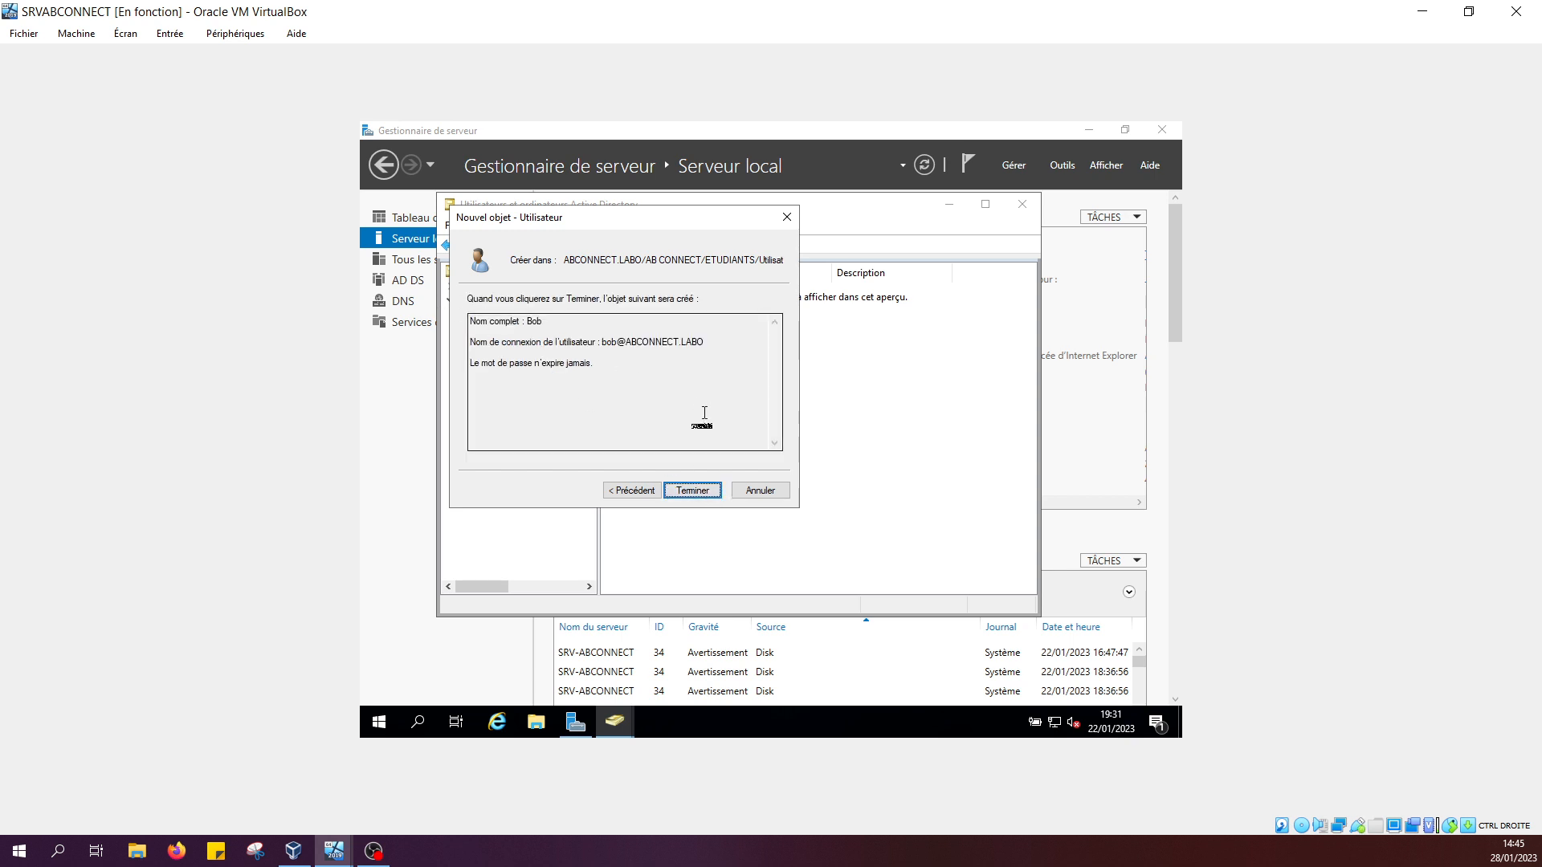
left_click(692, 491)
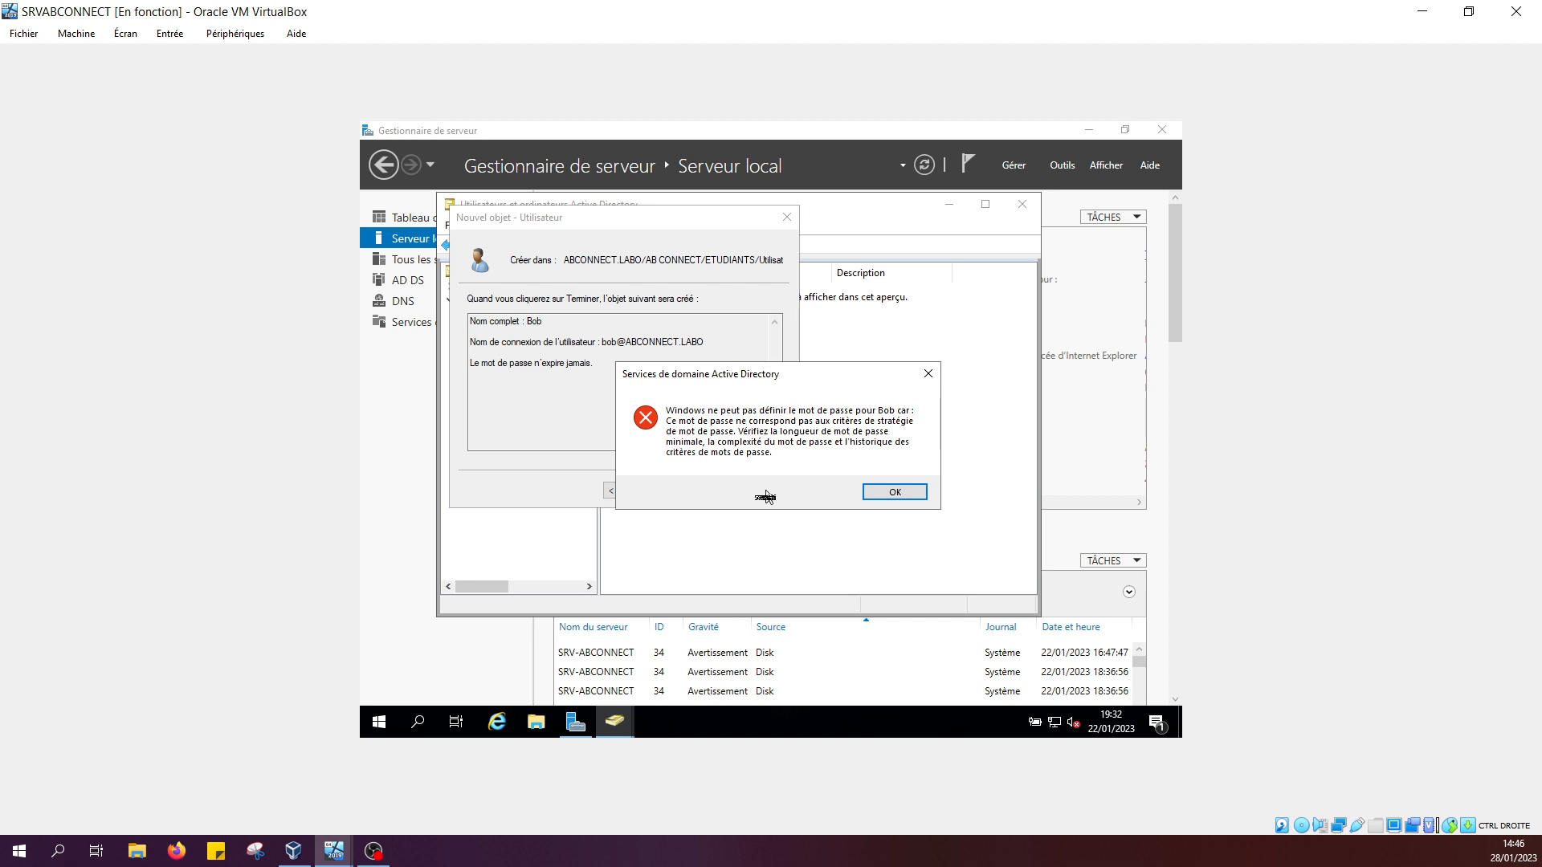
left_click(917, 491)
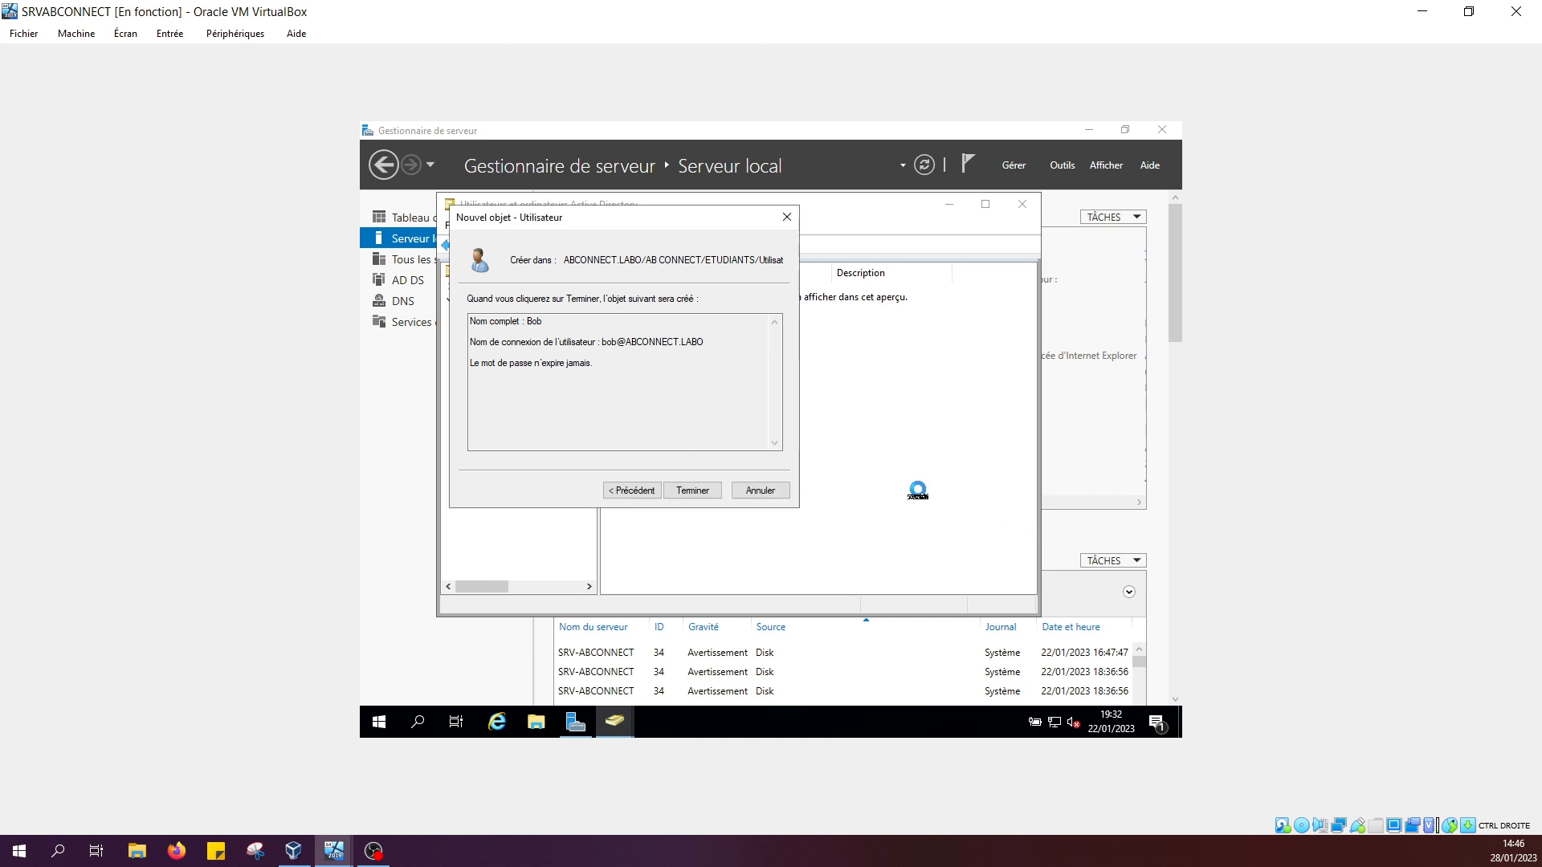
Replace the account password and its confirmation with a different password and finish creating the user
left_click(633, 490)
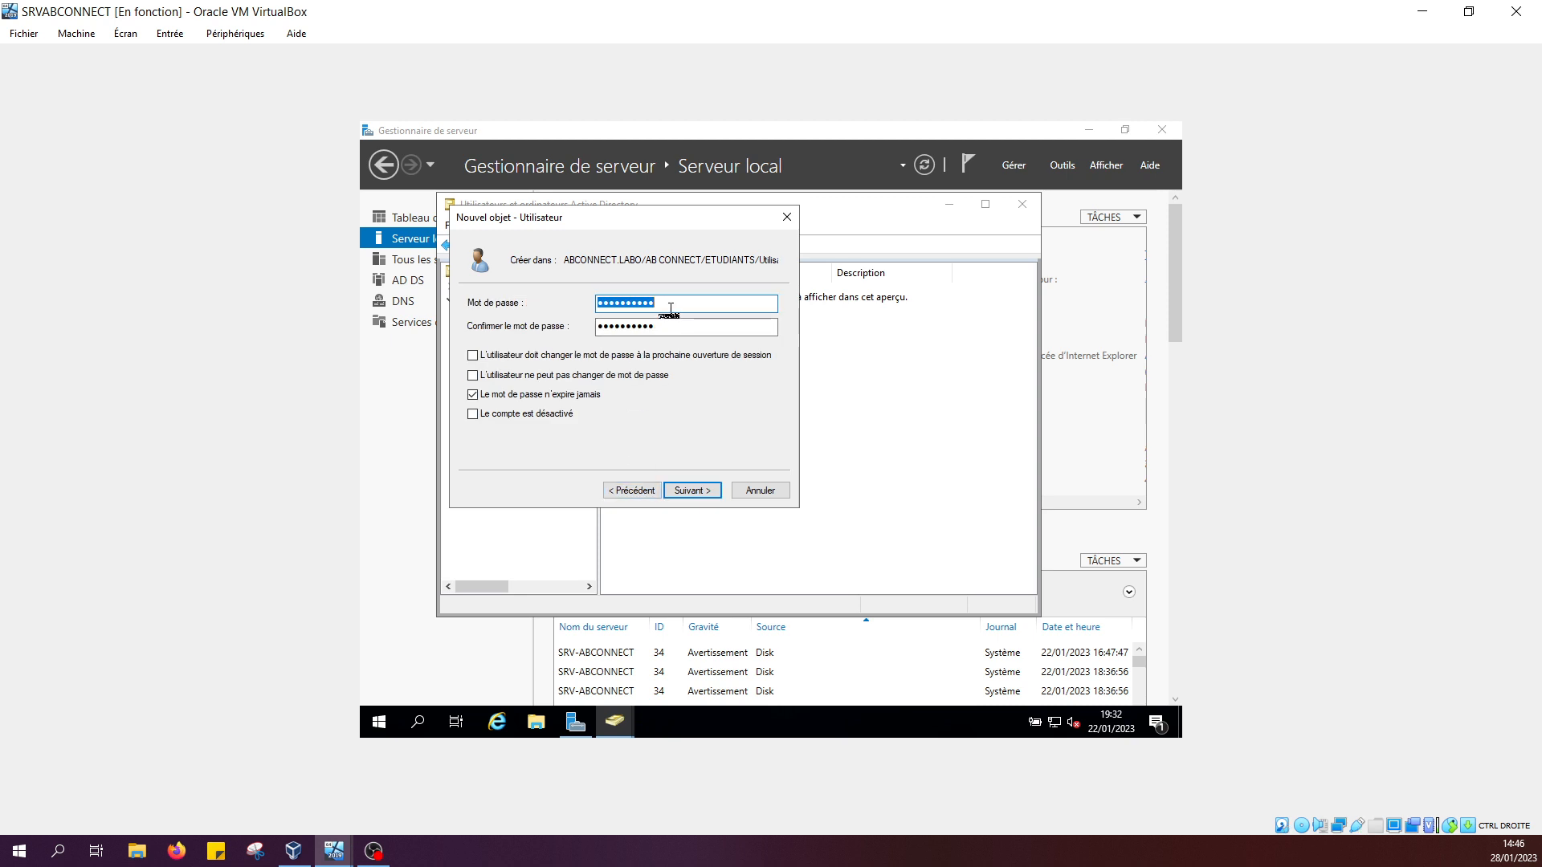
key("Caps_Lock")
type("*********")
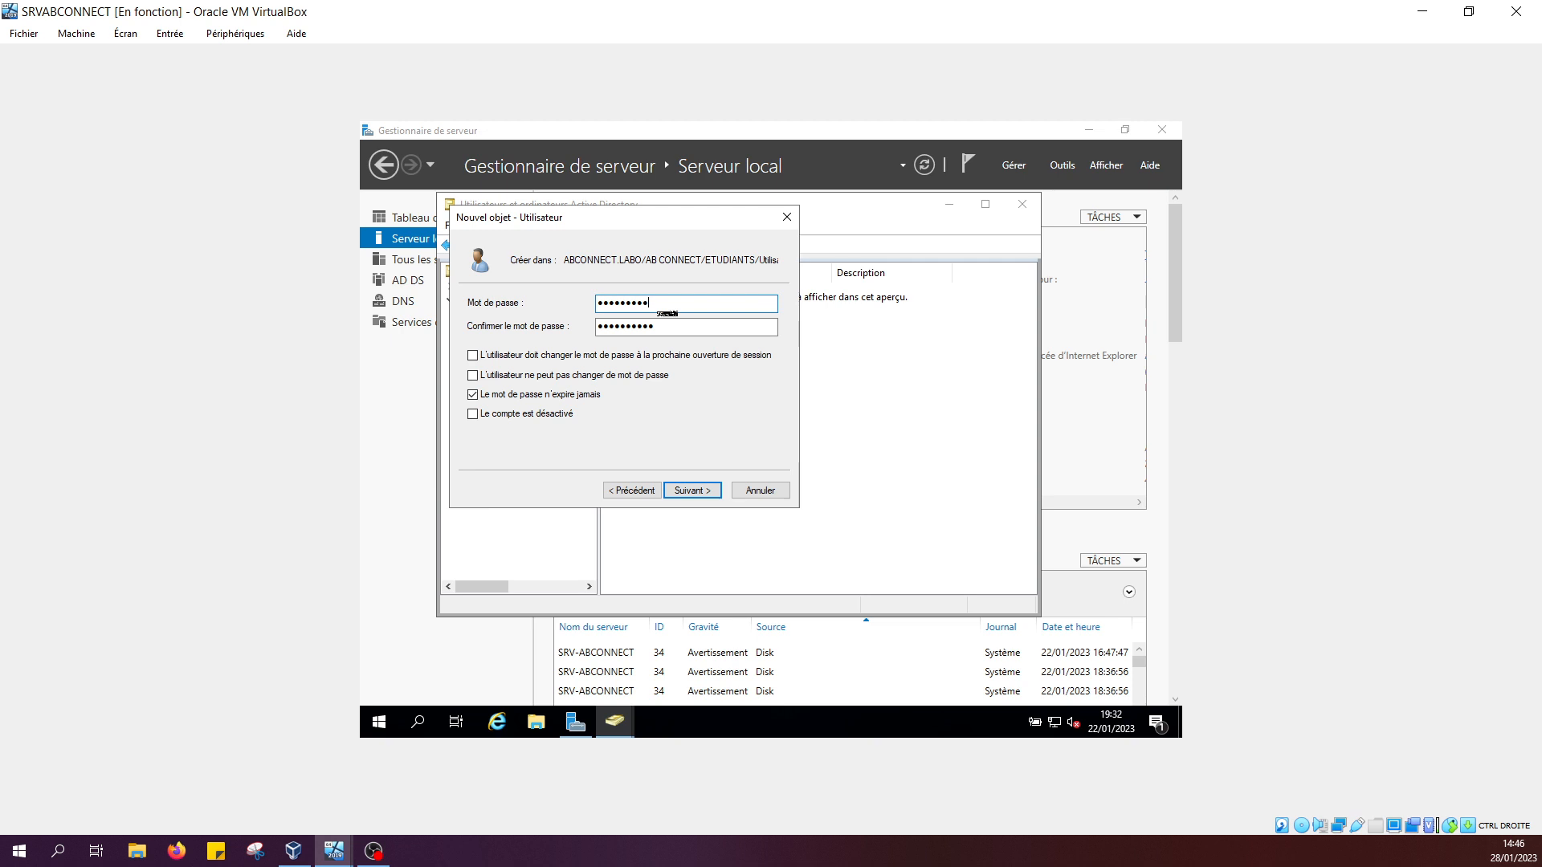
type("***")
key("Tab")
type("*********")
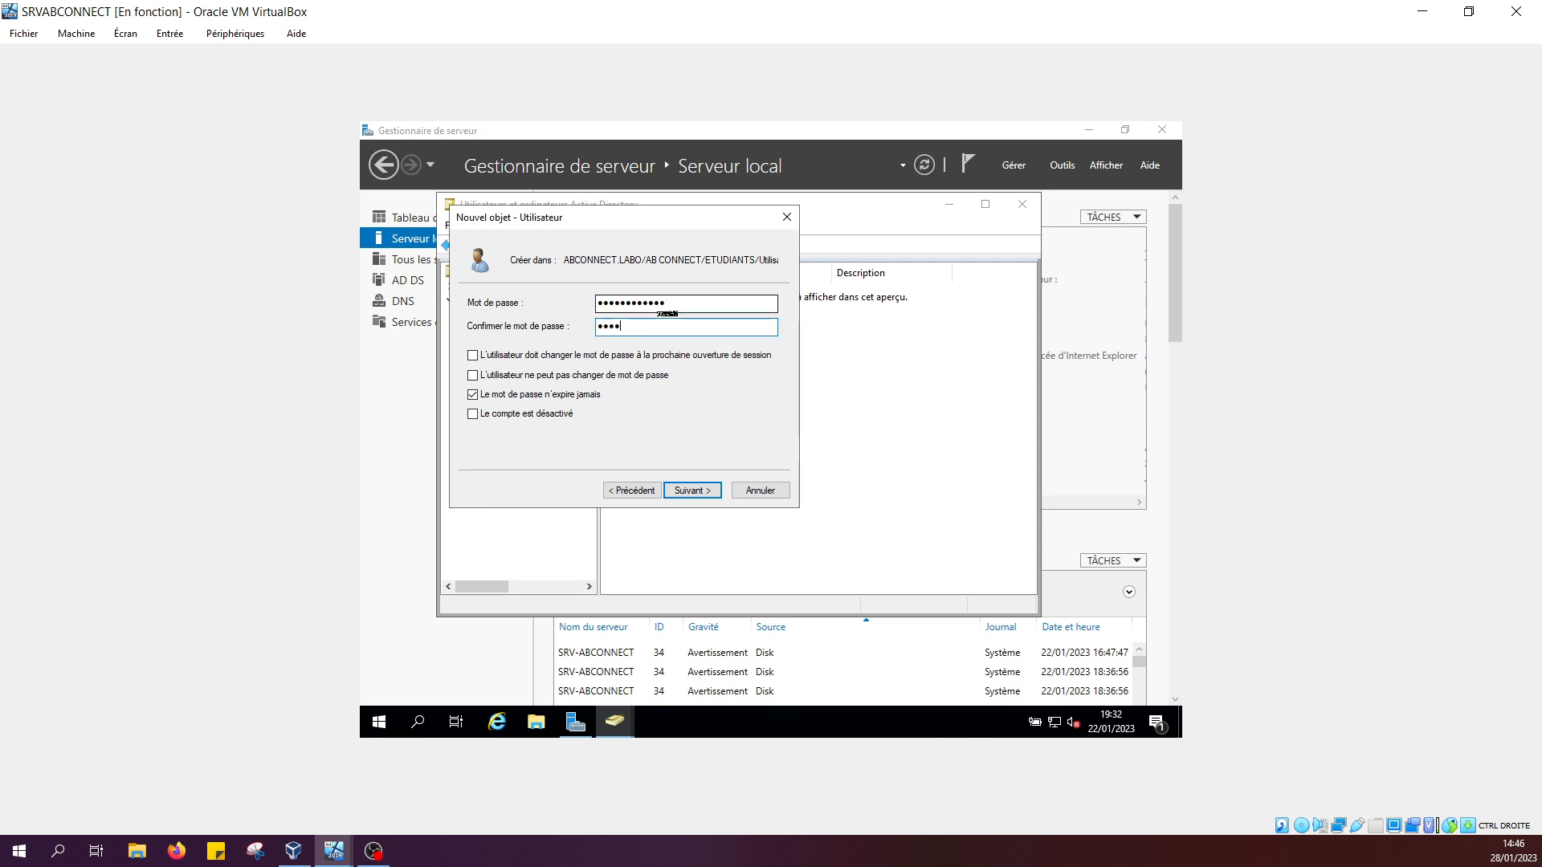
type("***")
key("Return")
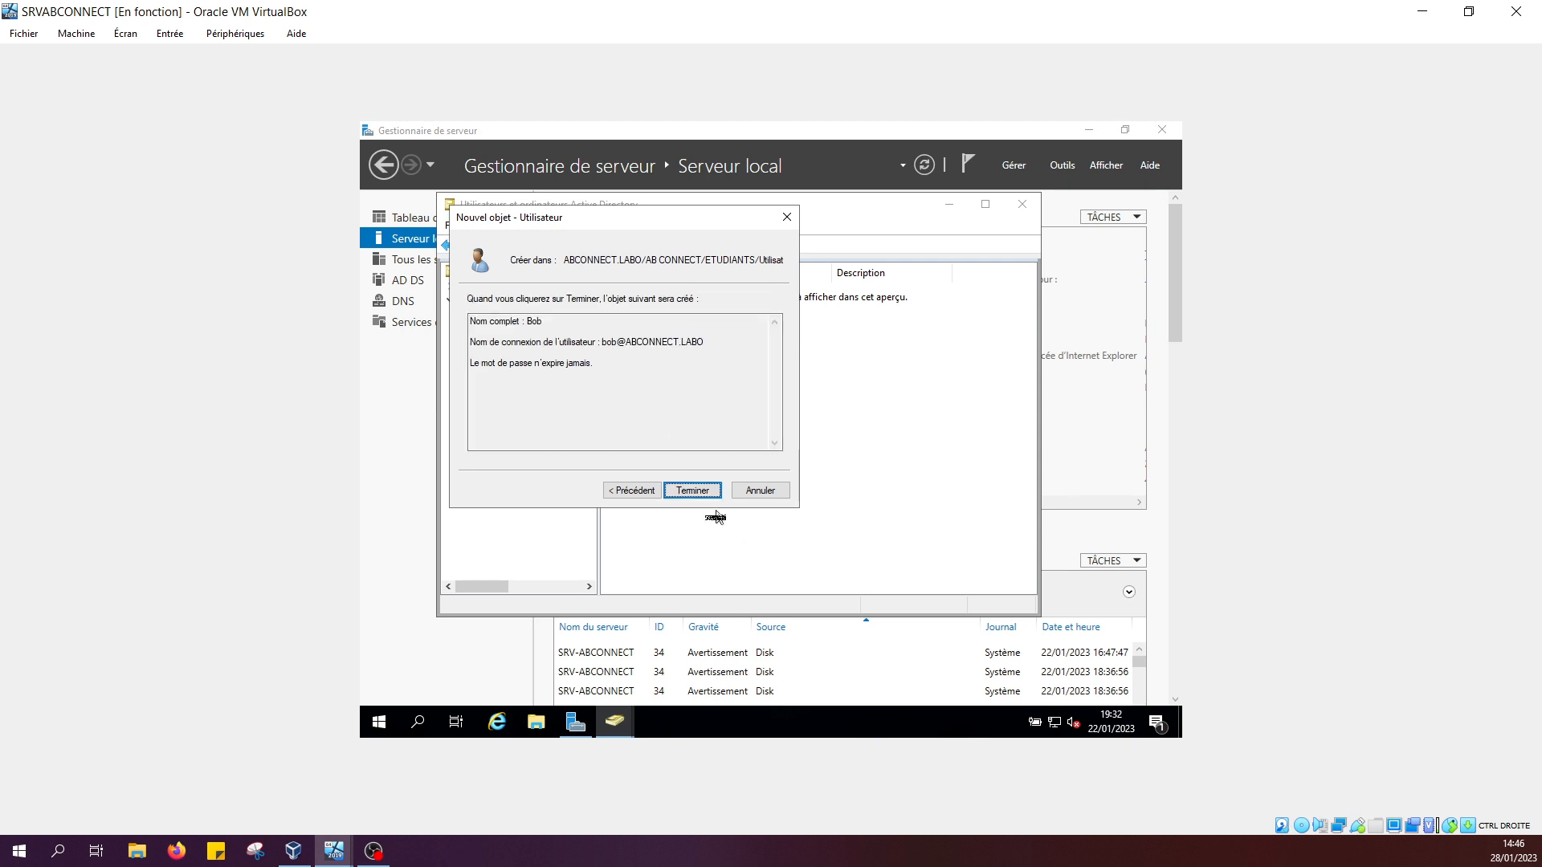
left_click(692, 492)
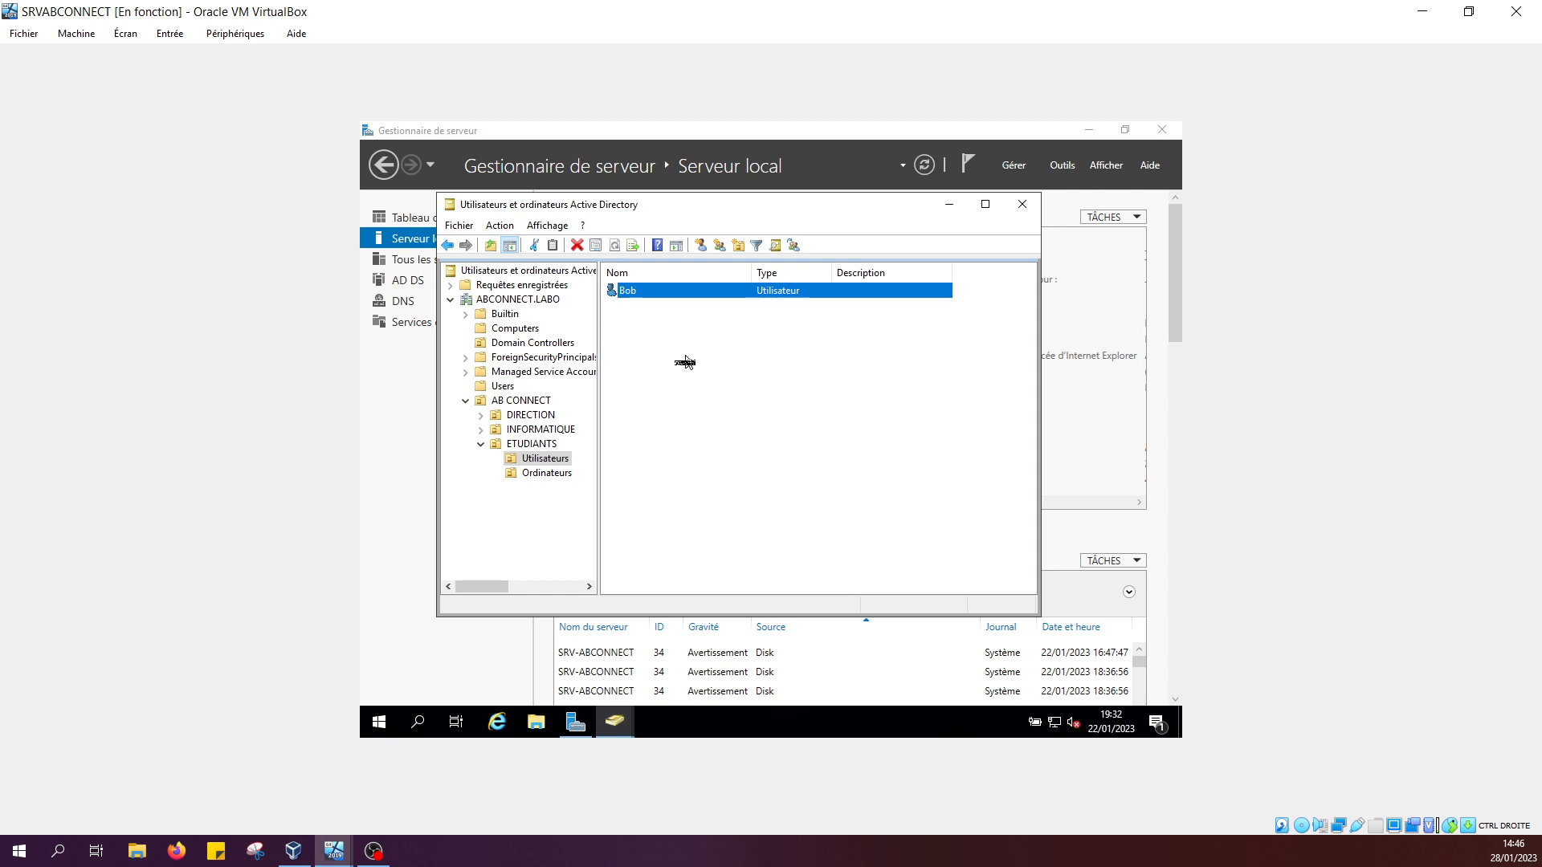
Open the new user's properties and examine the full names of the groups the account belongs to
double_click(675, 293)
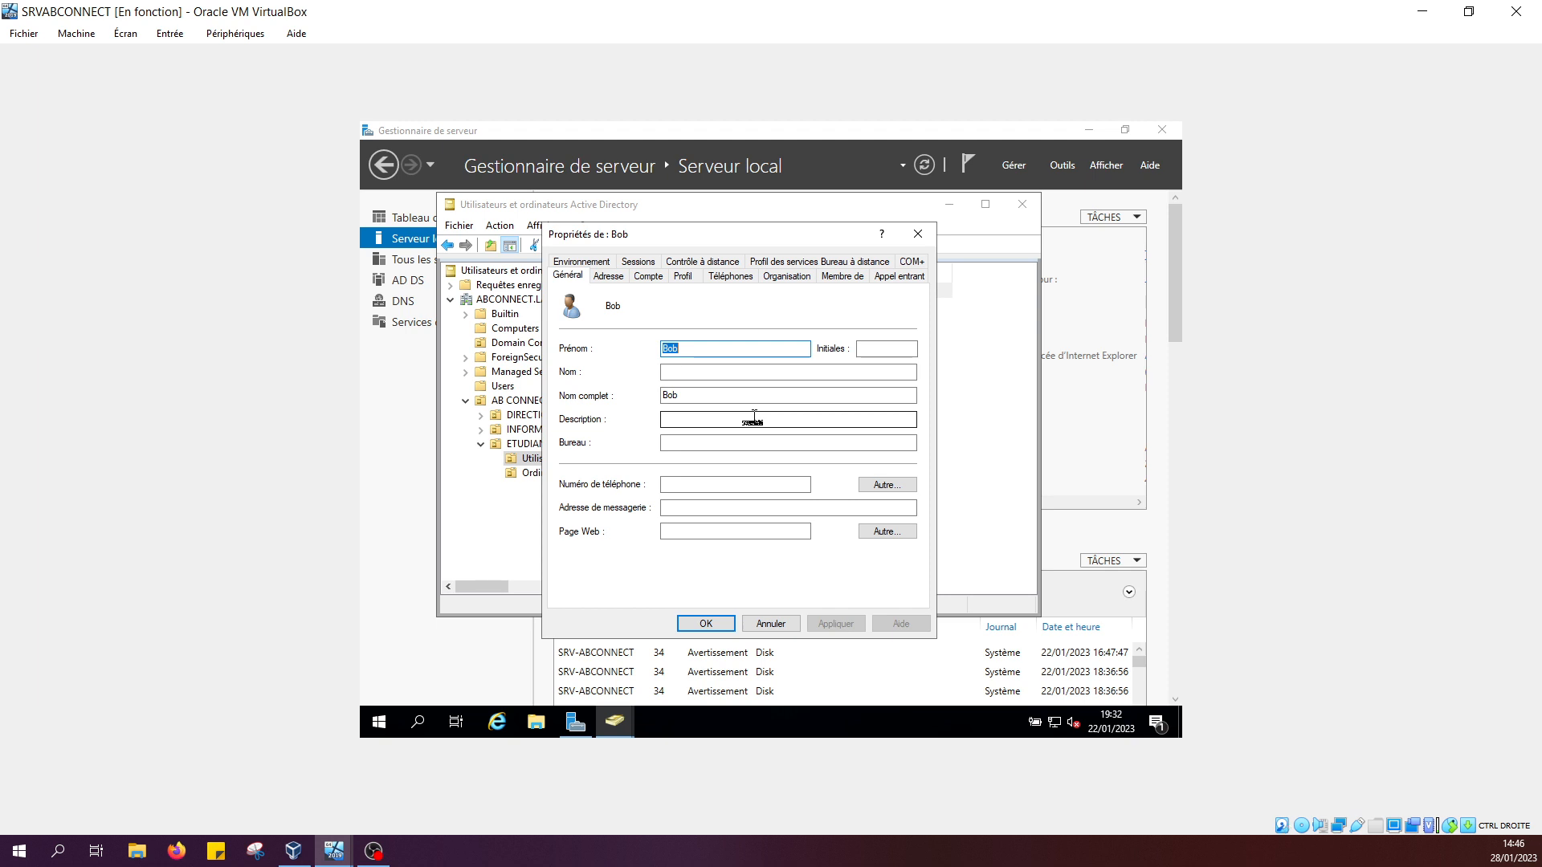
left_click(843, 275)
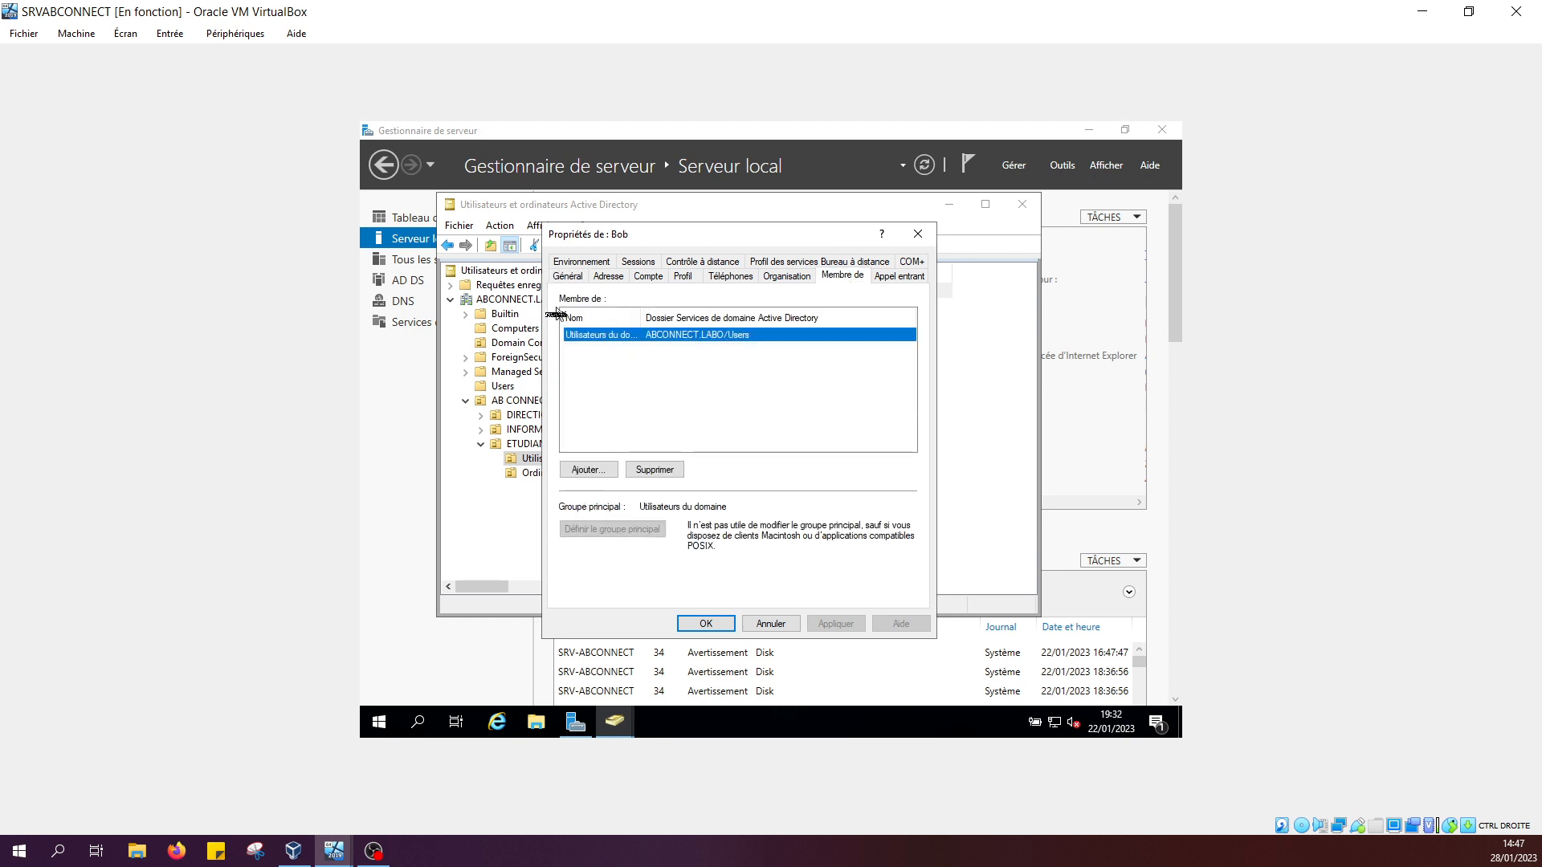
left_click_drag(641, 318, 738, 351)
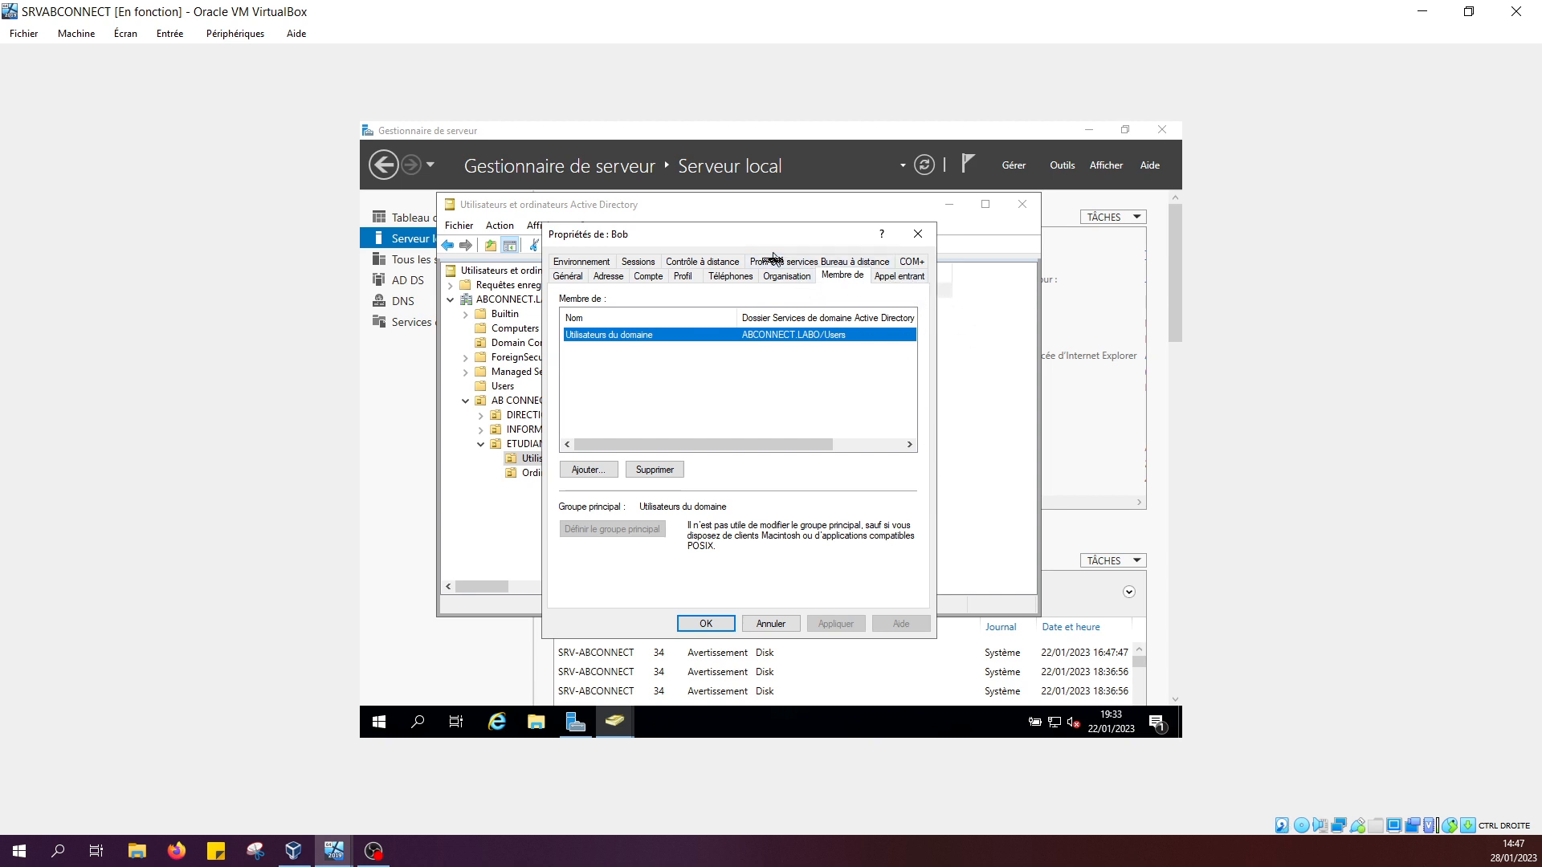
Set the user's job title (Fonction) to Directeur in the organization details
left_click(785, 275)
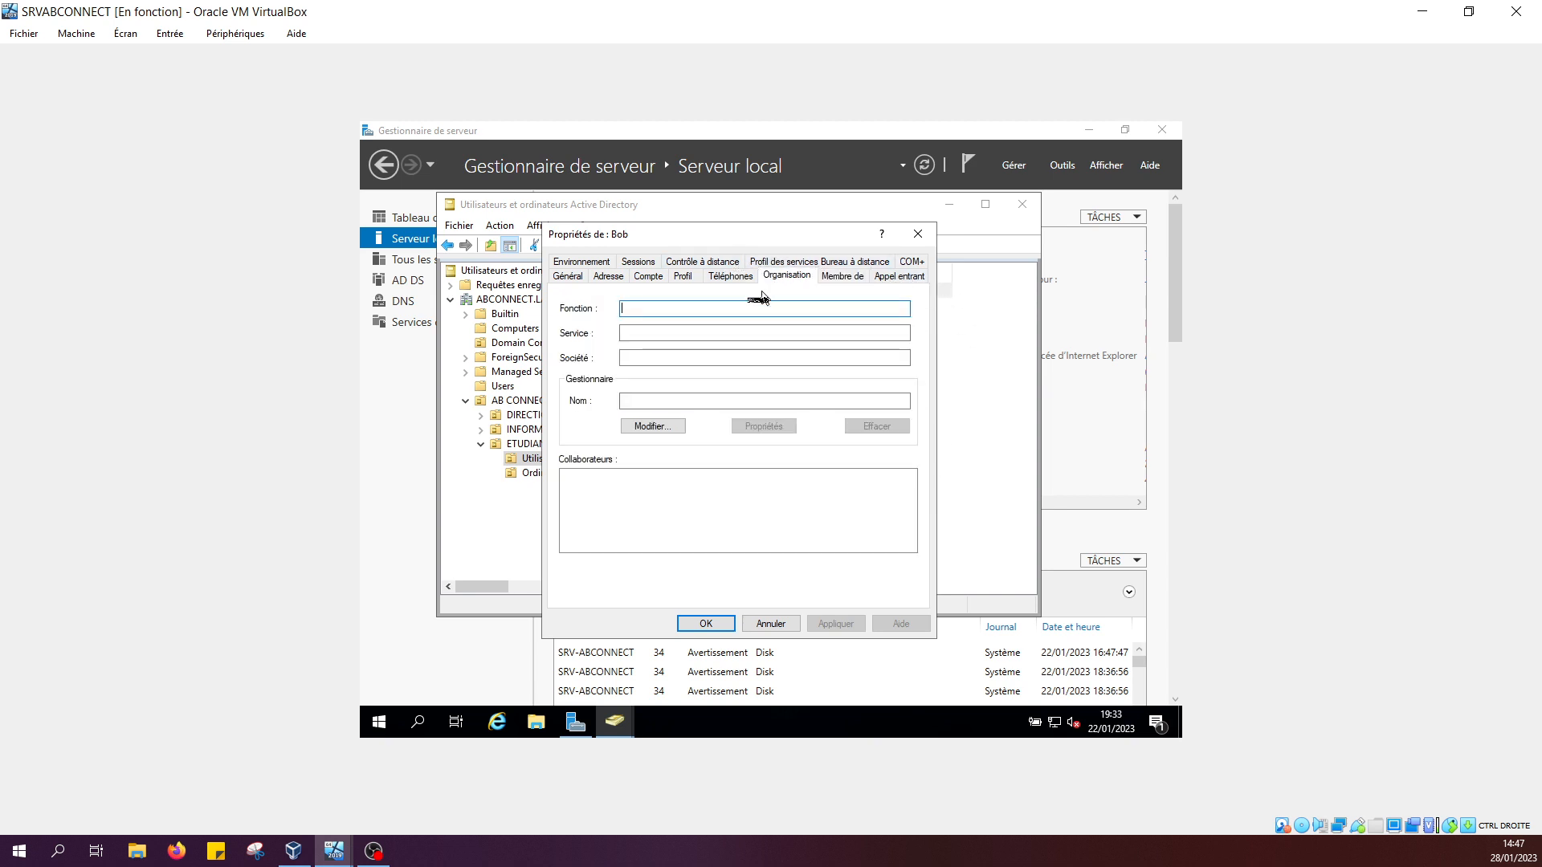
left_click(638, 307)
type("Directi")
type("on")
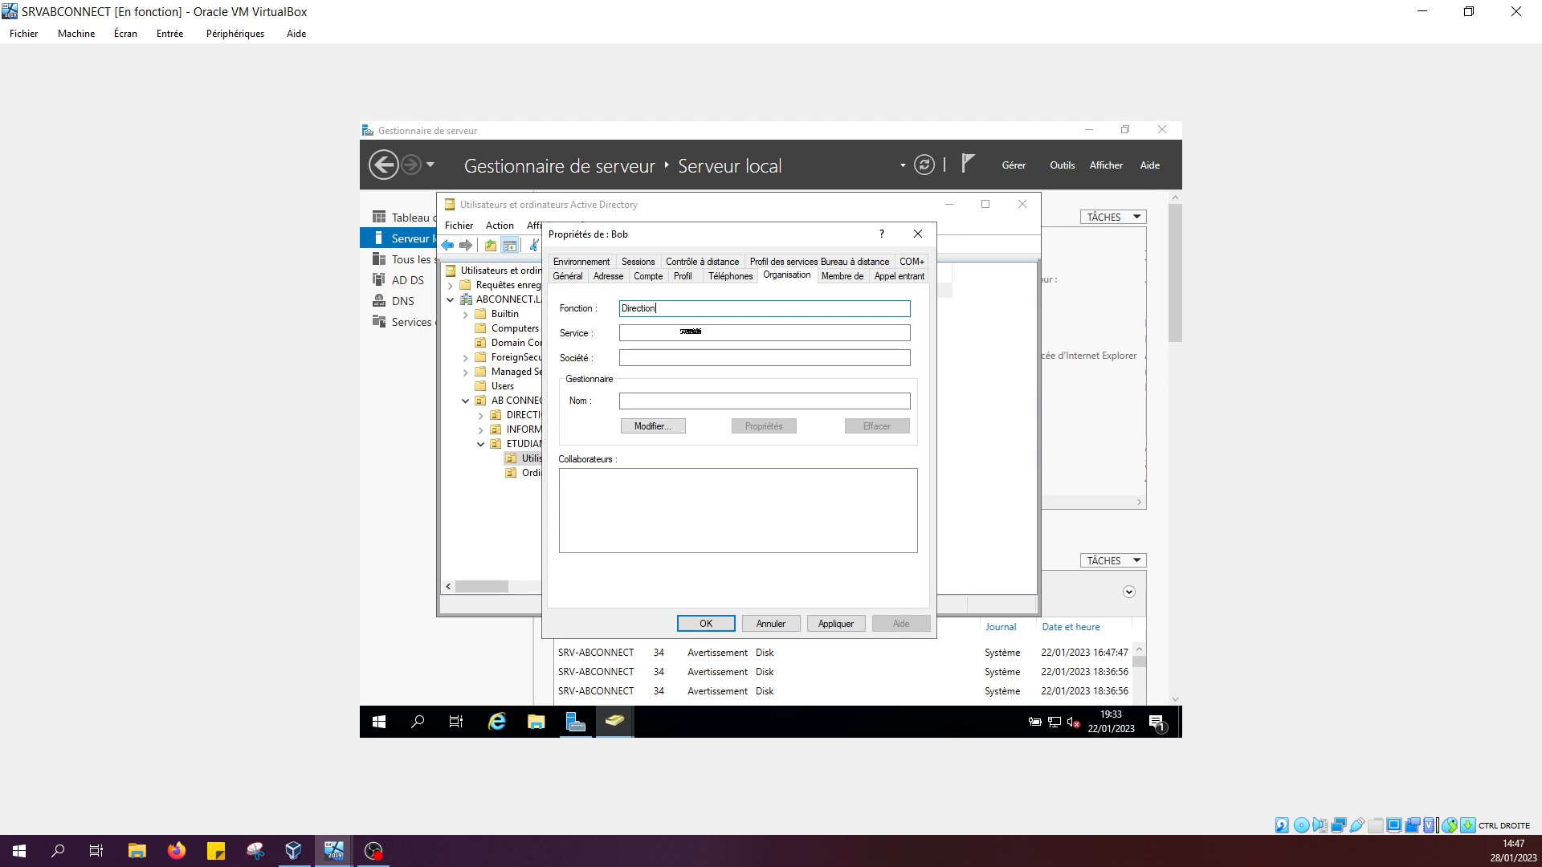
key("BackSpace")
key("BackSpace")
type("eur")
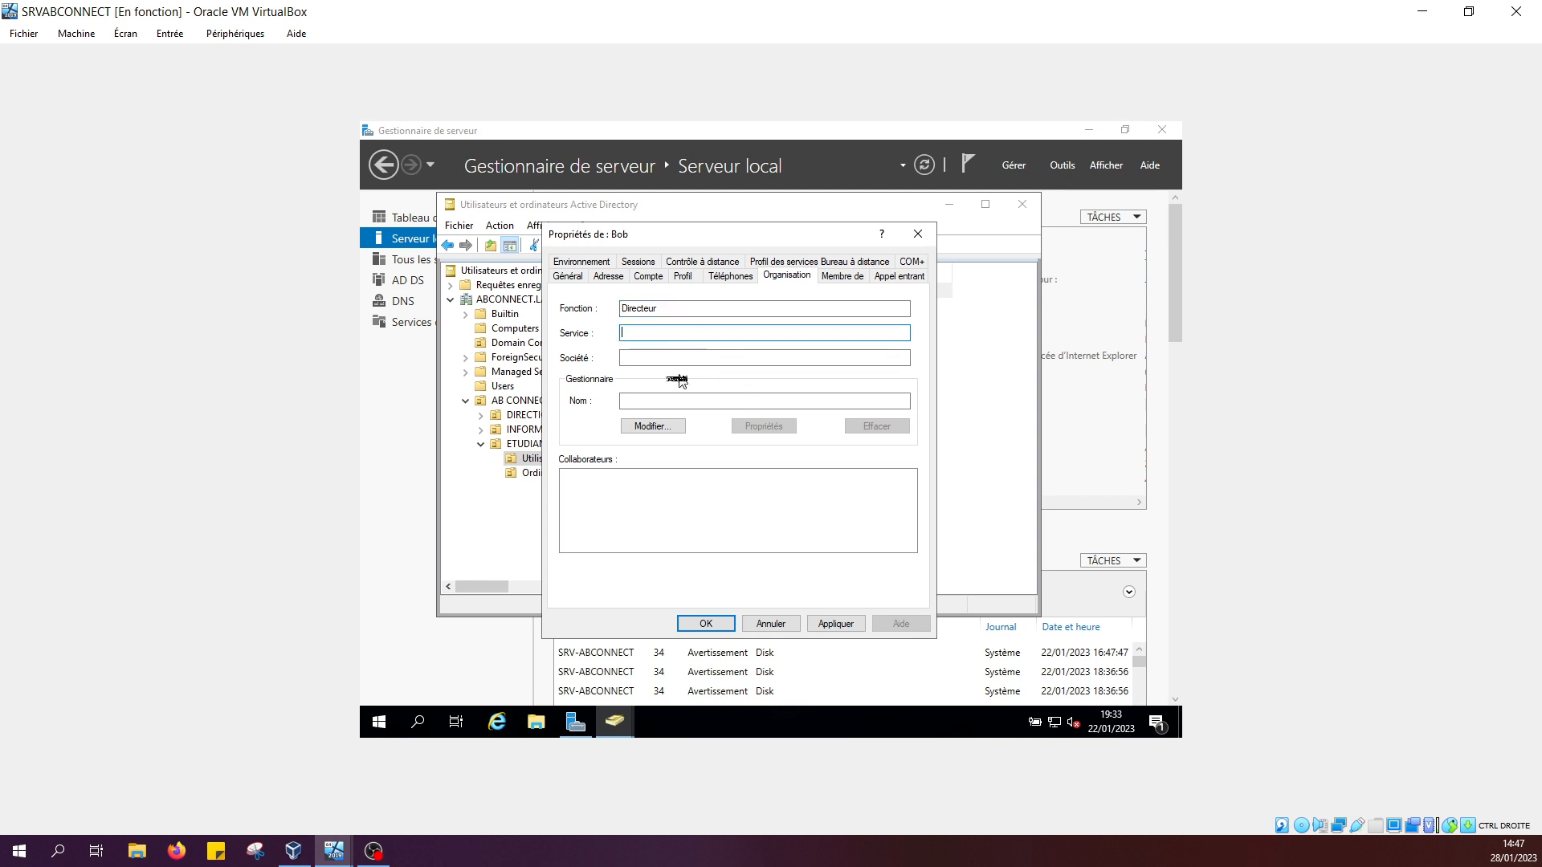
Set the user's company to AB CONNECT and the department (Service) to Direction, and apply the organization details
left_click(671, 358)
type("A")
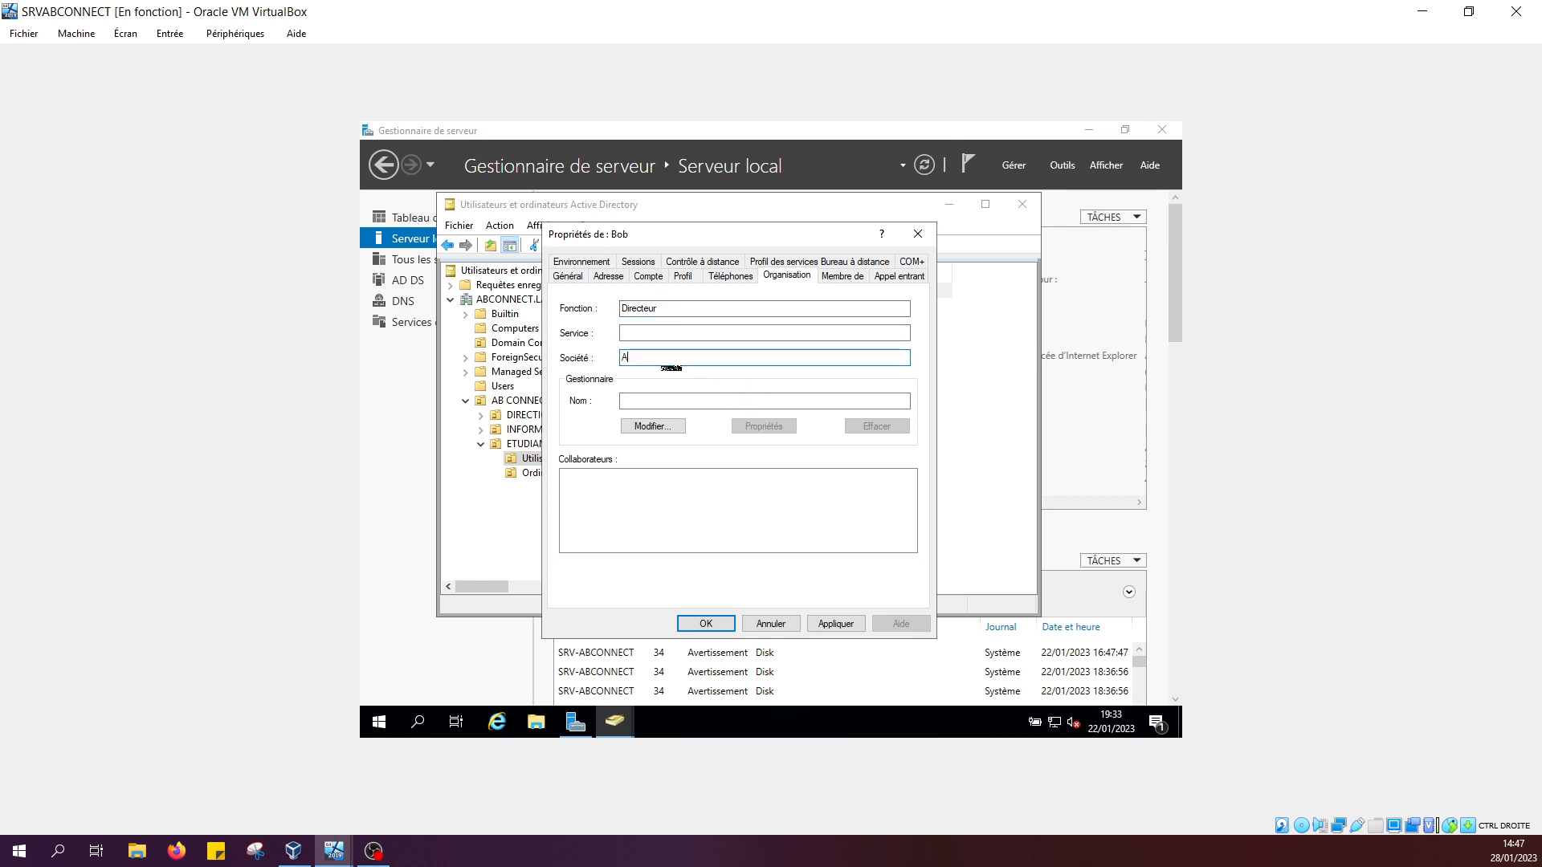
type("B CONNECT")
left_click(688, 334)
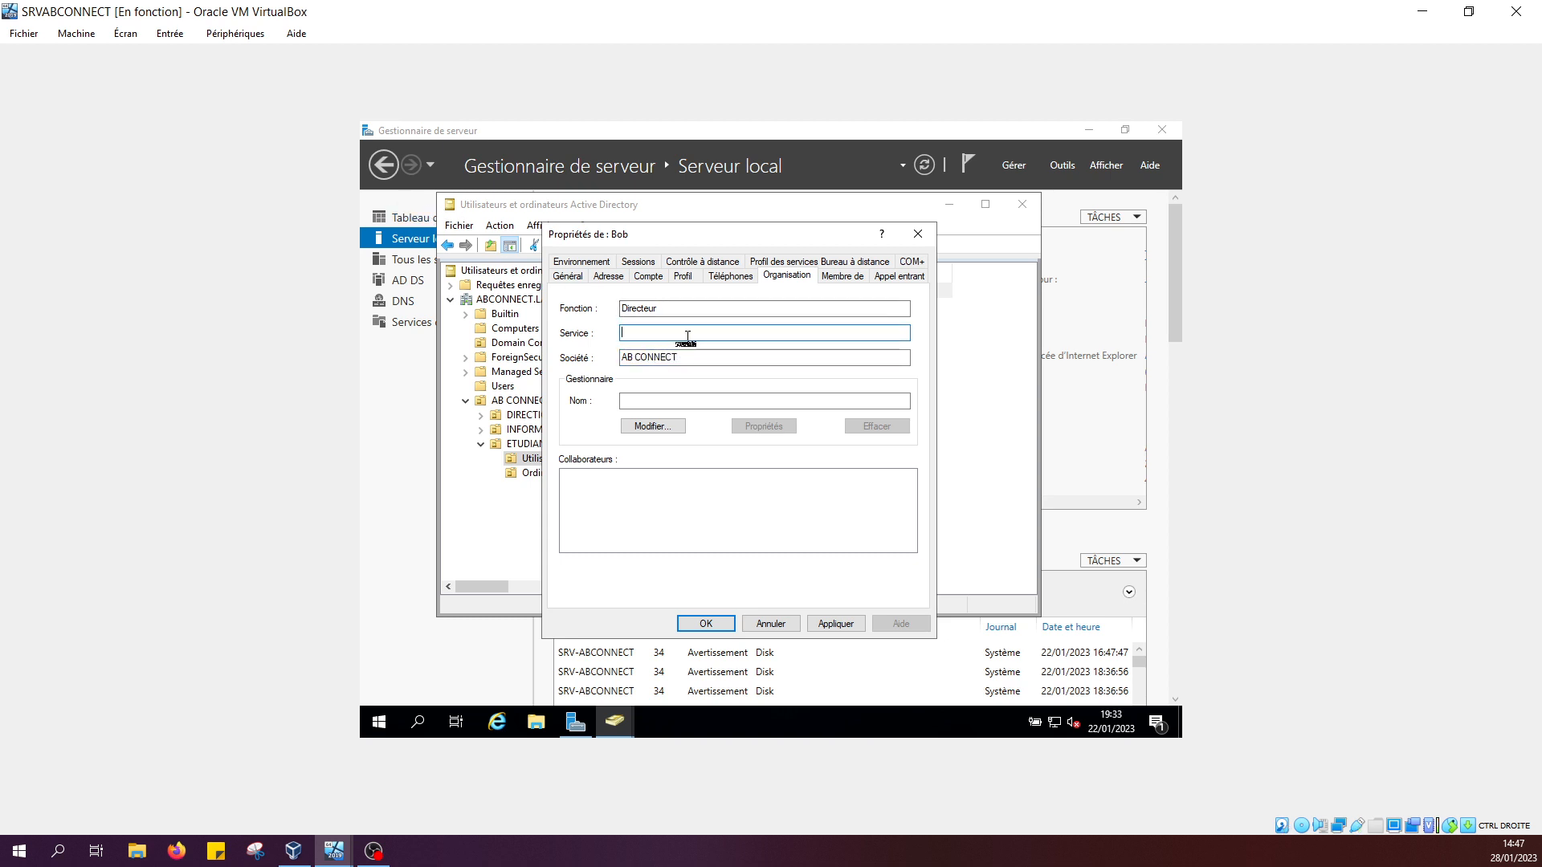
type("dIRECTI")
key("BackSpace")
key("BackSpace")
key("BackSpace")
key("BackSpace")
key("BackSpace")
key("BackSpace")
type("irection")
left_click(837, 625)
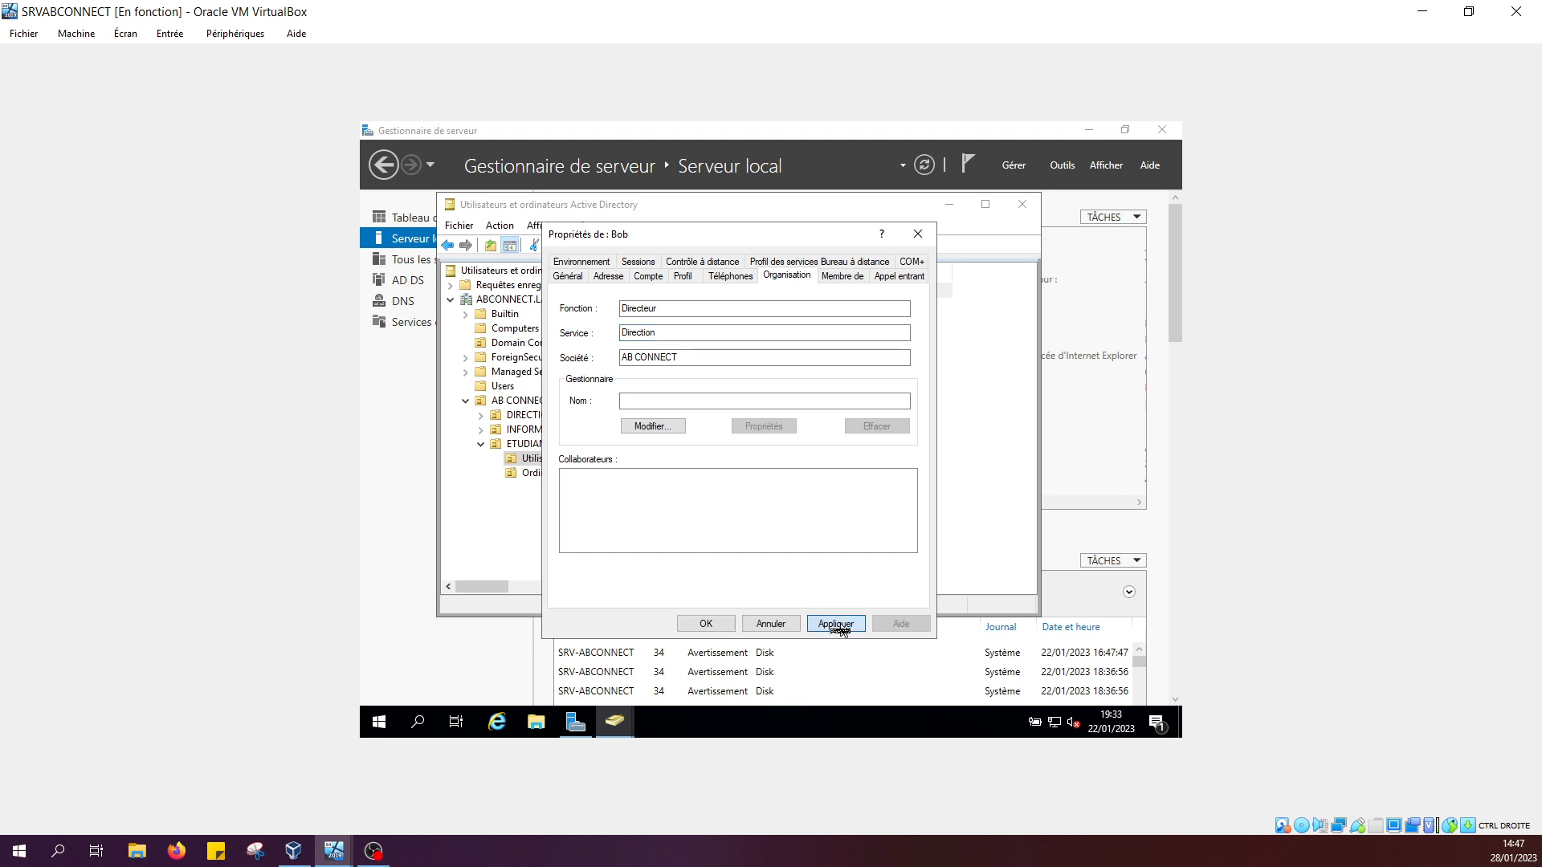
Set the user's general description to Directeur, apply it and close the properties
left_click(640, 278)
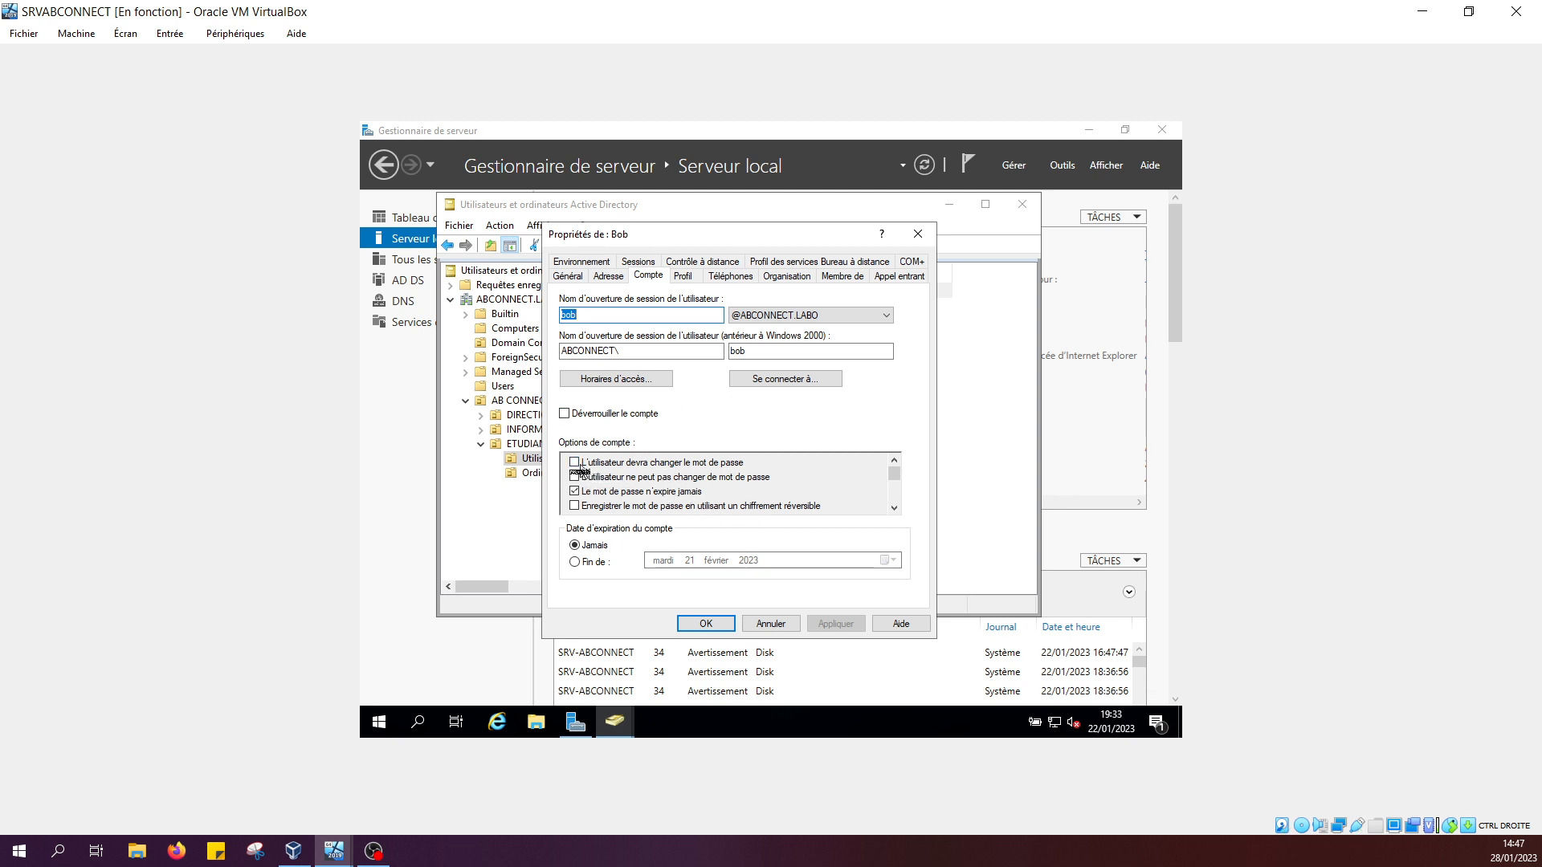
left_click(575, 278)
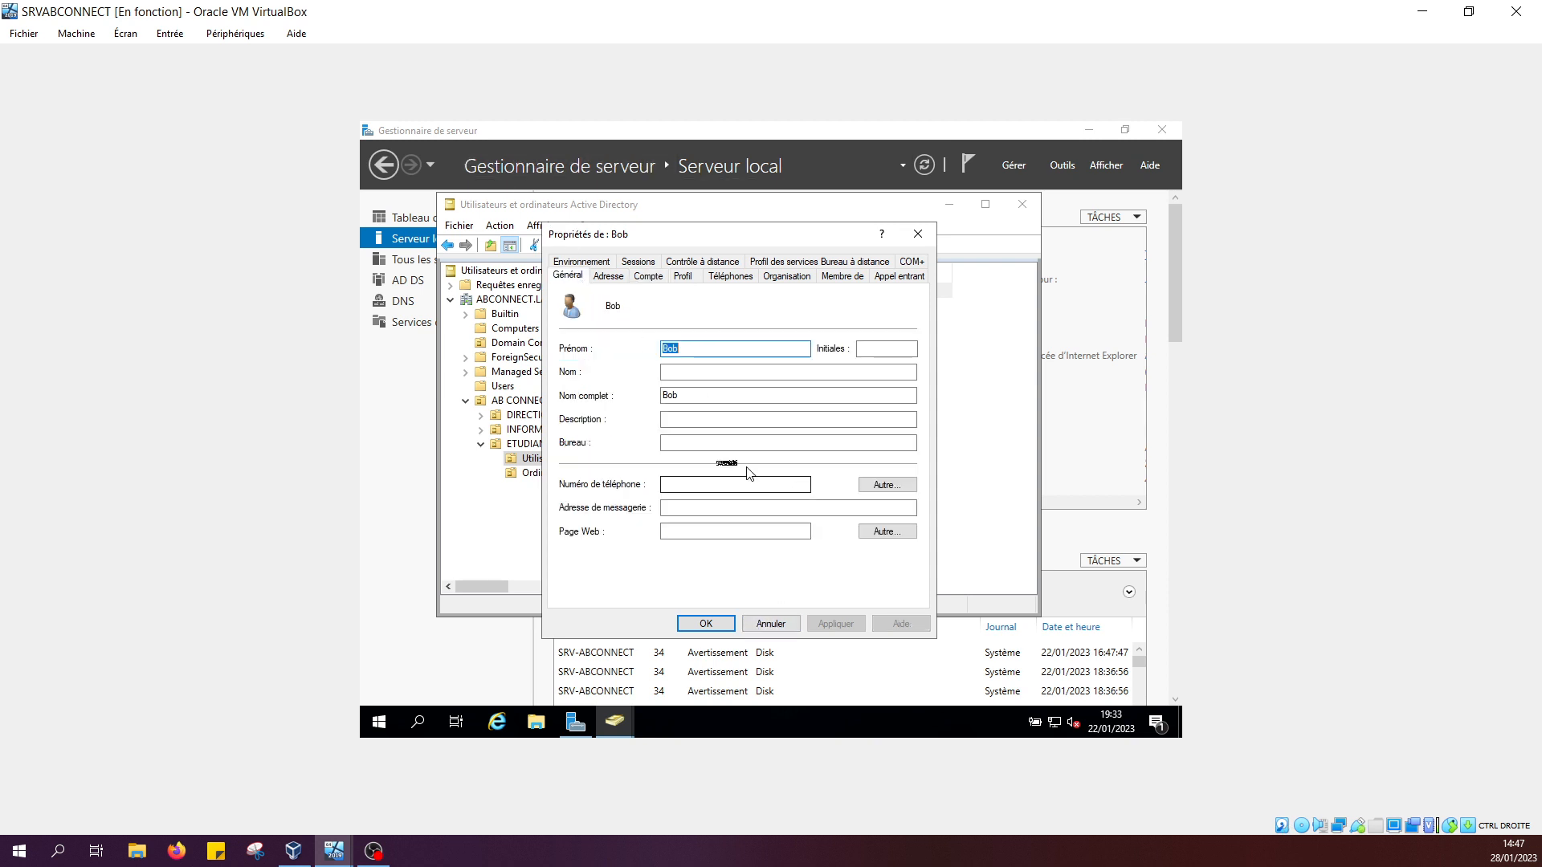
left_click(681, 420)
type("D")
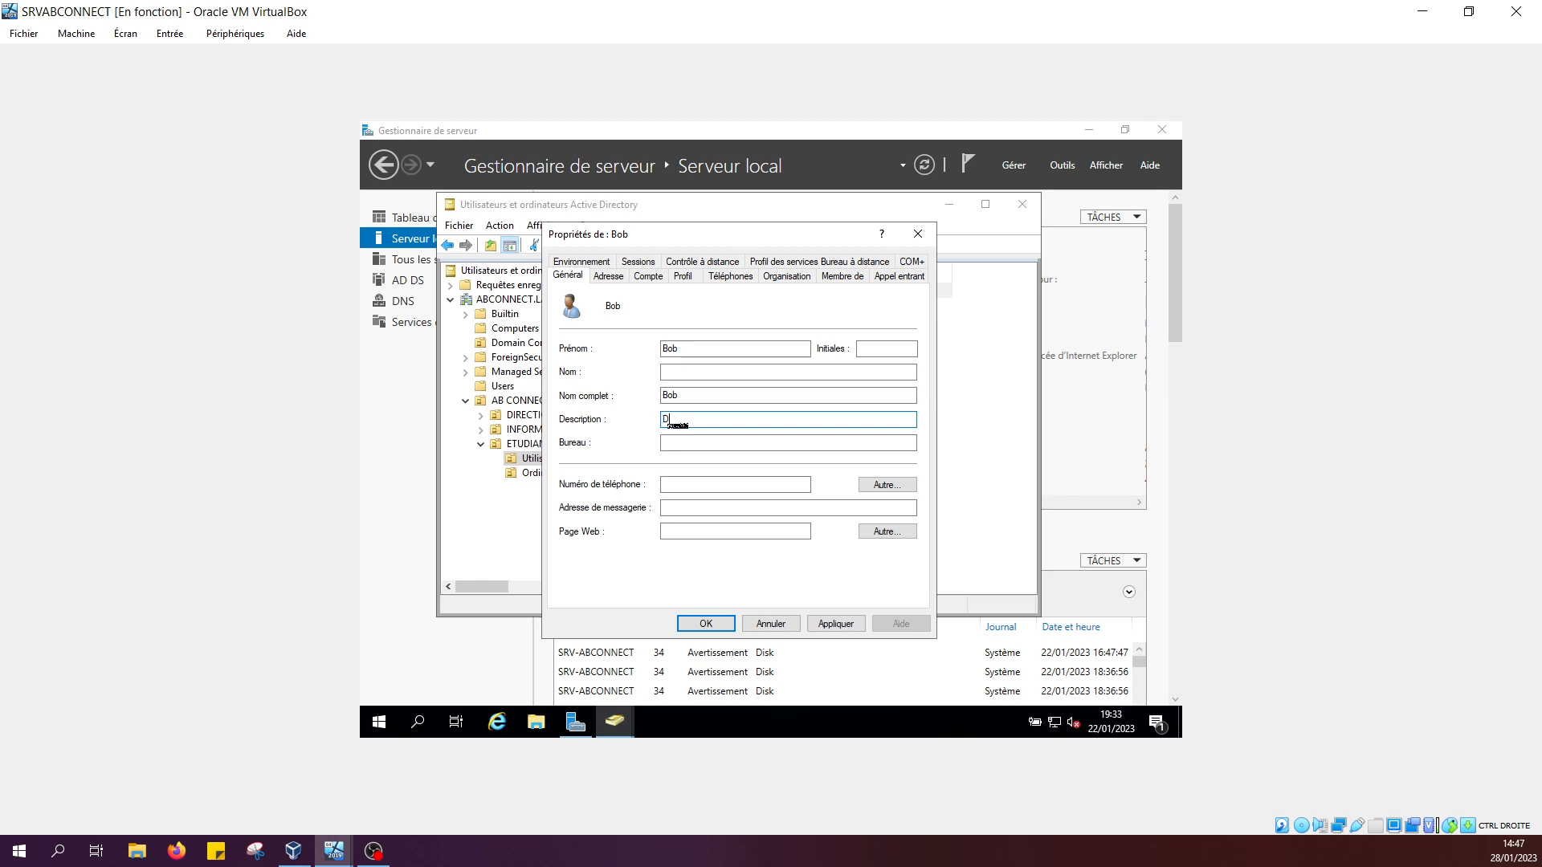
type("ireceur")
left_click(840, 628)
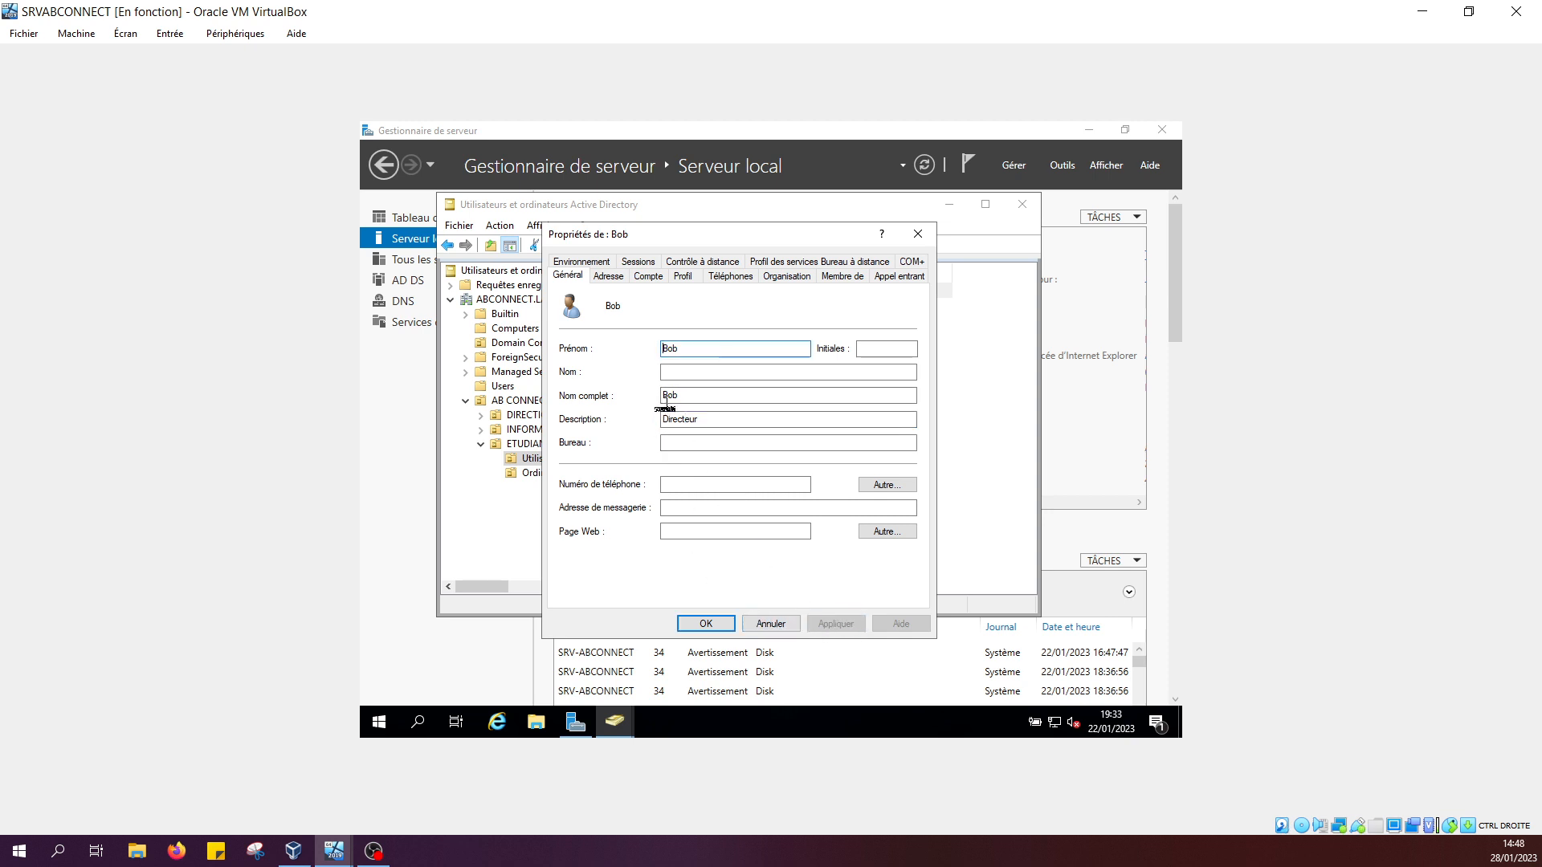
left_click(706, 624)
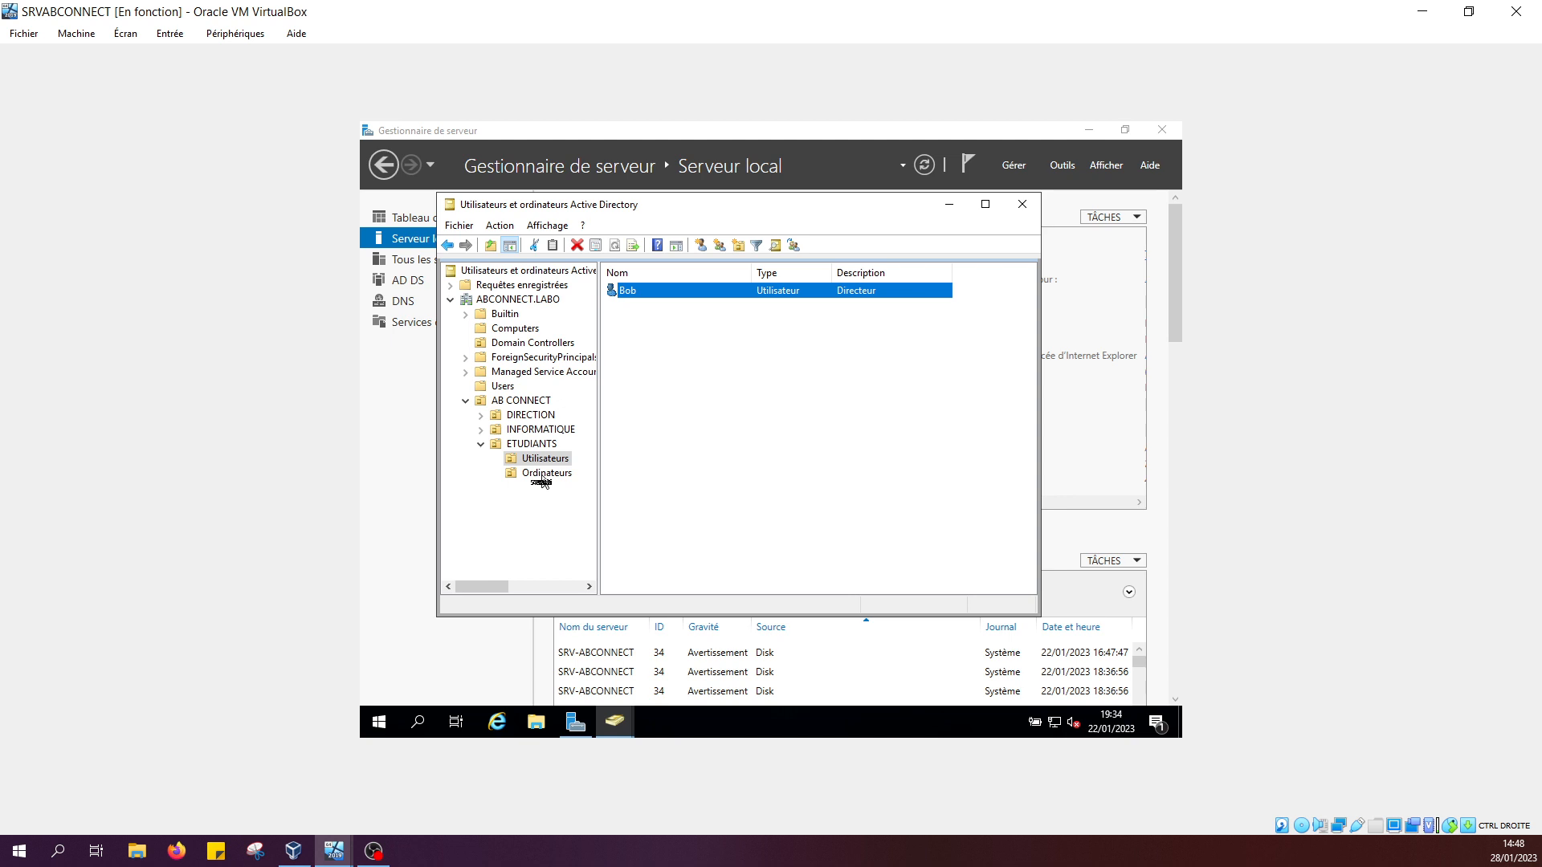
Move the user account from the Utilisateurs unit of ETUDIANTS to the Utilisateurs unit of DIRECTION
left_click(481, 418)
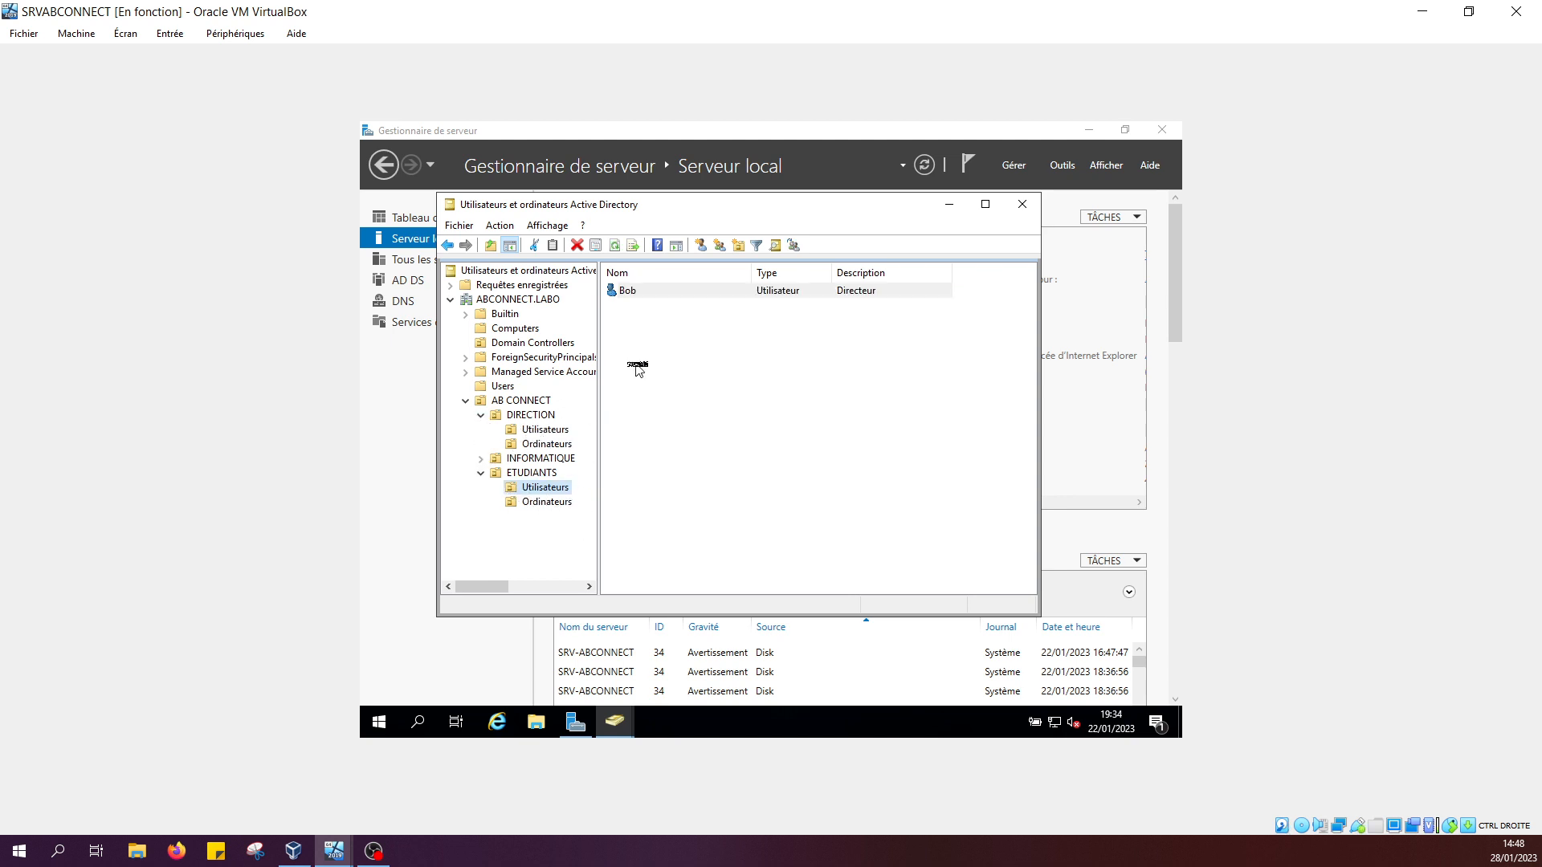
left_click(547, 430)
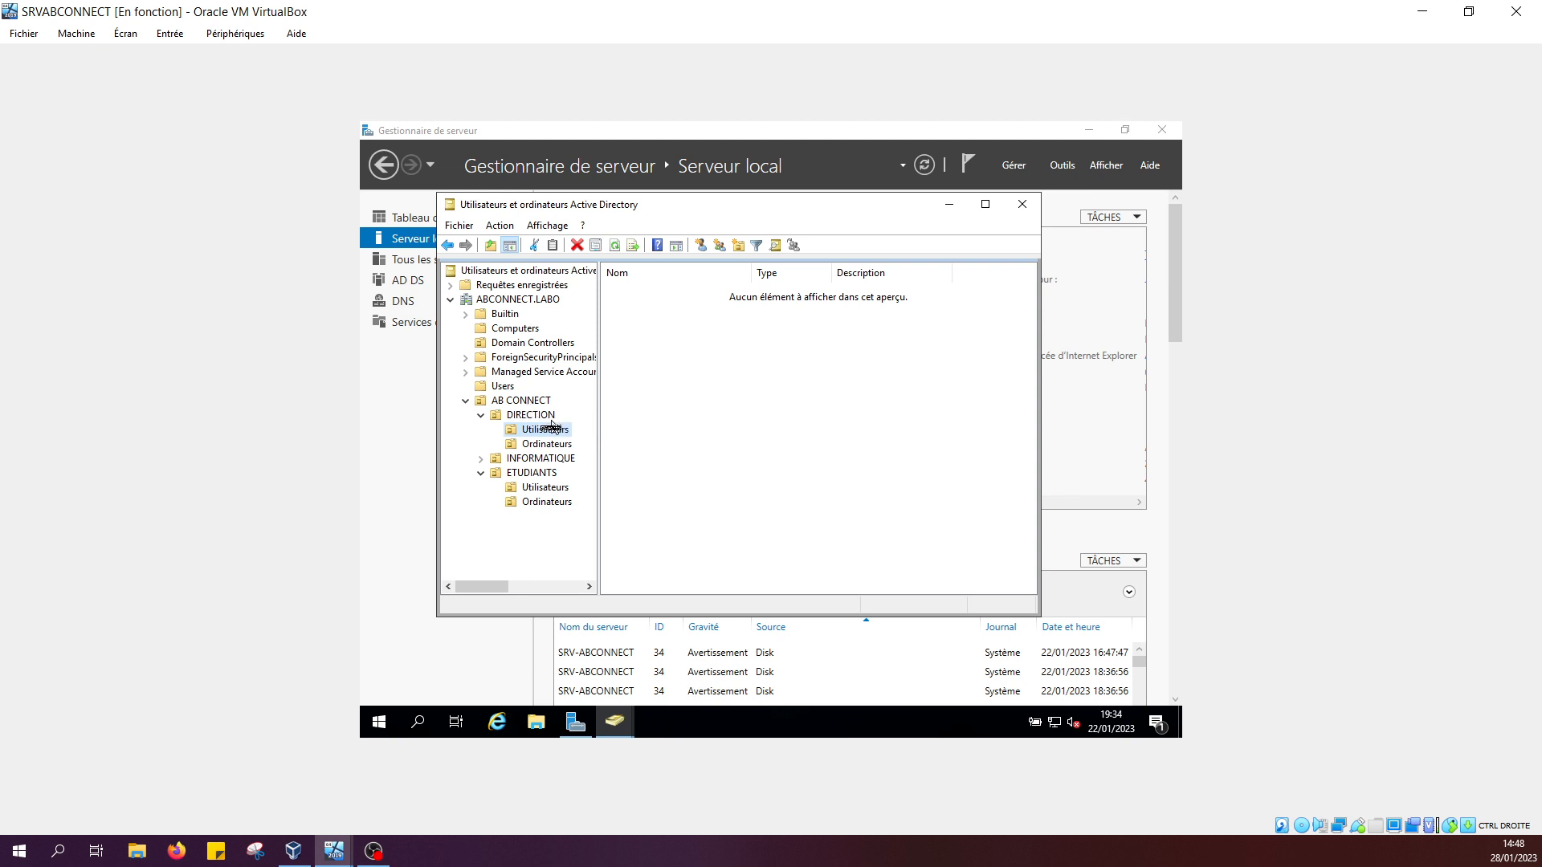
left_click(545, 488)
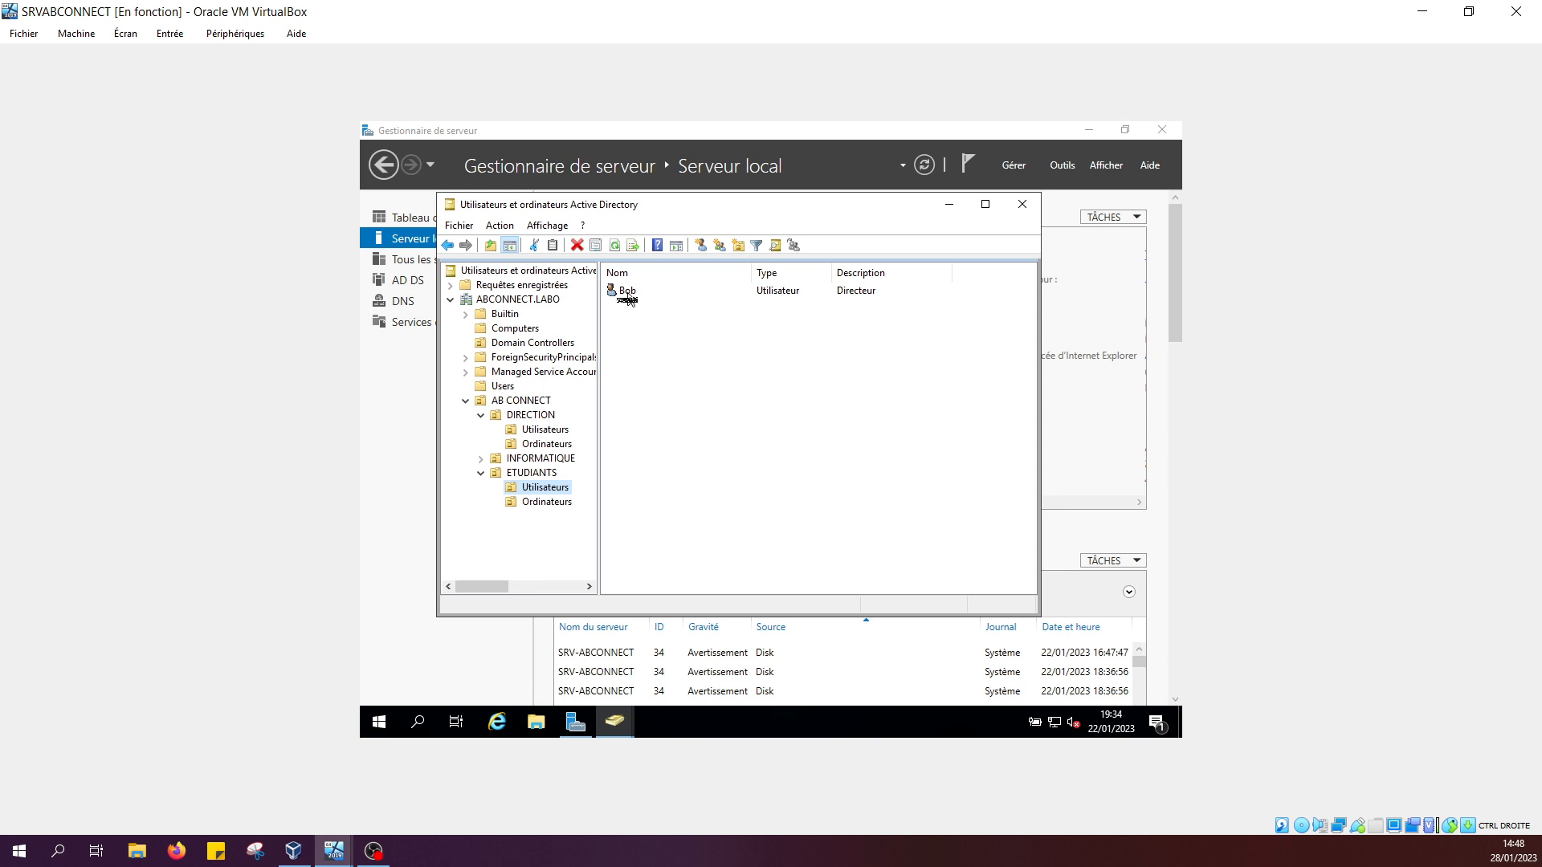
left_click_drag(666, 599, 519, 524)
left_click_drag(519, 523, 546, 437)
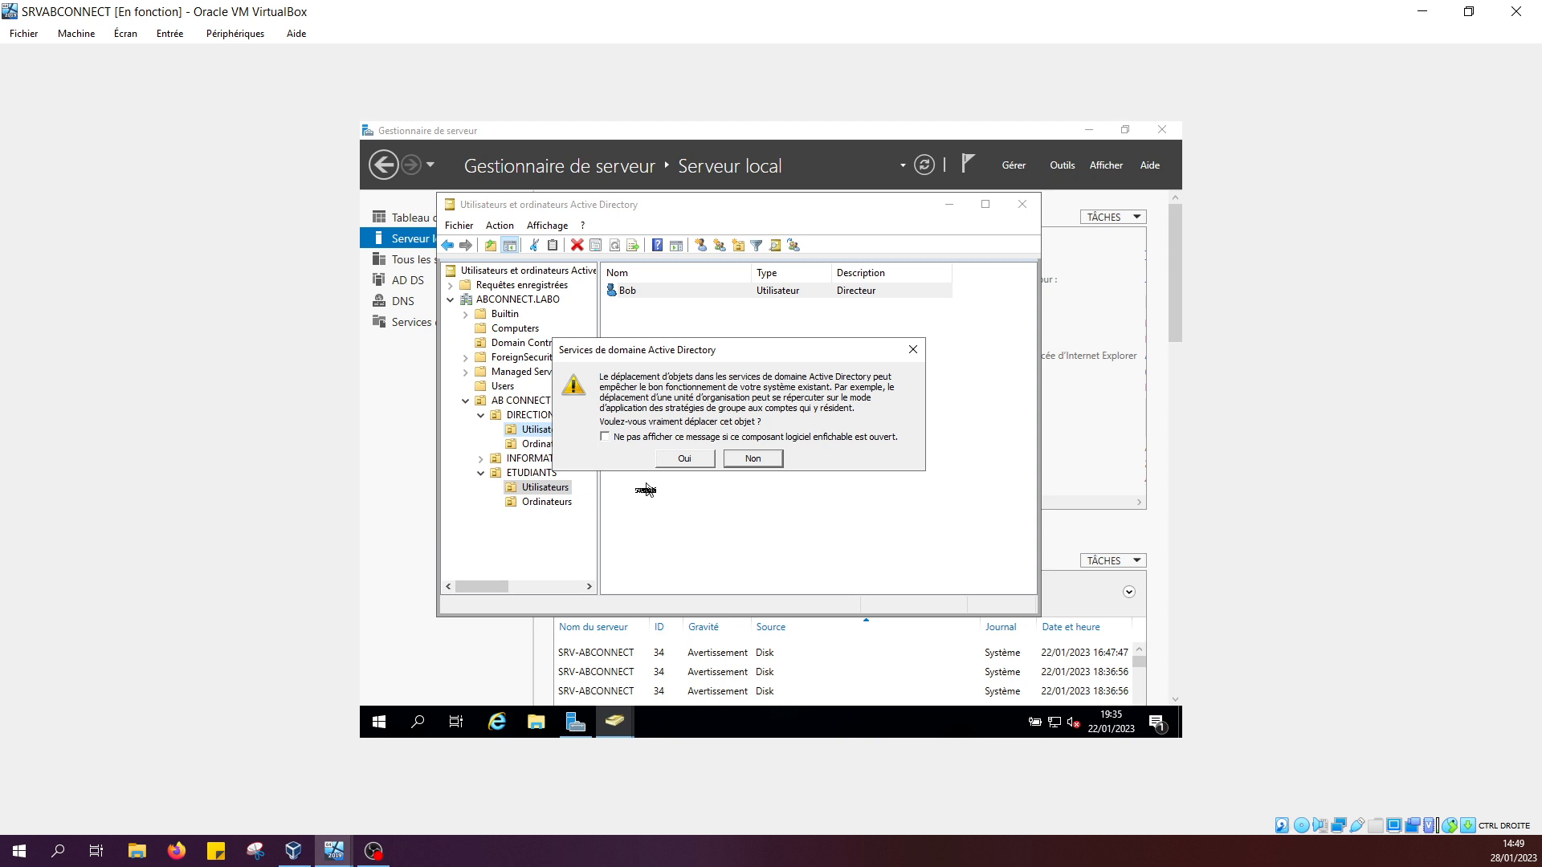
left_click(680, 458)
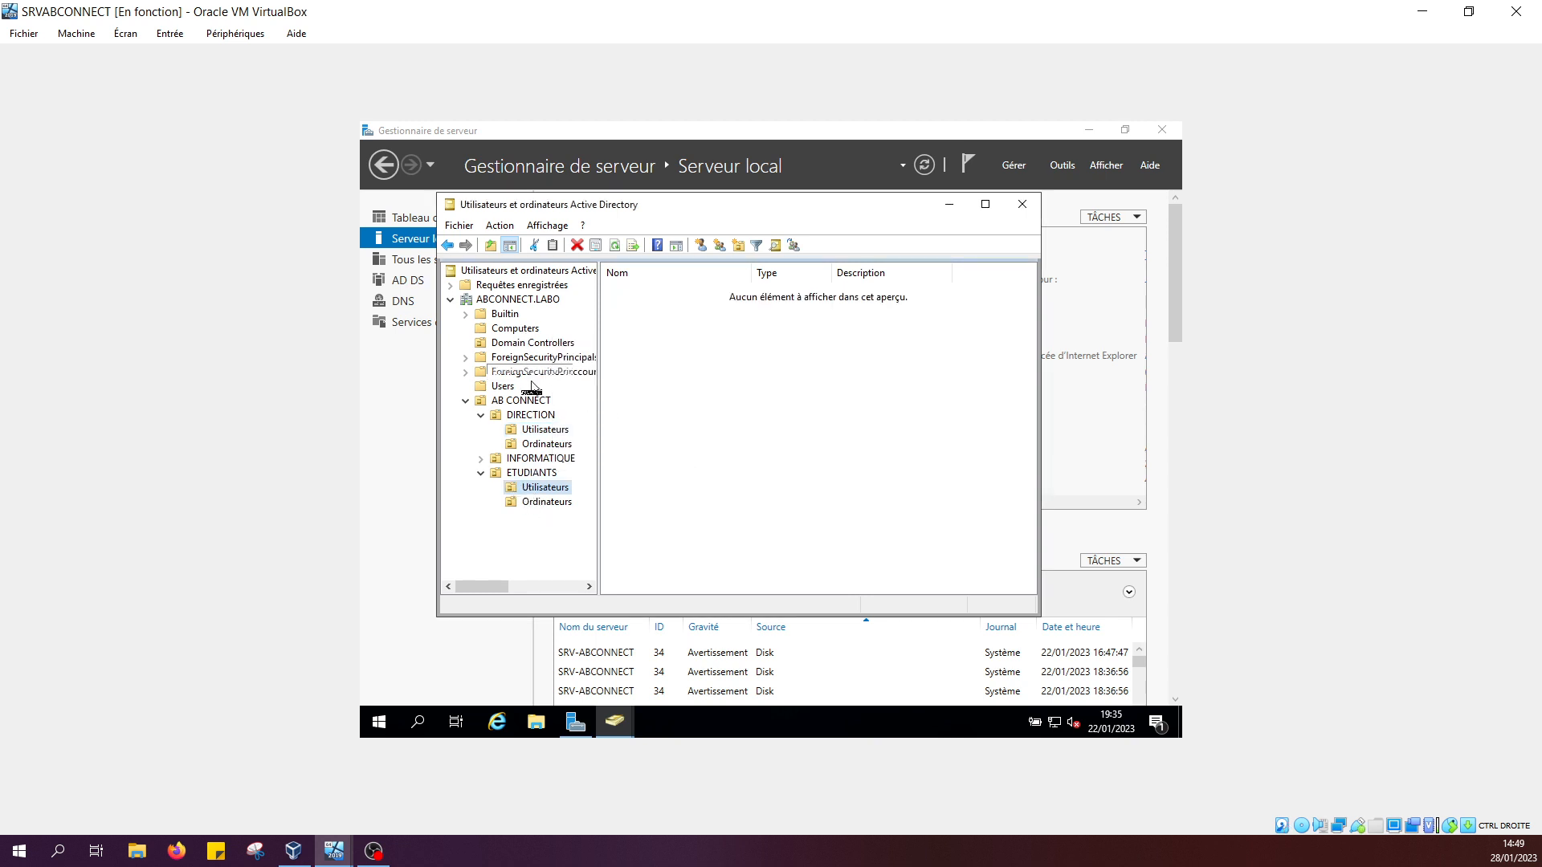
left_click(536, 432)
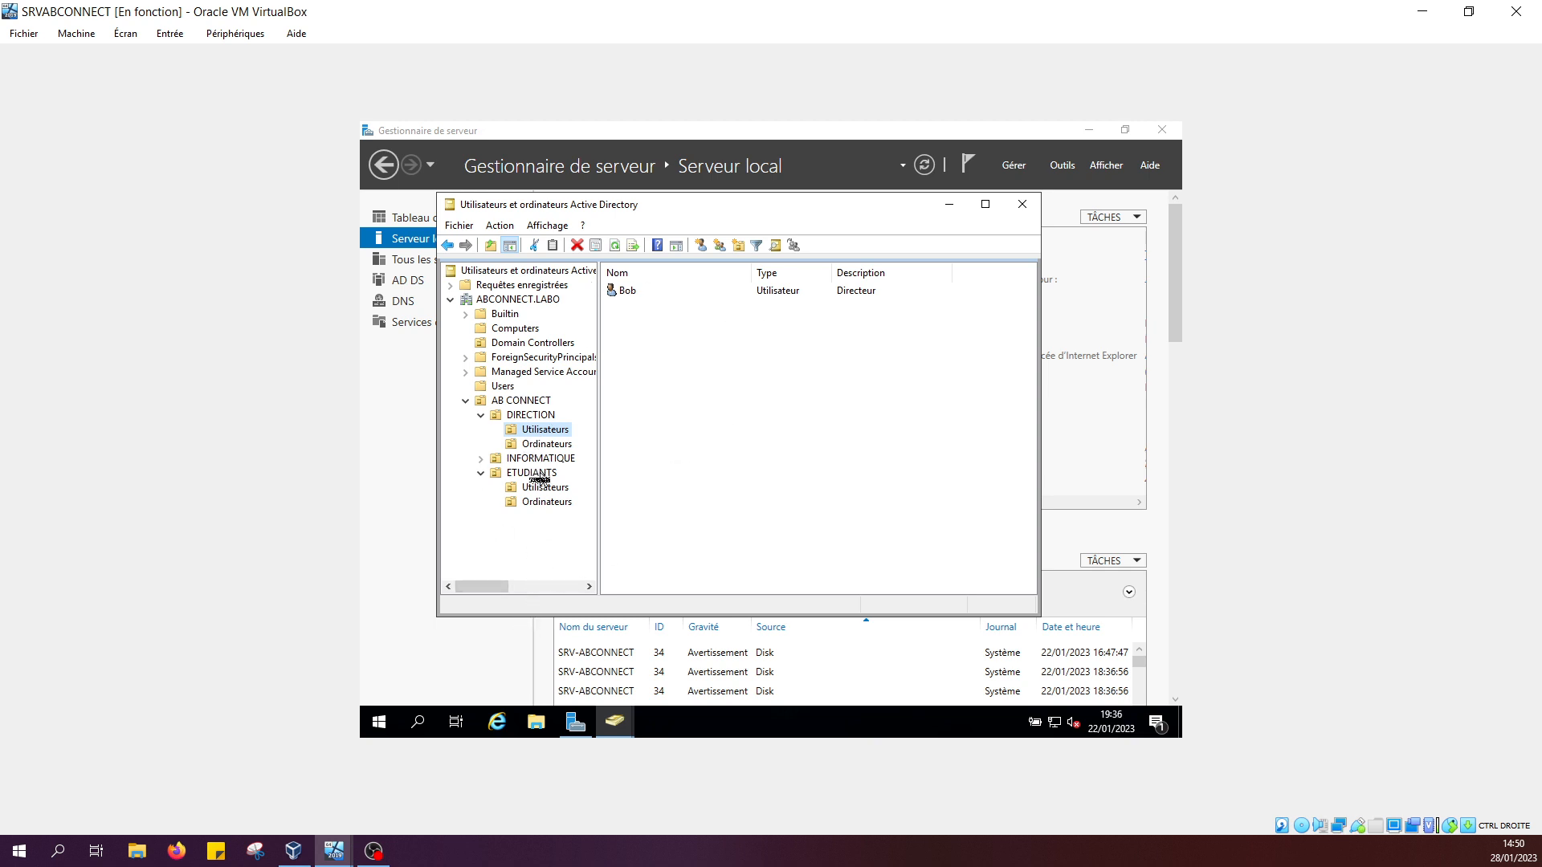
Start a new user in the Utlisateurs unit of INFORMATIQUE and enter the user's first name and logon name
left_click(480, 459)
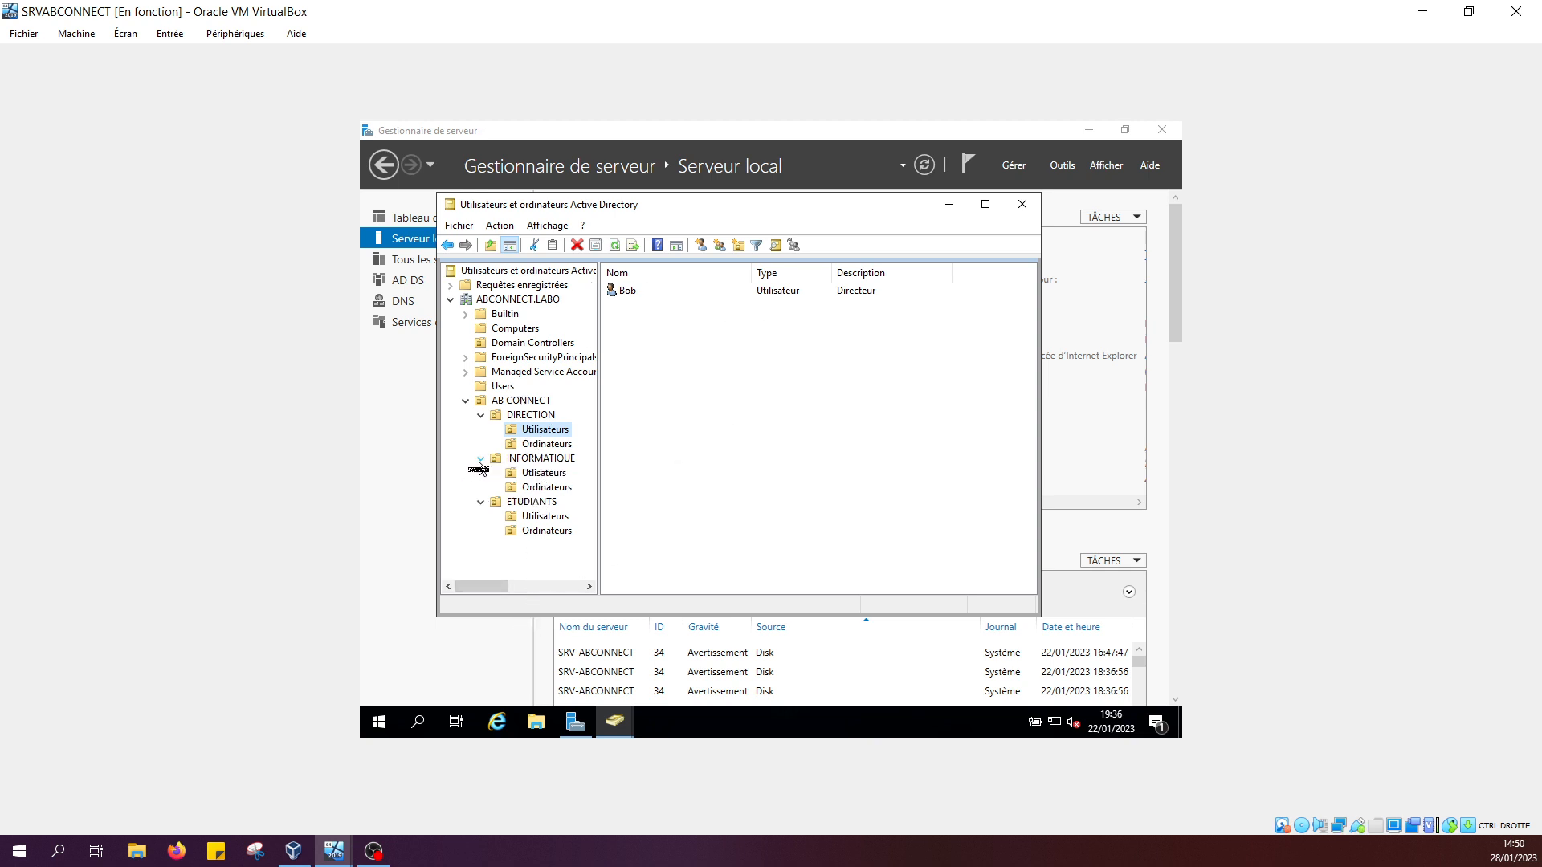
left_click(545, 476)
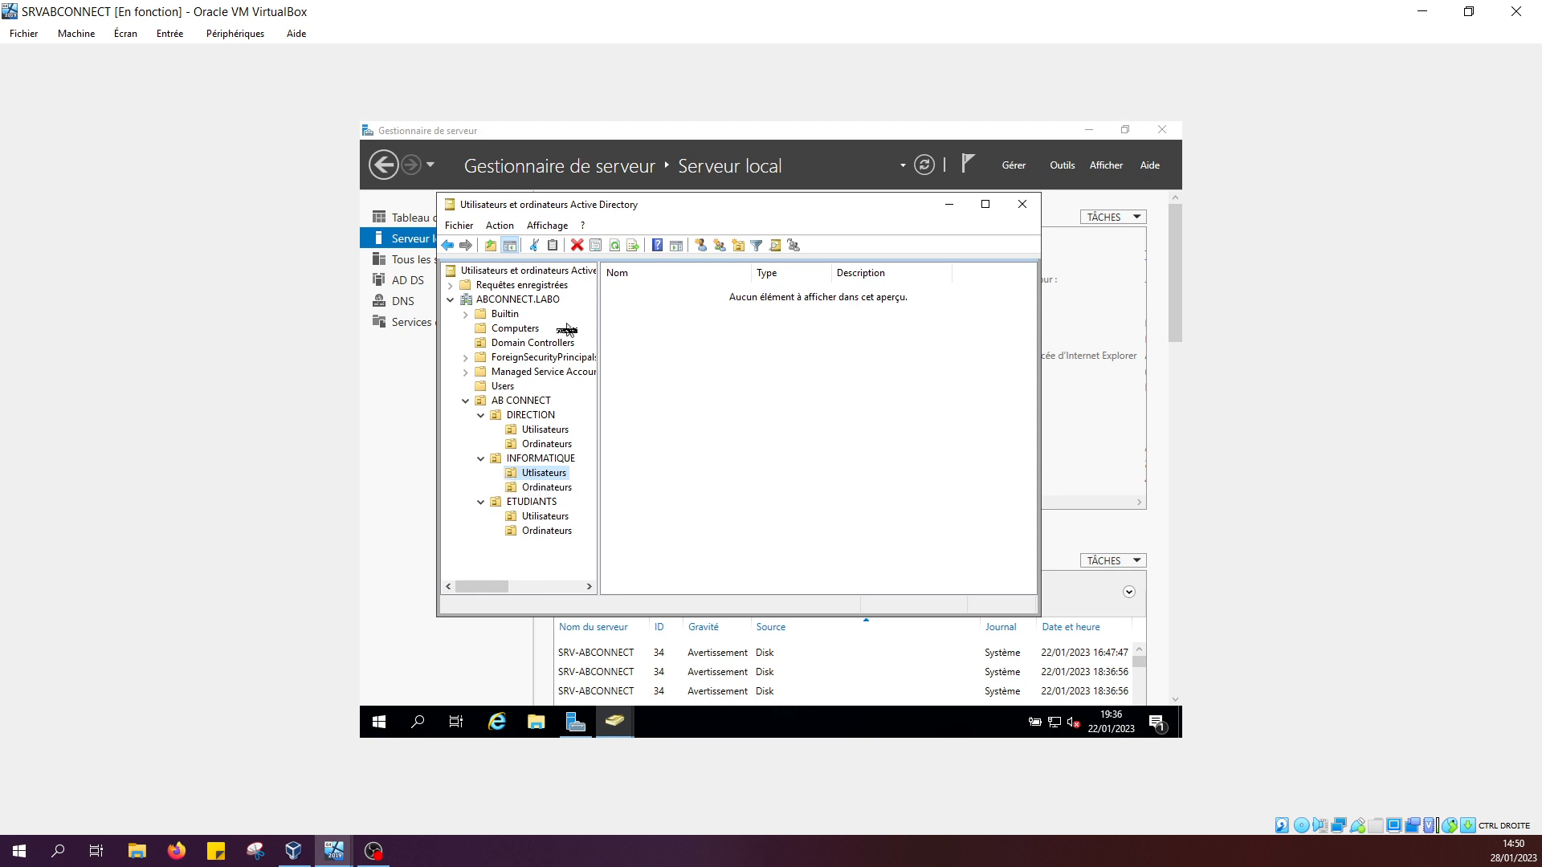
left_click(701, 245)
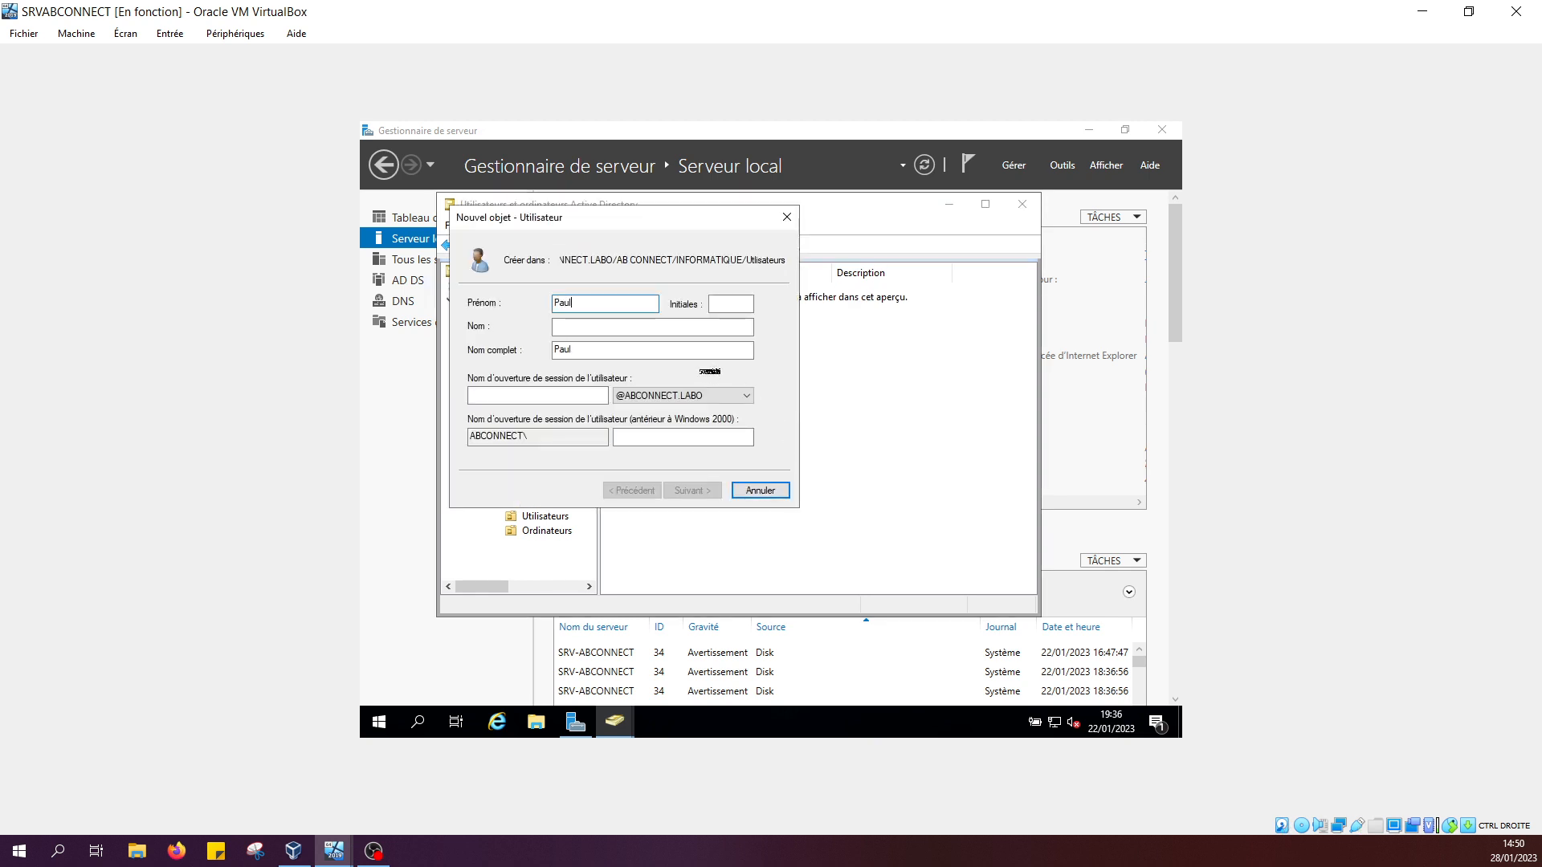
key("Tab")
key("Tab")
key("Tab")
key("Tab")
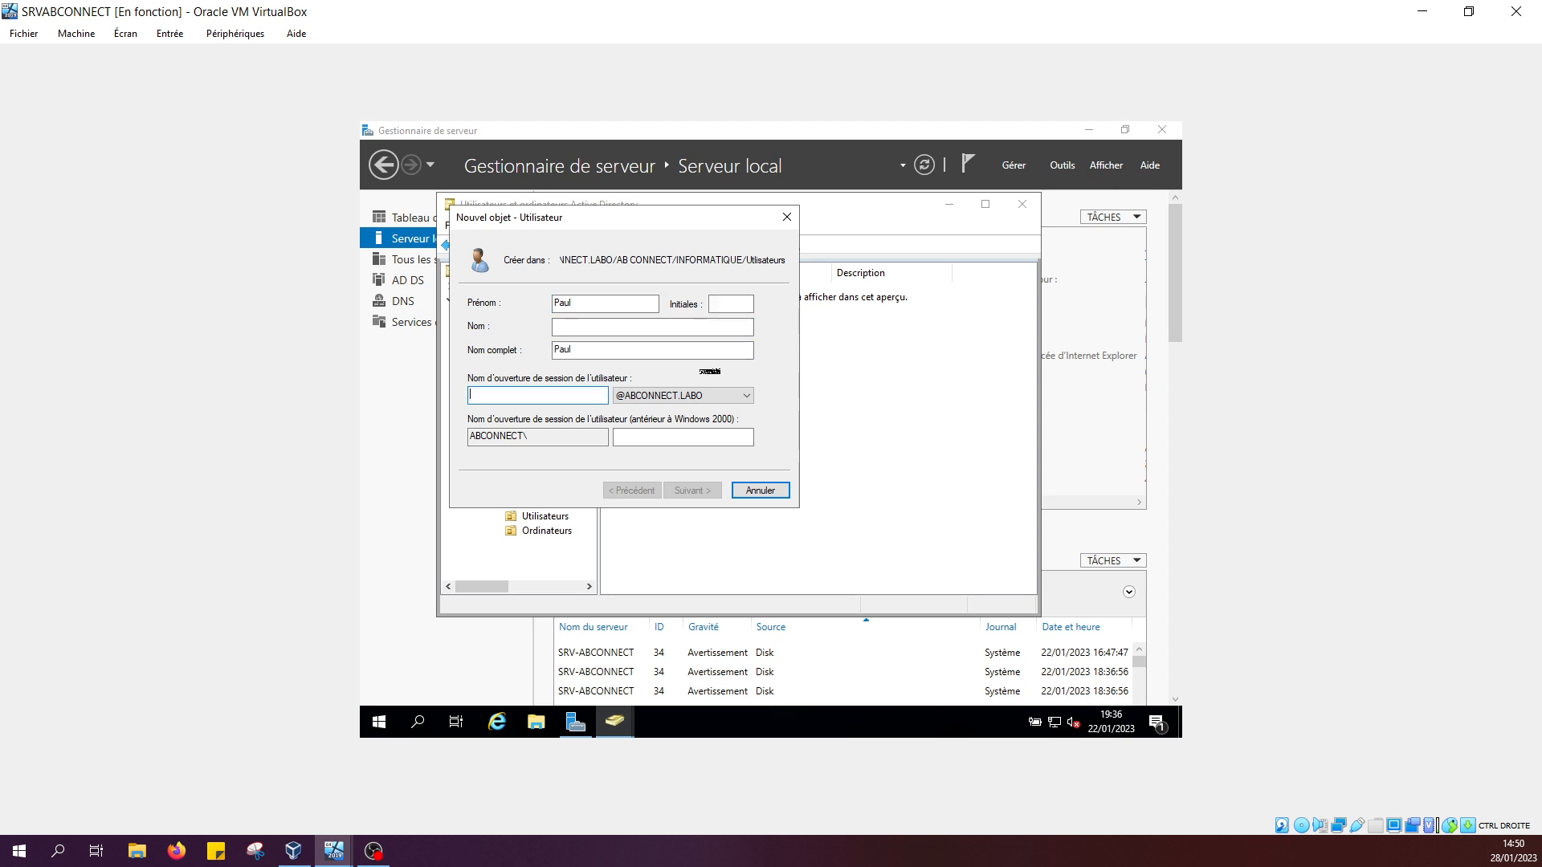
type("paul")
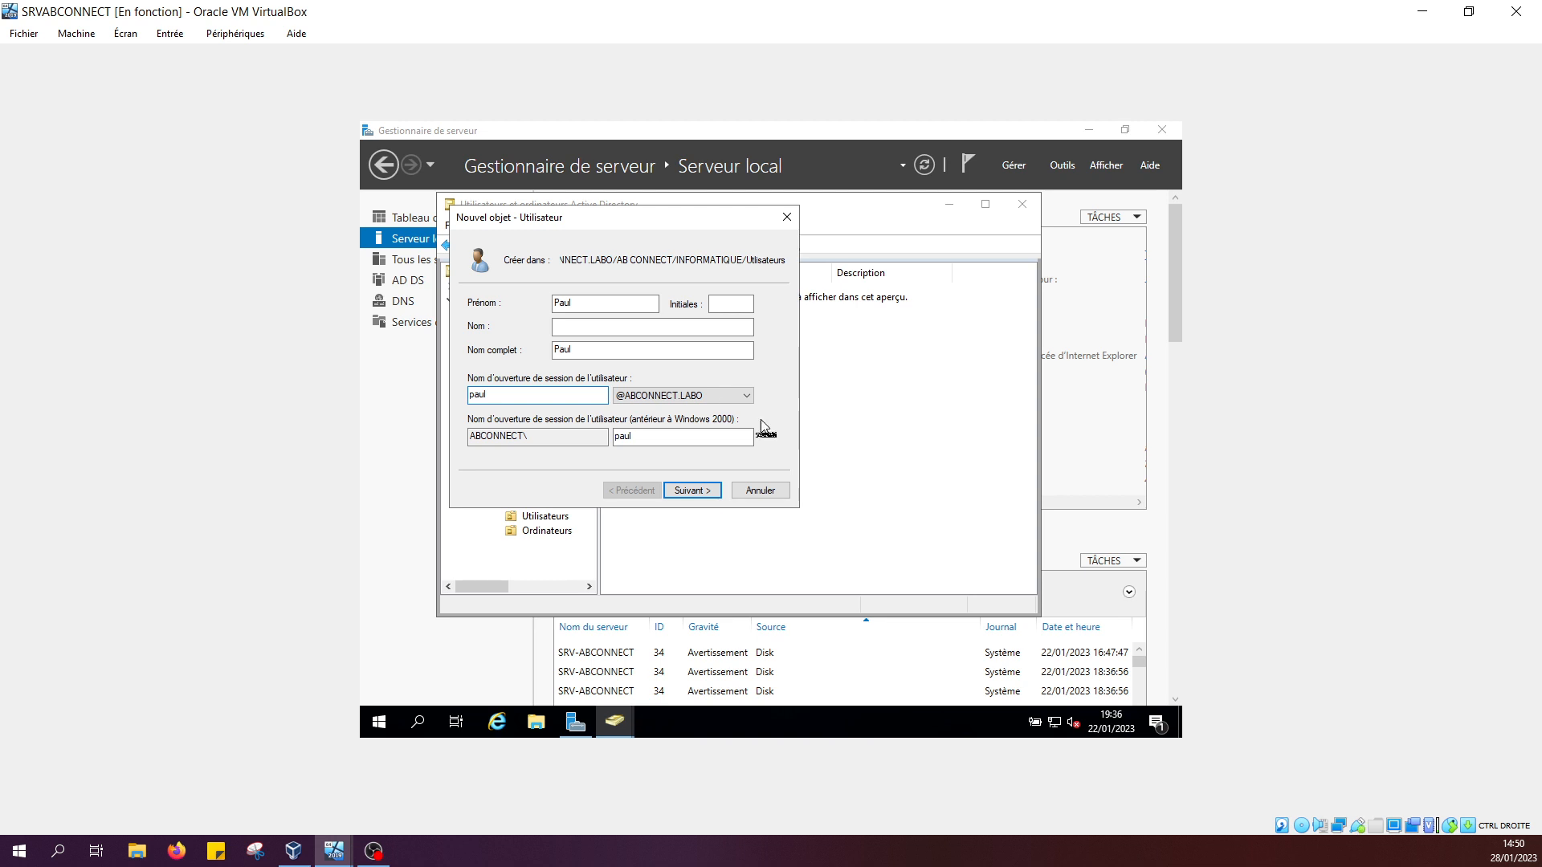
Set the INFORMATIQUE user's password to never expire and remove the required change at next logon
left_click(705, 491)
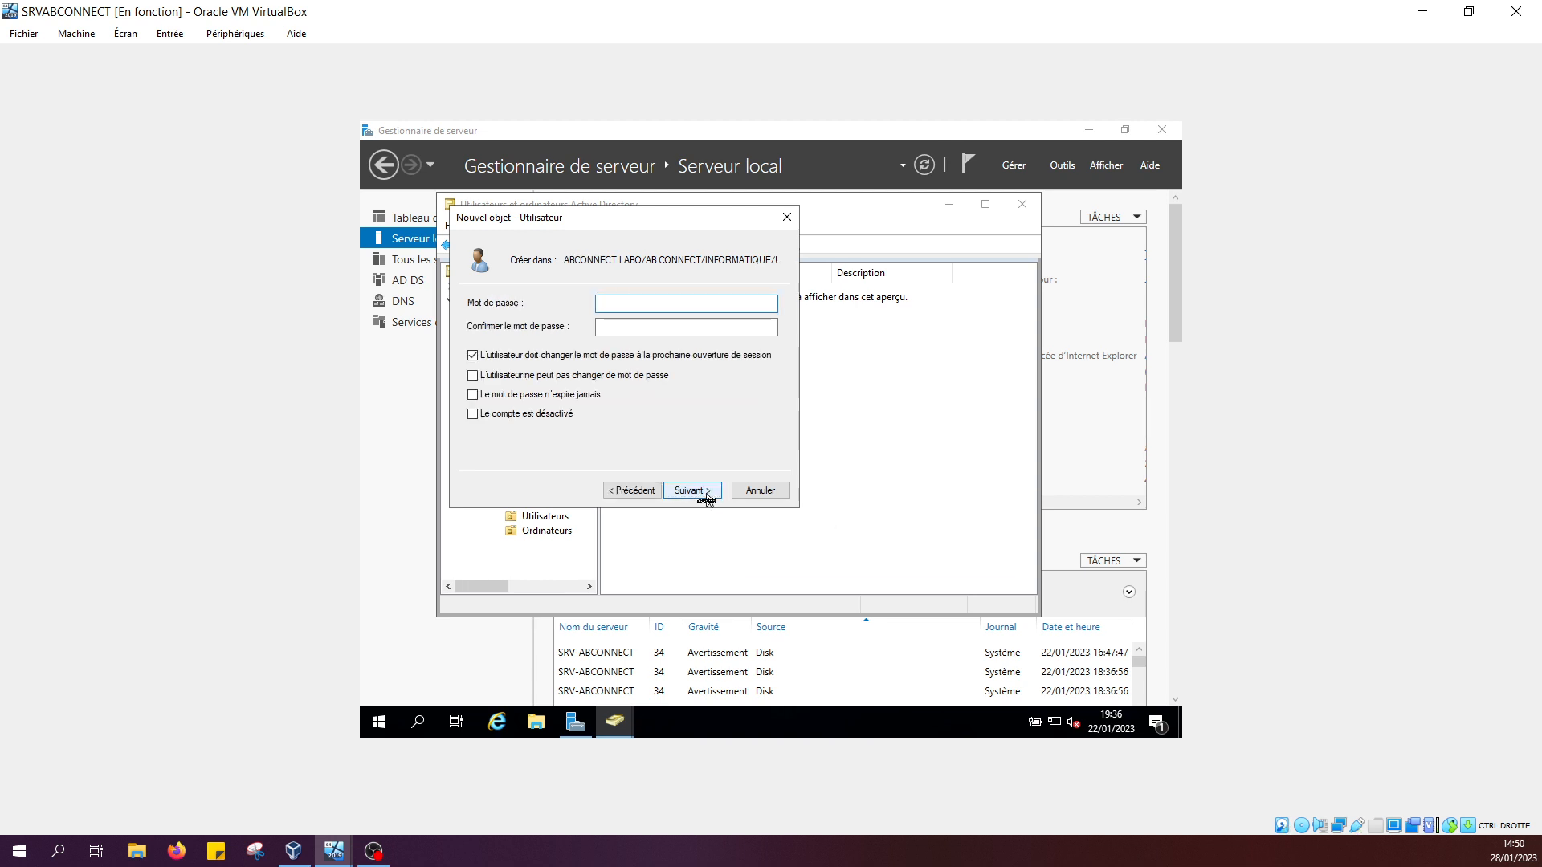
left_click(472, 395)
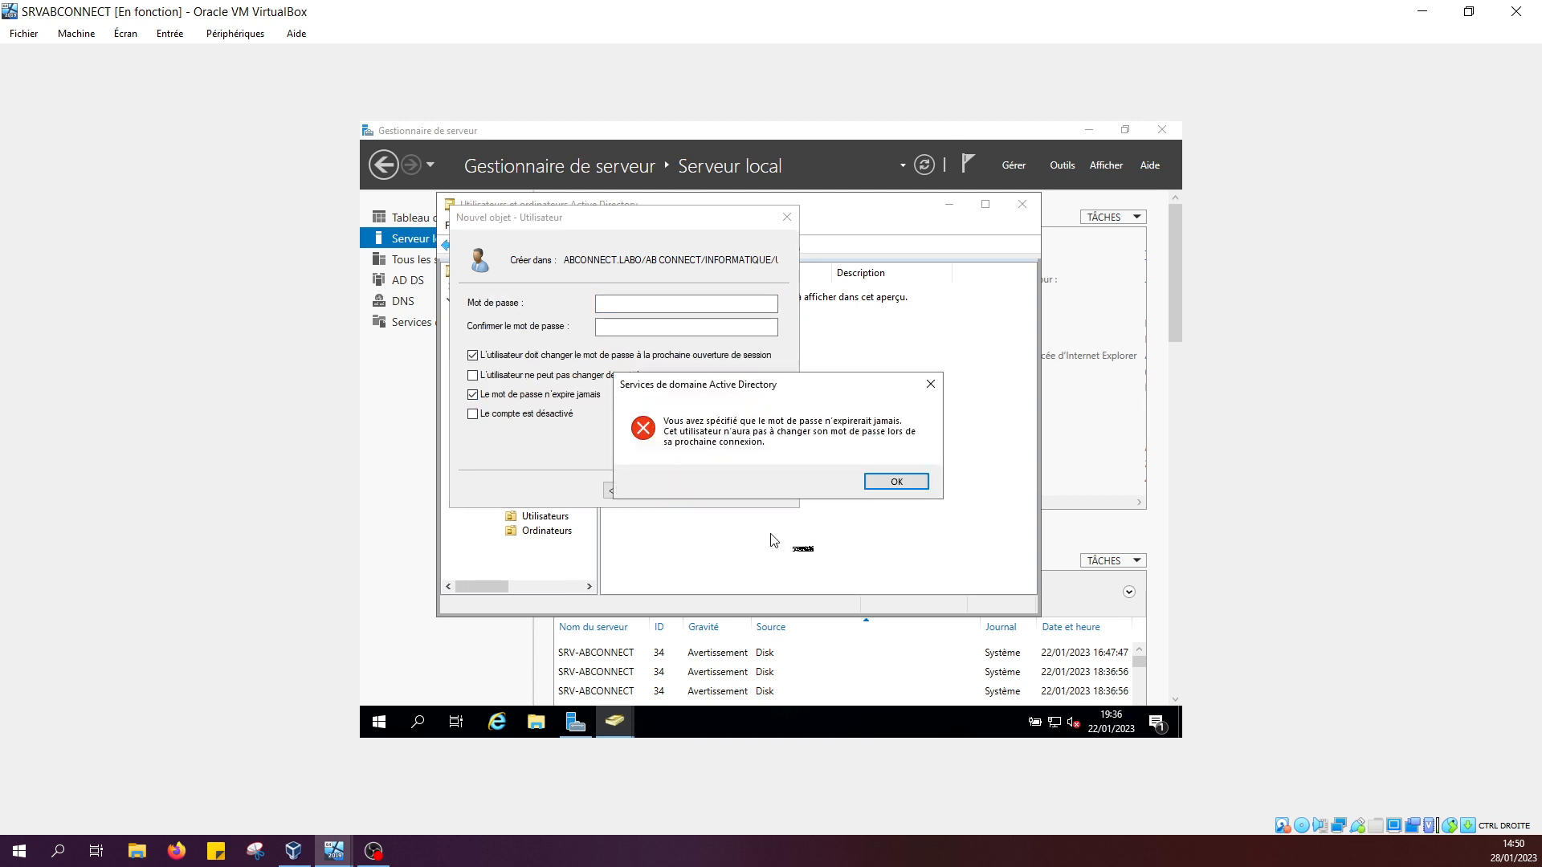
left_click(892, 482)
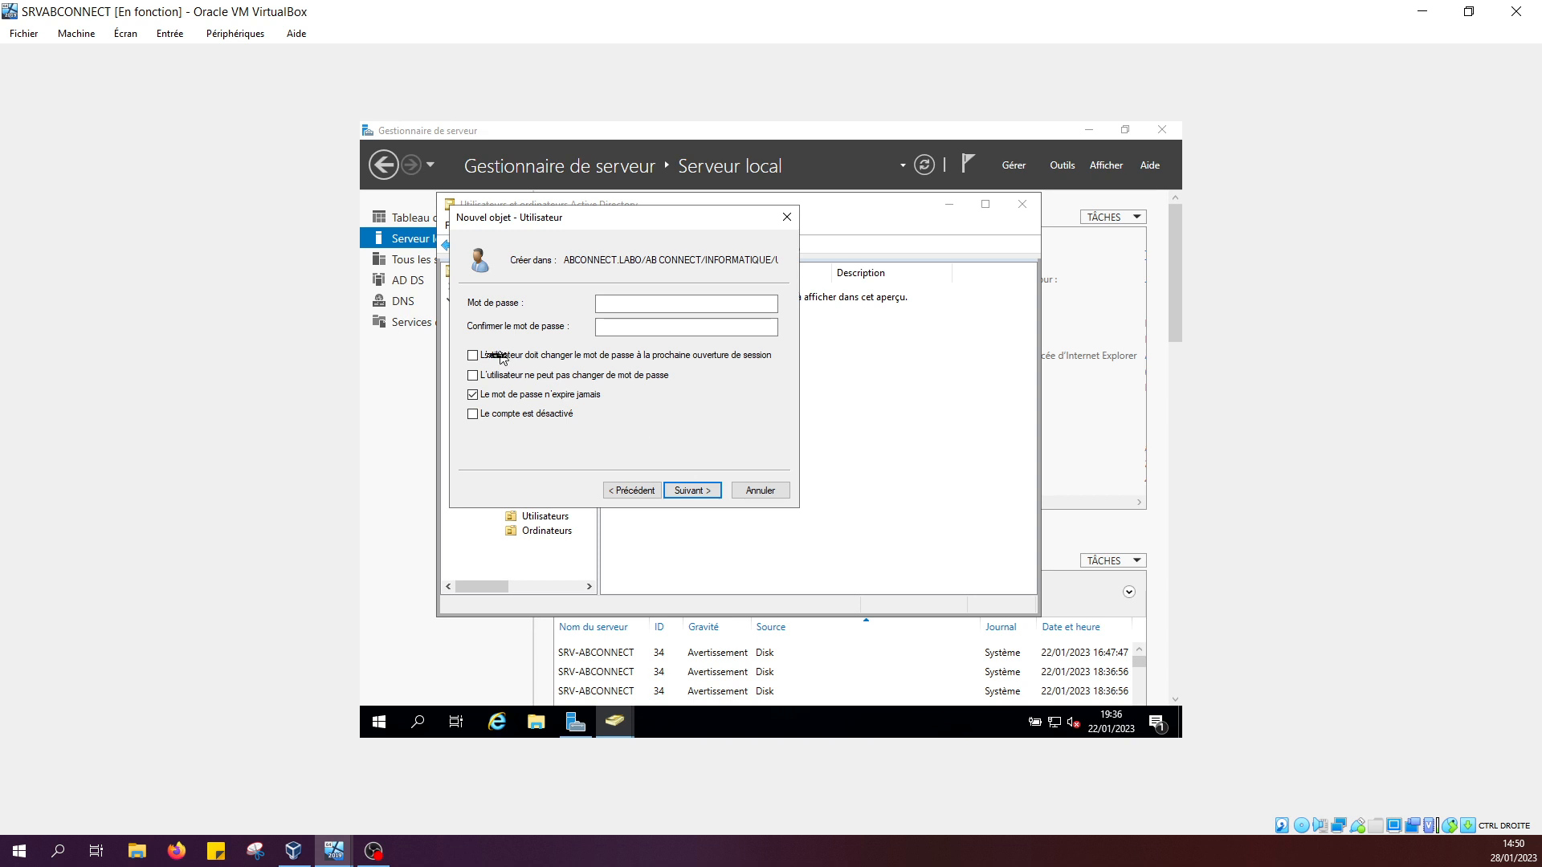
Enter and confirm the account password for the INFORMATIQUE user and finish creating the account
left_click(627, 306)
key("Caps_Lock")
type("•")
type("••••••••")
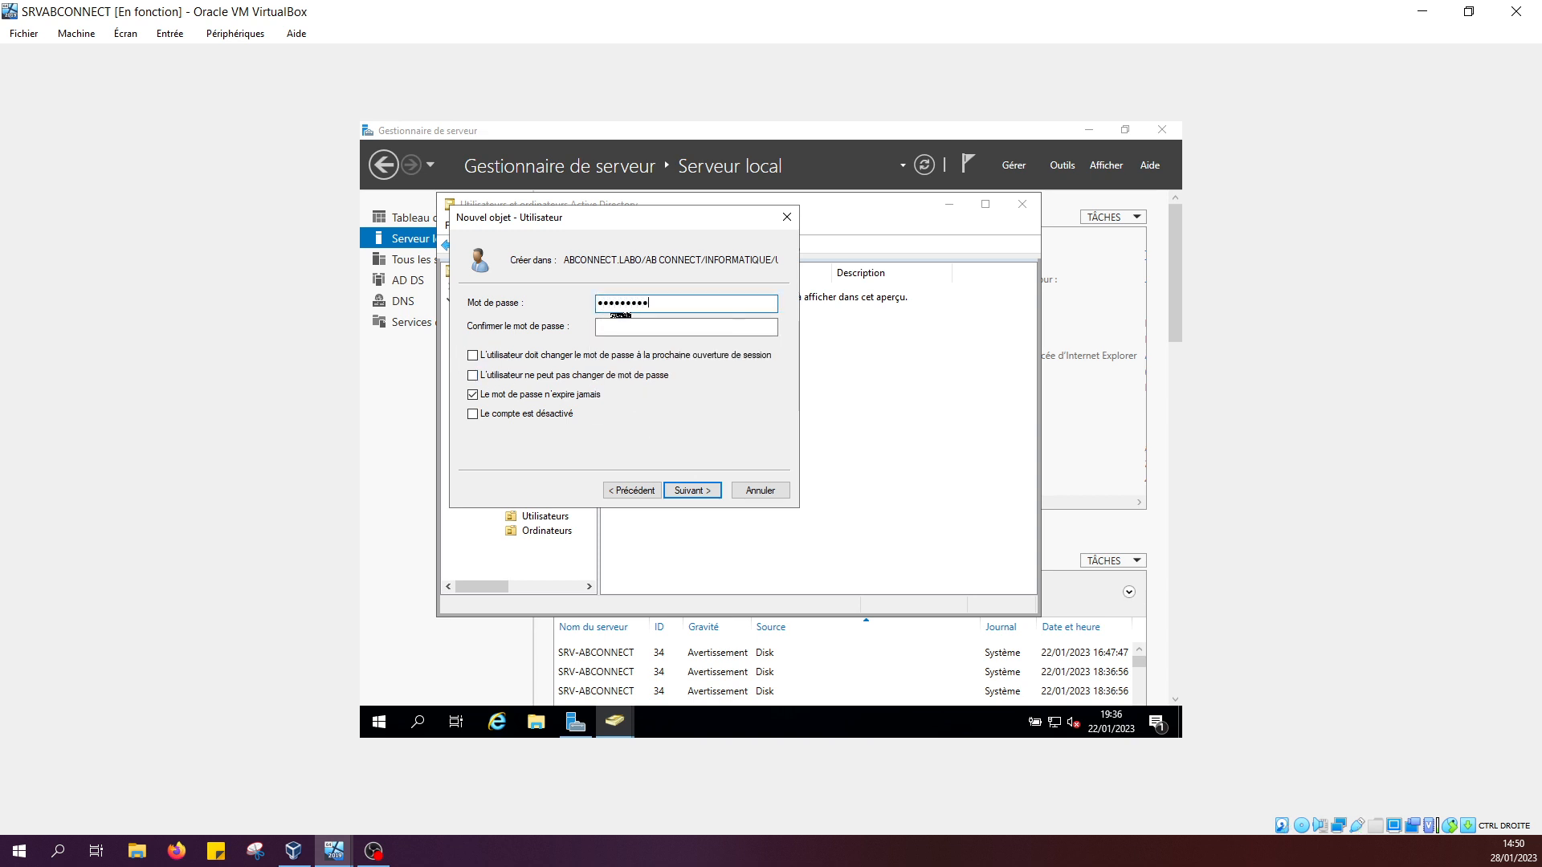
type("•")
key("Tab")
type("•")
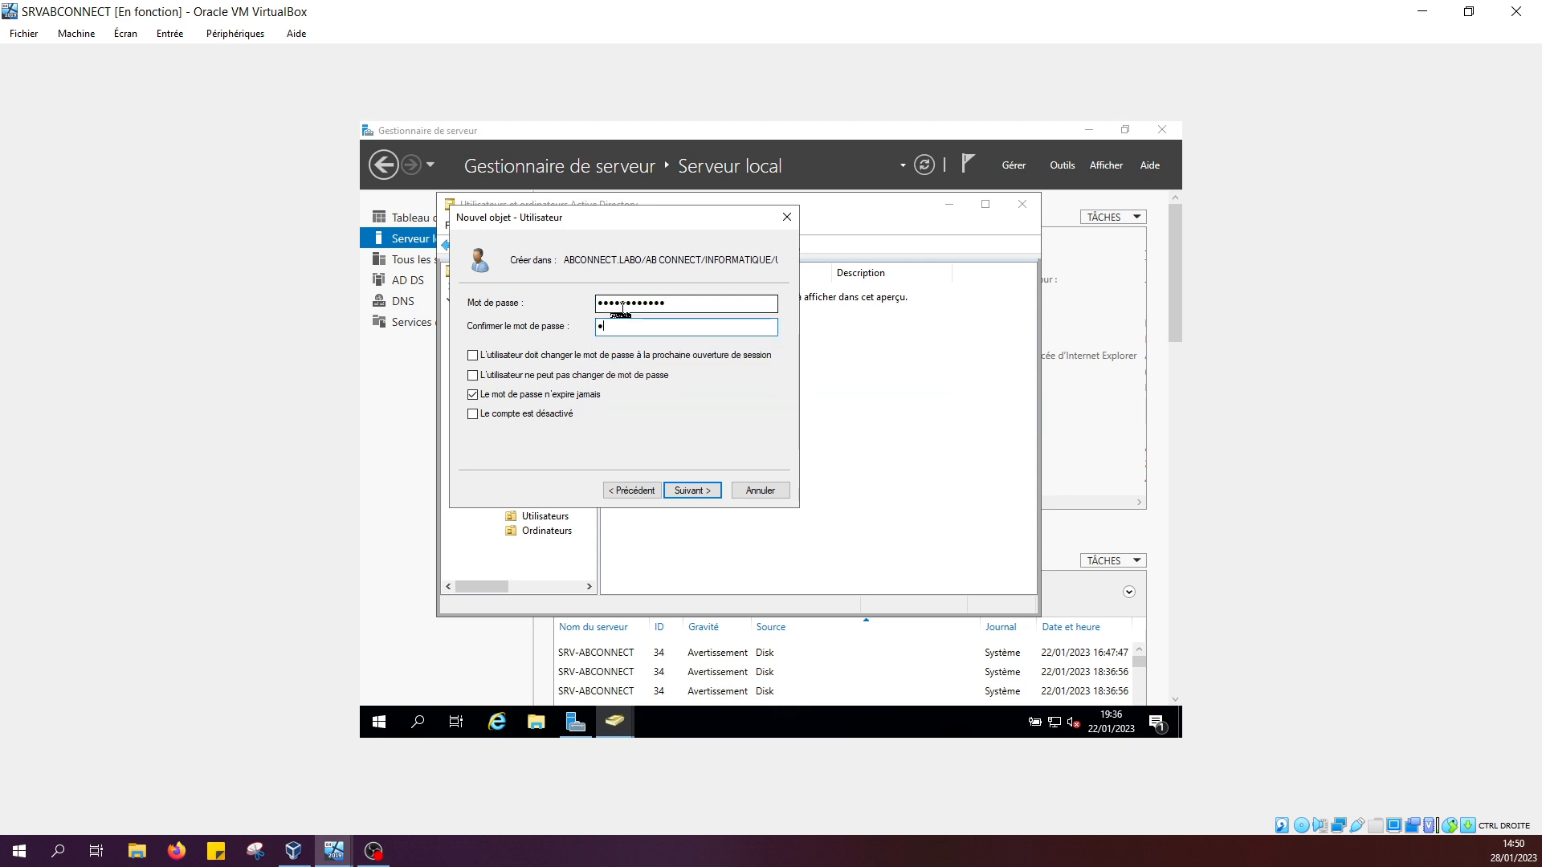
type("•••••••••••")
key("Return")
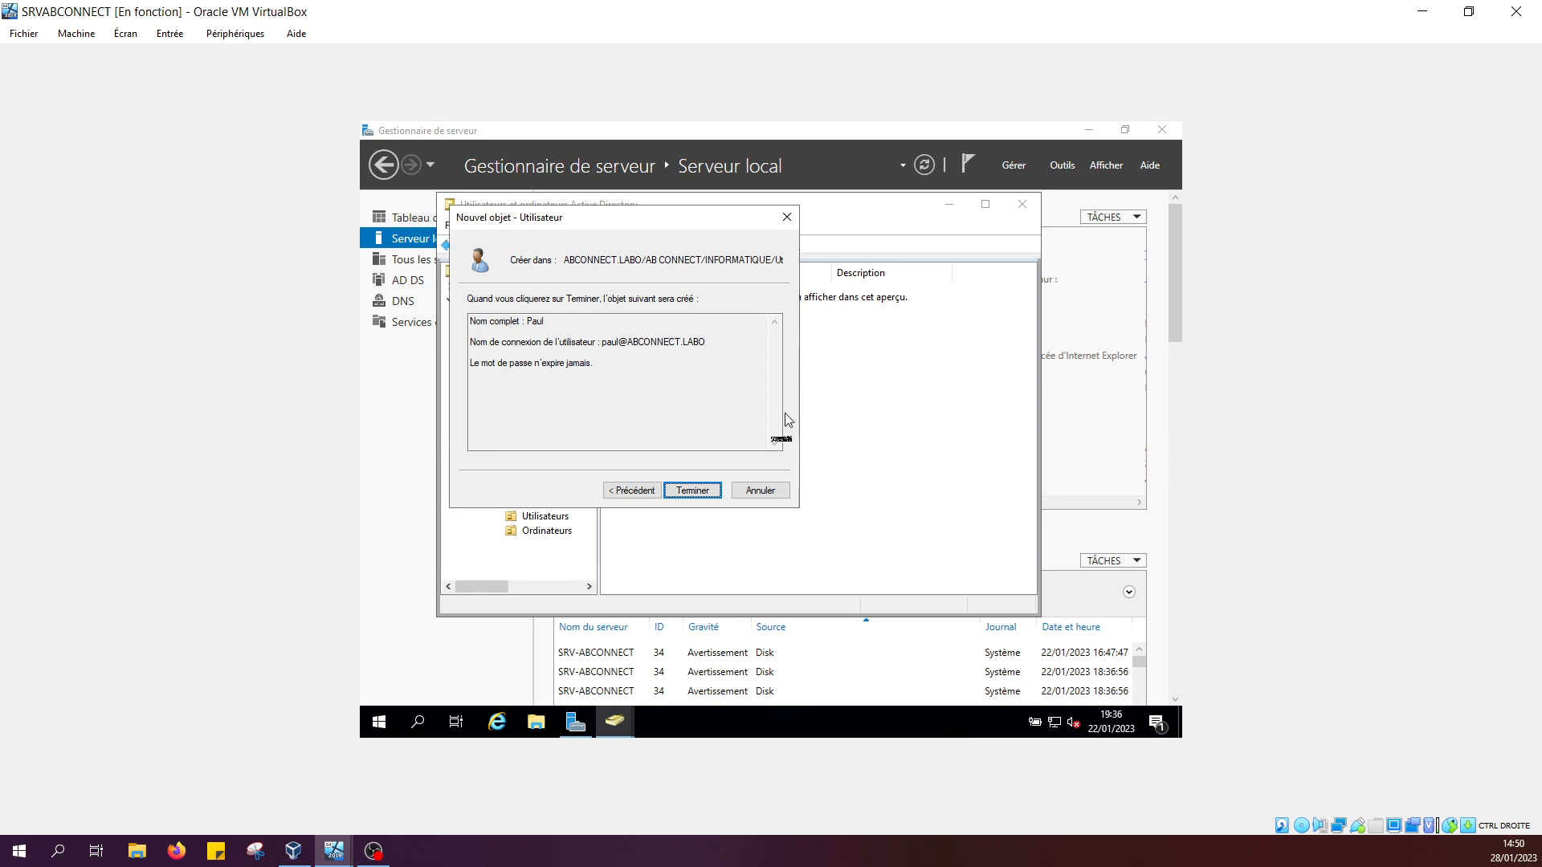
left_click(693, 490)
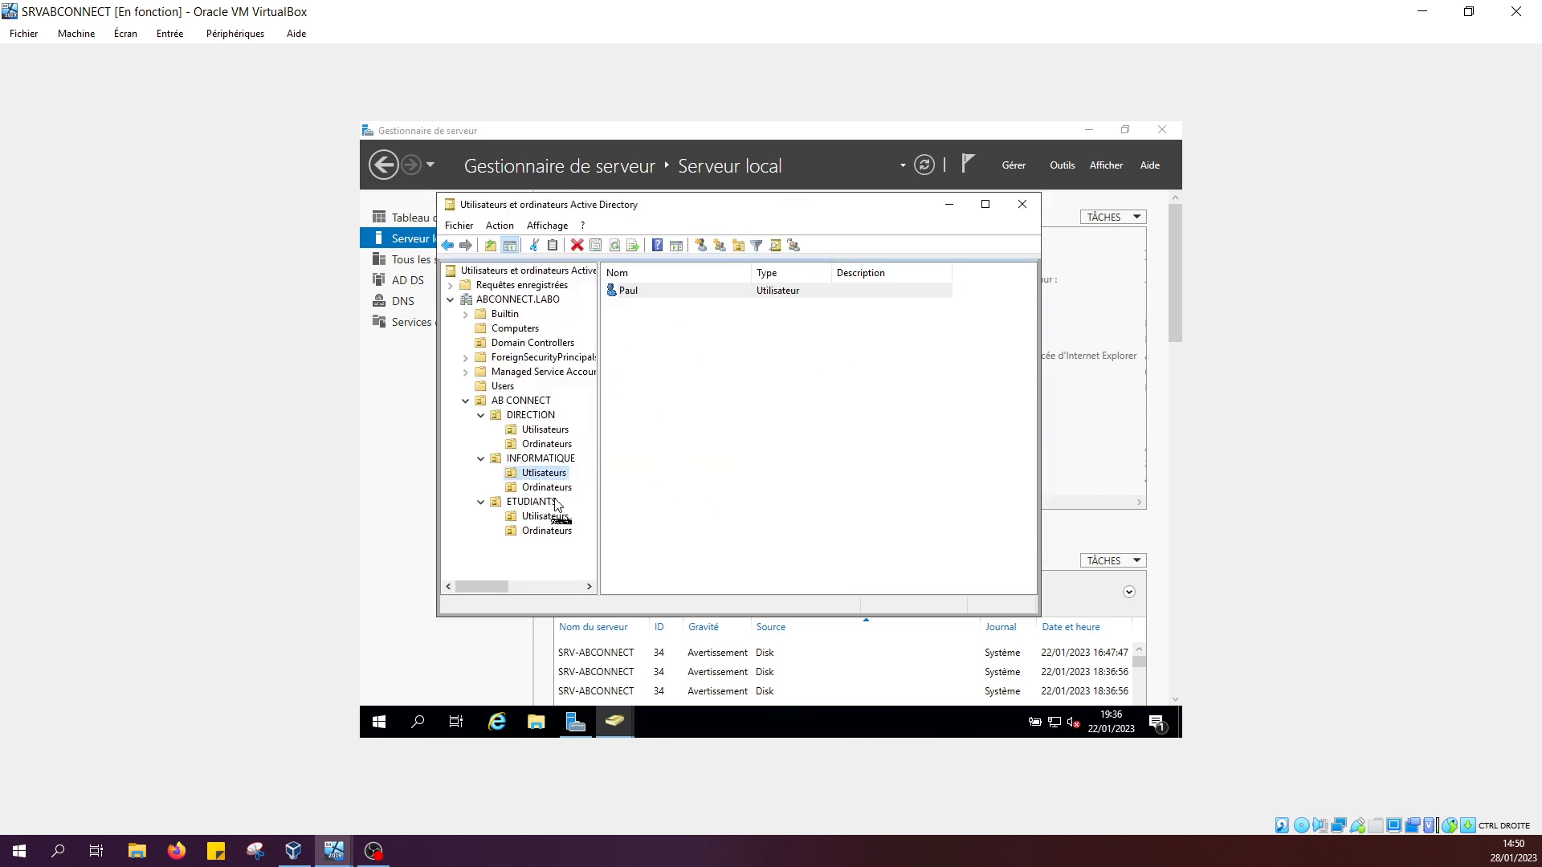
Start a new user in the Utilisateurs unit of ETUDIANTS and enter the user's first name and logon name
left_click(533, 518)
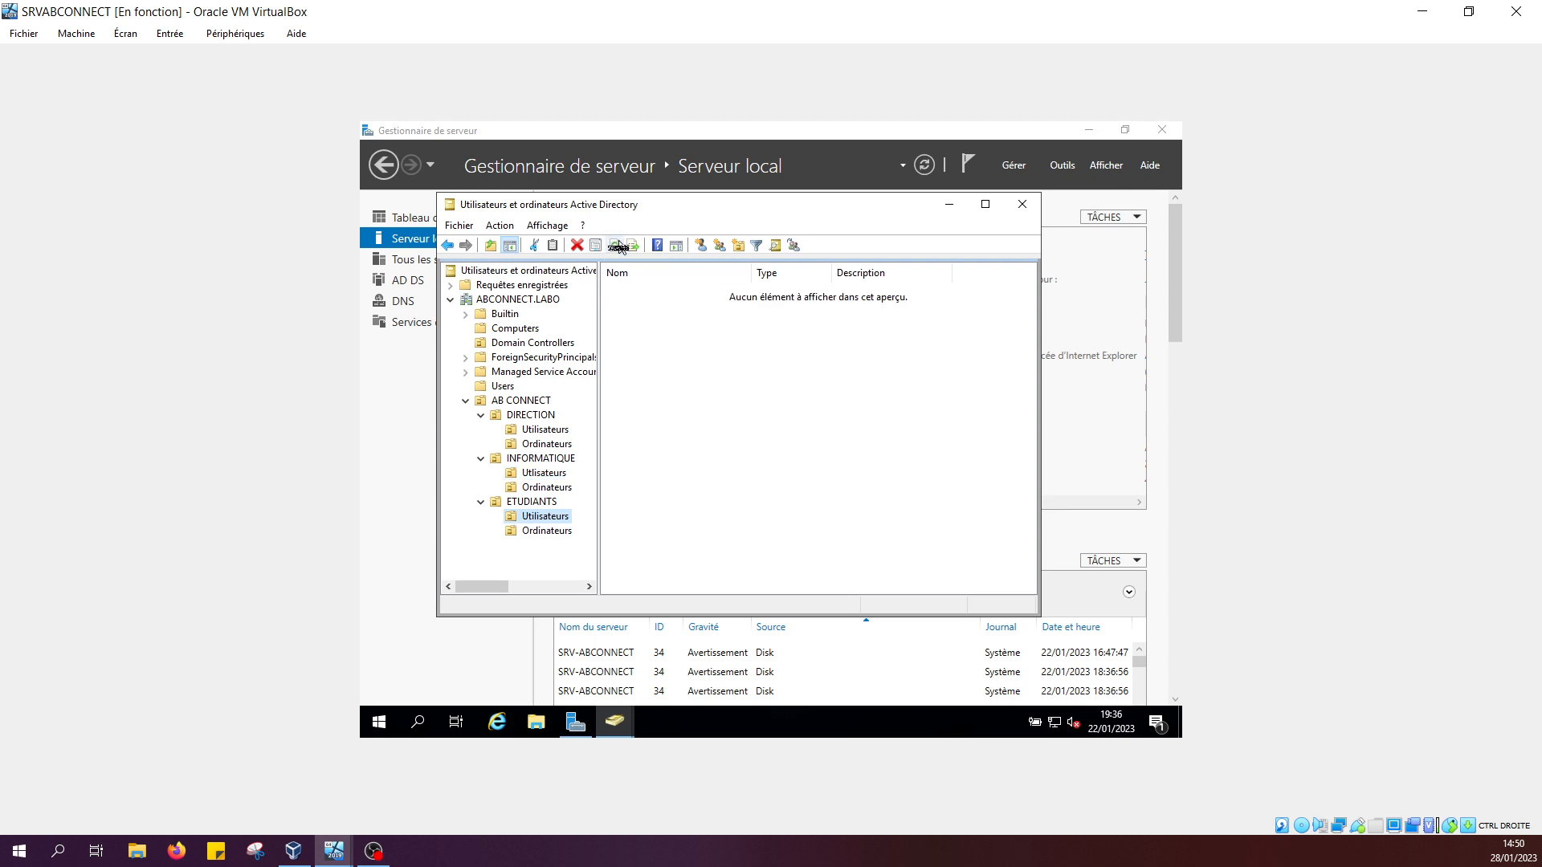
left_click(701, 245)
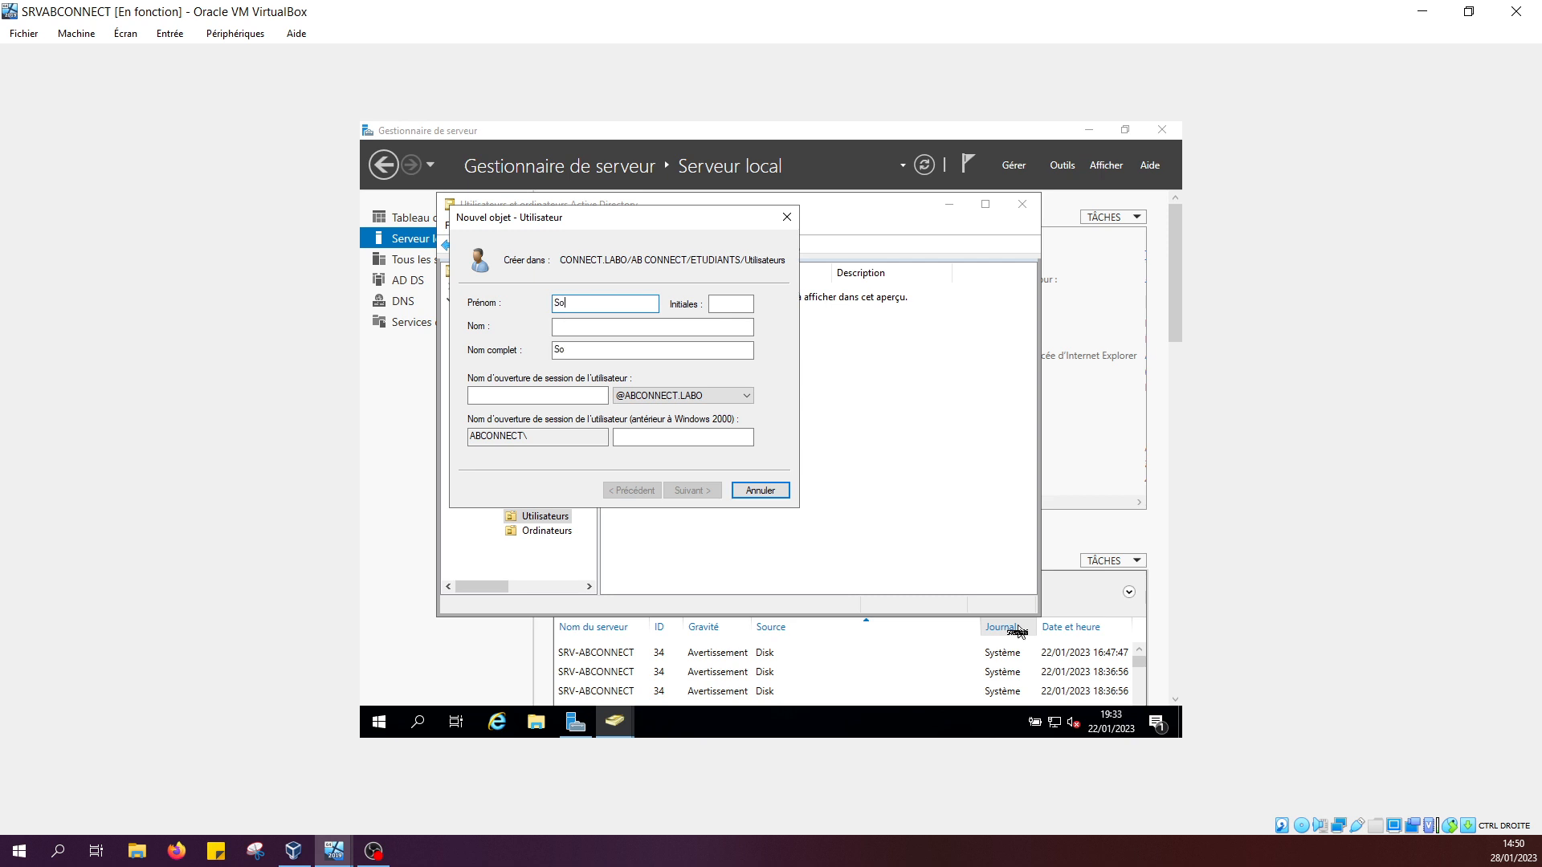
key("Tab")
key("Tab")
key("Tab")
key("Tab")
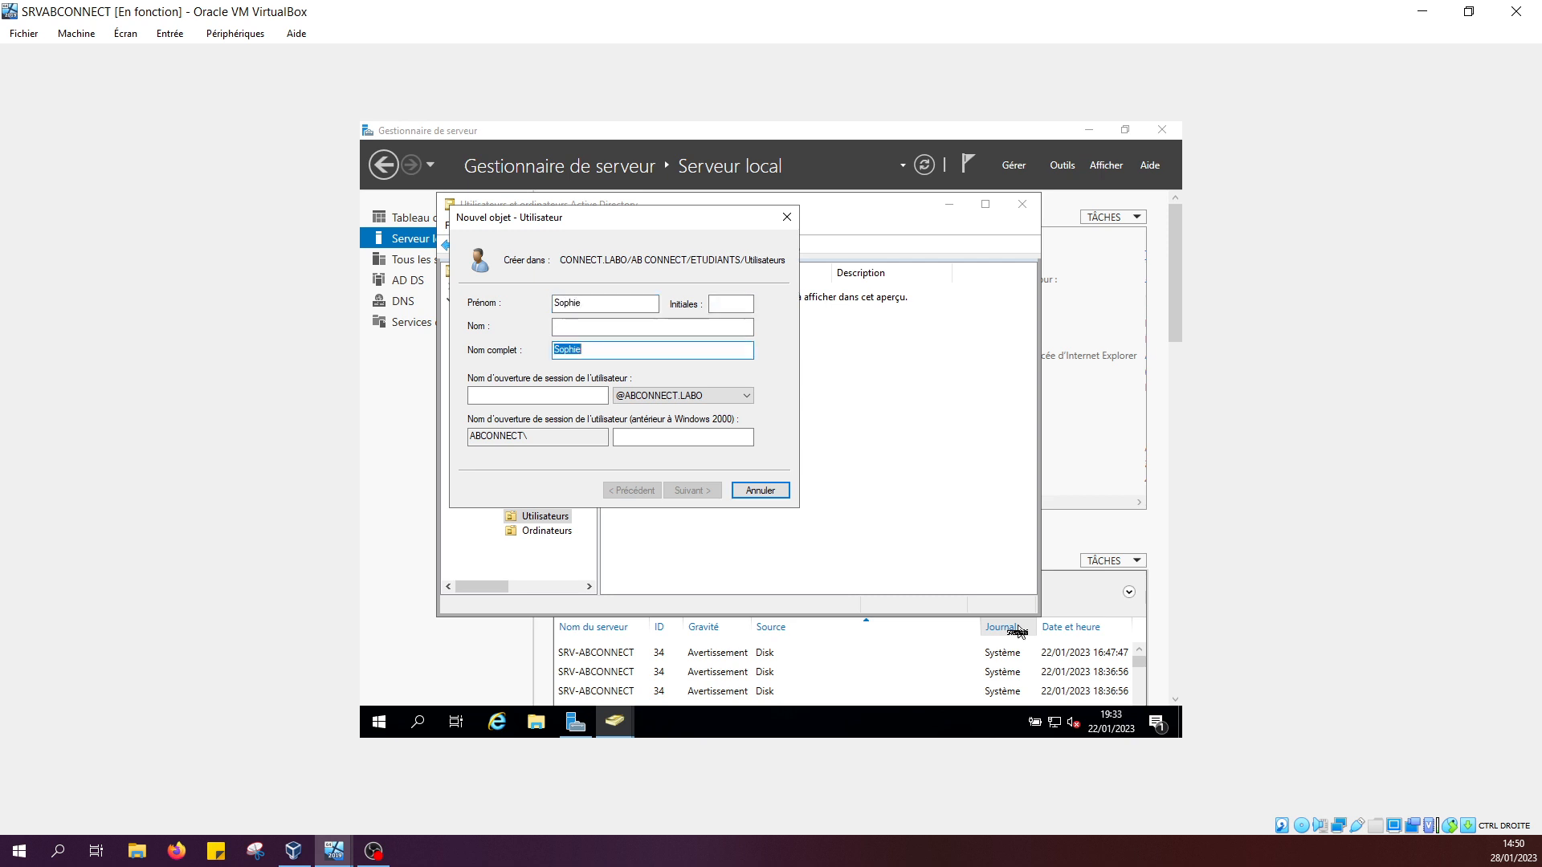
type("sophie")
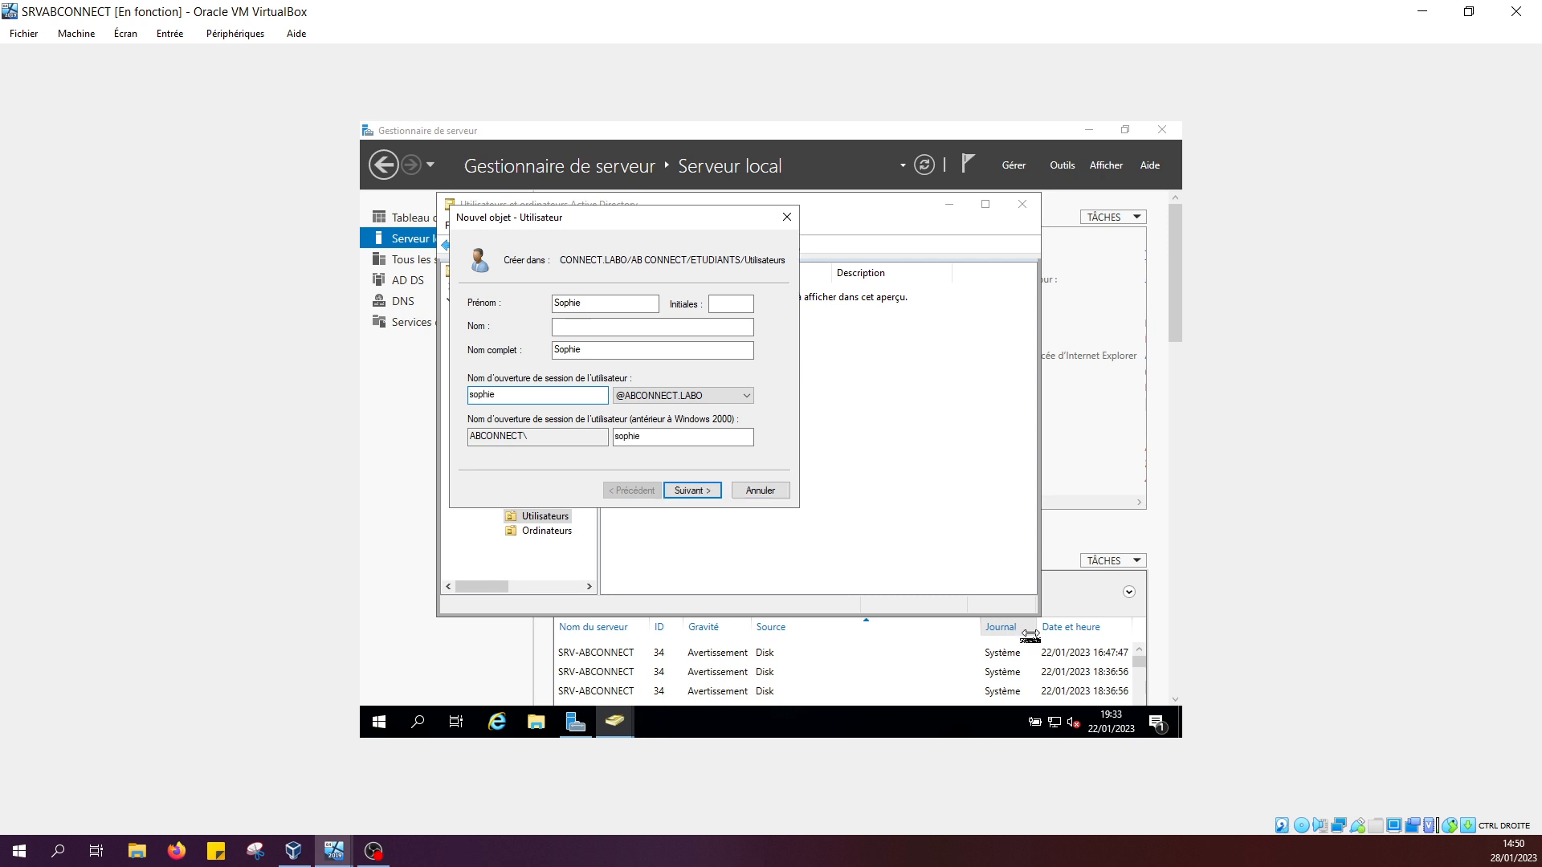
Set the ETUDIANTS user's password to never expire and remove the required change at next logon
left_click(692, 491)
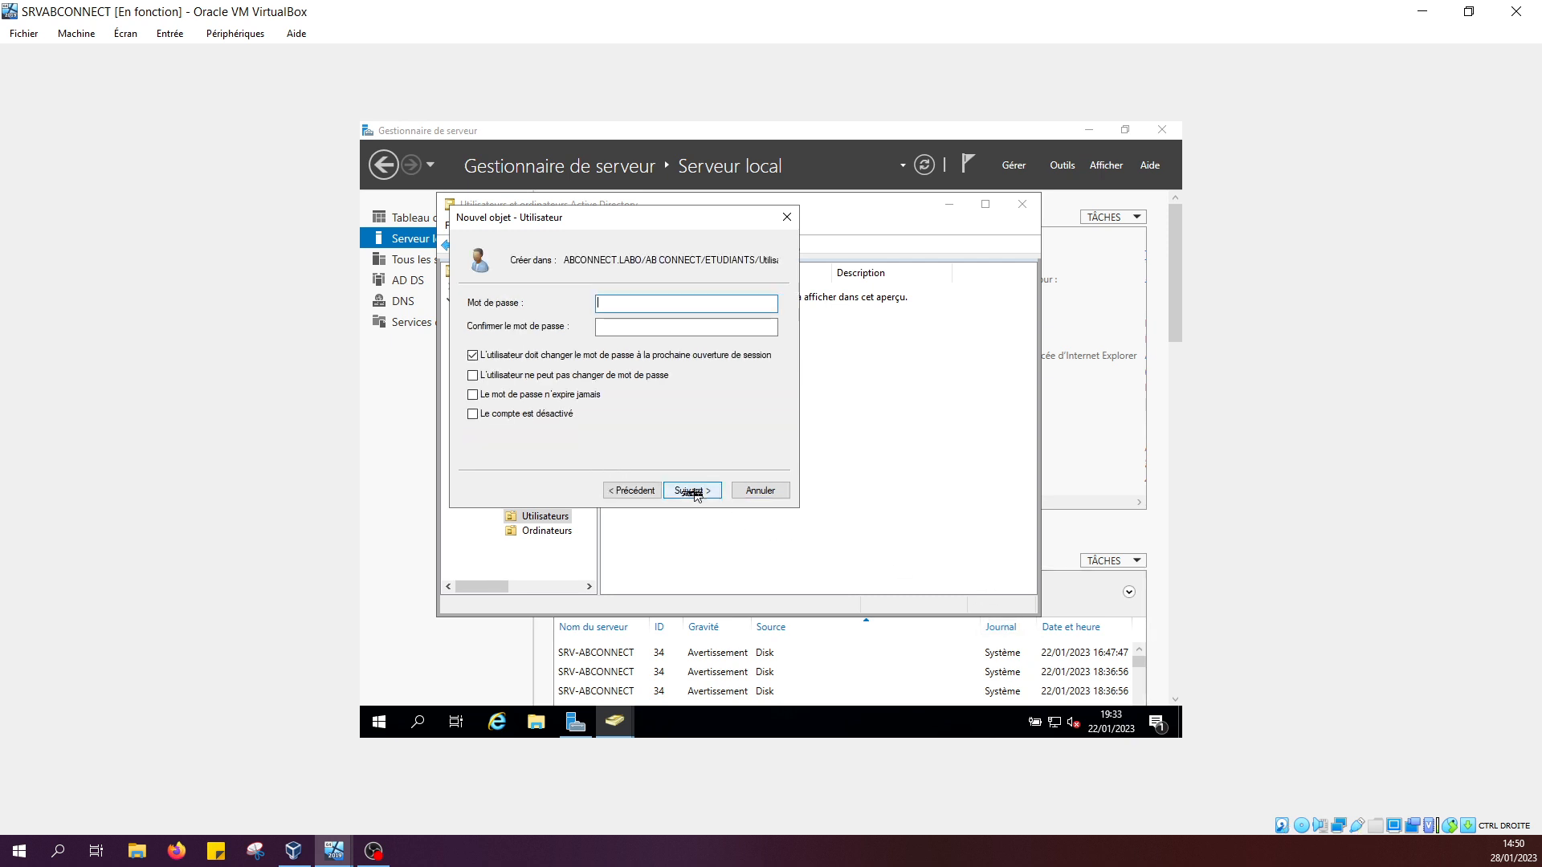
left_click(515, 396)
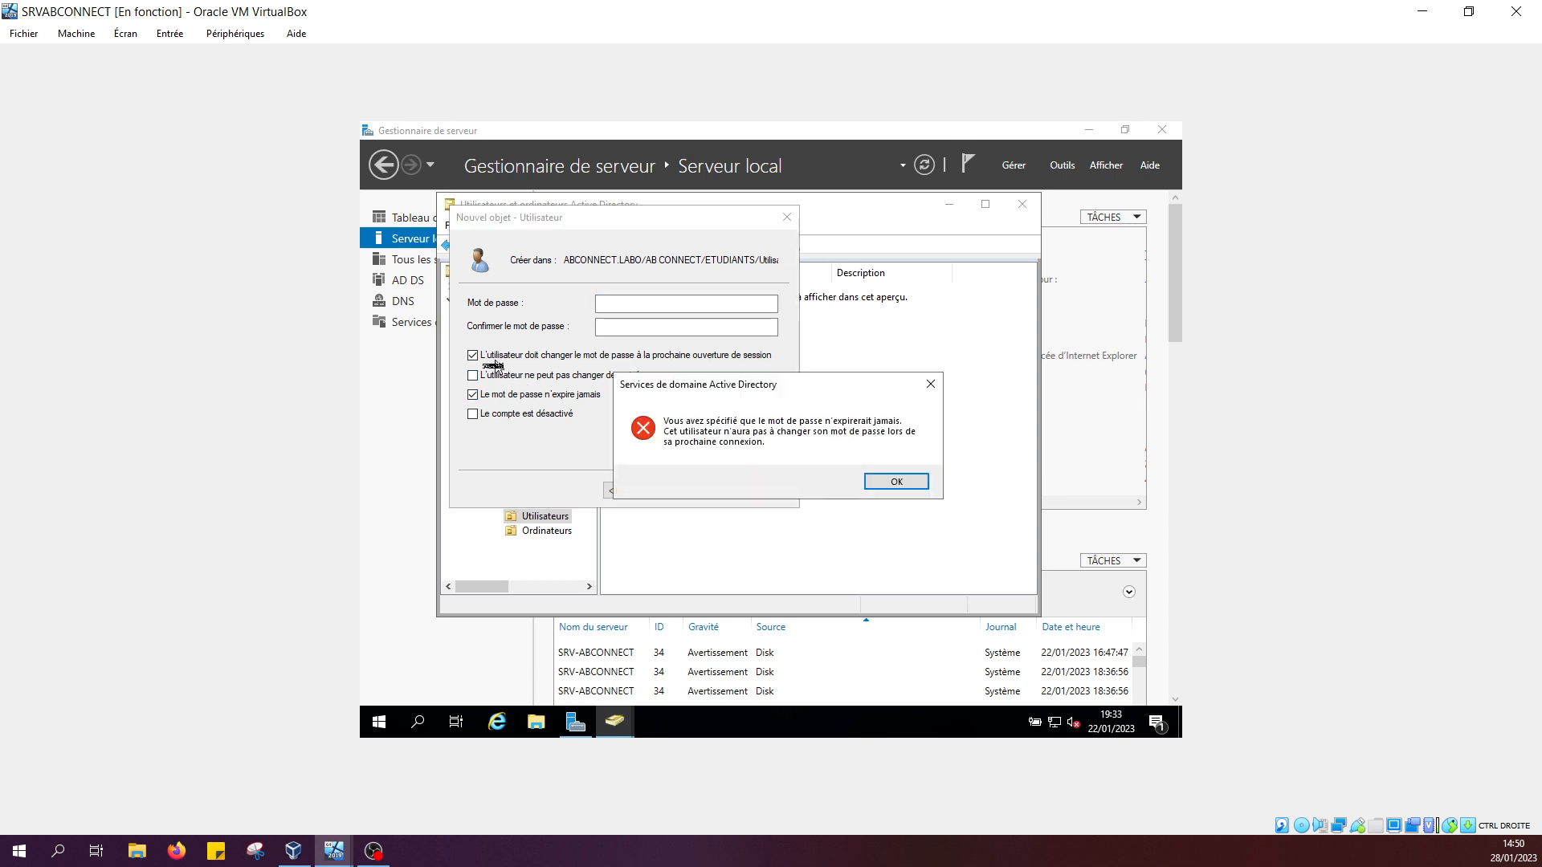
left_click(890, 484)
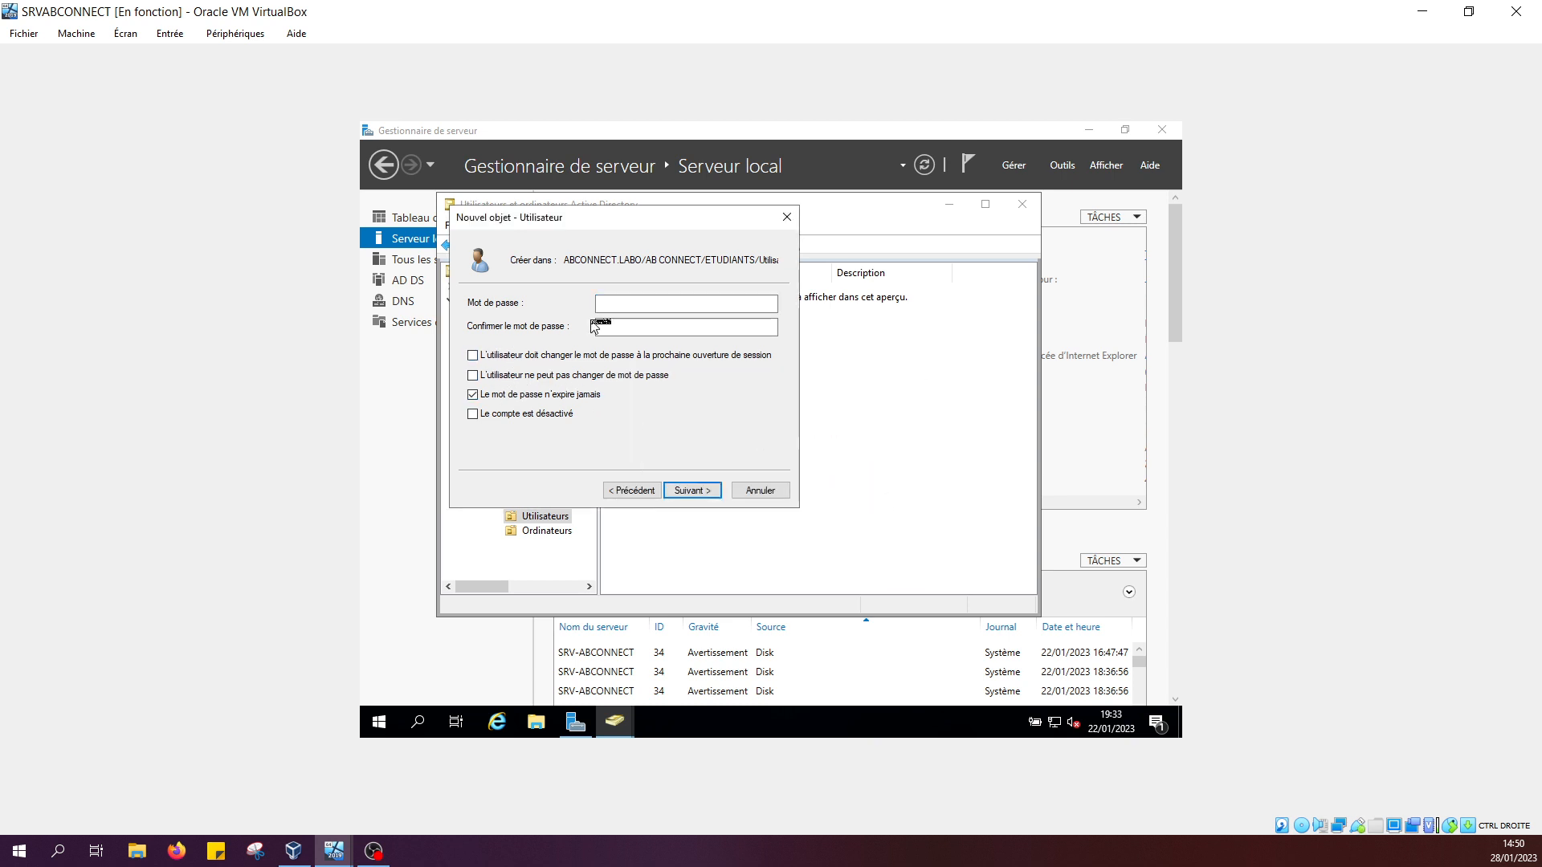
Enter and confirm the account password for the ETUDIANTS user and finish creating the account
left_click(645, 303)
type("••")
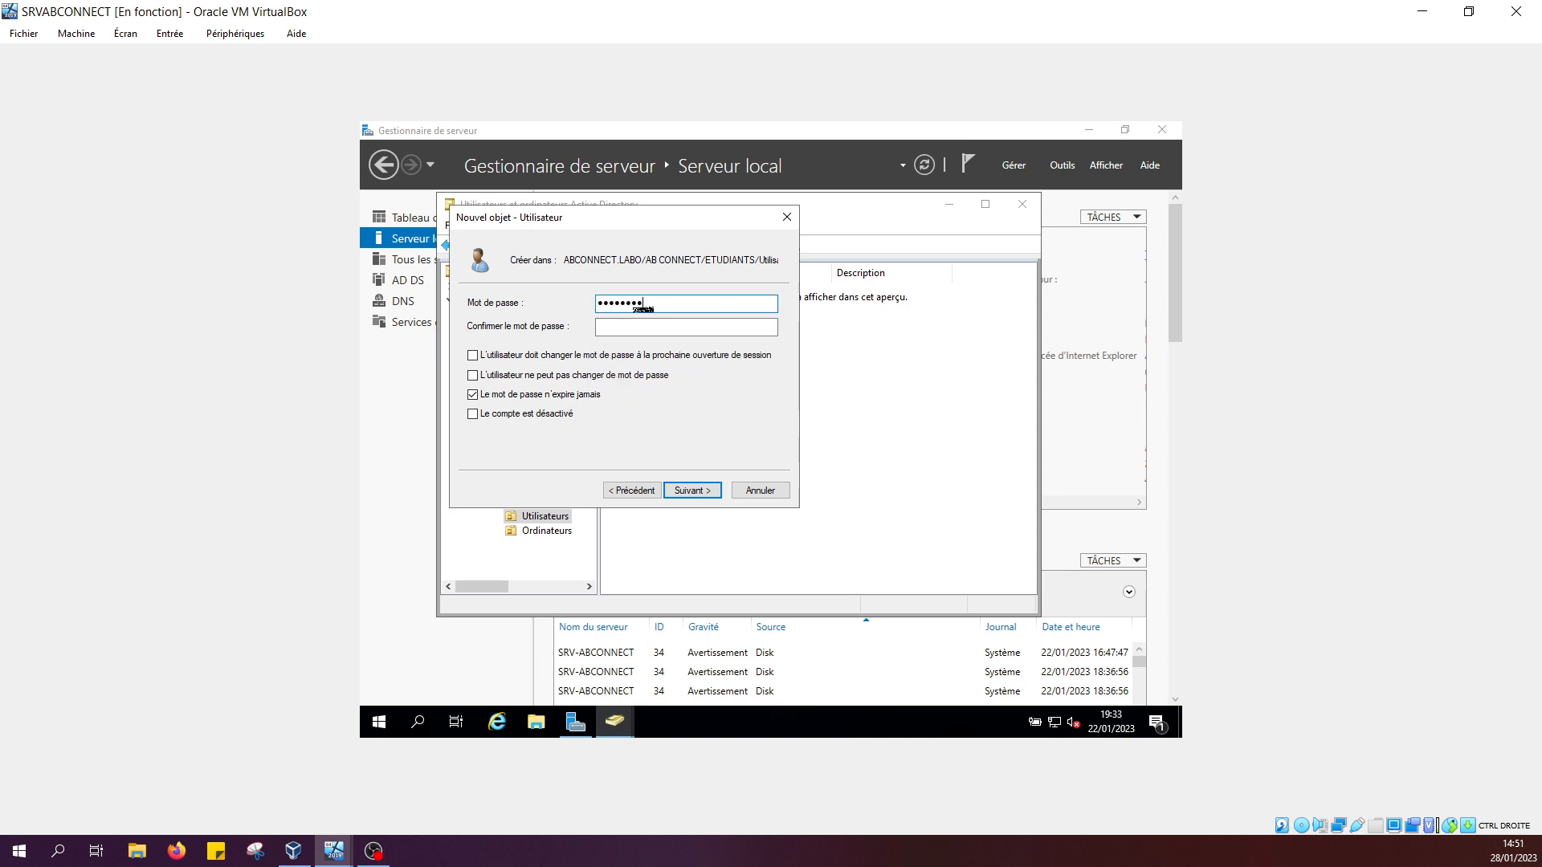
key("Caps_Lock")
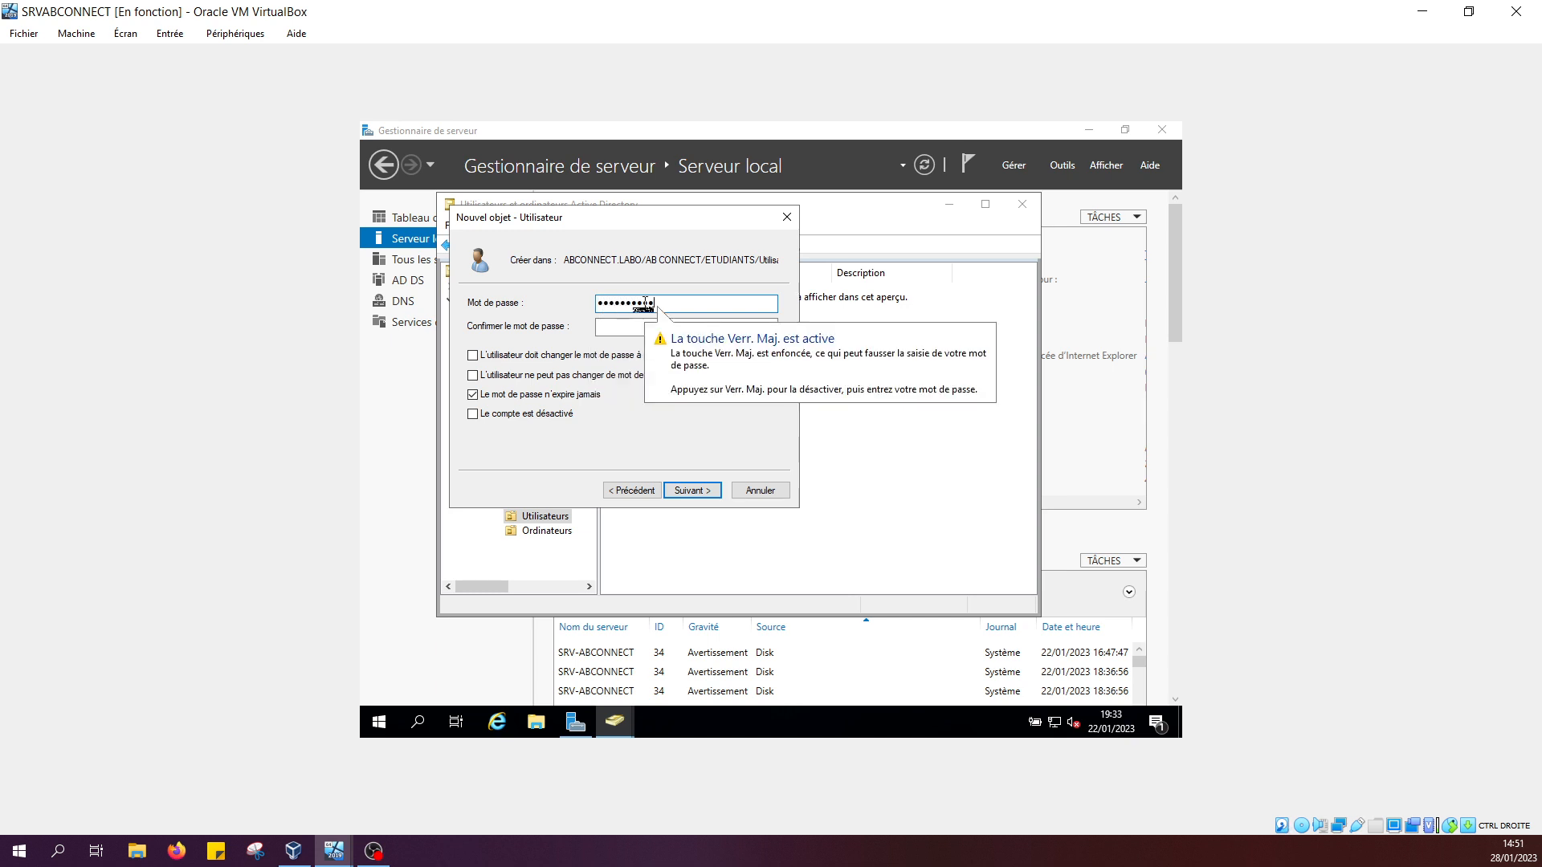
type("••")
key("Tab")
type("•")
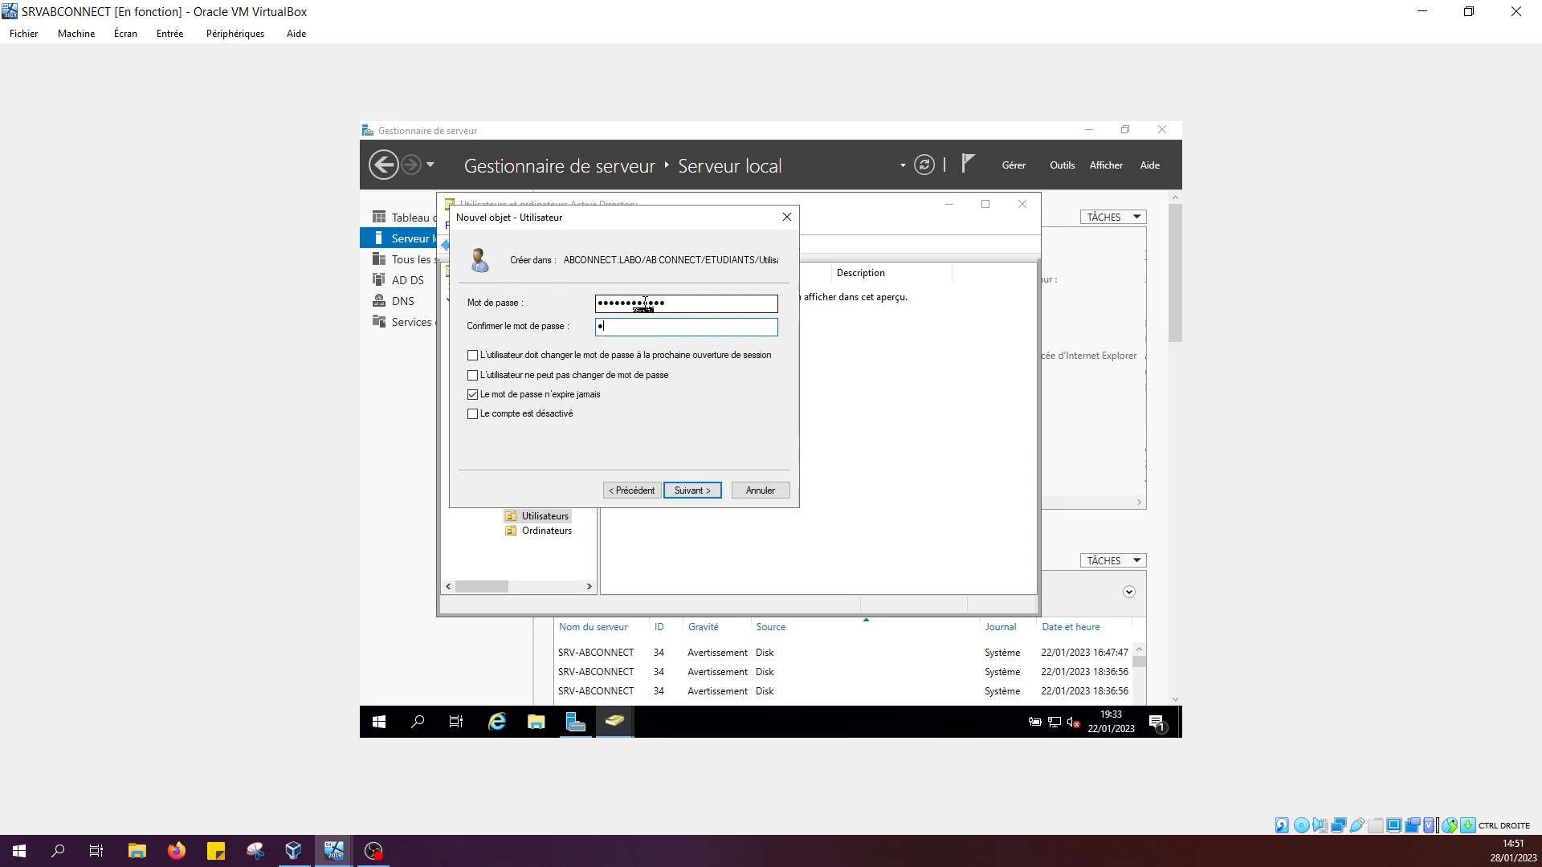
type("••••••••••")
key("Return")
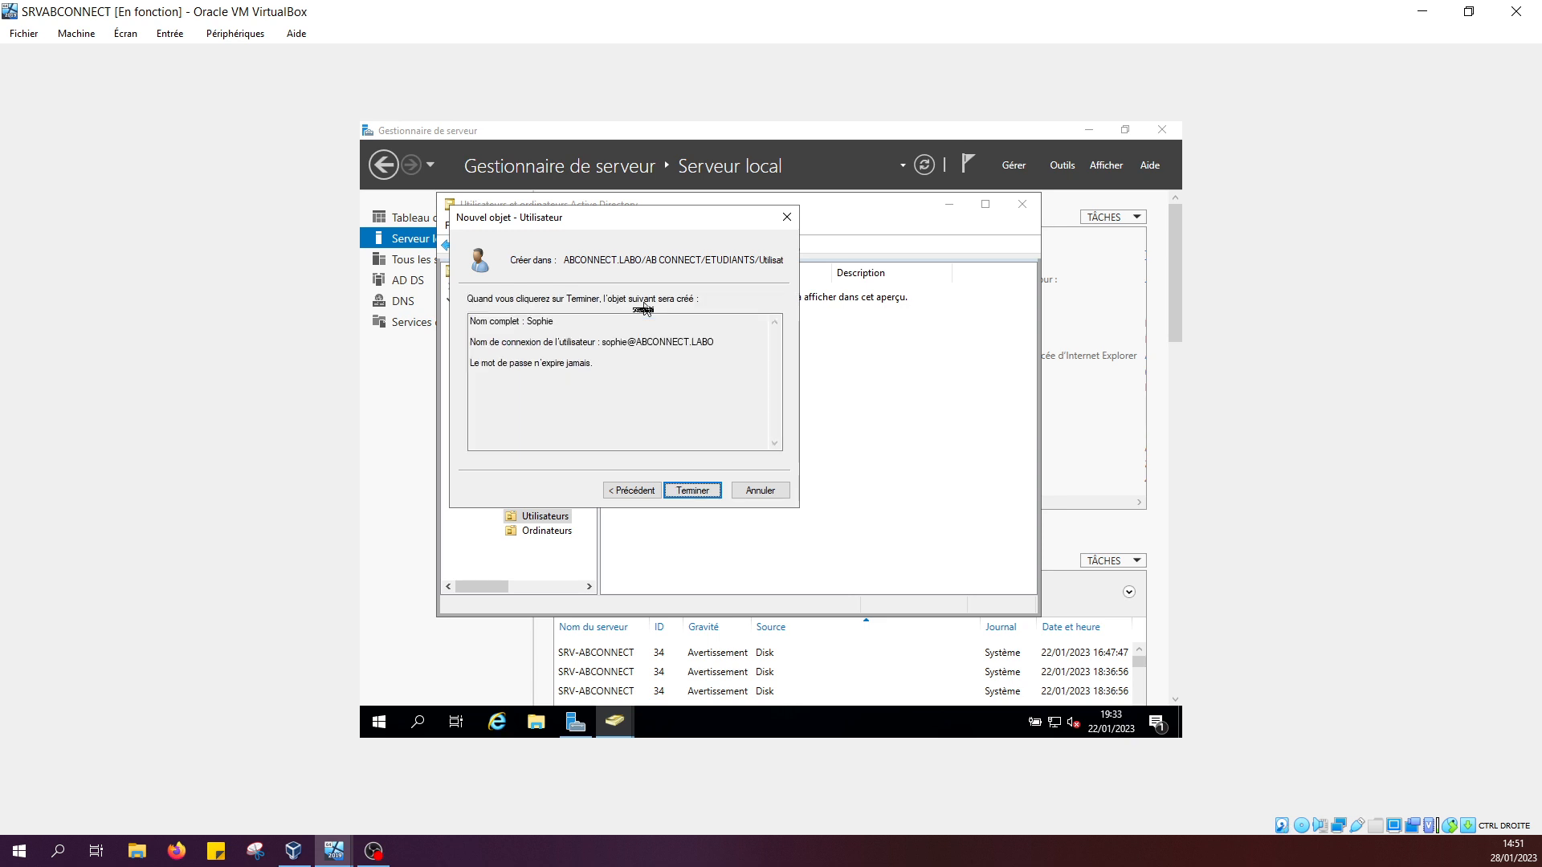
left_click(692, 492)
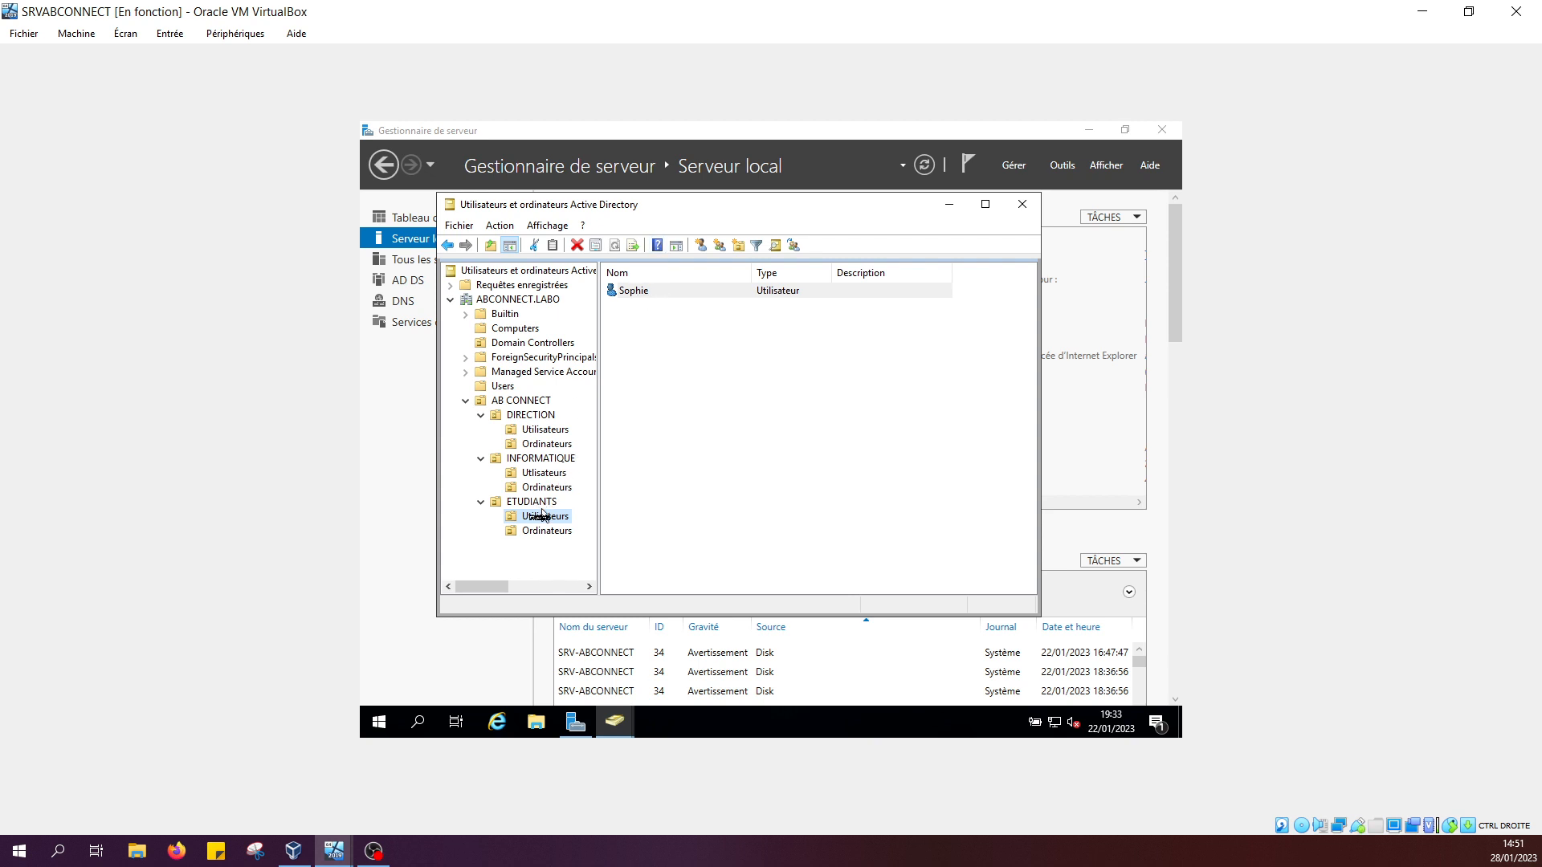
Set the description of the user in INFORMATIQUE's Utlisateurs unit to "Administreuer Réseau" and apply it
left_click(549, 473)
left_click(546, 431)
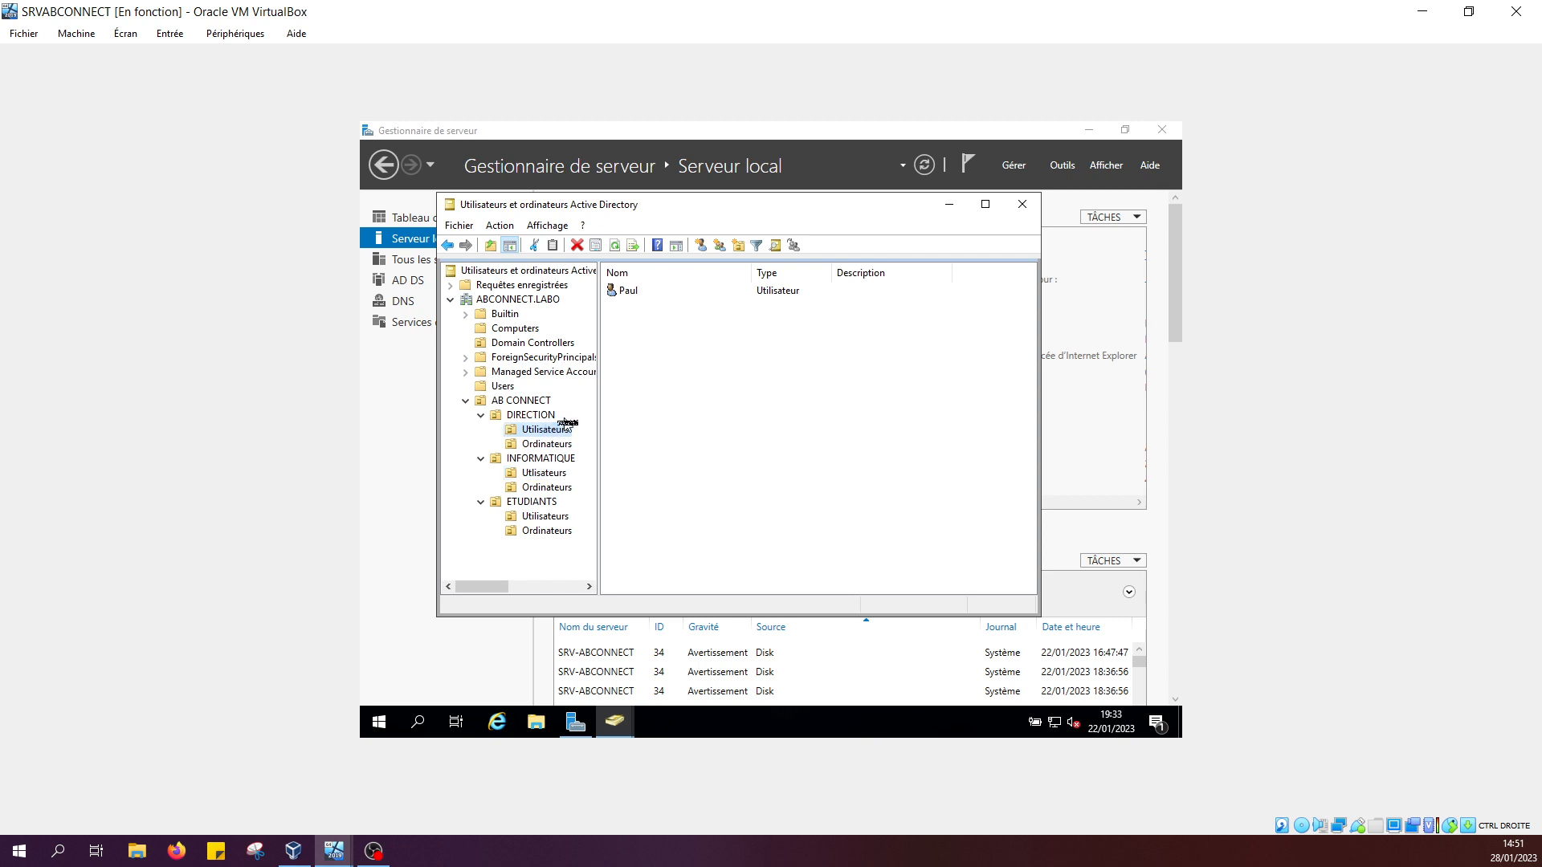
left_click(542, 475)
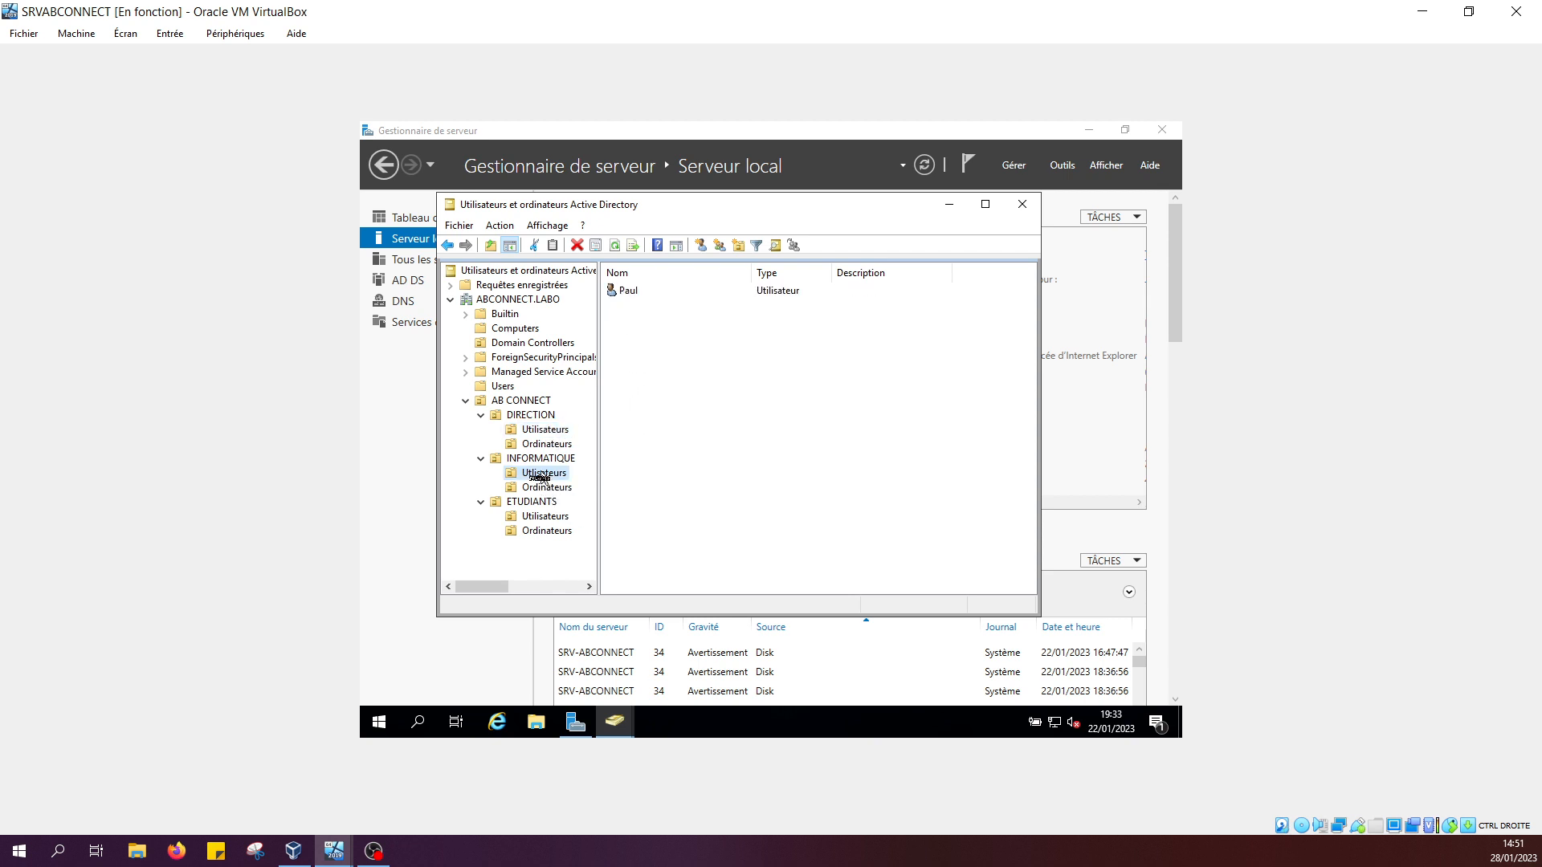
double_click(625, 290)
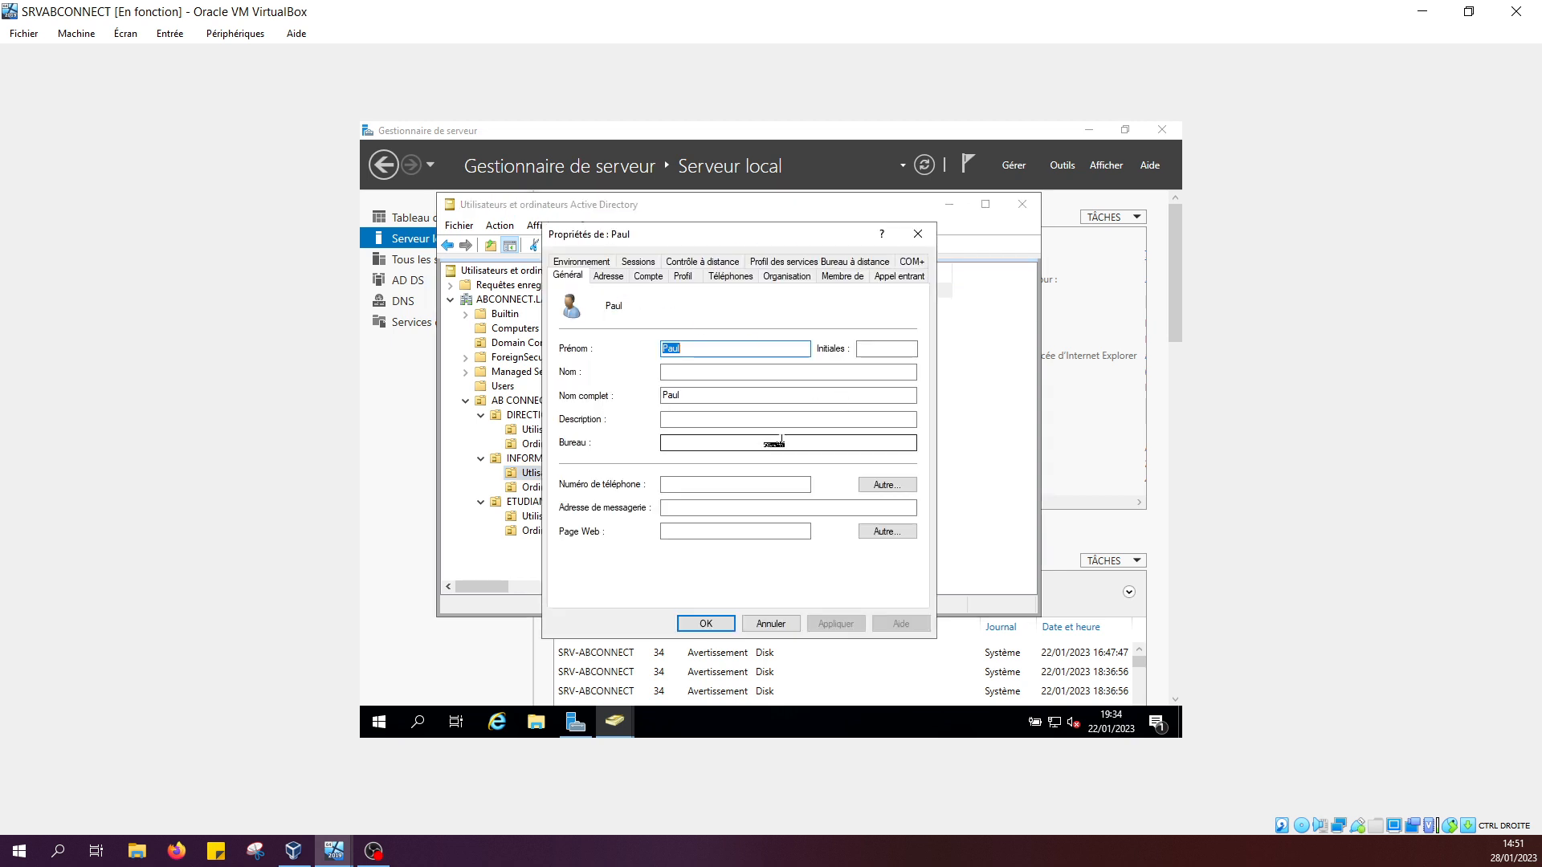
left_click(720, 422)
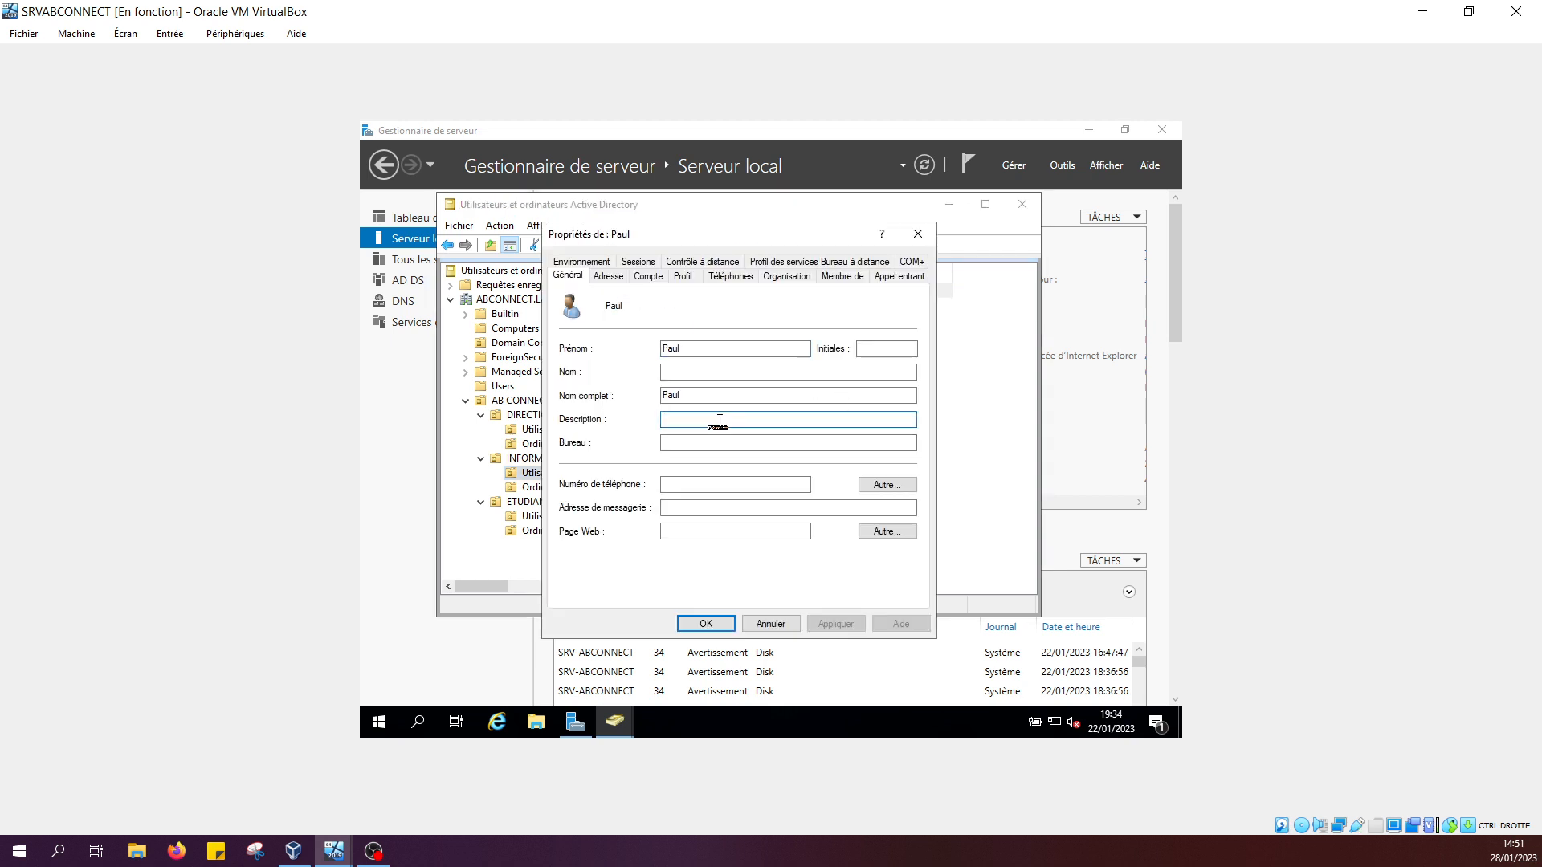
type("Administreuer")
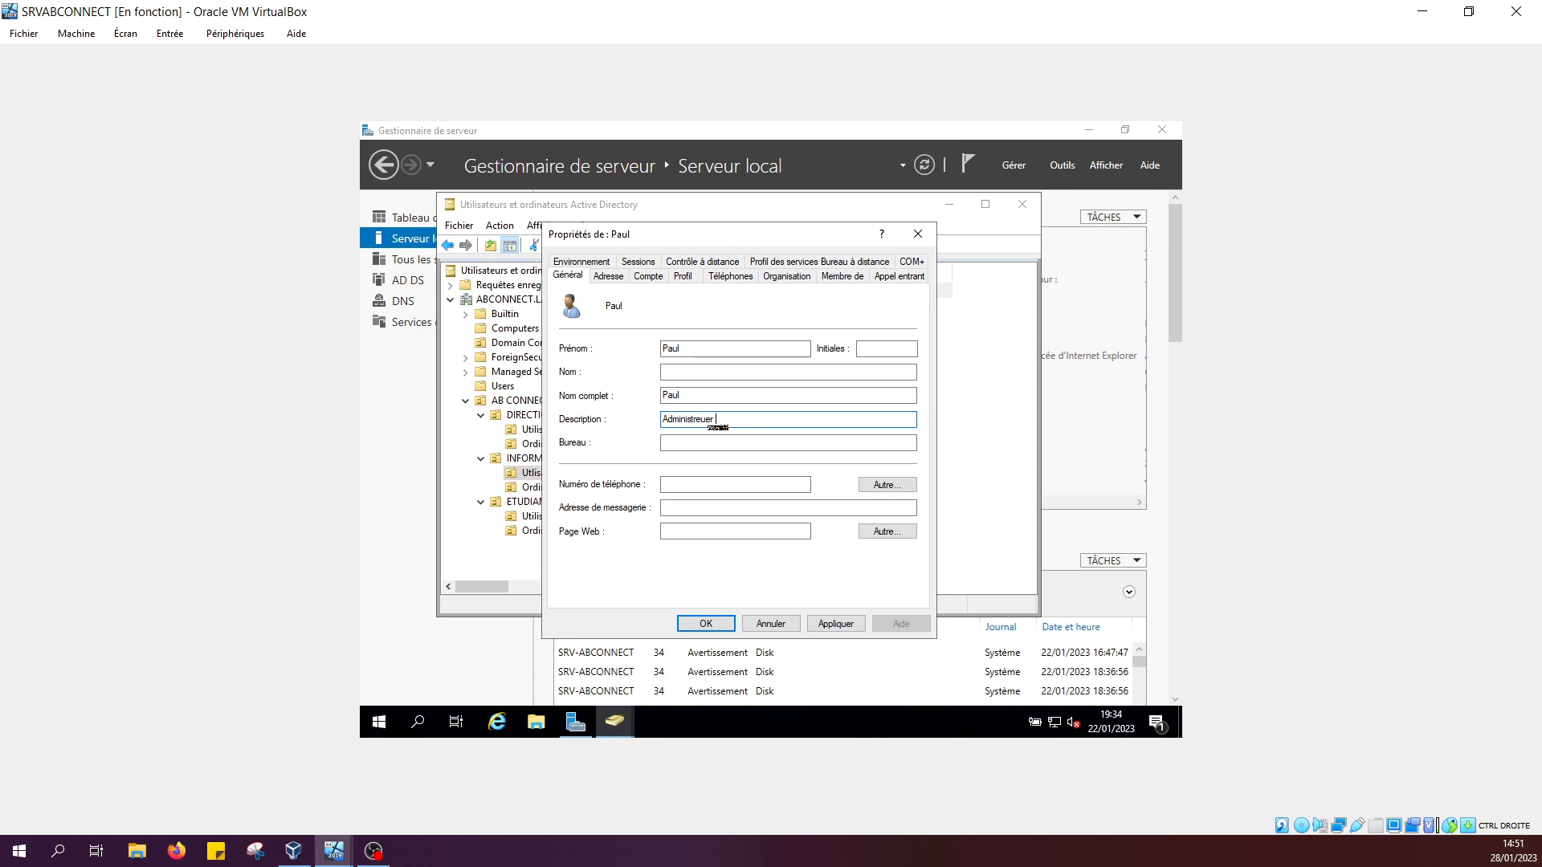
type(" Réseau")
left_click(835, 624)
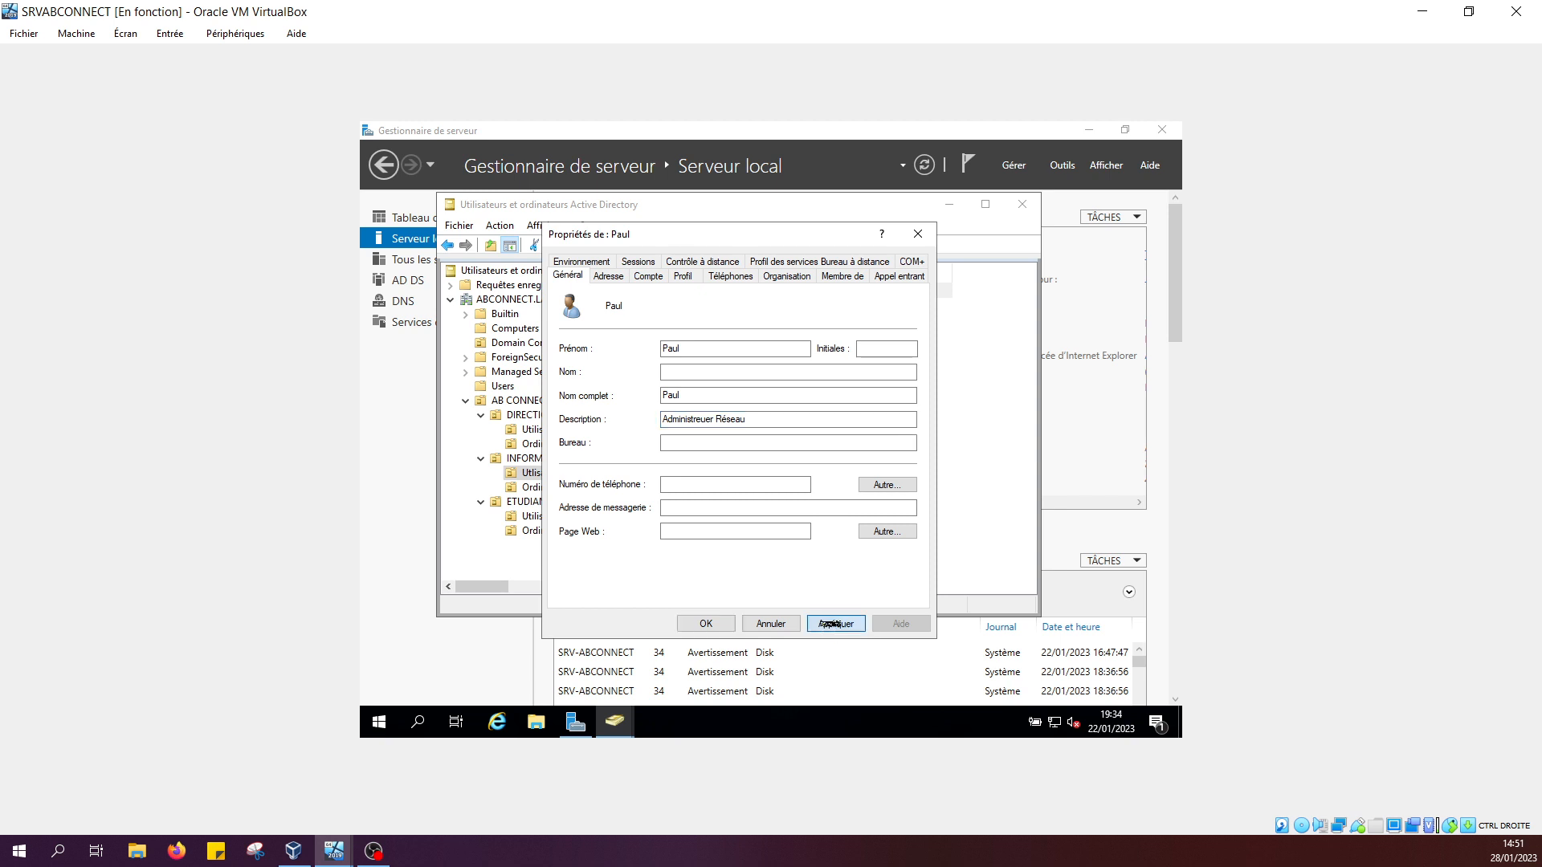
Fill in the INFORMATIQUE user's organization details with function Administrateur Réseau, service Informatique and company AB CONNECT, and save them
left_click(786, 277)
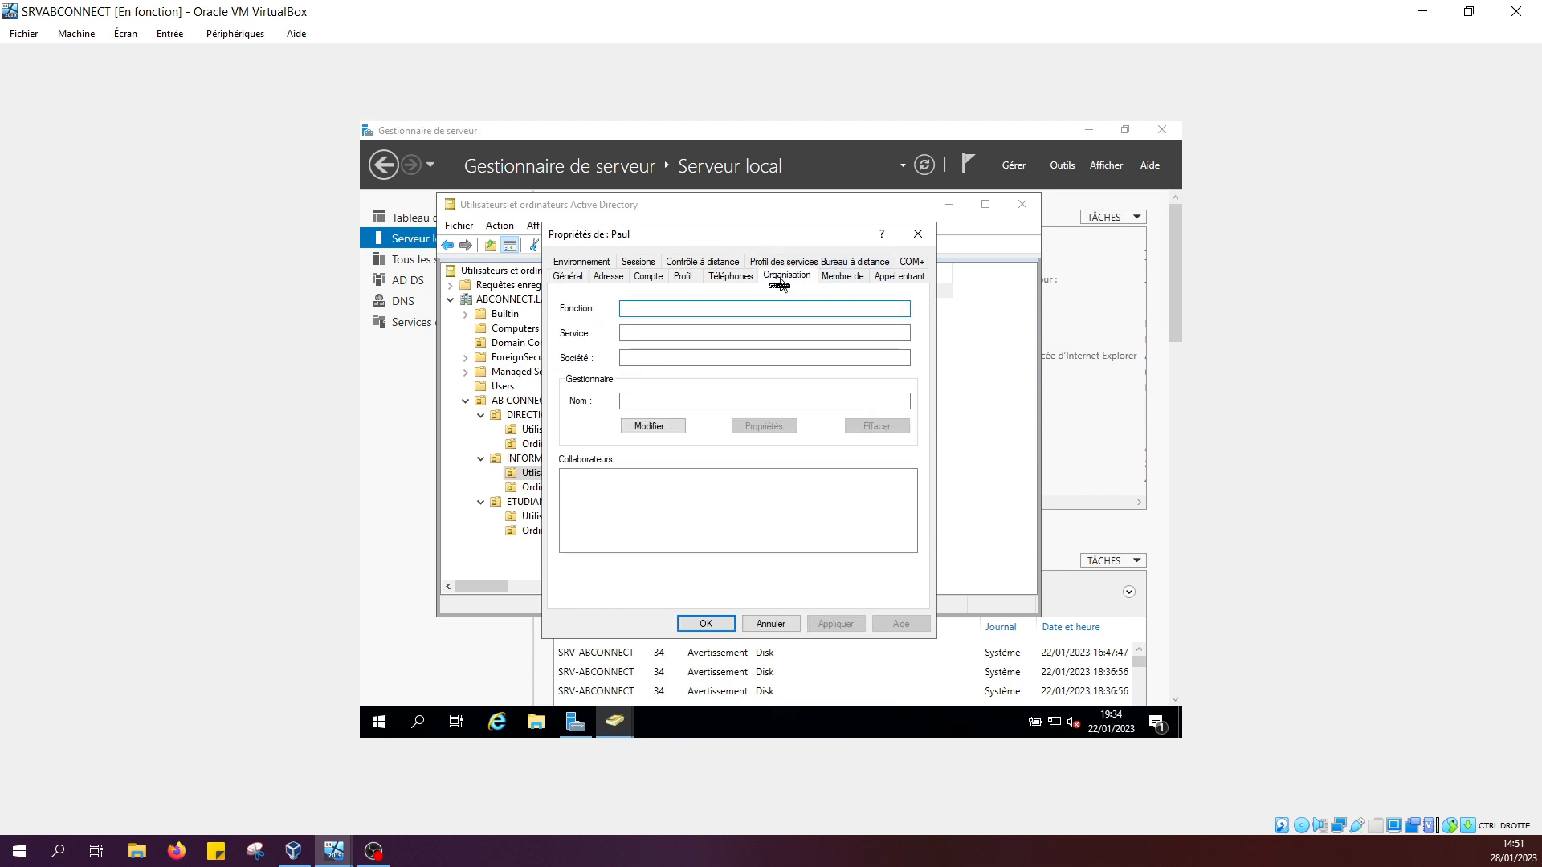
left_click(643, 310)
type("Administrat")
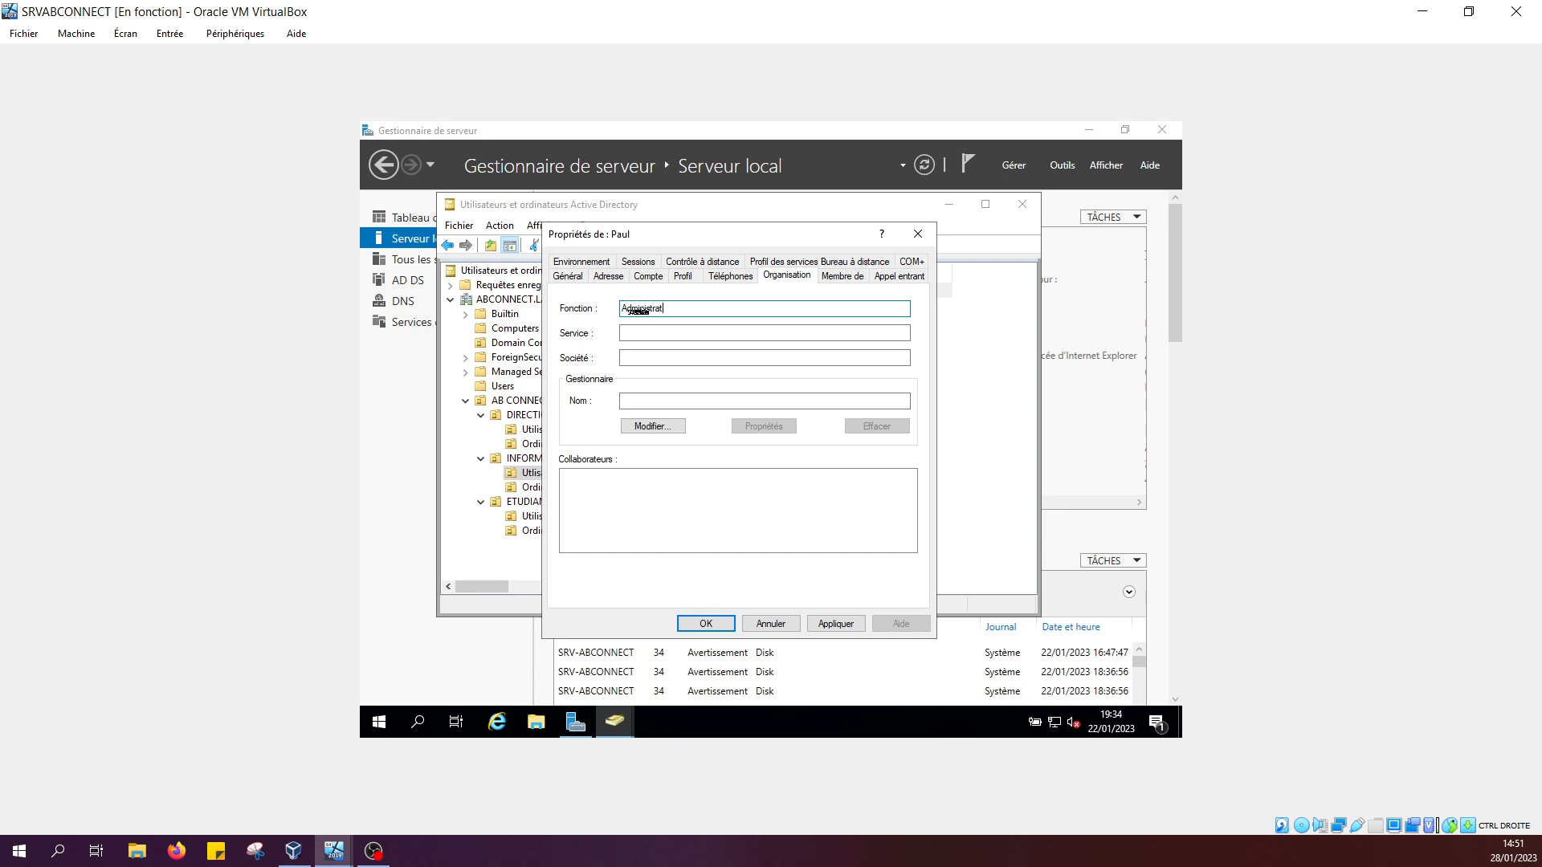
type("eur Réseau")
key("Tab")
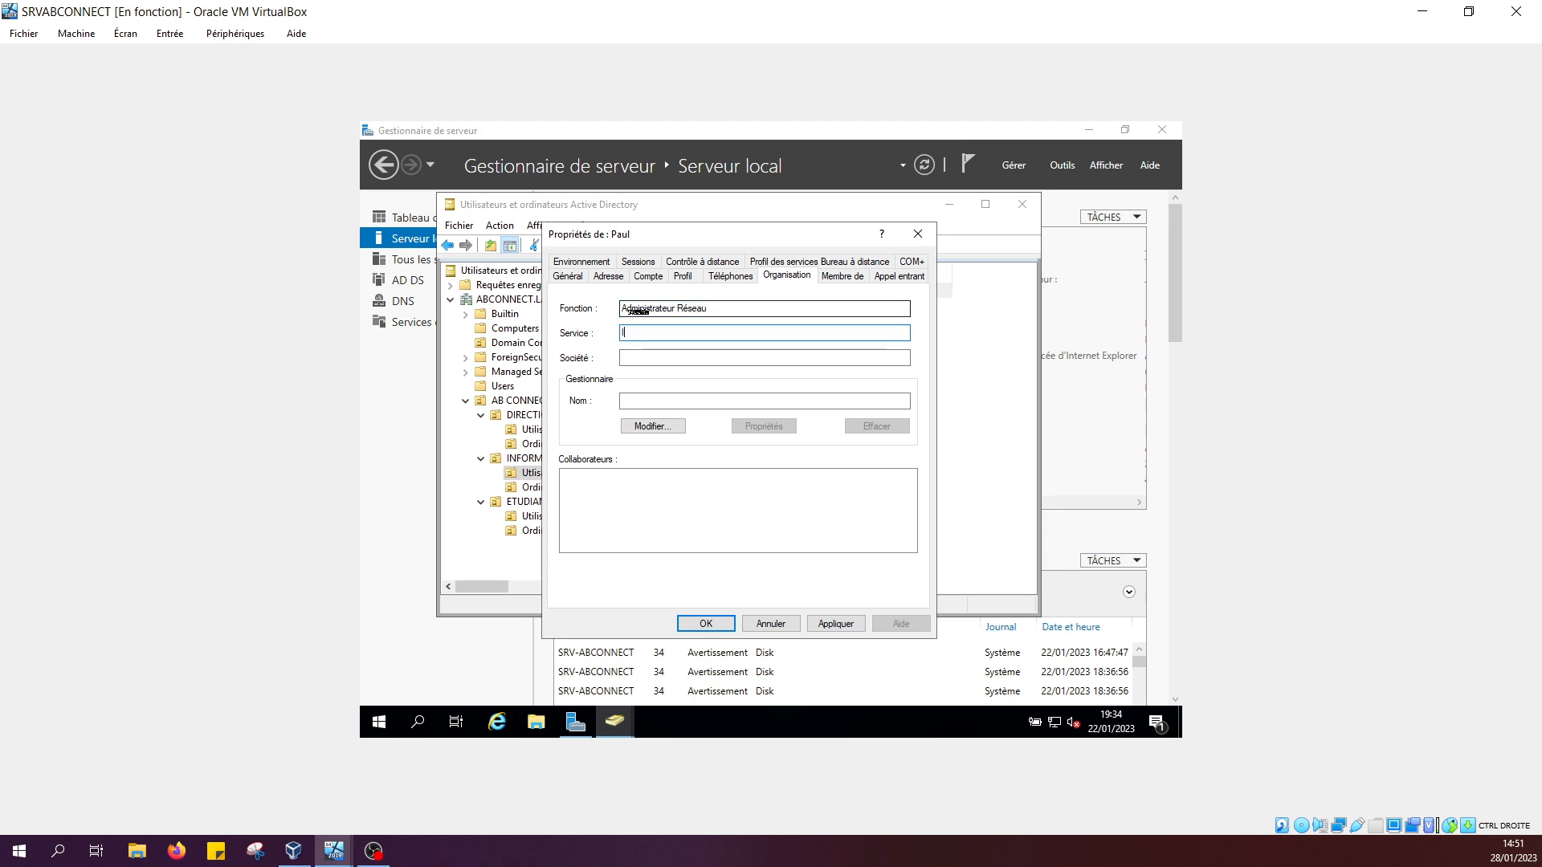
type("Informatique")
key("Tab")
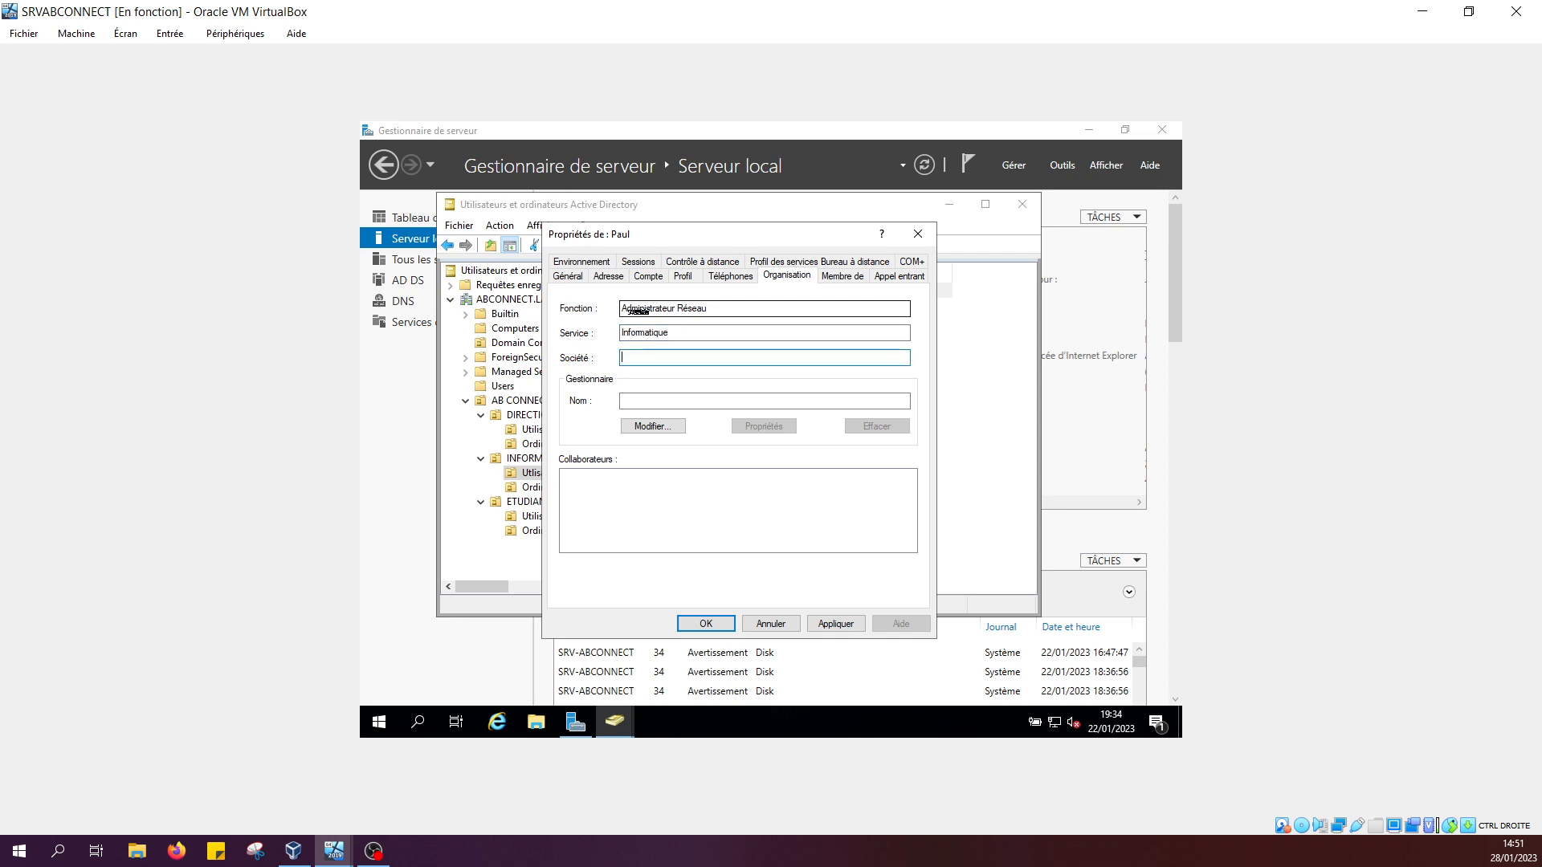
type("AB CONNECT")
key("Tab")
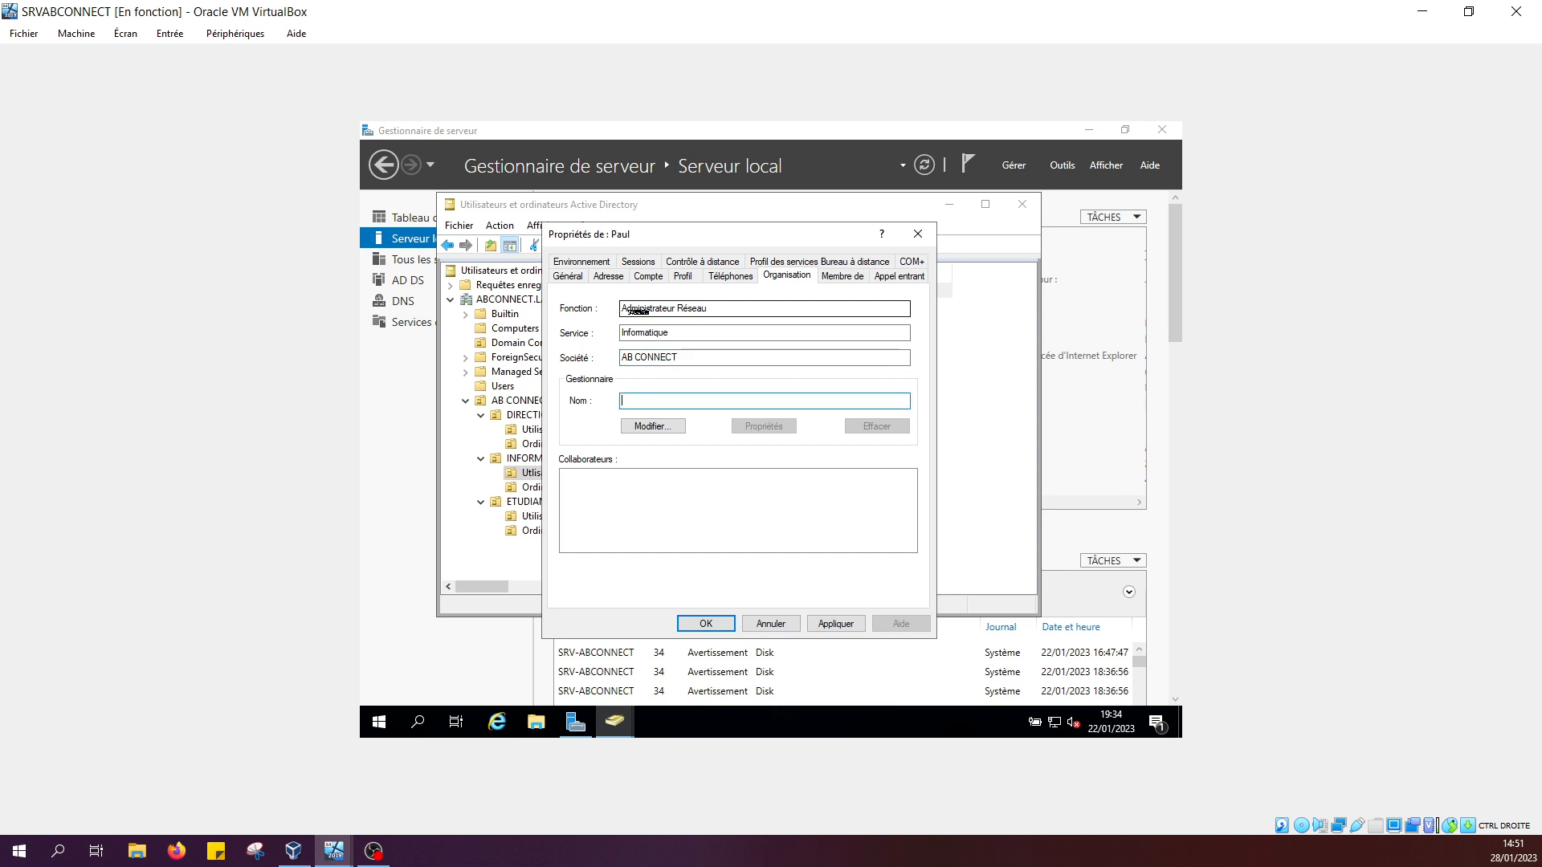
left_click(839, 625)
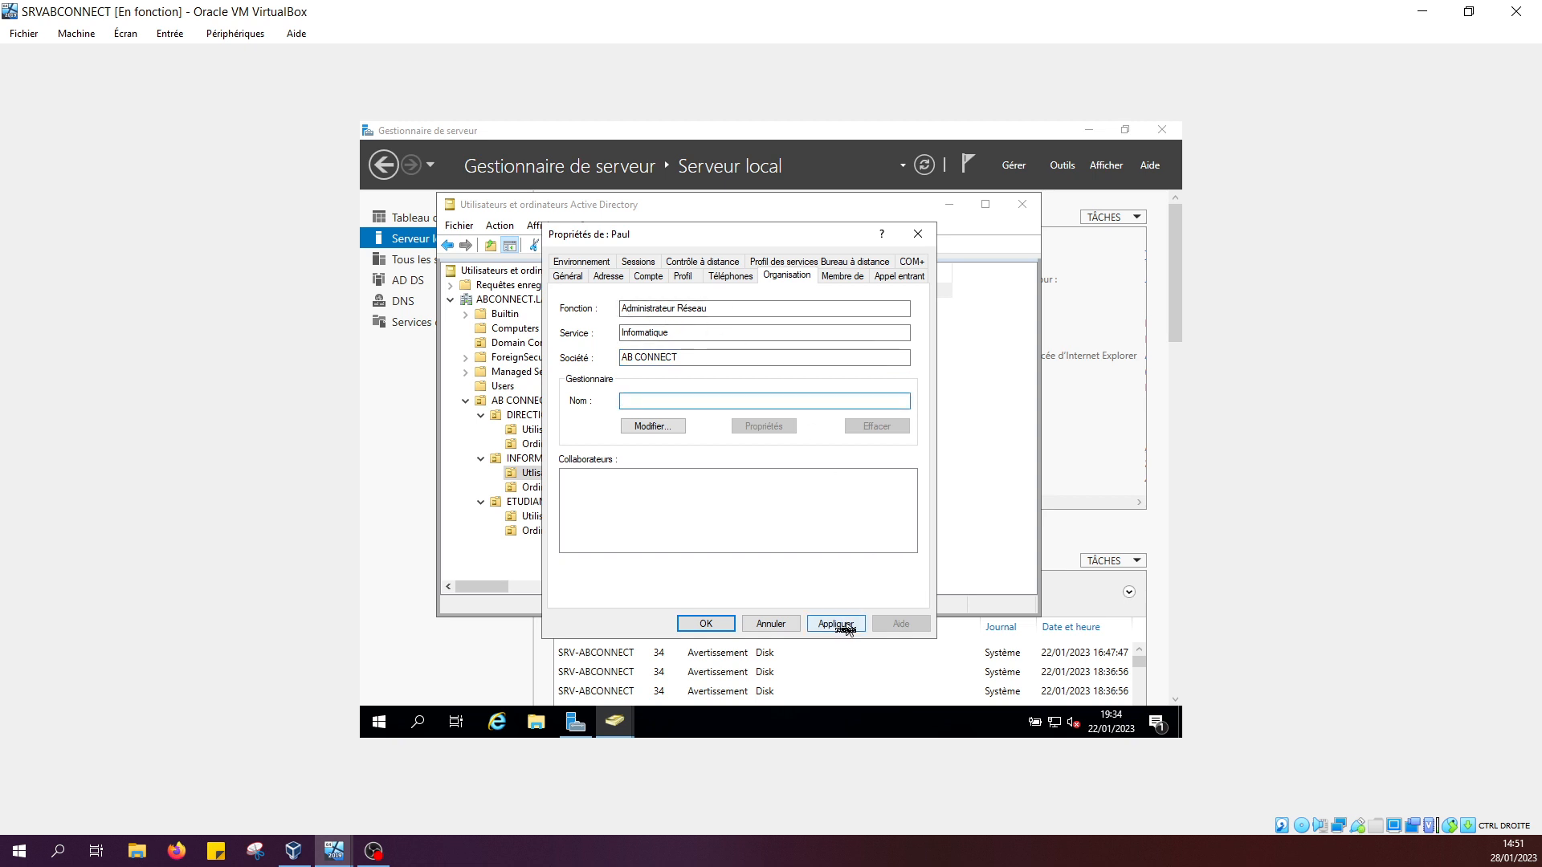
left_click(691, 624)
Set the description of the user in ETUDIANTS' Utilisateurs unit to "Etudiante" and apply it
left_click(546, 517)
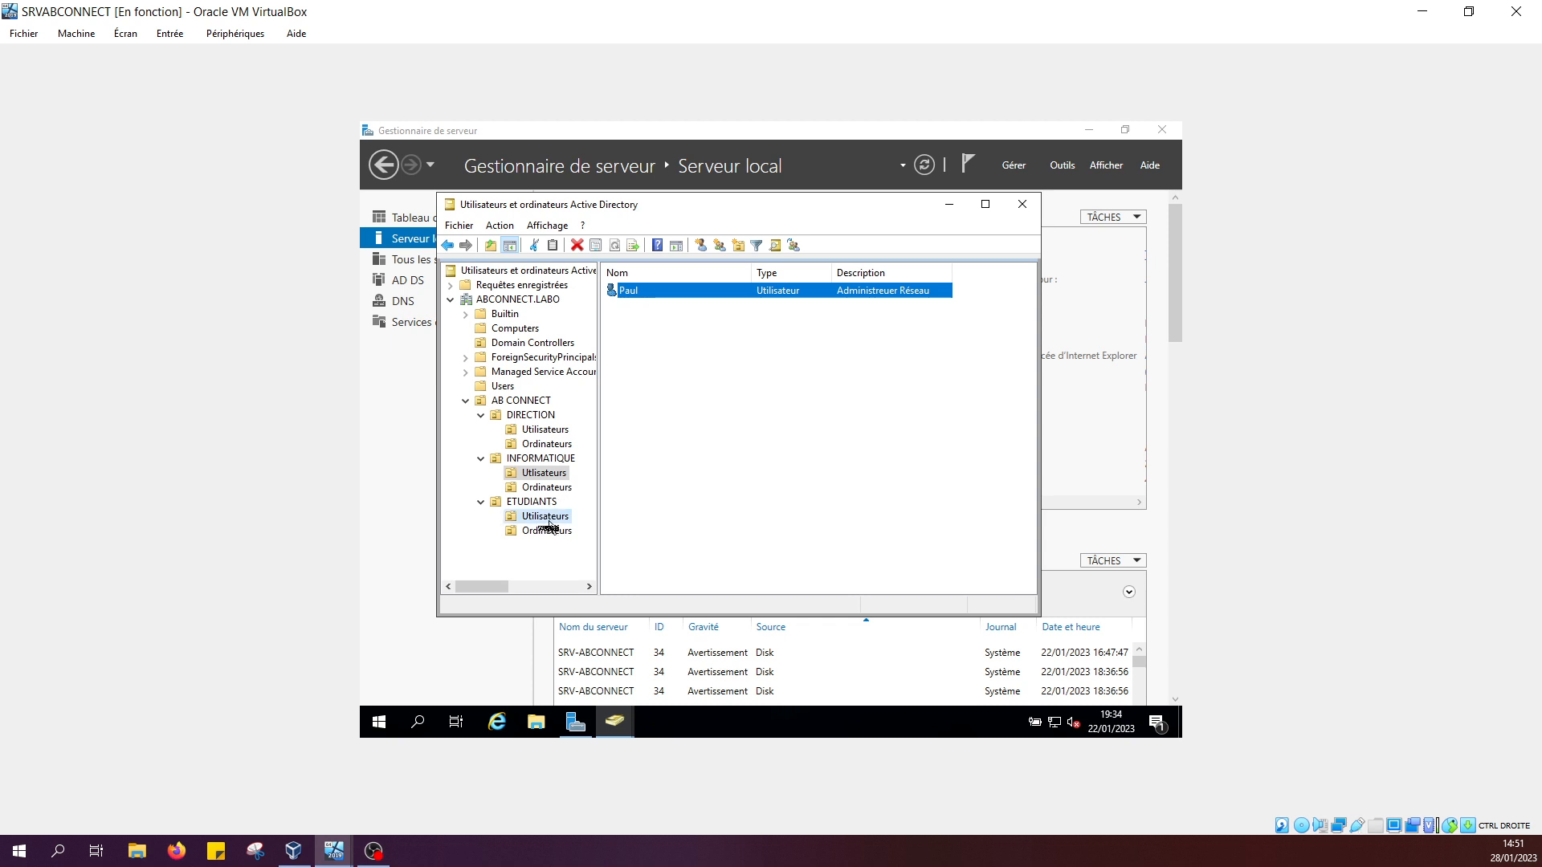
double_click(633, 291)
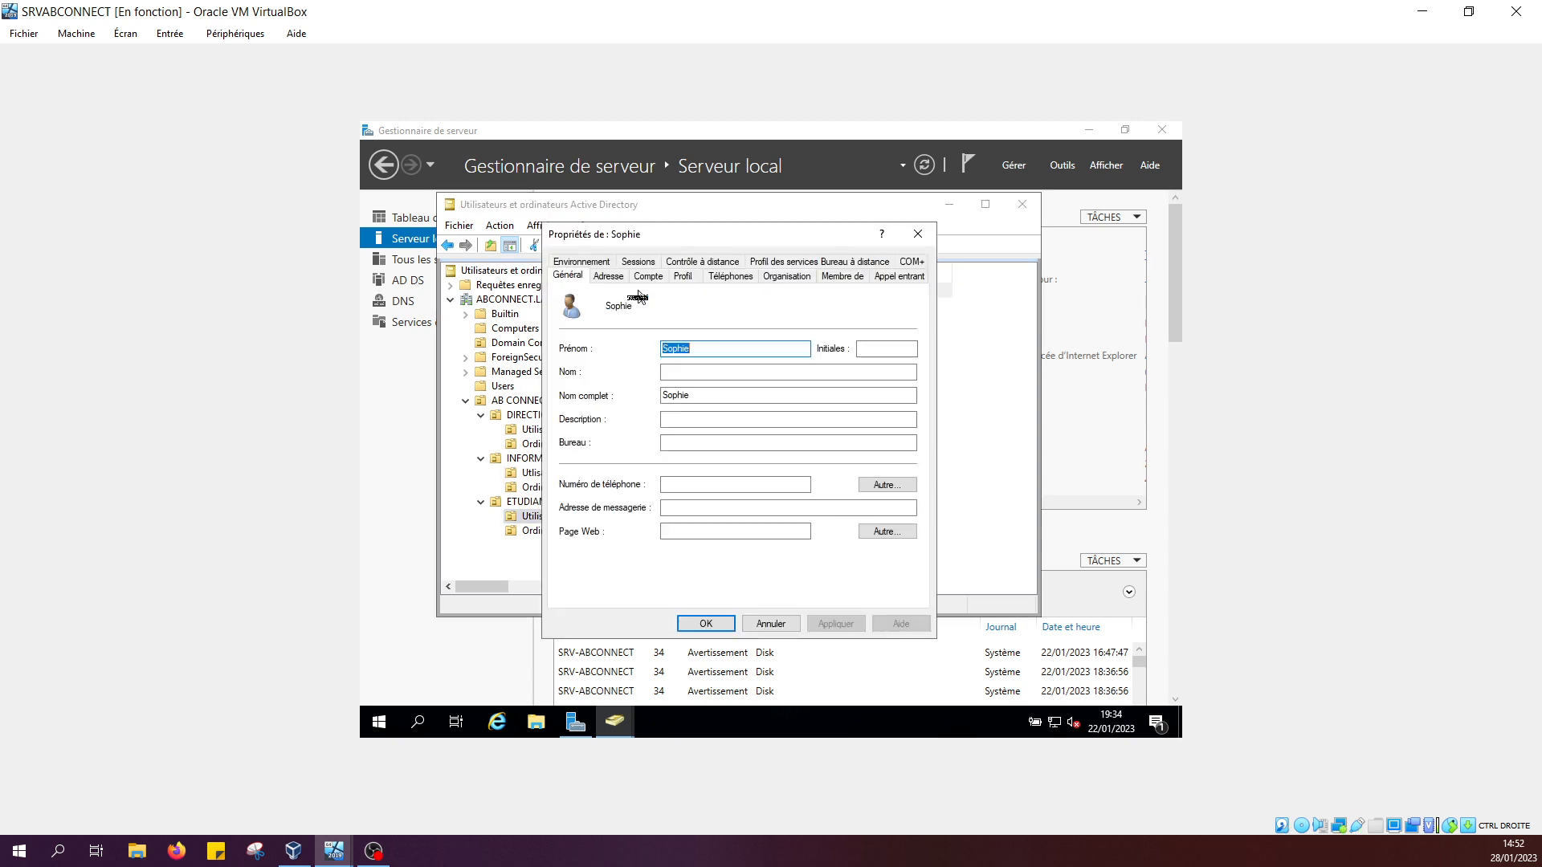
left_click(680, 417)
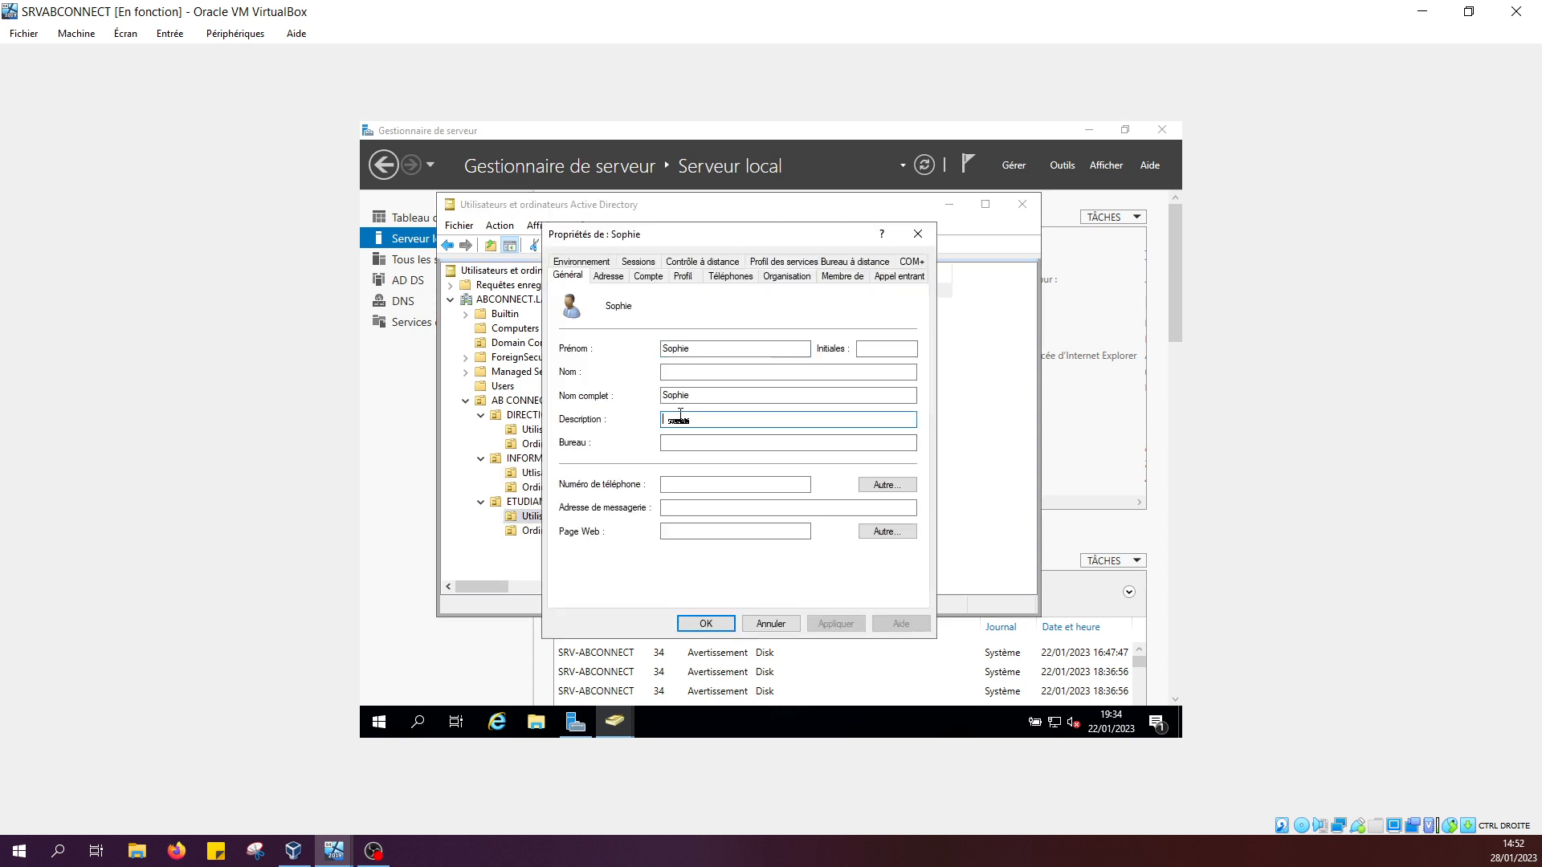
type("eTUDIAN")
key("BackSpace")
key("BackSpace")
key("BackSpace")
key("BackSpace")
key("BackSpace")
key("BackSpace")
key("BackSpace")
left_click(835, 624)
Set the ETUDIANTS user's function to Etudiante and service to ETUDIANTS in the organization details
left_click(786, 276)
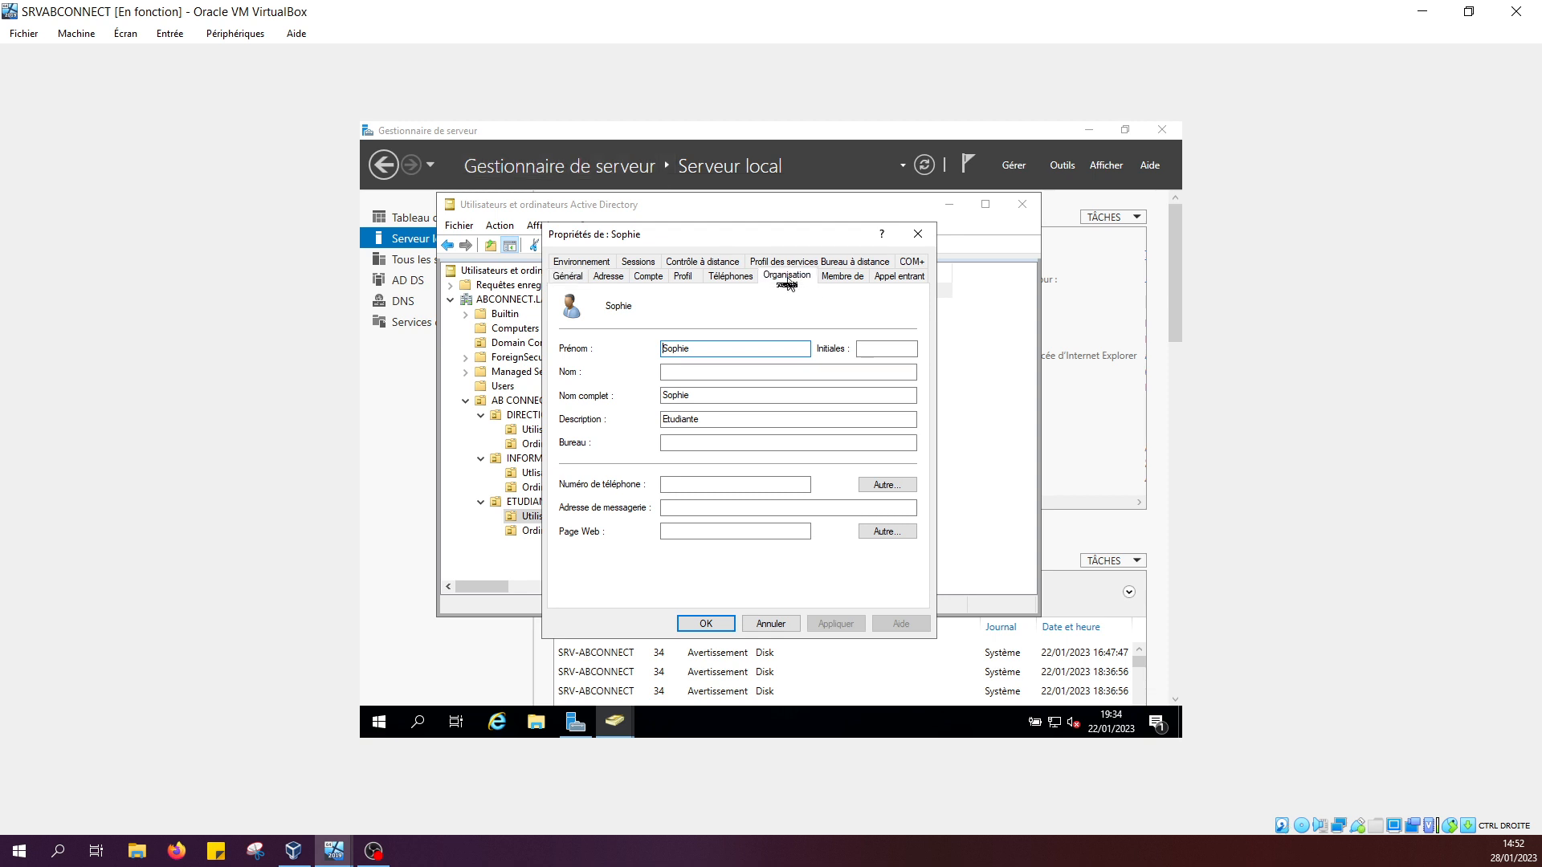
left_click(717, 310)
type("Et")
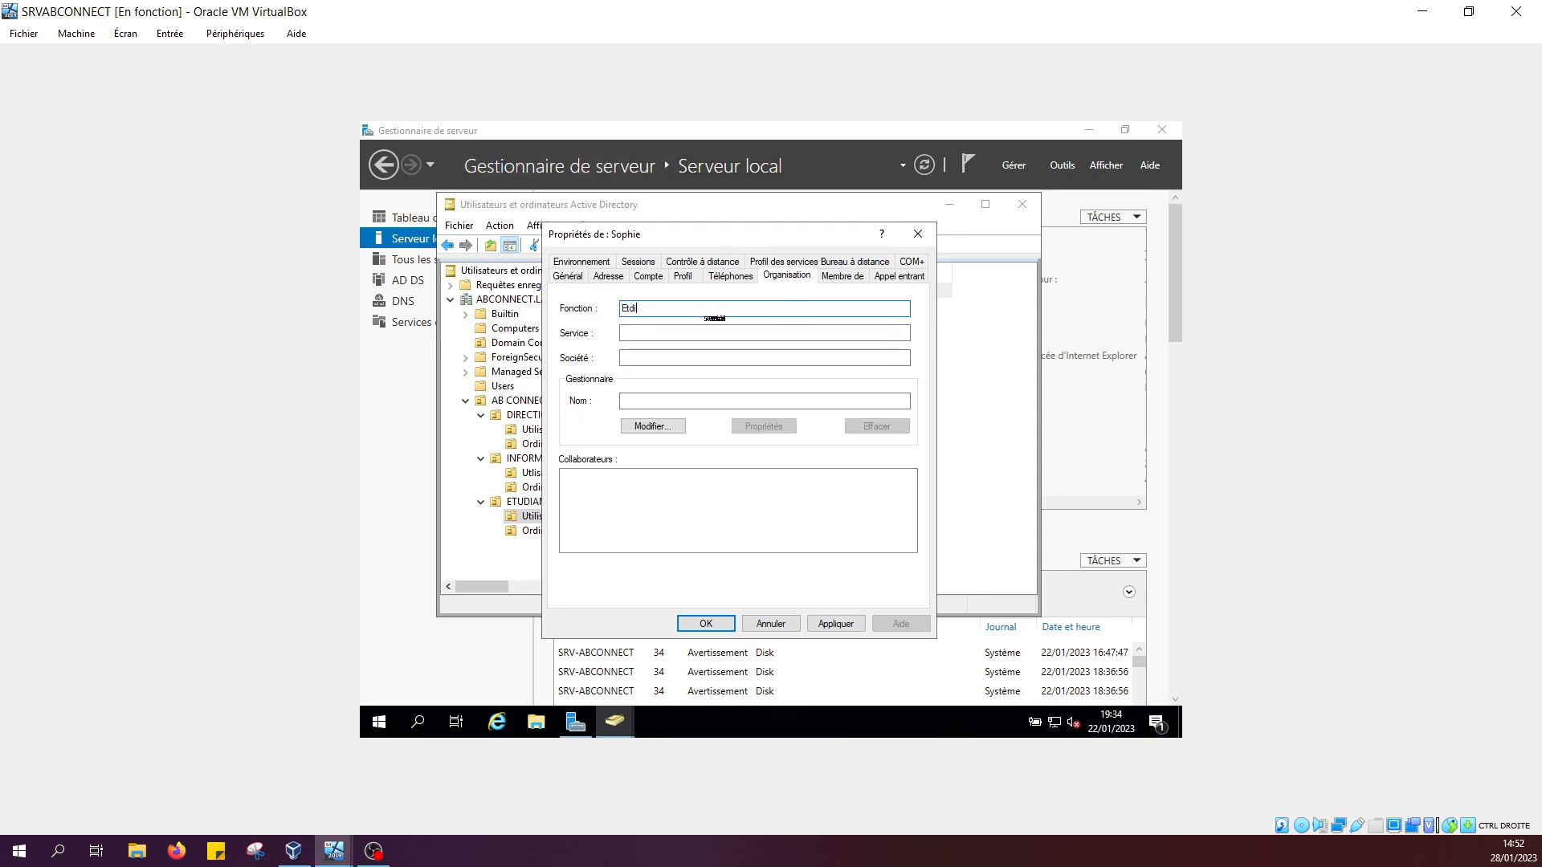
type("udiante")
key("Tab")
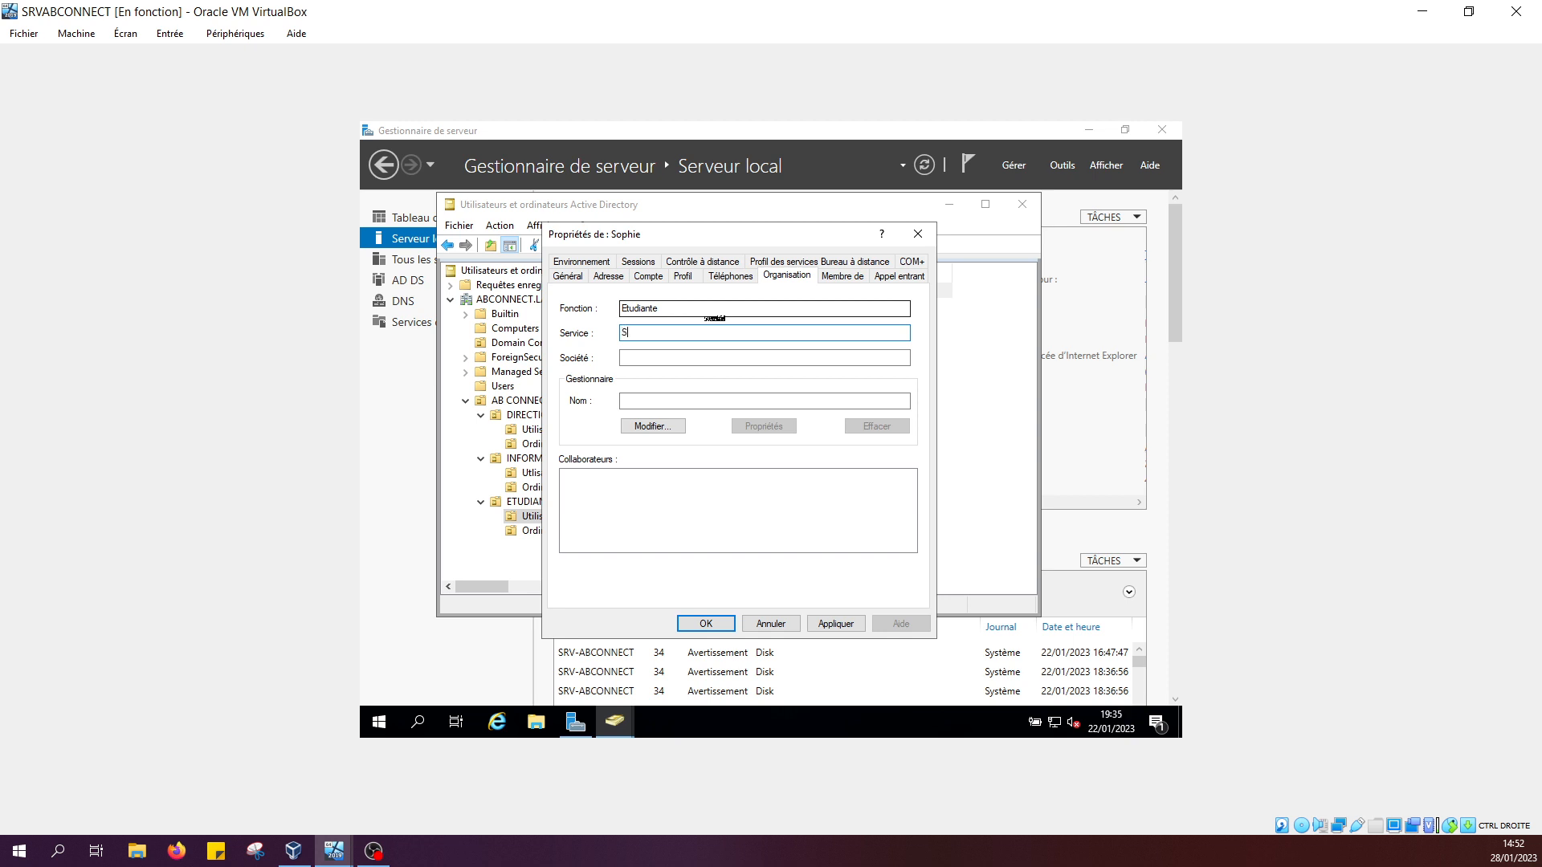
type("ETUDINATS")
key("BackSpace")
key("BackSpace")
key("BackSpace")
type("ANTS")
key("Tab")
key("Tab")
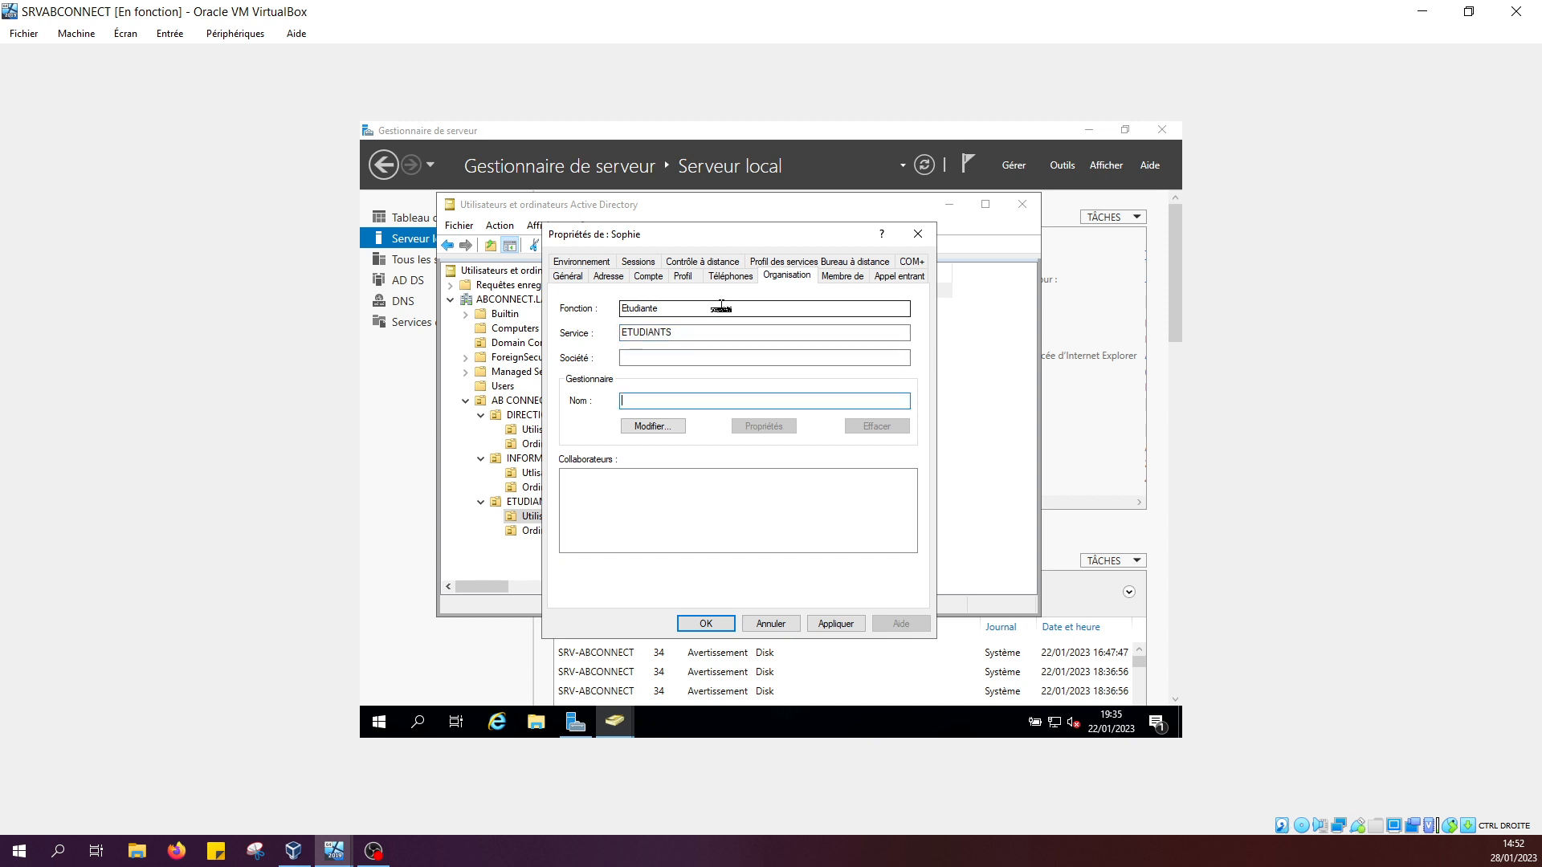
Set the ETUDIANTS user's company to AB CONNECT and save the account properties
left_click(719, 361)
type("A")
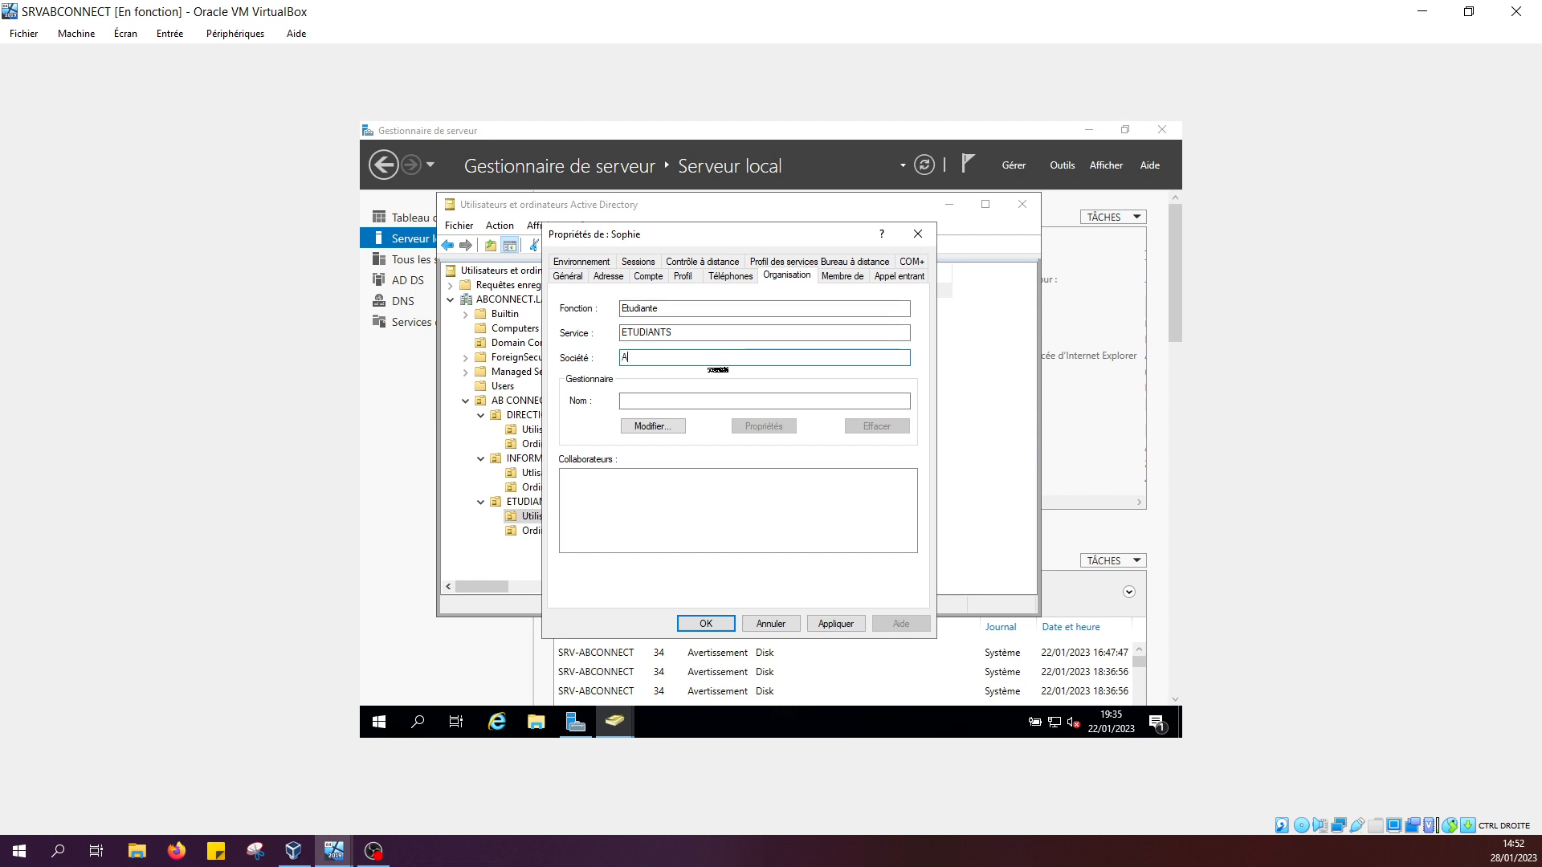
type("B CONNECT")
left_click(837, 623)
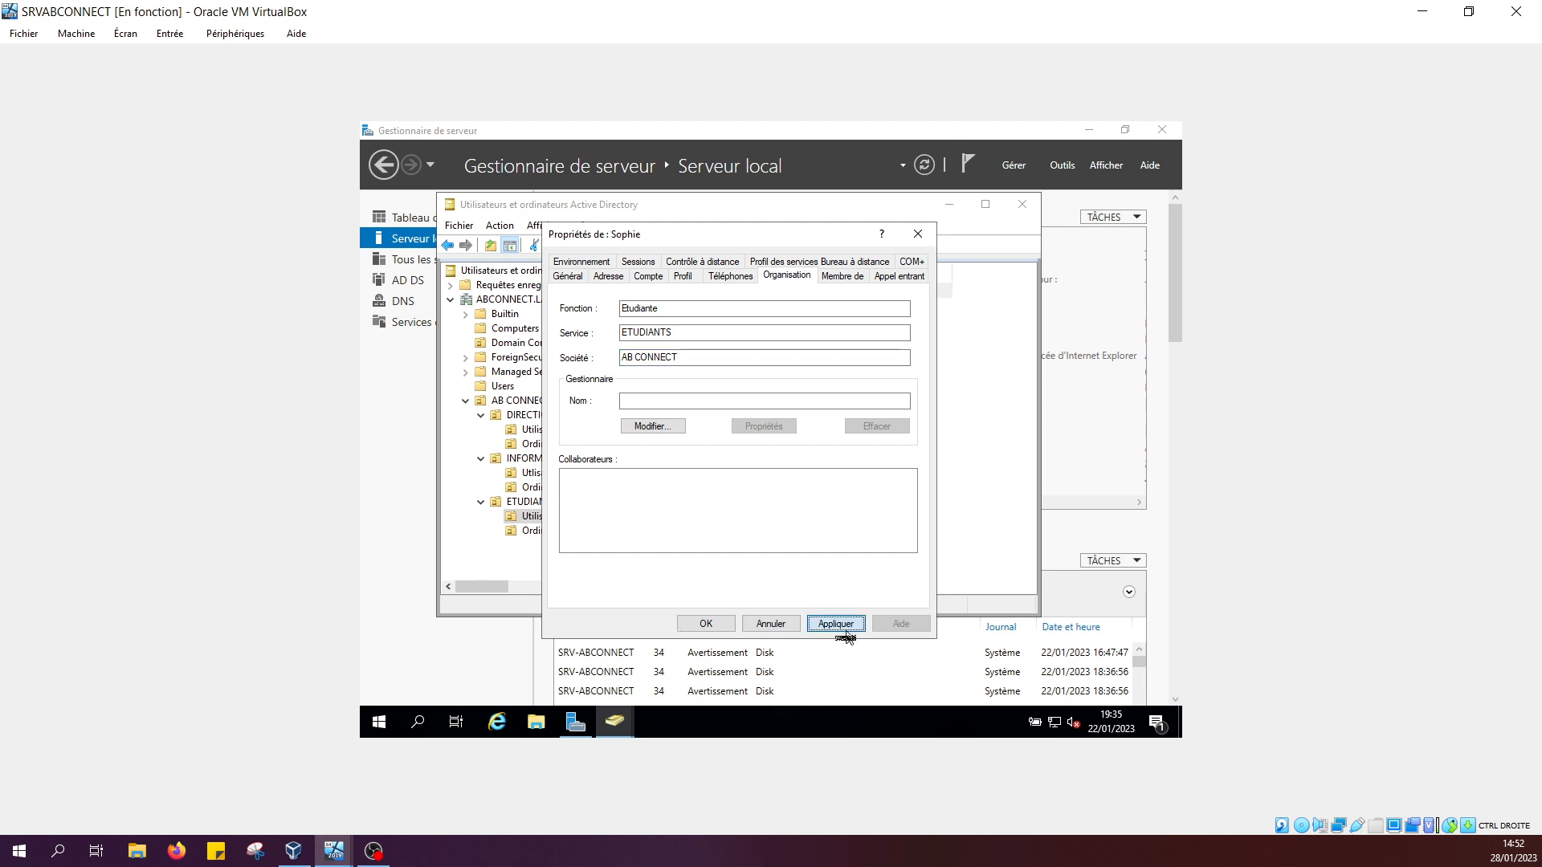
left_click(706, 623)
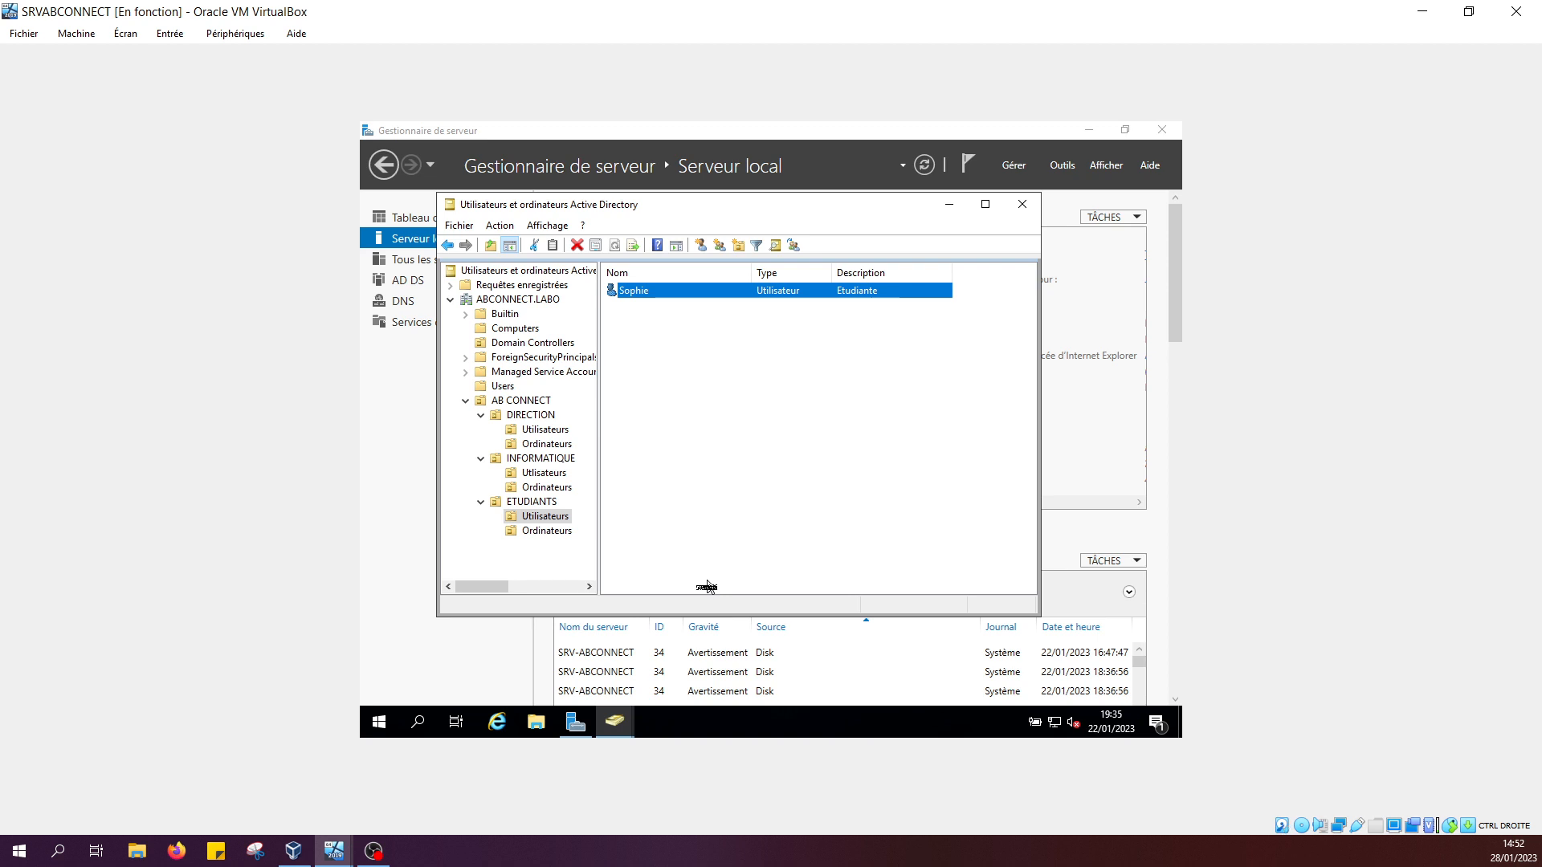
Review the contents of the Utilisateurs and Ordinateurs units under DIRECTION
left_click(543, 431)
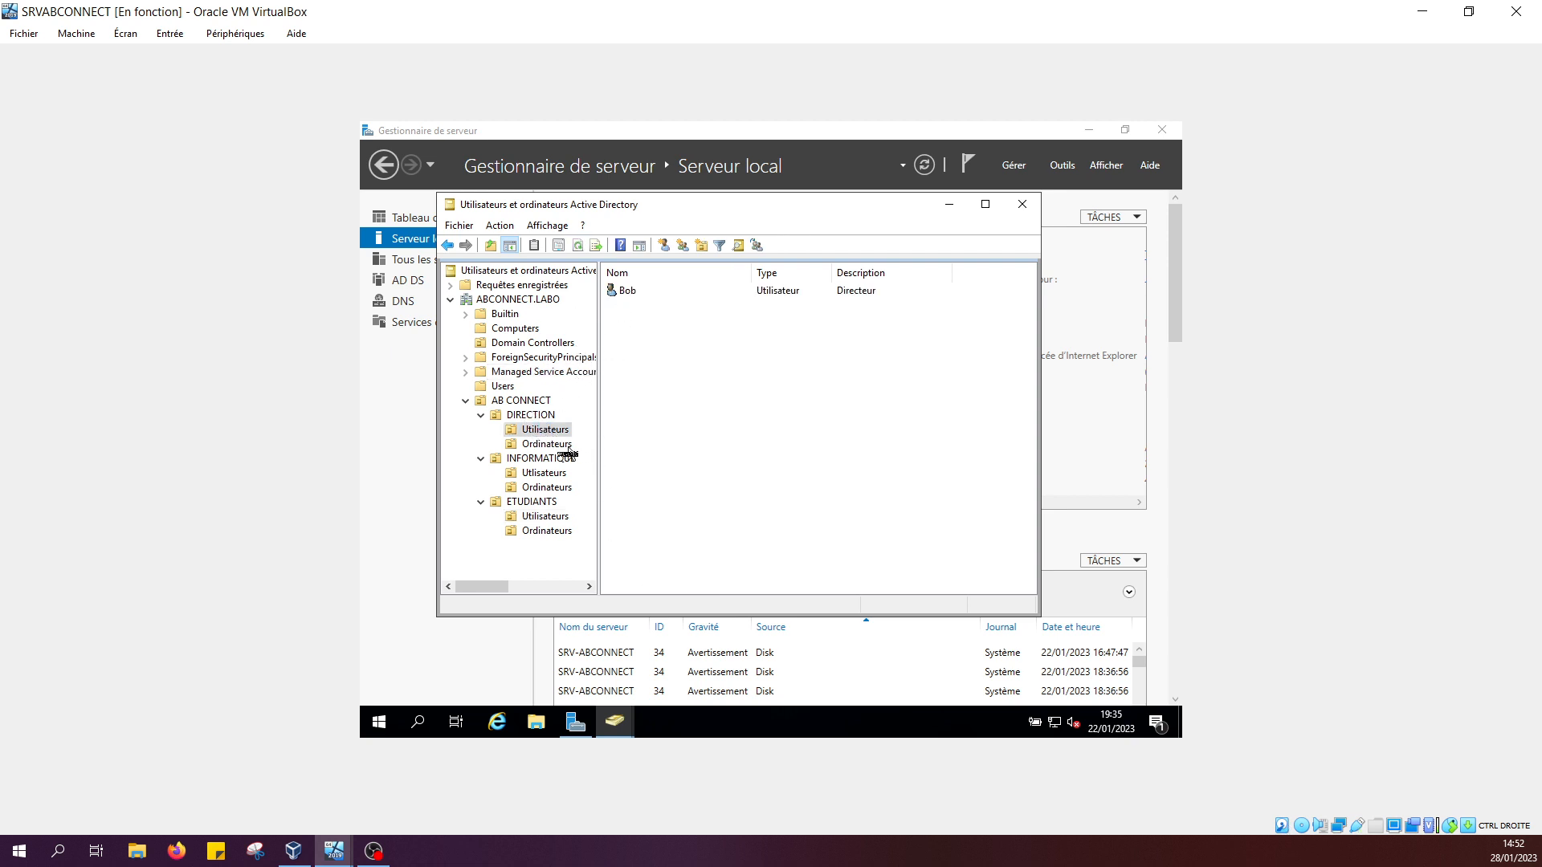
left_click(564, 447)
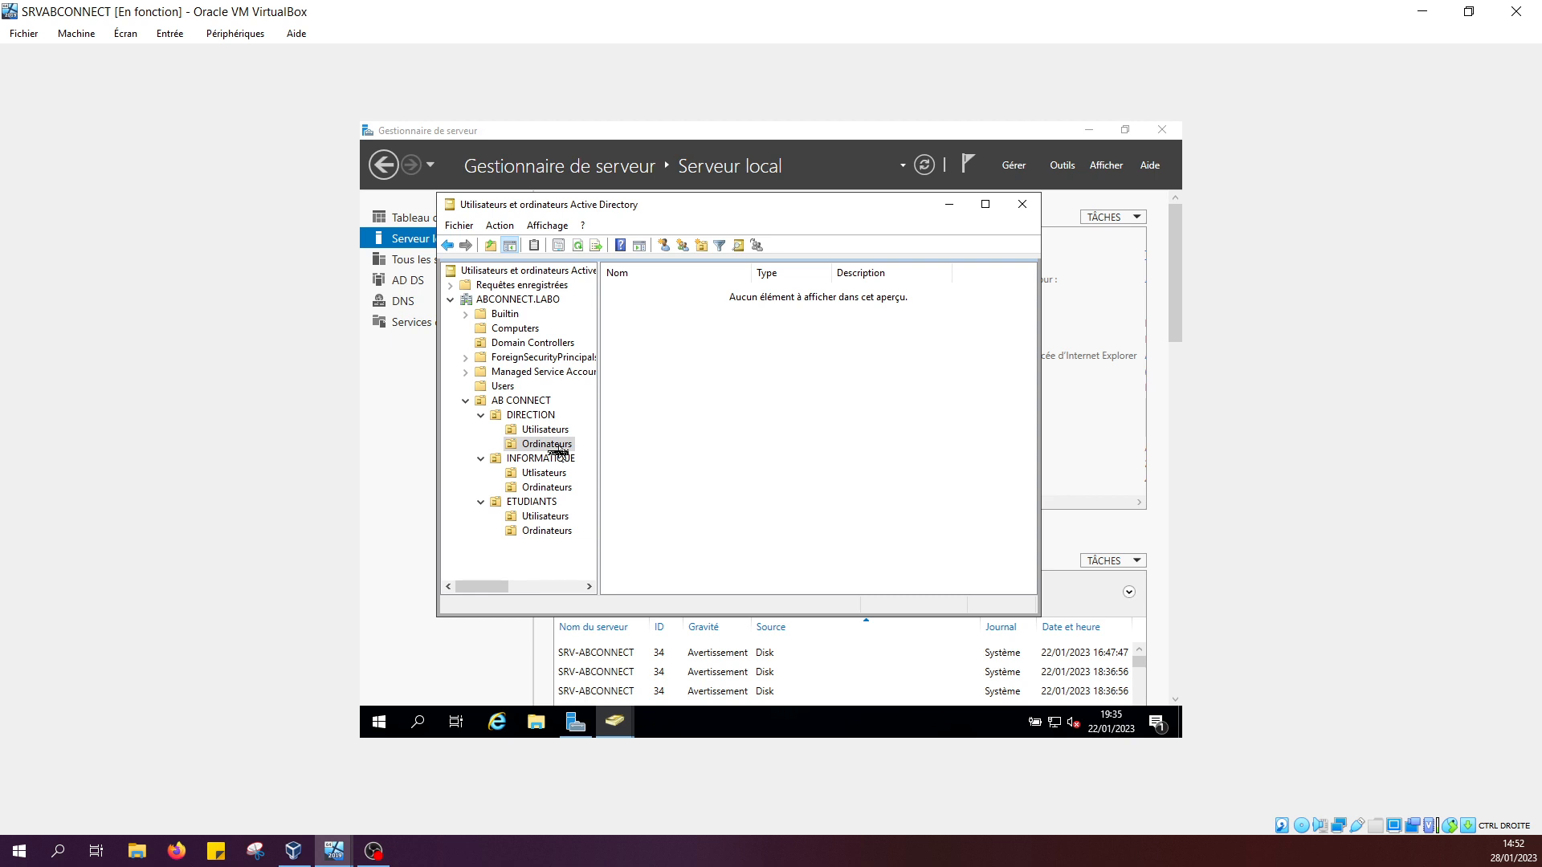